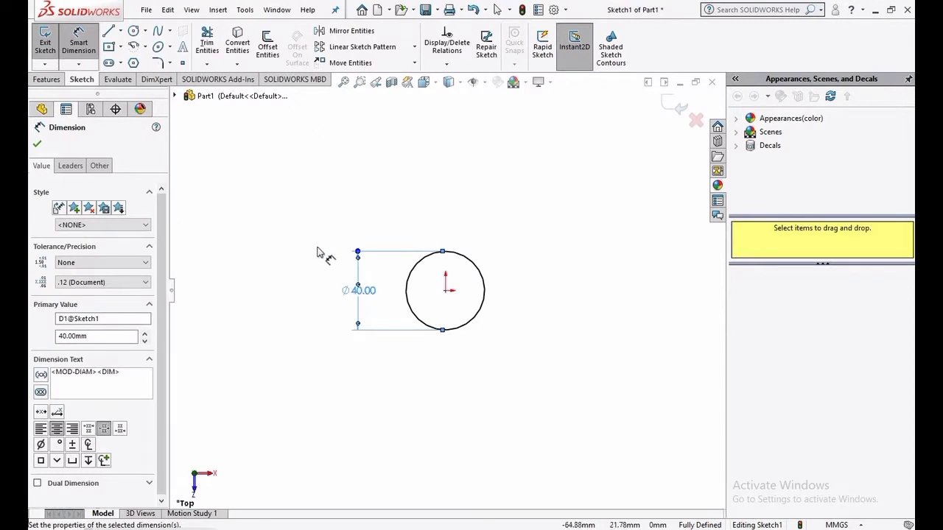
Extrude the 40 mm circle as a solid boss with a blind depth of 500 mm
left_click(37, 143)
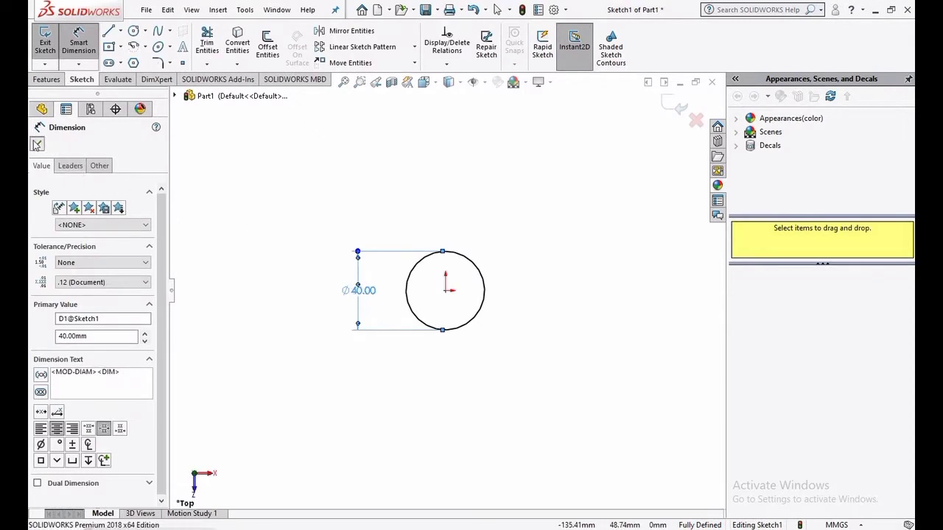
left_click(47, 79)
left_click(50, 46)
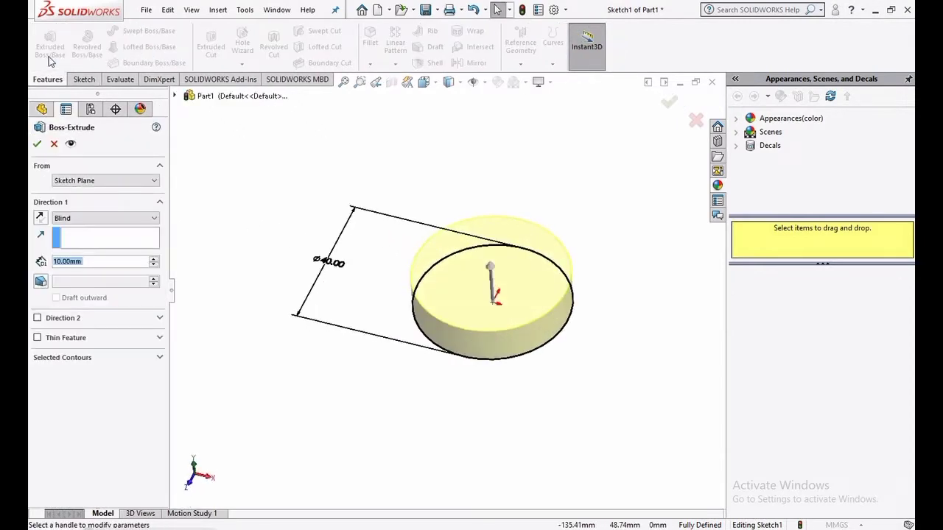
type("500")
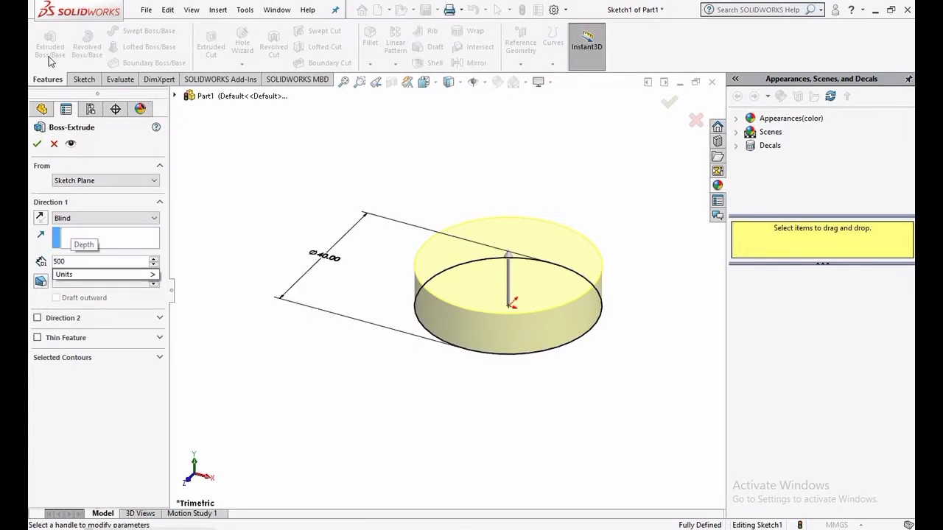
key("Return")
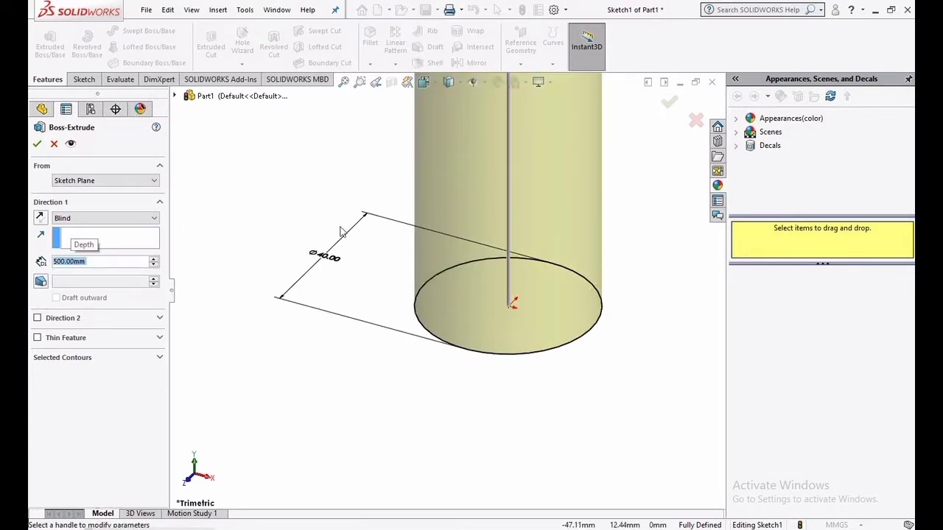
scroll(340, 231, "up", 10)
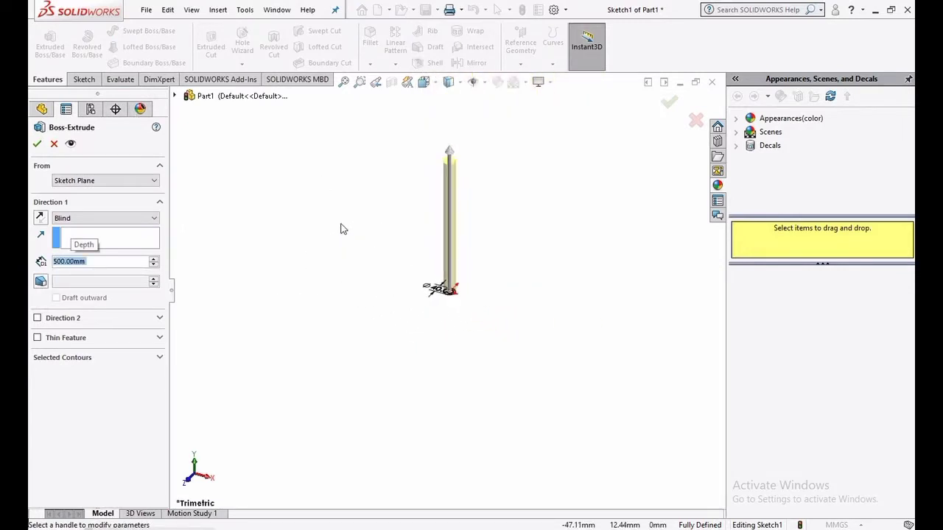
scroll(382, 194, "down", 3)
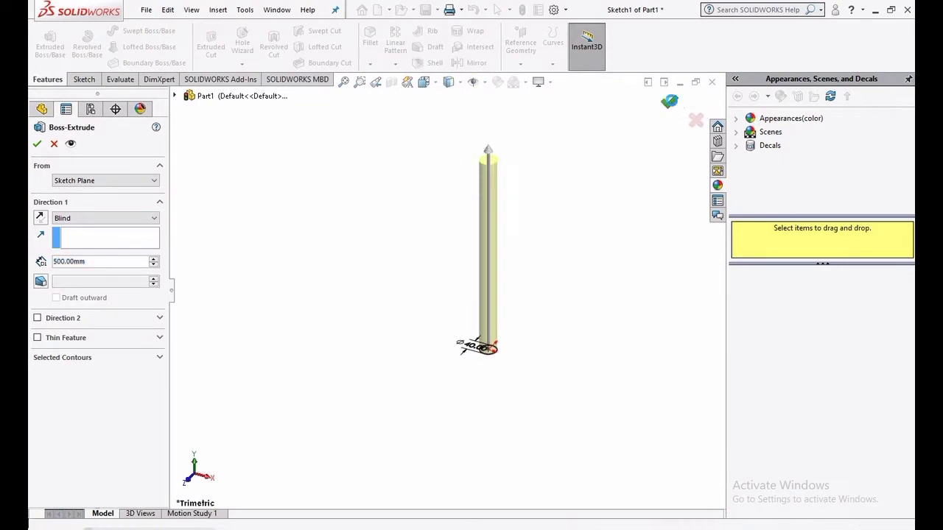
left_click(669, 101)
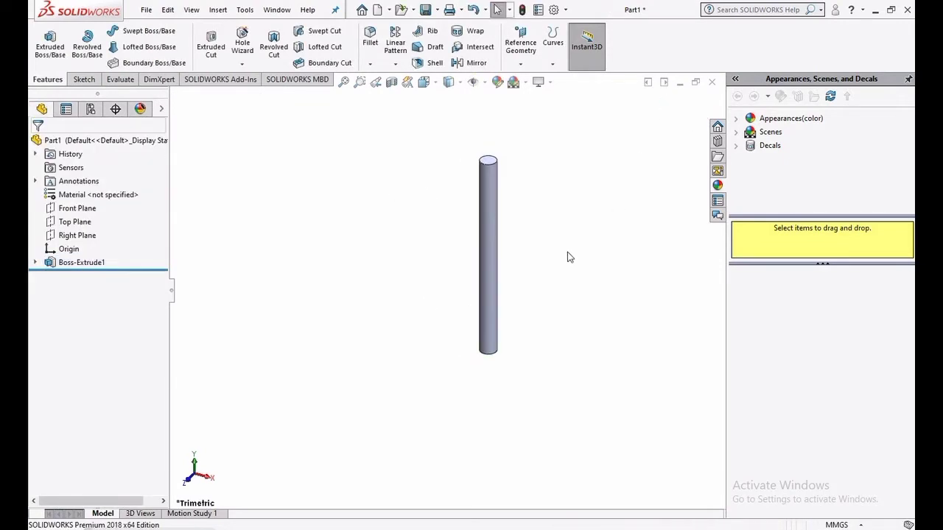
Sketch a horizontal line about 69 mm long on the Top Plane, starting at the origin and extending past the cylinder
left_click(88, 221)
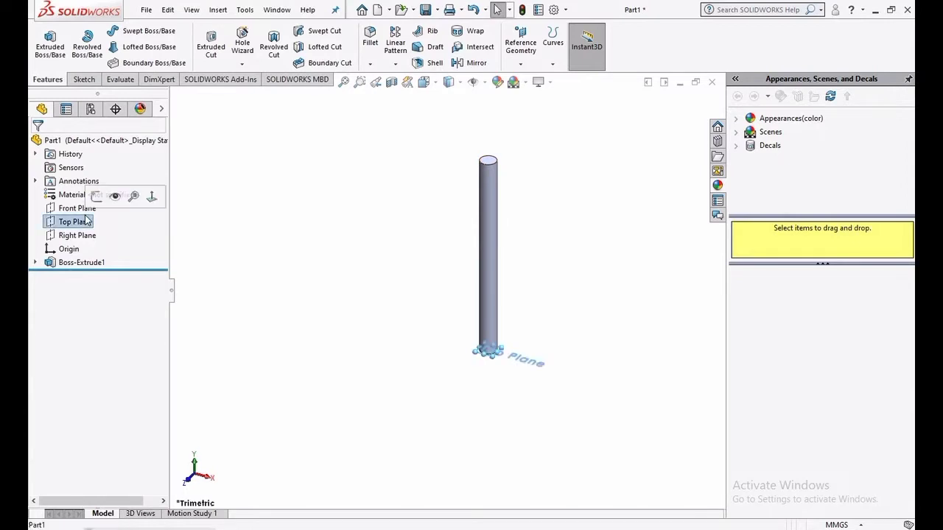
left_click(158, 196)
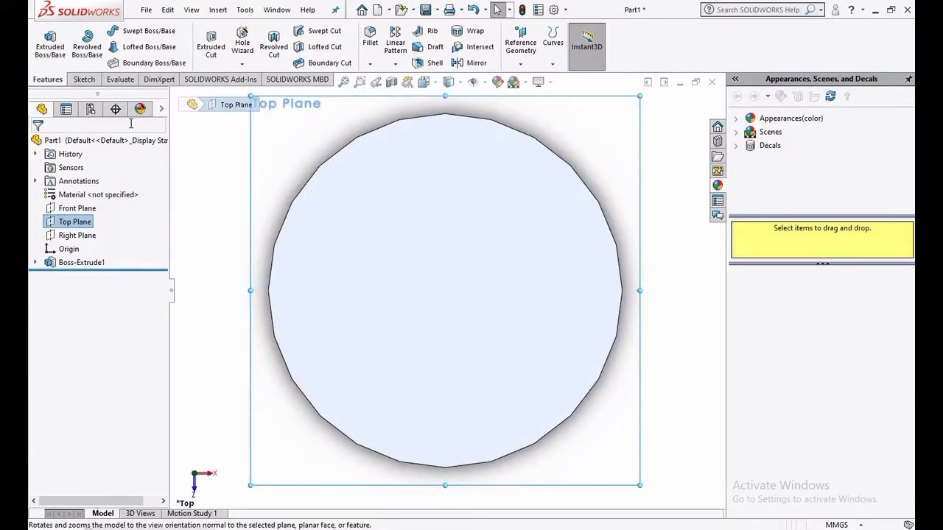
left_click(98, 79)
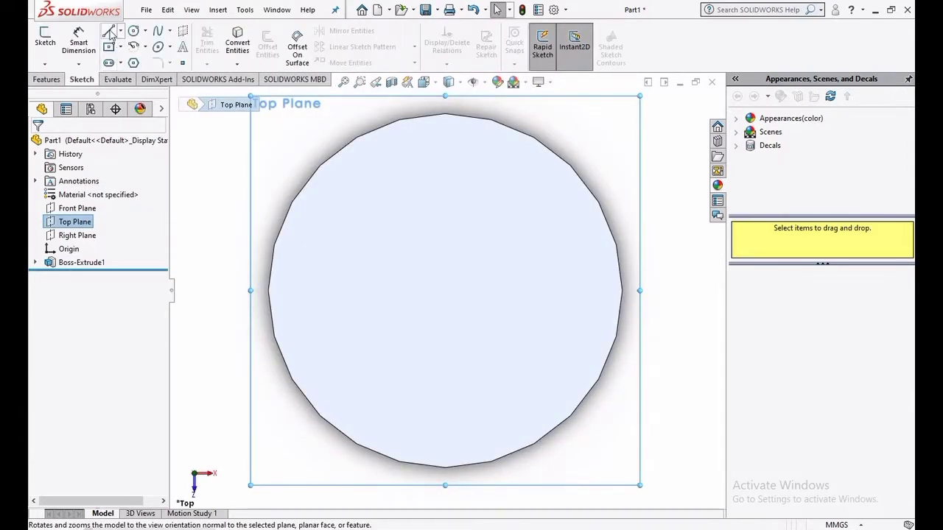
left_click(109, 33)
scroll(467, 295, "up", 5)
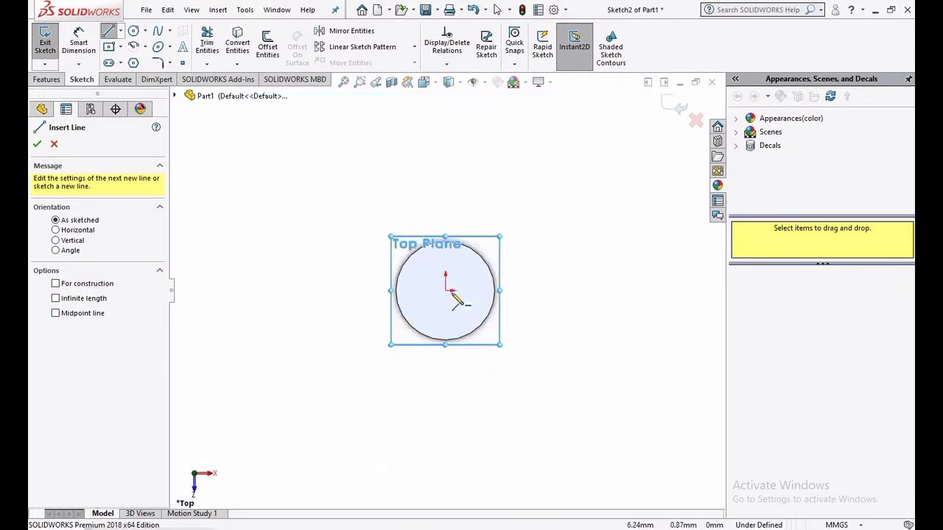
left_click(445, 290)
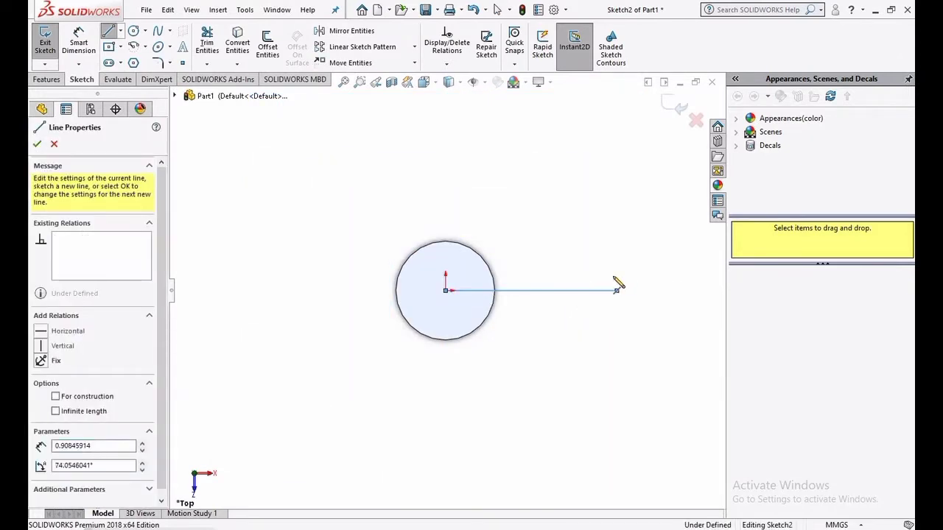
right_click(563, 207)
left_click(587, 212)
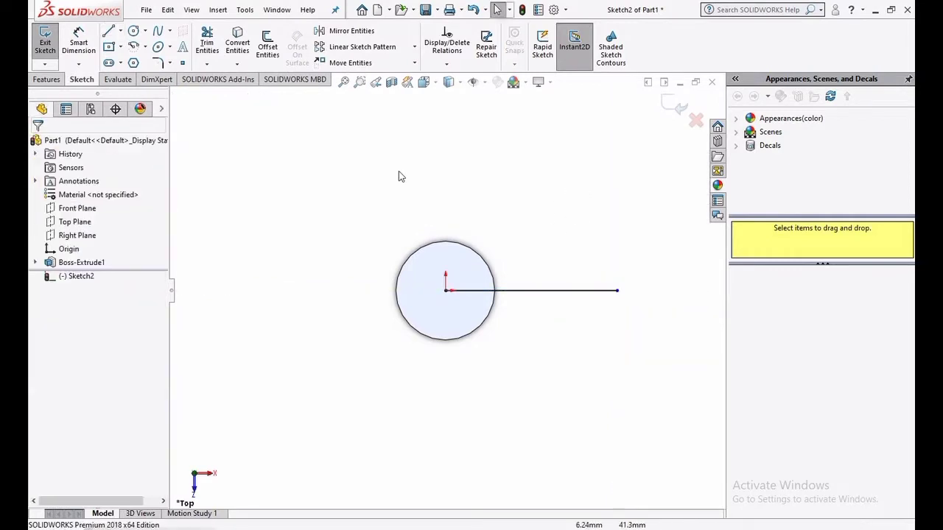
Dimension the horizontal line to 250 mm, place the dimension slightly farther from the line, and close the sketch
key("d")
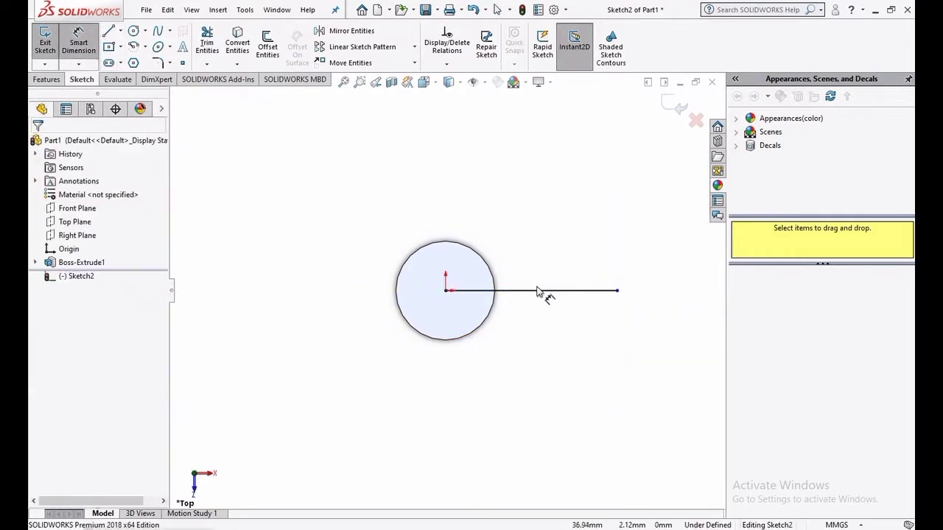
left_click(537, 291)
left_click(530, 273)
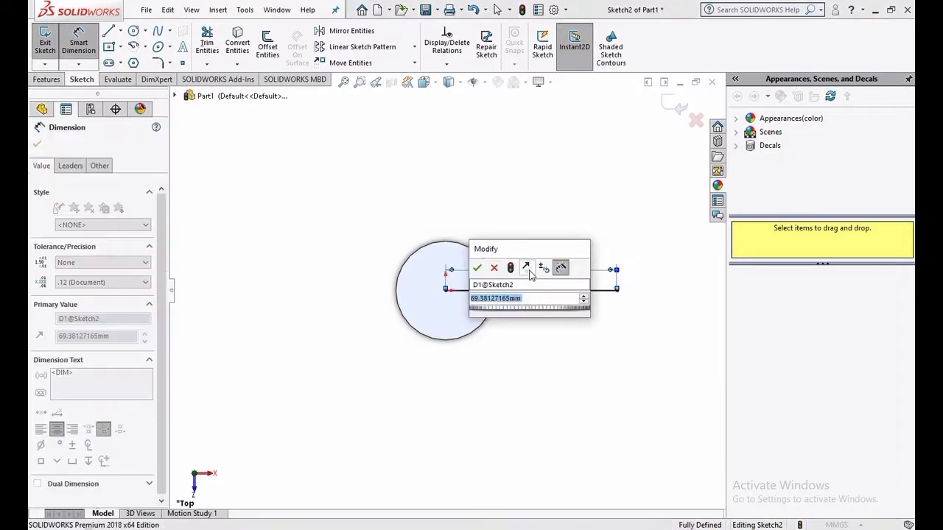
type("250")
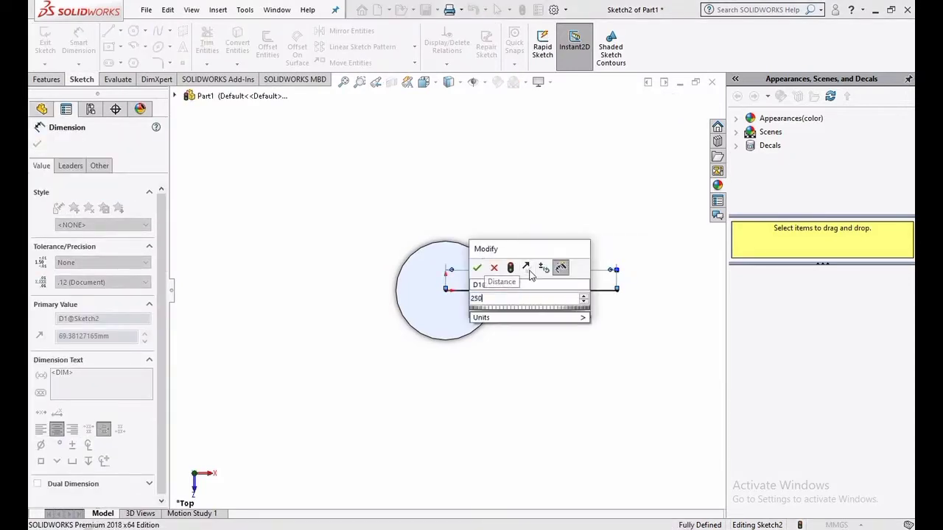
key("Return")
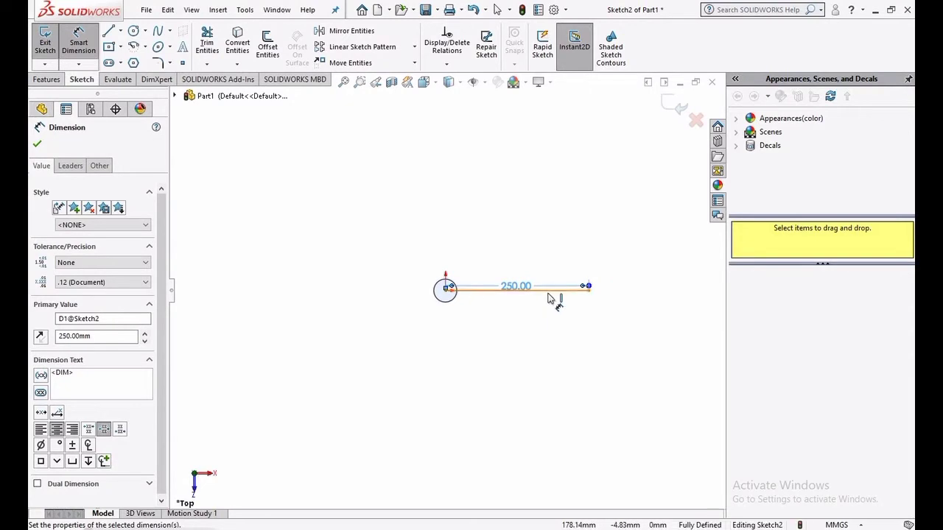
left_click_drag(528, 288, 523, 279)
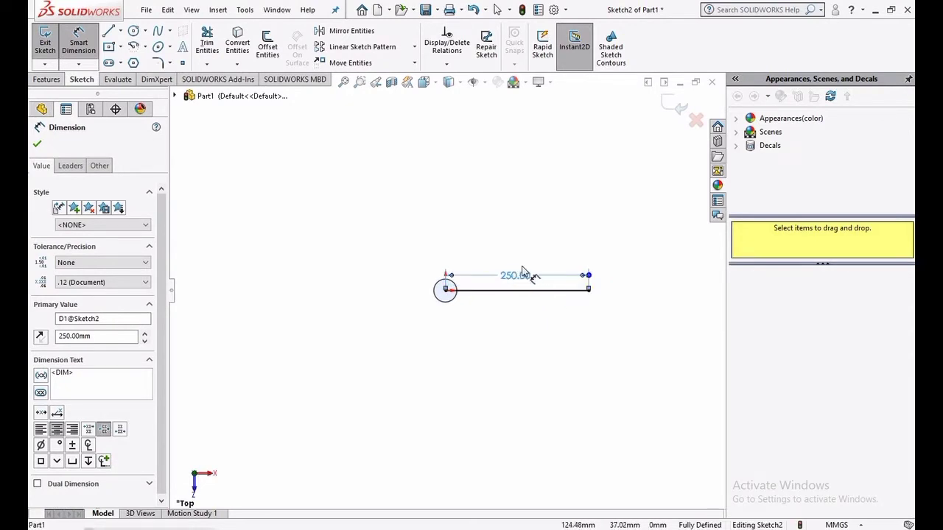
left_click(674, 110)
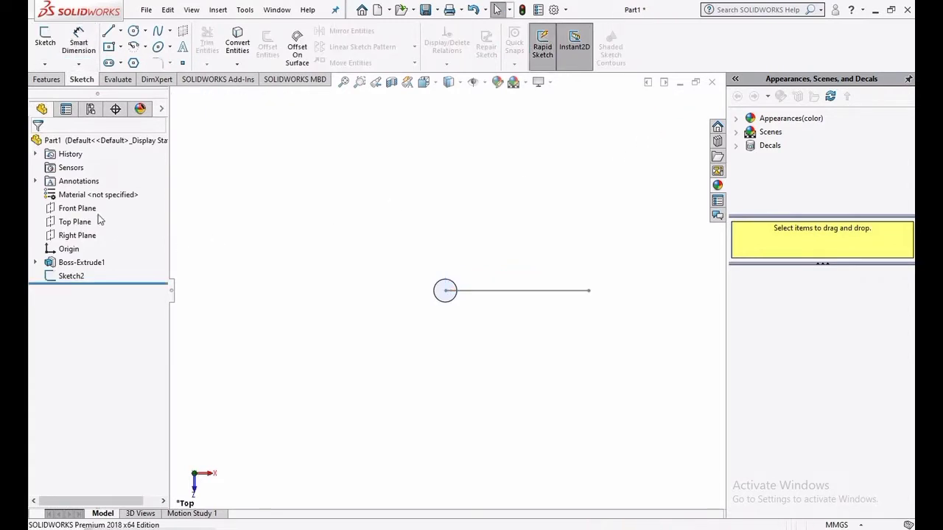
Sketch a vertical 500 mm line on the Front Plane from the origin to the midpoint of the cylinder's top edge
left_click(78, 209)
left_click(147, 193)
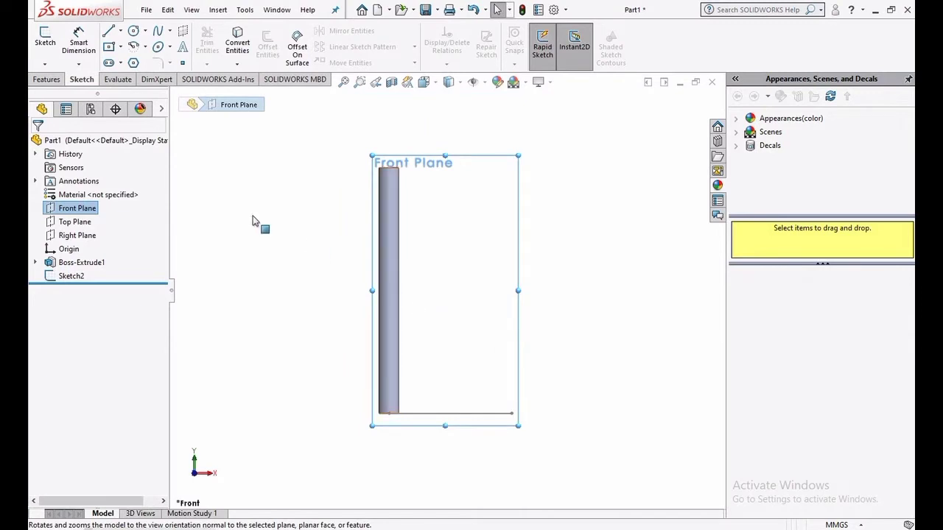
left_click(109, 33)
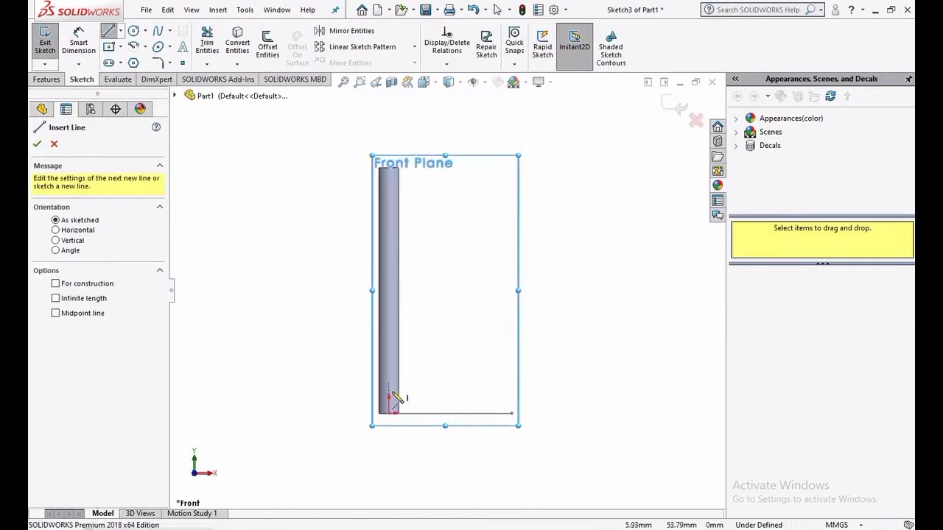
left_click_drag(390, 414, 389, 168)
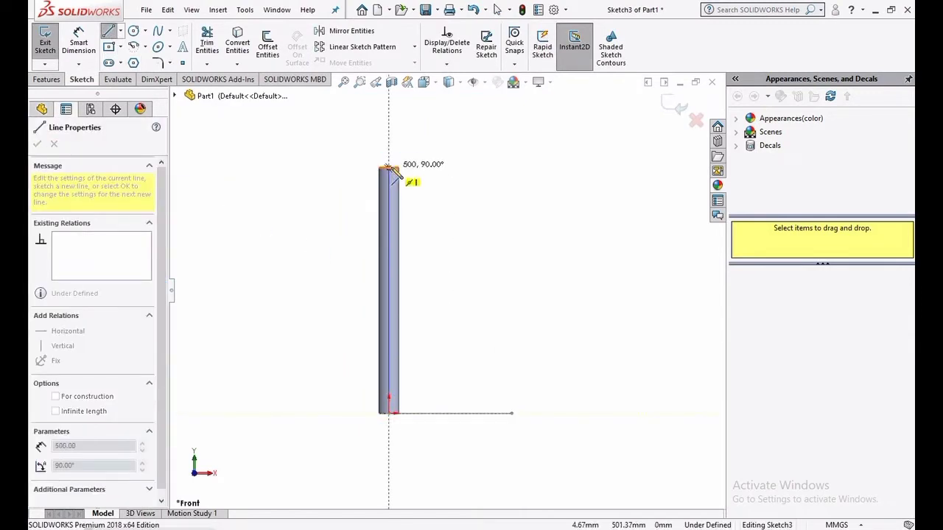
right_click(309, 177)
left_click(339, 199)
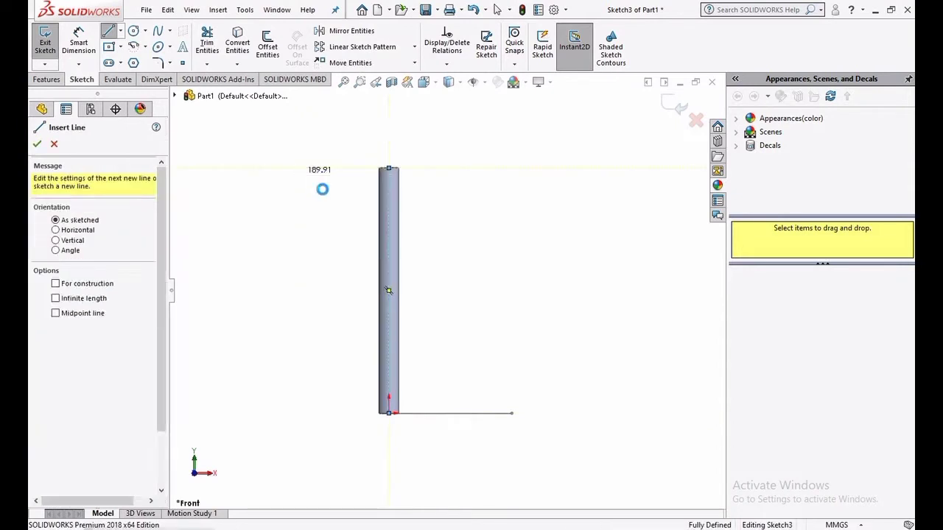
key("Escape")
Add a driven length dimension beside the vertical line and close the sketch
left_click(72, 43)
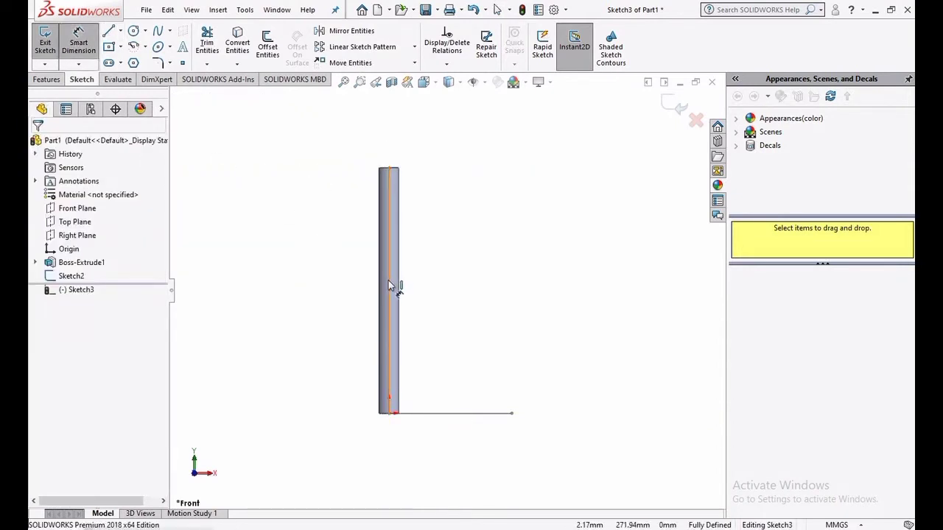
left_click(356, 291)
left_click(330, 291)
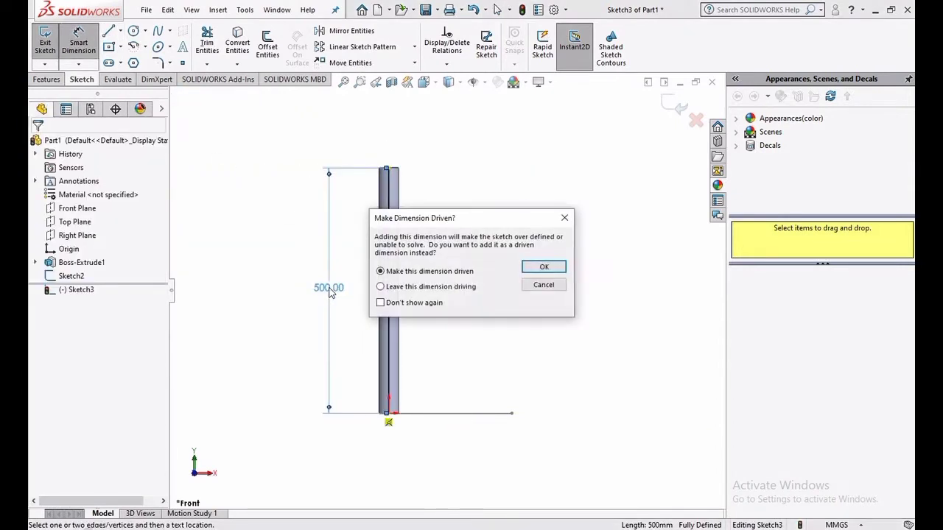
left_click(542, 267)
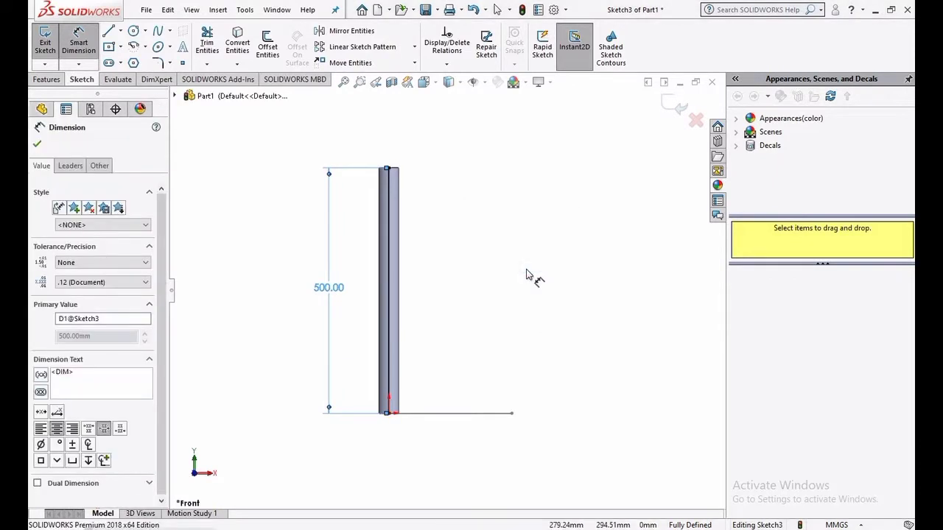
left_click(38, 144)
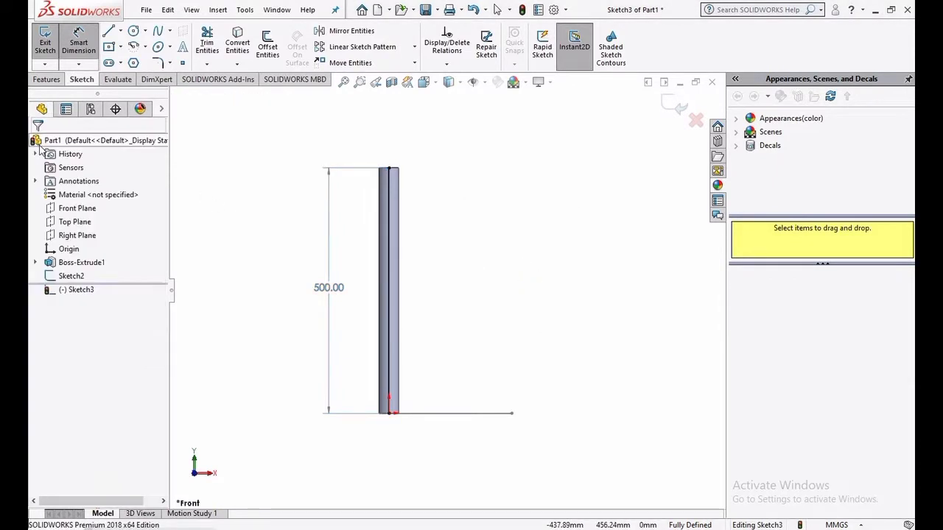
left_click(681, 109)
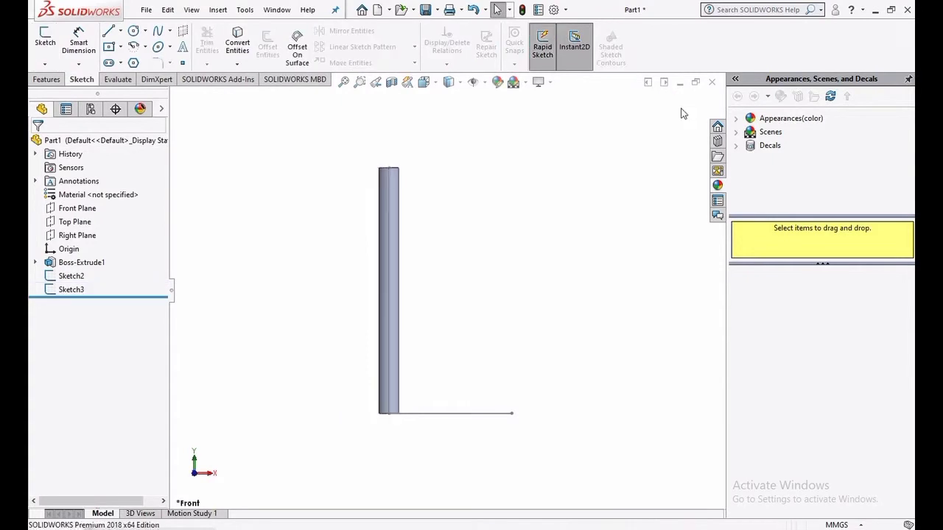
Start a swept surface with the horizontal line as the profile and the vertical line as the path
left_click(218, 10)
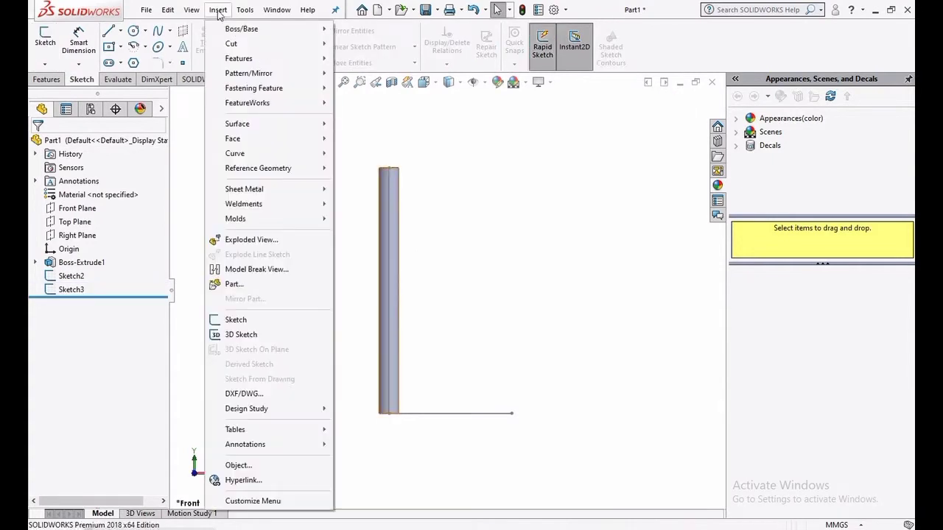
mouse_move(247, 126)
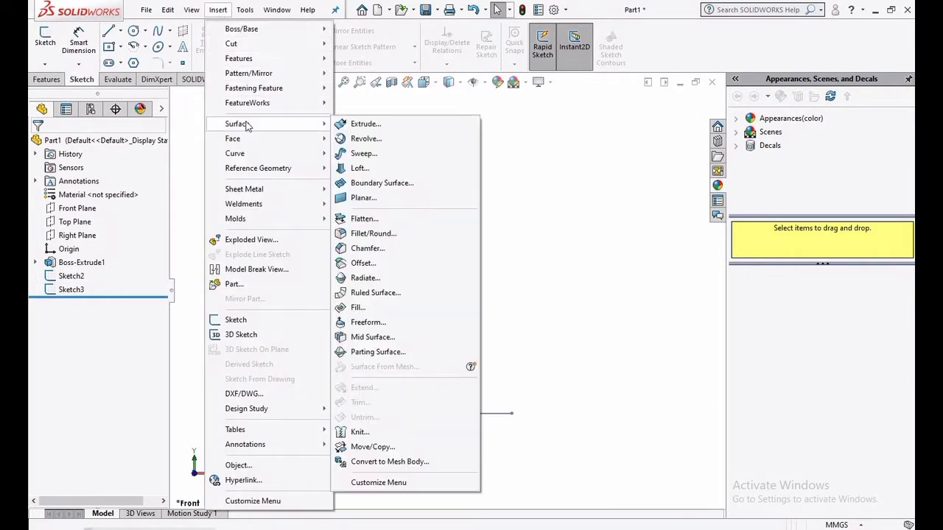
left_click(364, 154)
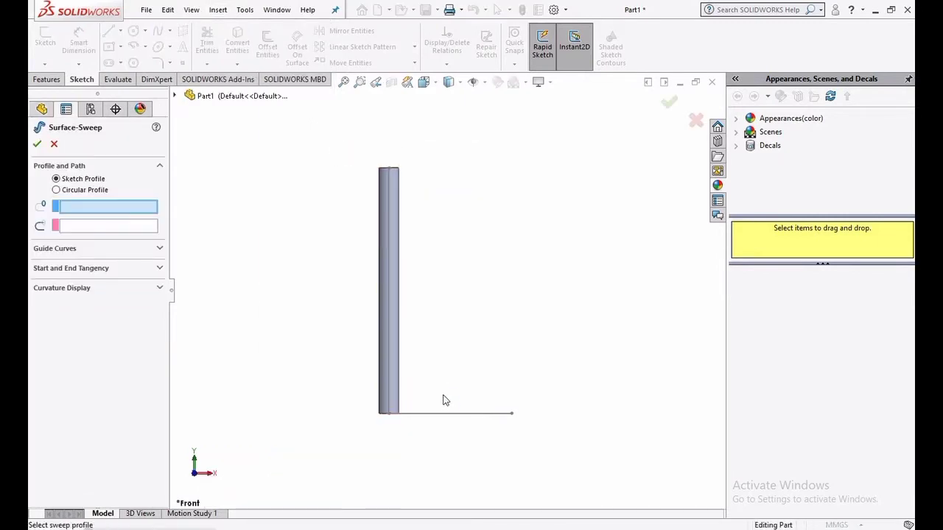
left_click(457, 414)
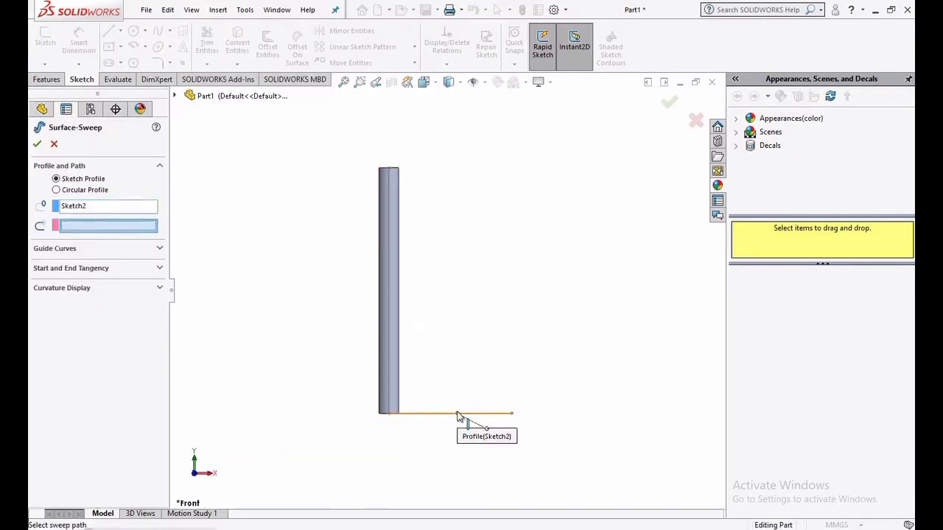
left_click(388, 315)
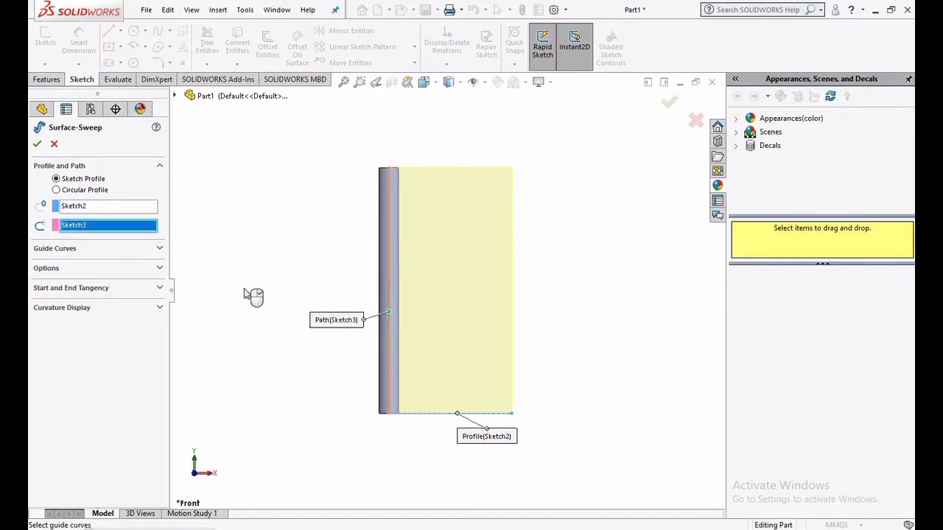
Set the sweep's profile twist to a specified value of 1 revolution and create the surface
left_click(160, 270)
left_click(140, 323)
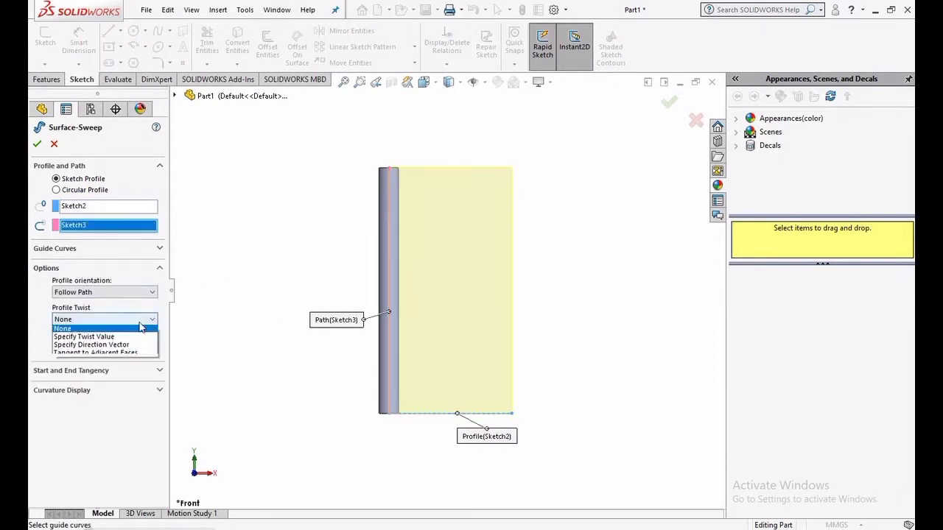
left_click(140, 340)
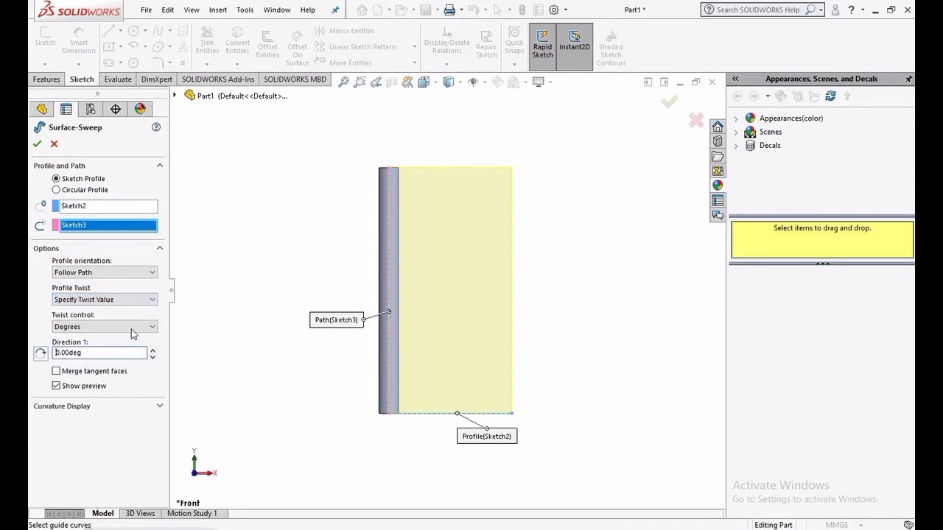
left_click(131, 333)
left_click(130, 353)
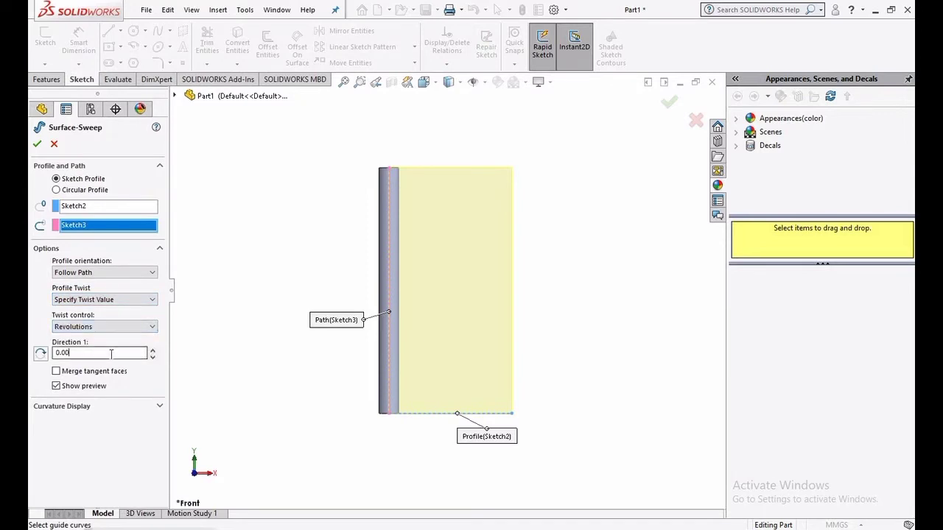
type("1")
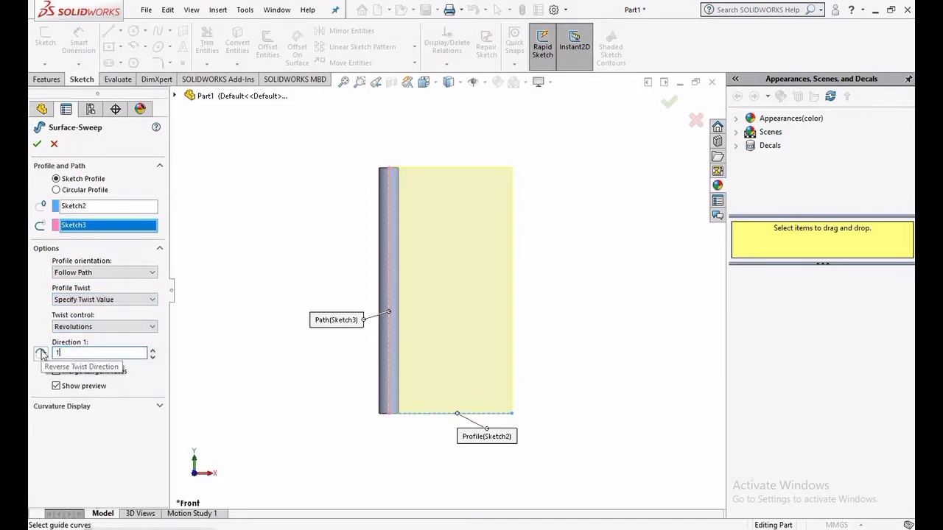
key("Return")
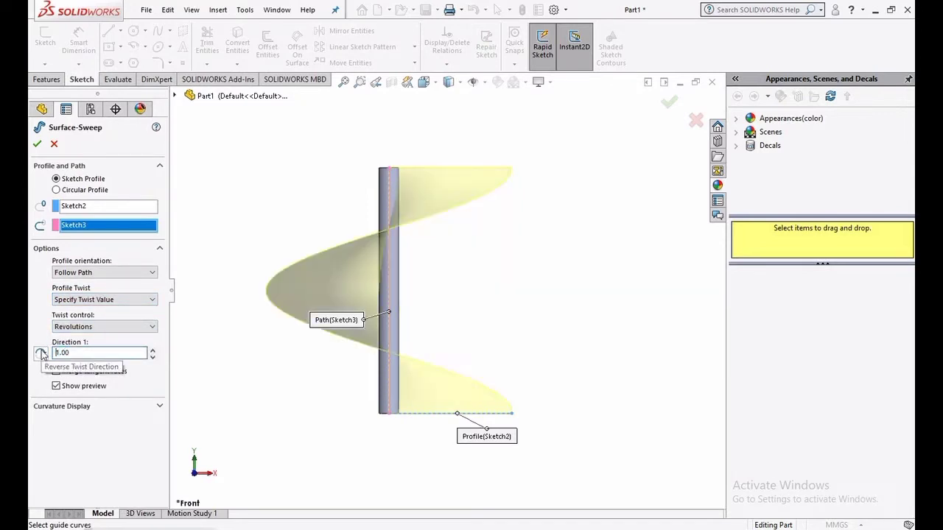
left_click(37, 144)
left_click(598, 326)
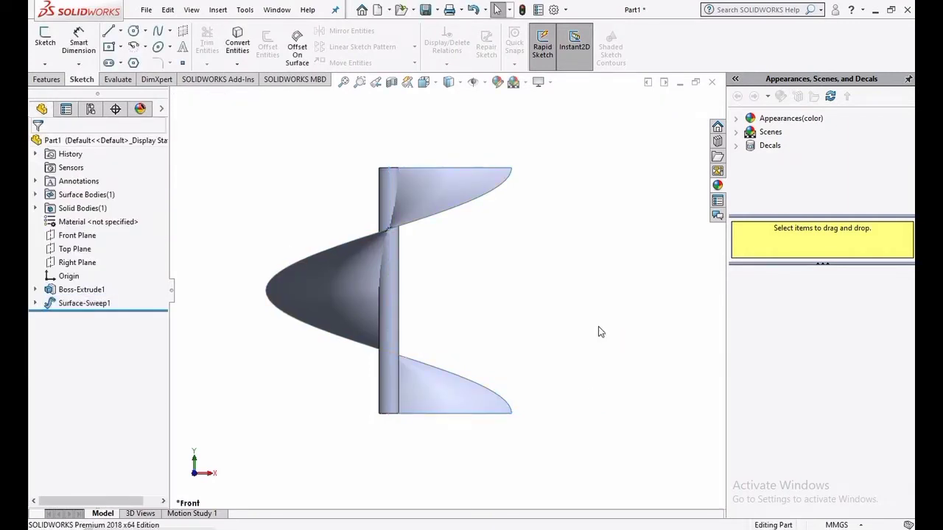
On the Top Plane, viewed face-on, sketch a horizontal centerline about 303 mm long from the origin past the surface's outer edge
left_click(74, 250)
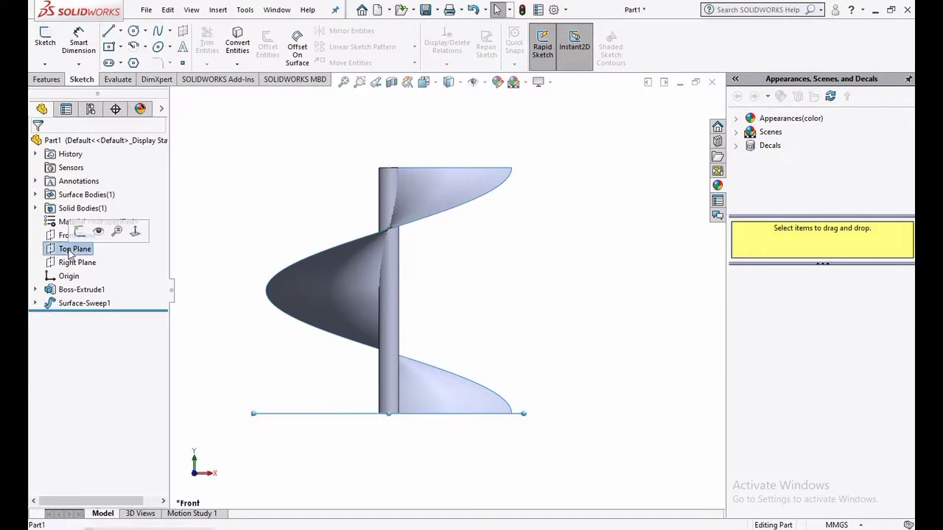
left_click(135, 232)
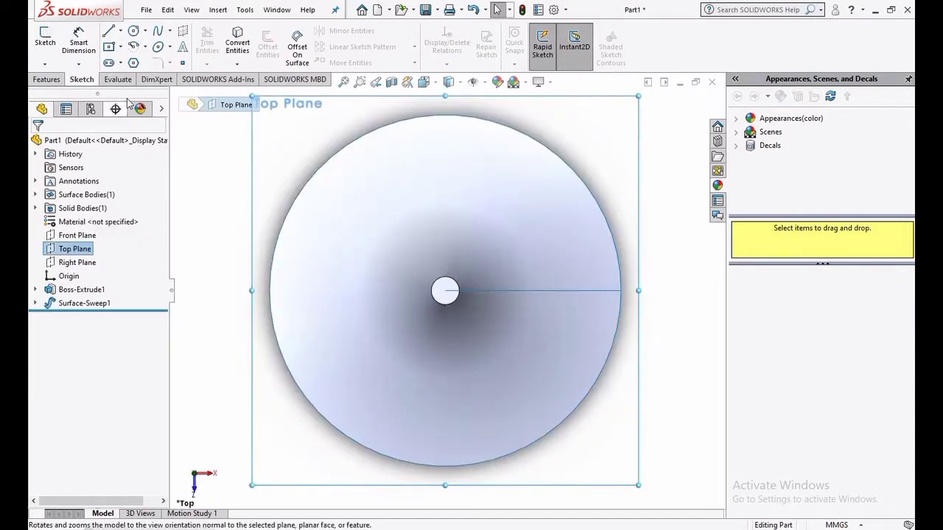
left_click(120, 31)
left_click(134, 59)
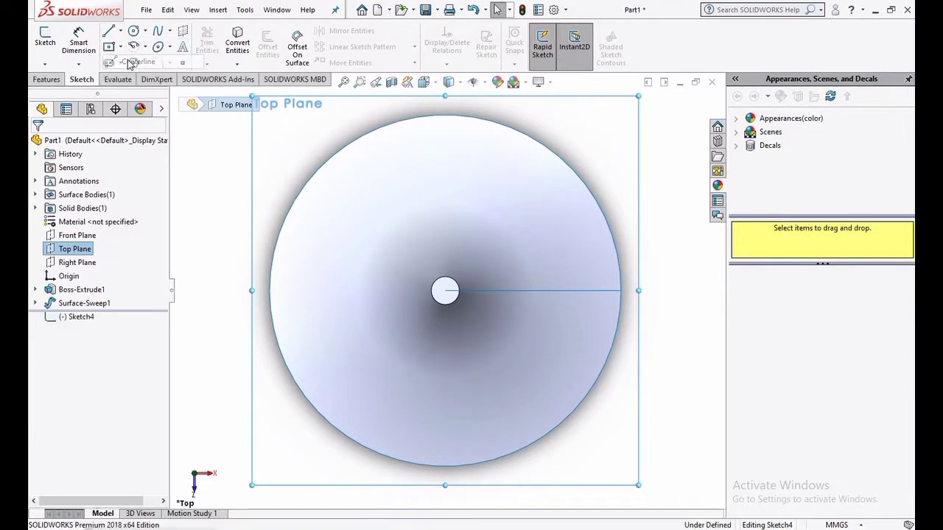
left_click(445, 290)
left_click(658, 291)
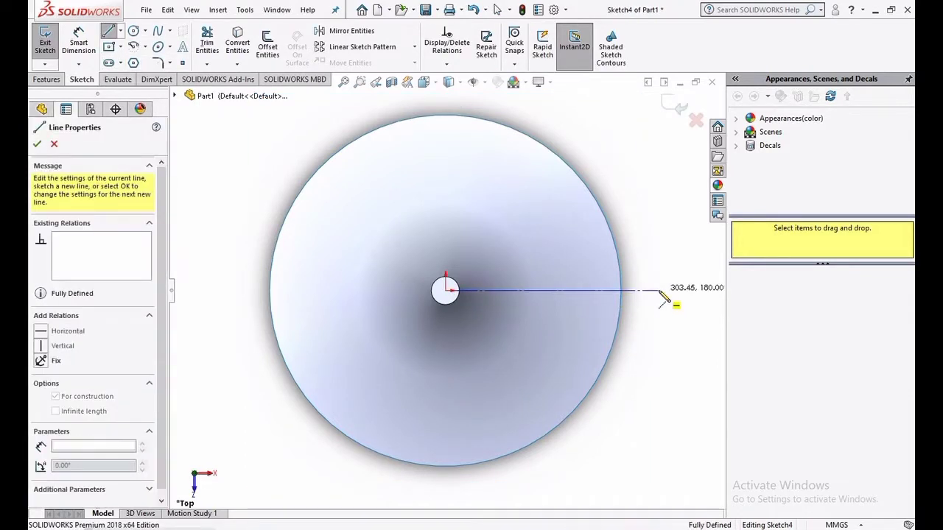
right_click(660, 246)
left_click(680, 244)
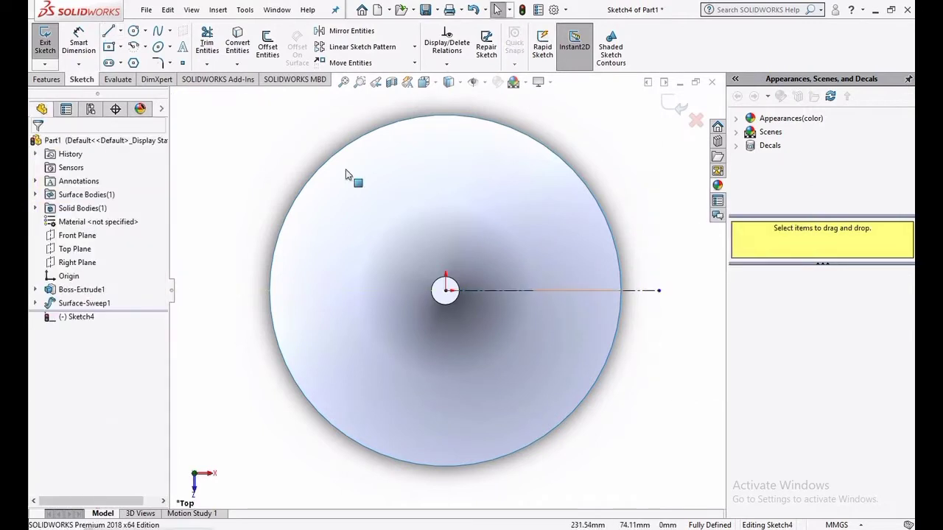
Sketch a solid line about 328 mm long from the origin, angled about 10° above the centerline
left_click(119, 33)
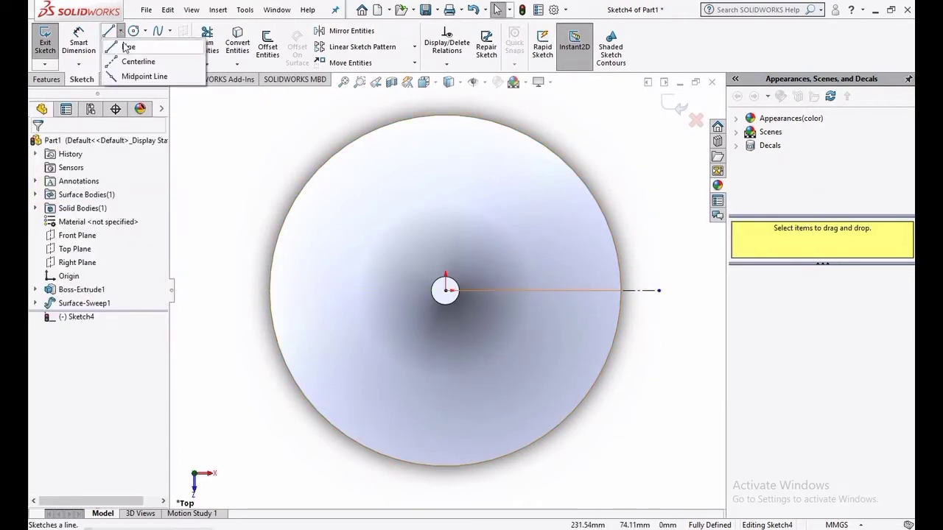
left_click(126, 44)
left_click(445, 291)
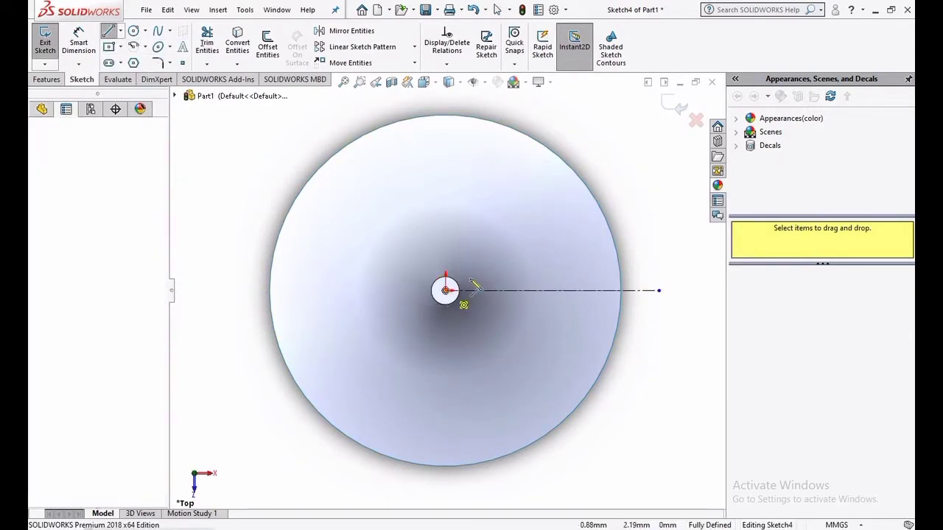
left_click(673, 250)
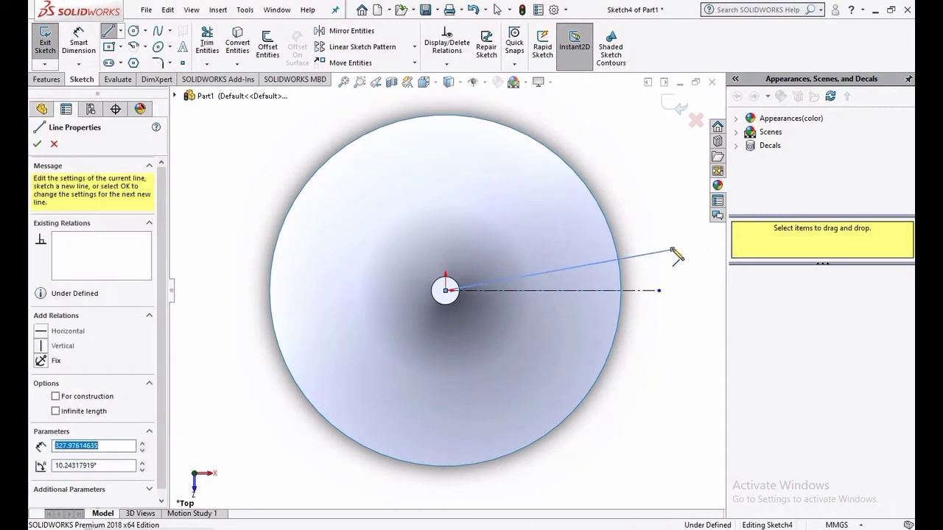
right_click(644, 194)
left_click(650, 193)
Sketch a second solid line about 301 mm long from the origin, angled about 12° below the centerline
left_click(110, 36)
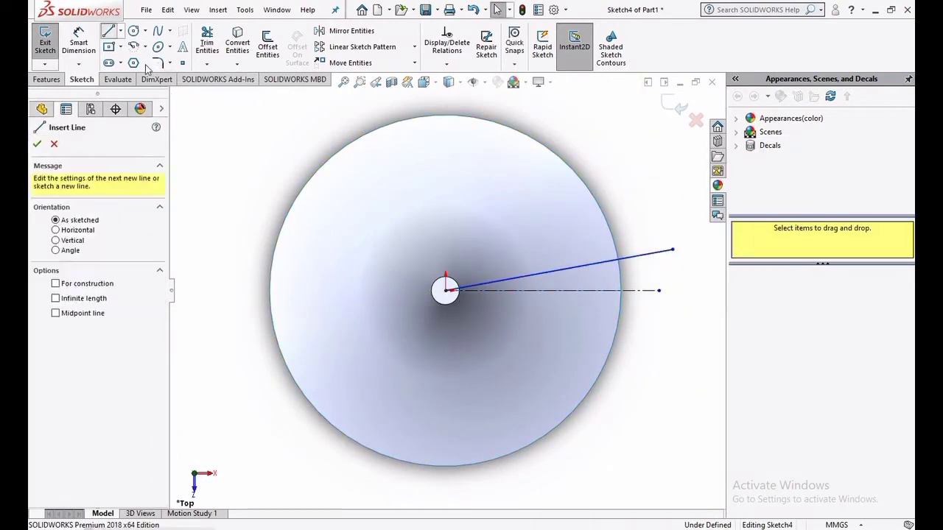
left_click(445, 291)
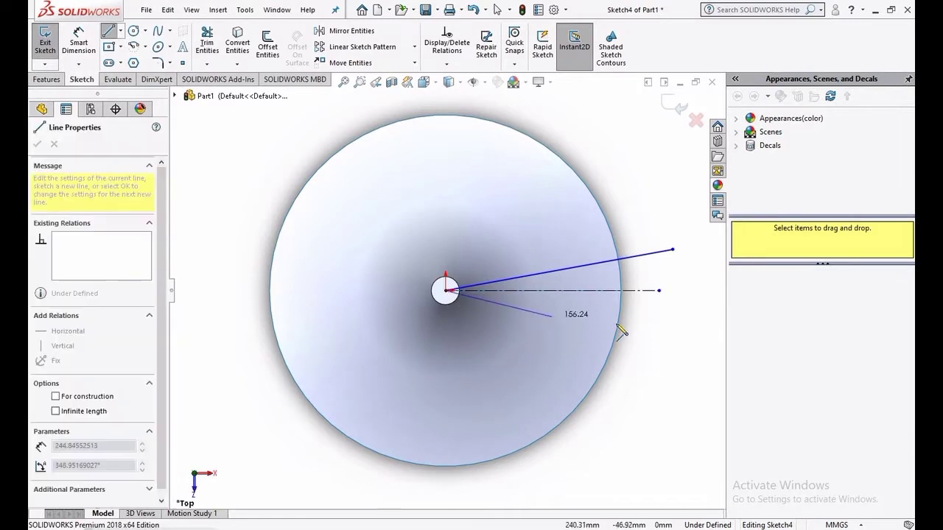
left_click(652, 333)
right_click(623, 195)
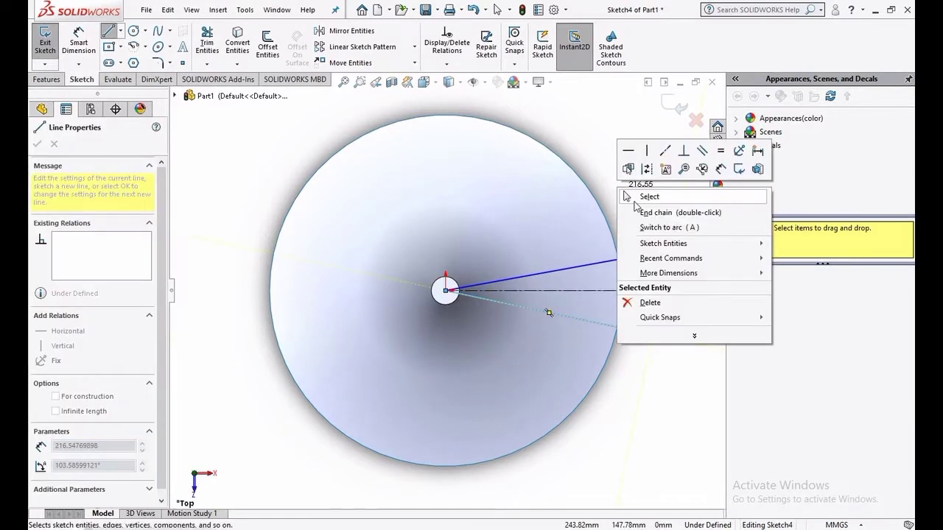
left_click(630, 194)
Sketch a circle centred on the origin with a radius of about 252 mm, just outside the swept surface's edge
left_click(134, 35)
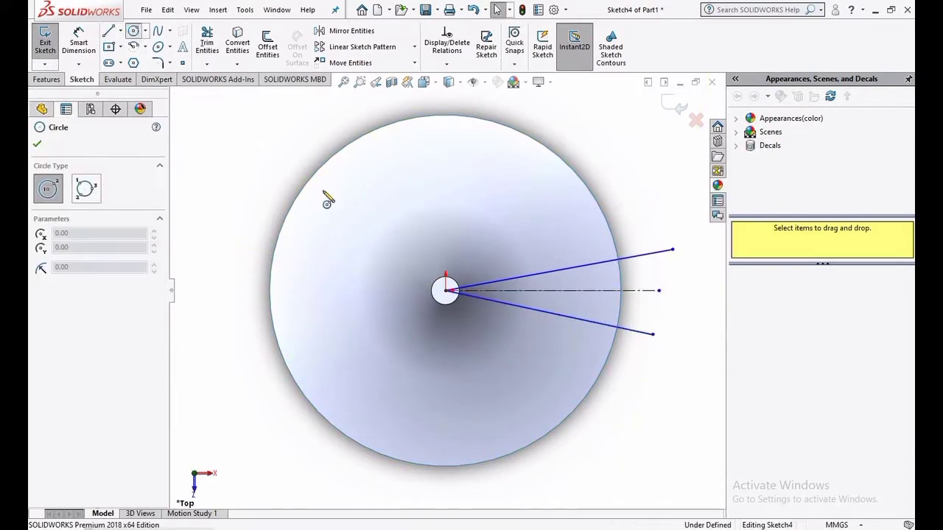
left_click(445, 290)
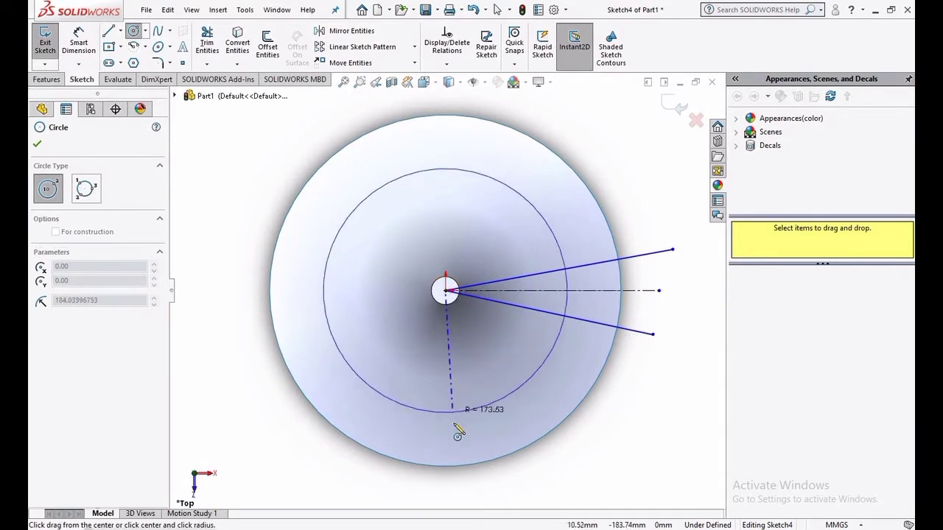
left_click(463, 469)
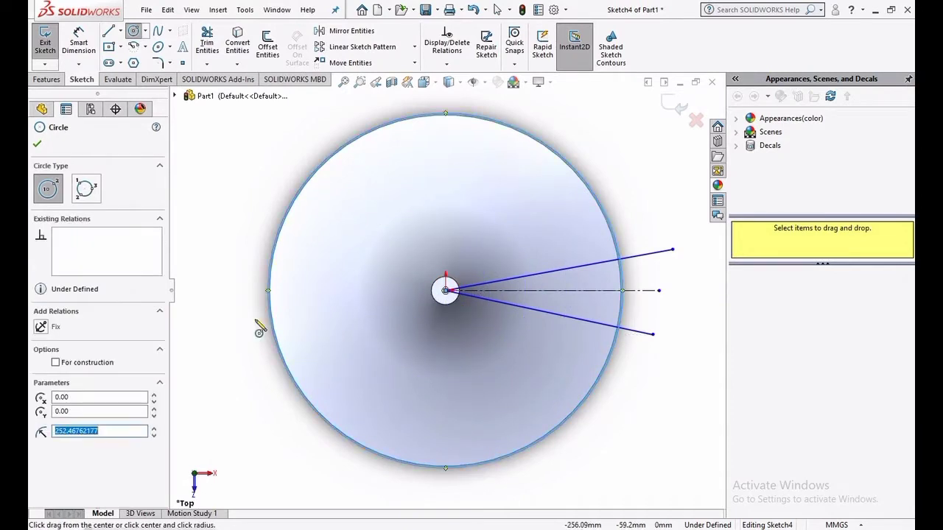
right_click(211, 254)
left_click(232, 262)
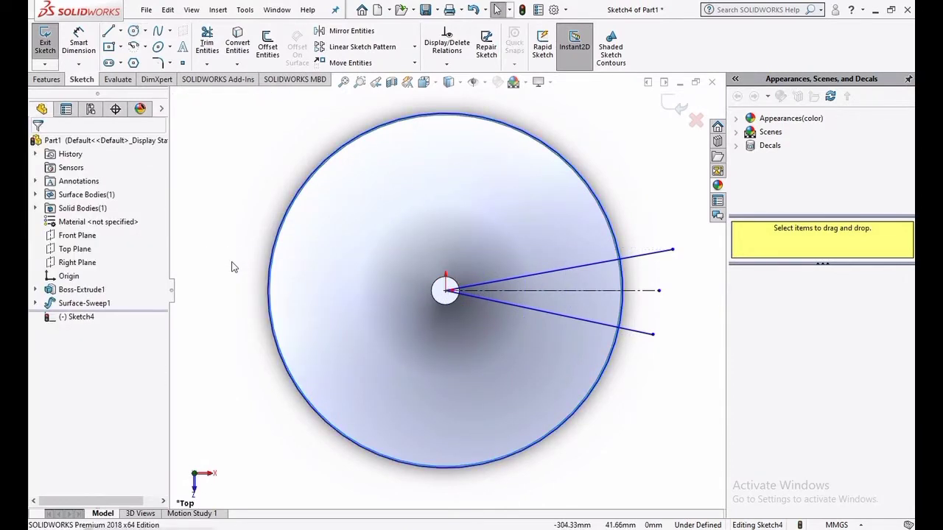
Dimension the circle's diameter to 500 mm
left_click(79, 40)
left_click(274, 258)
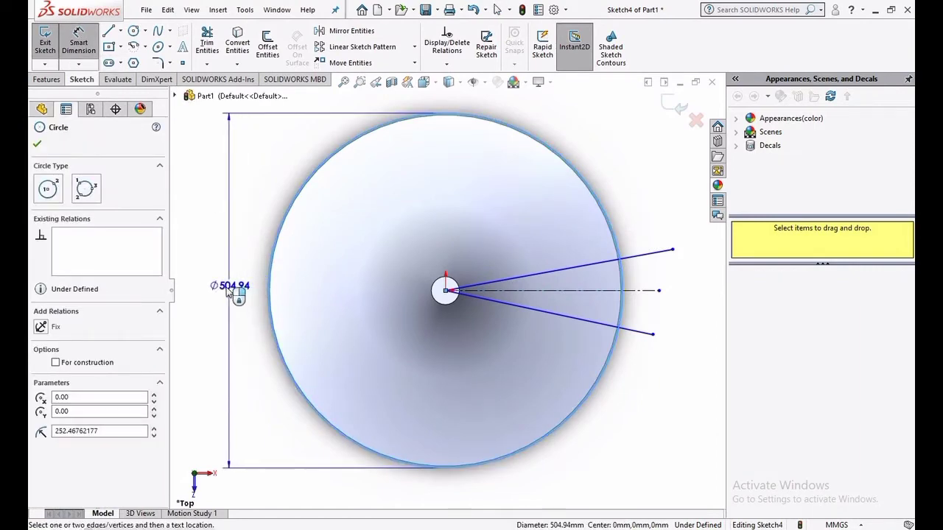
left_click(226, 292)
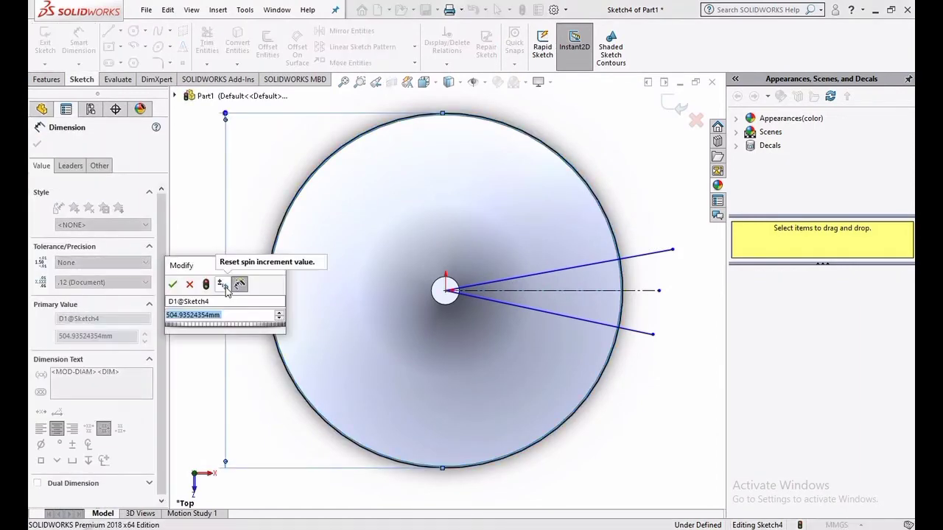
type("500")
key("Return")
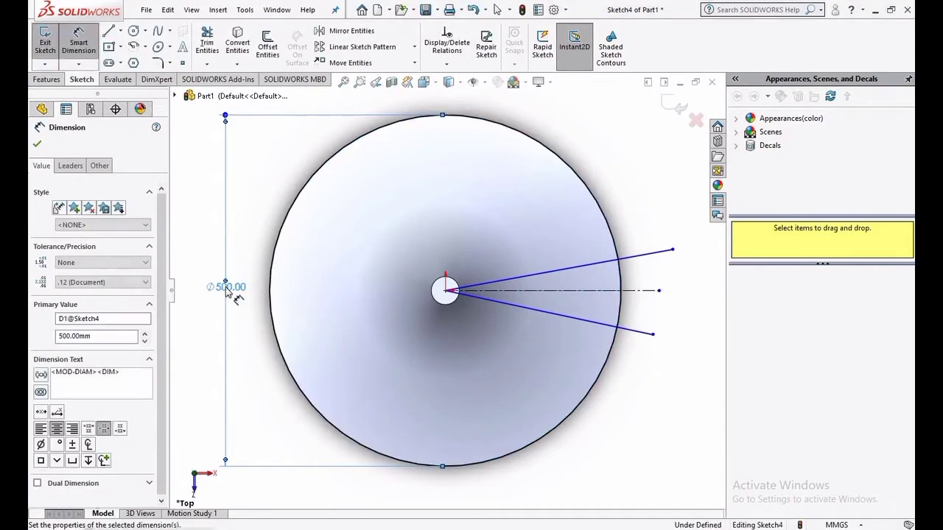
Dimension the angle between the centerline and each of the two sloped lines to 10°
left_click(543, 291)
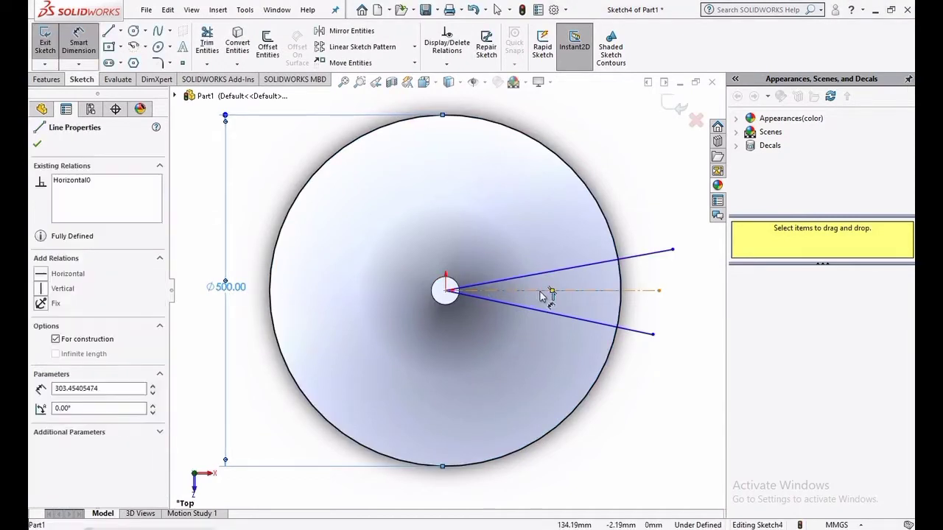
left_click(547, 273)
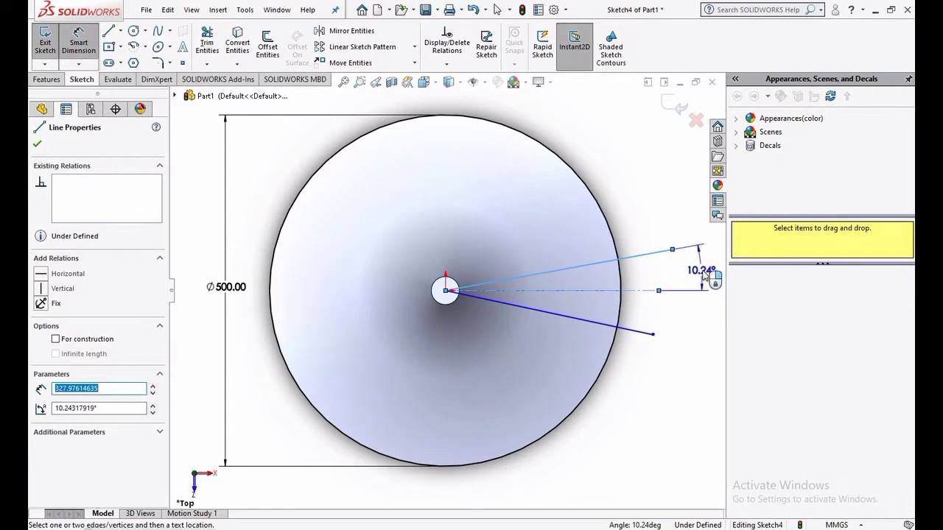
left_click(702, 273)
type("10")
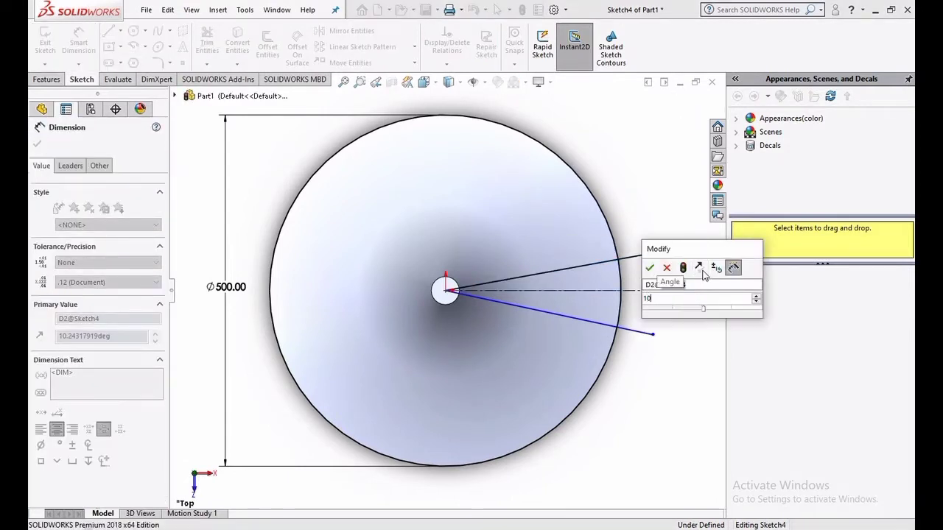
key("Return")
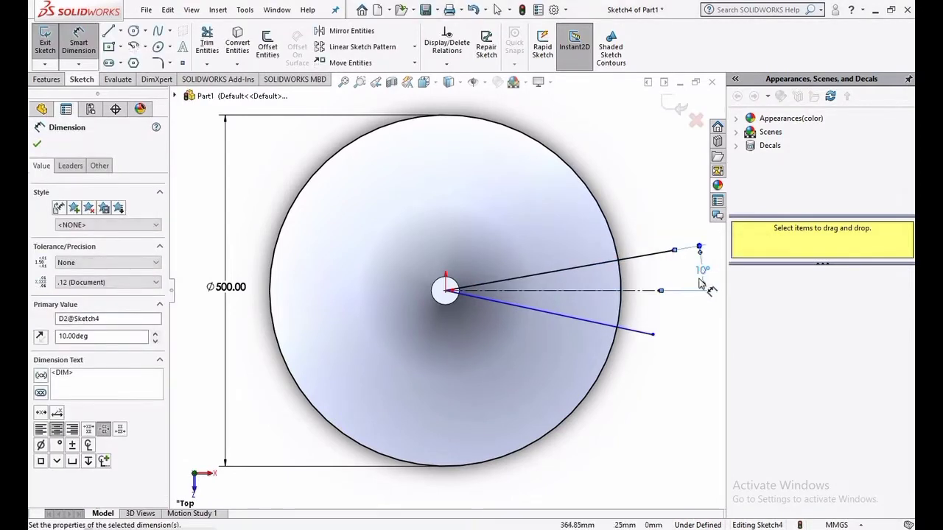
left_click(638, 336)
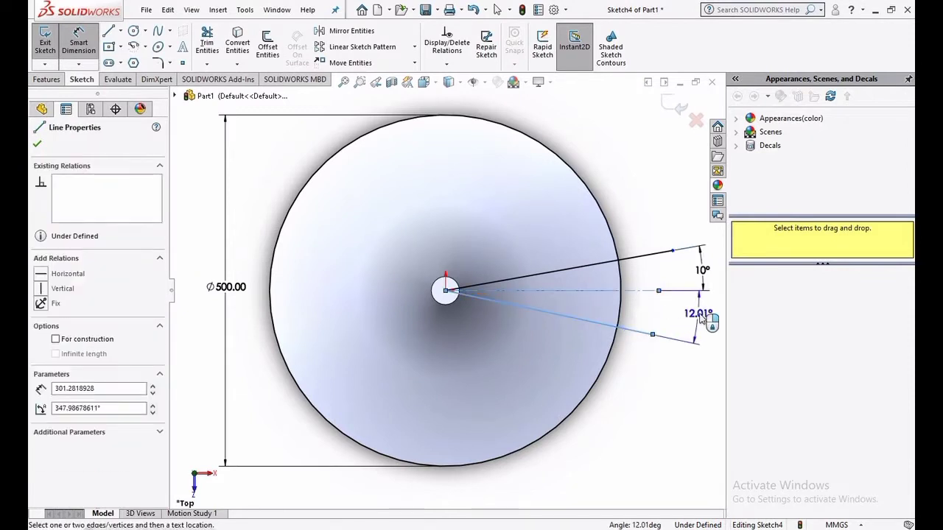
left_click(706, 317)
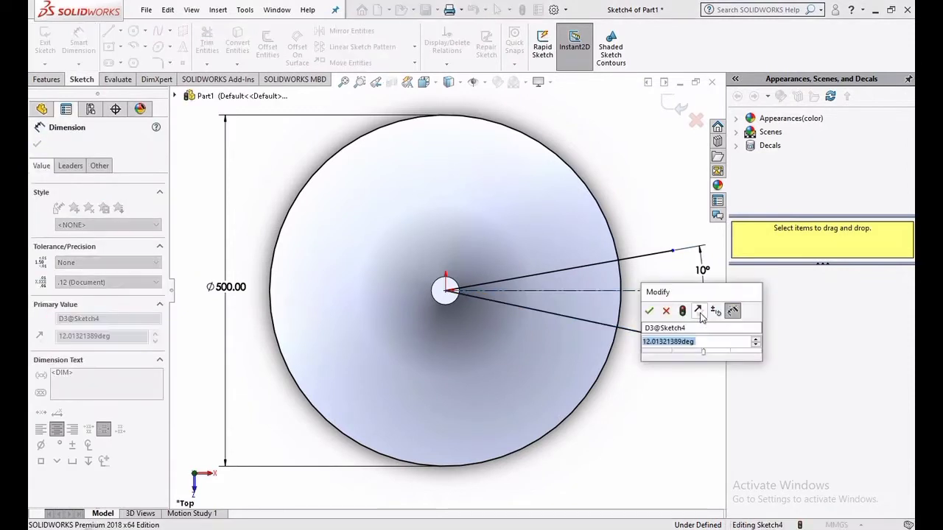
type("10")
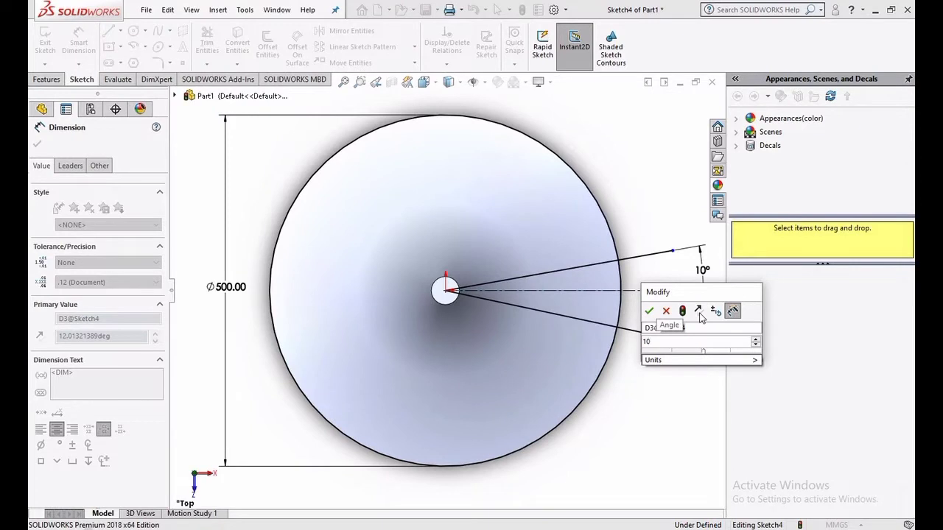
key("Return")
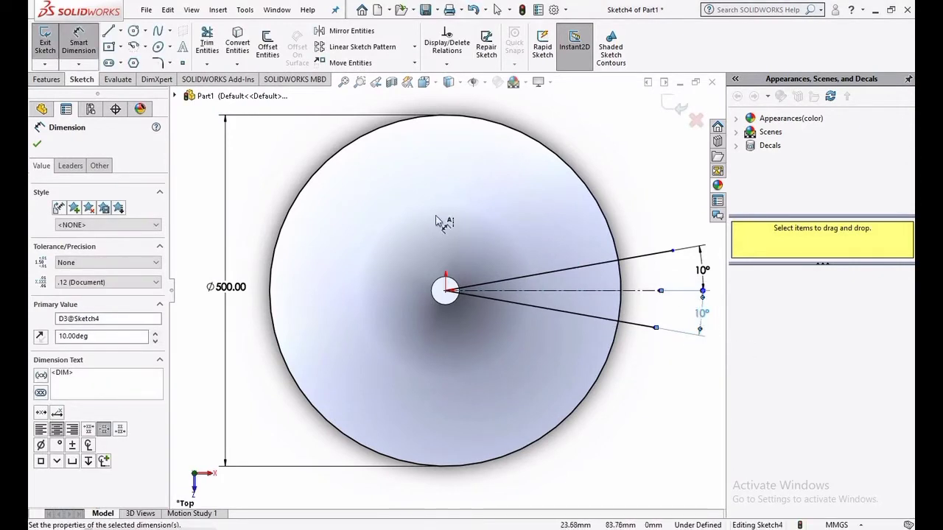
Trim away the large arc outside the wedge and the ends of the three lines beyond the circle, leaving a closed sector
left_click(207, 44)
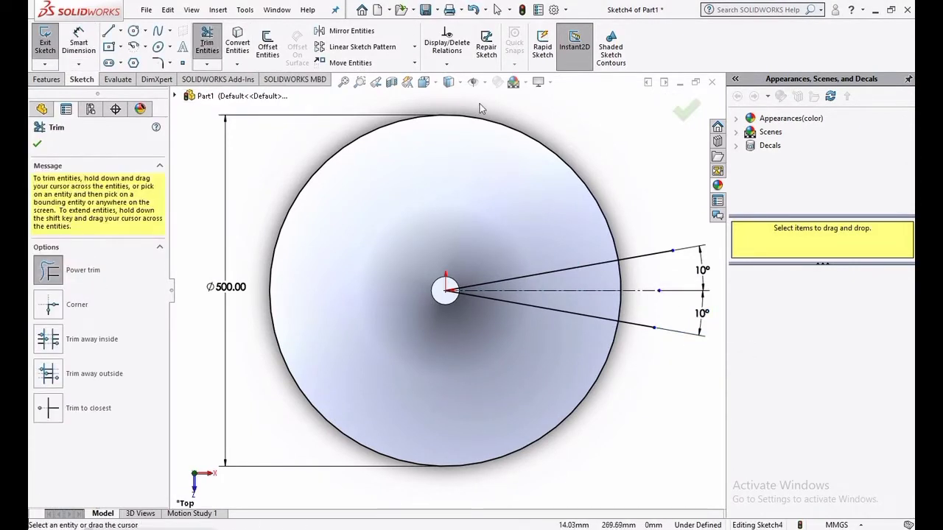
left_click_drag(599, 137, 558, 192)
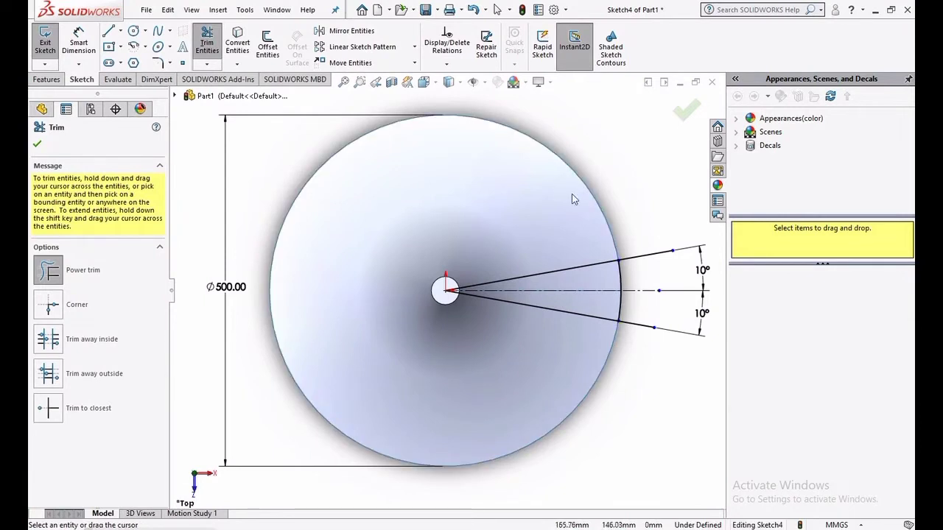
left_click_drag(647, 217, 645, 342)
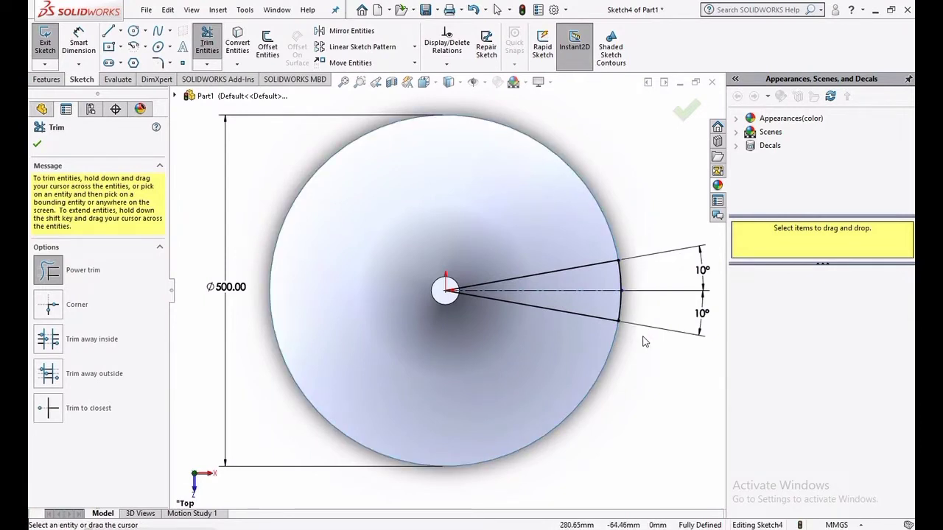
Extrude the closed sector sketch 20 mm as a blind, merged boss
left_click(684, 120)
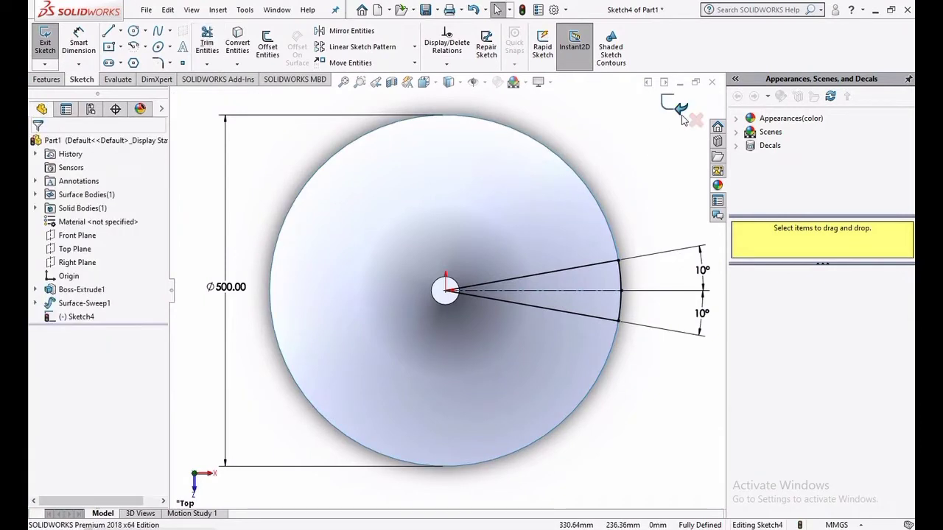
left_click(47, 76)
left_click(42, 50)
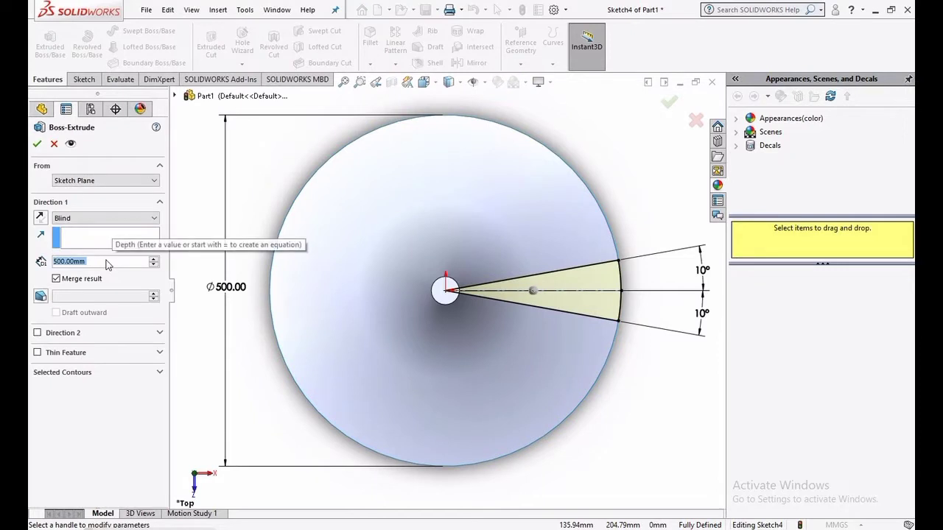
type("20")
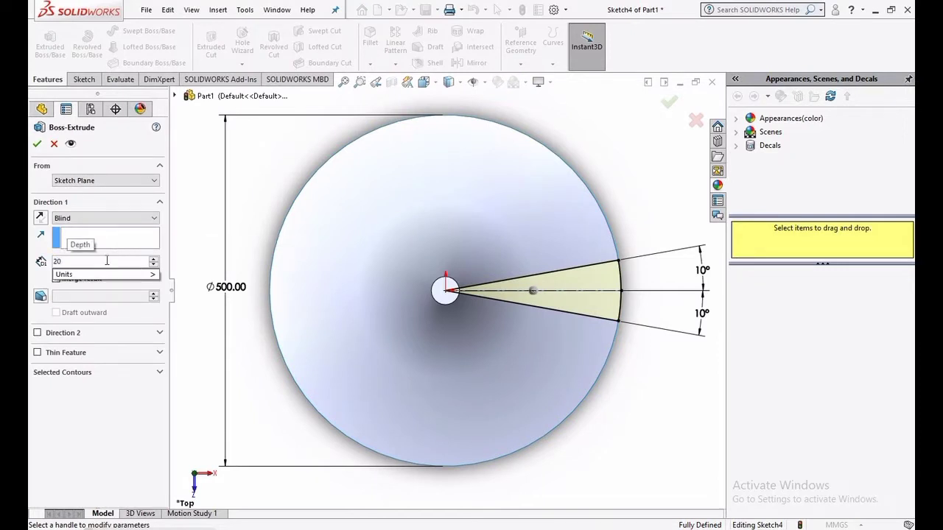
key("Return")
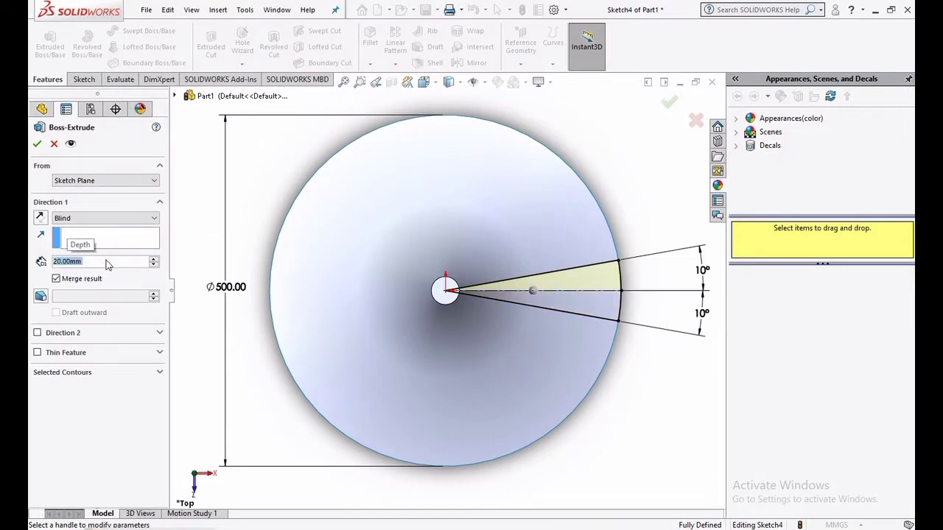
left_click(34, 145)
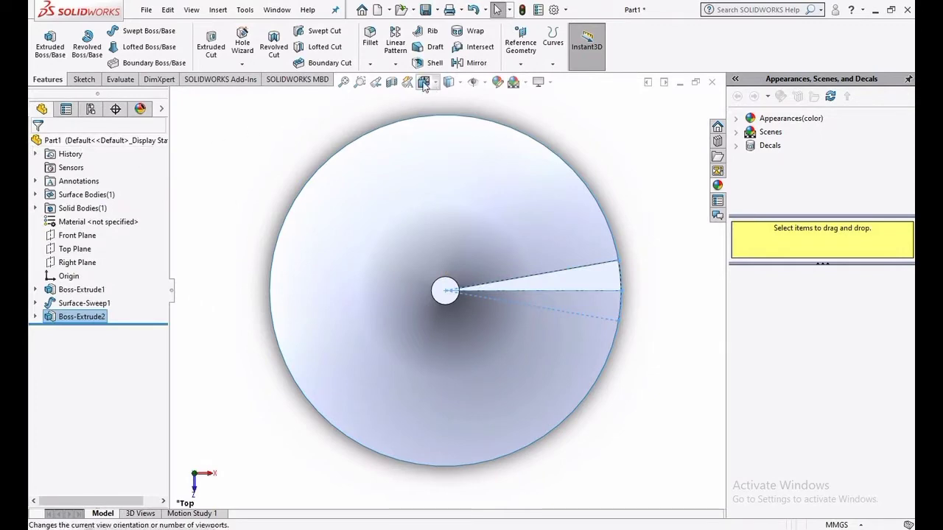
On the wedge's top face, sketch a circle of about 10 mm radius centred on its straight edge near the outer end
left_click(424, 81)
left_click(493, 118)
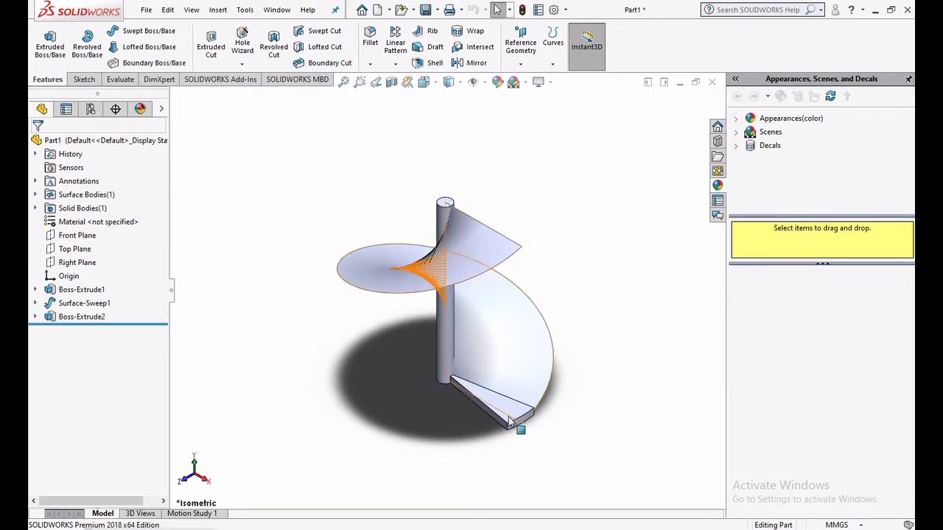
scroll(509, 420, "down", 5)
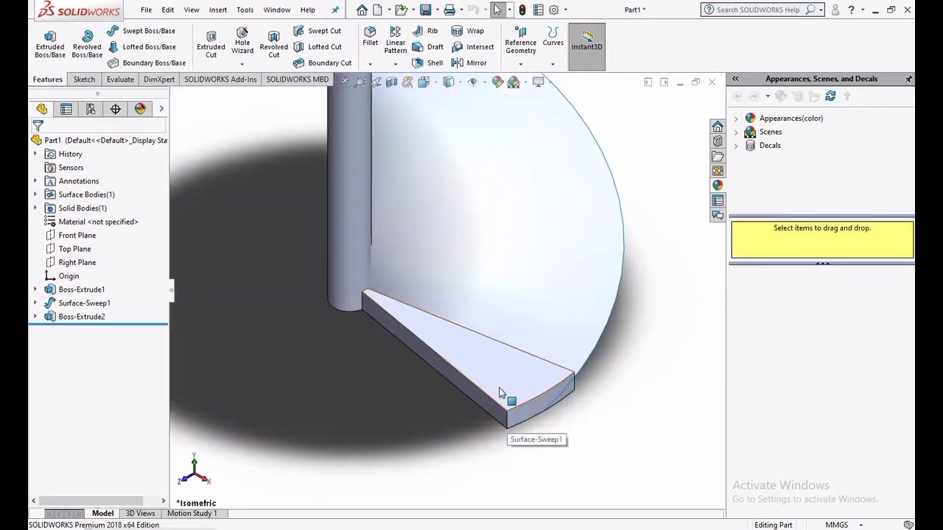
left_click(500, 390)
left_click(613, 355)
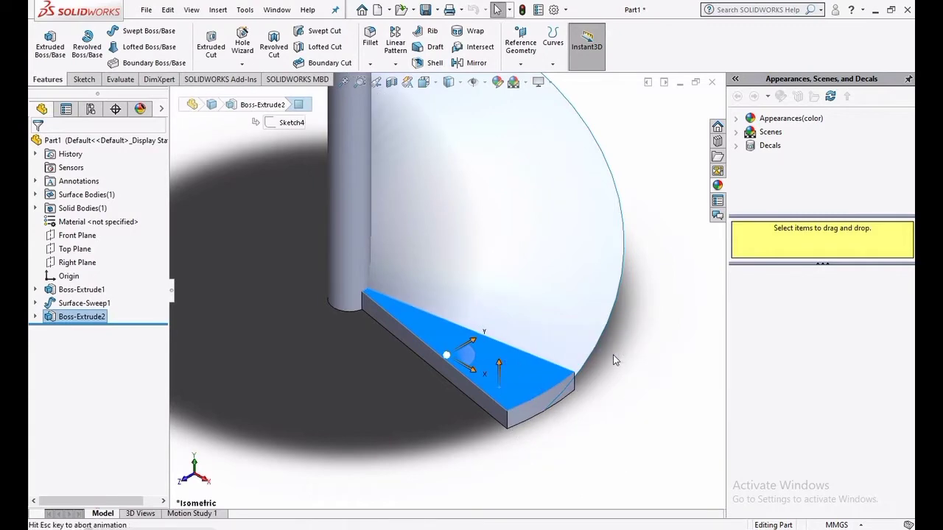
left_click(84, 80)
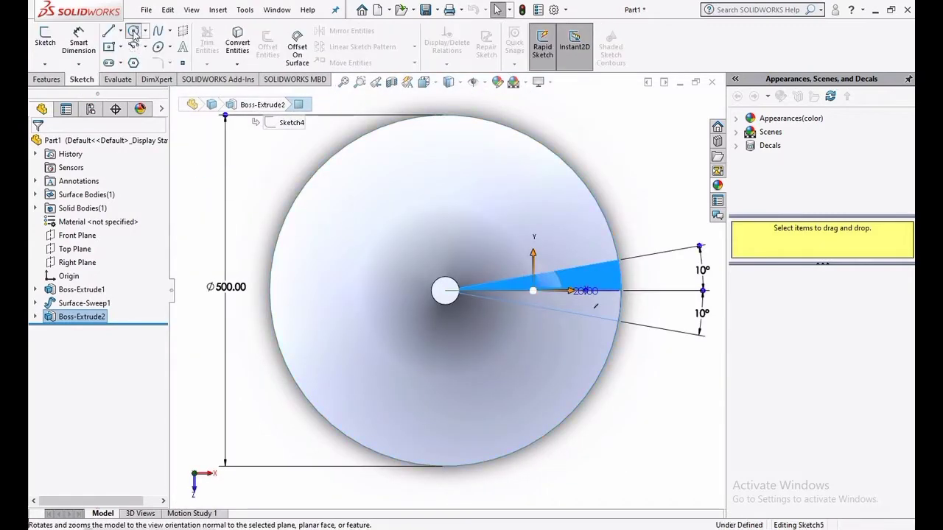
left_click(134, 32)
scroll(612, 302, "down", 3)
scroll(612, 302, "down", 3)
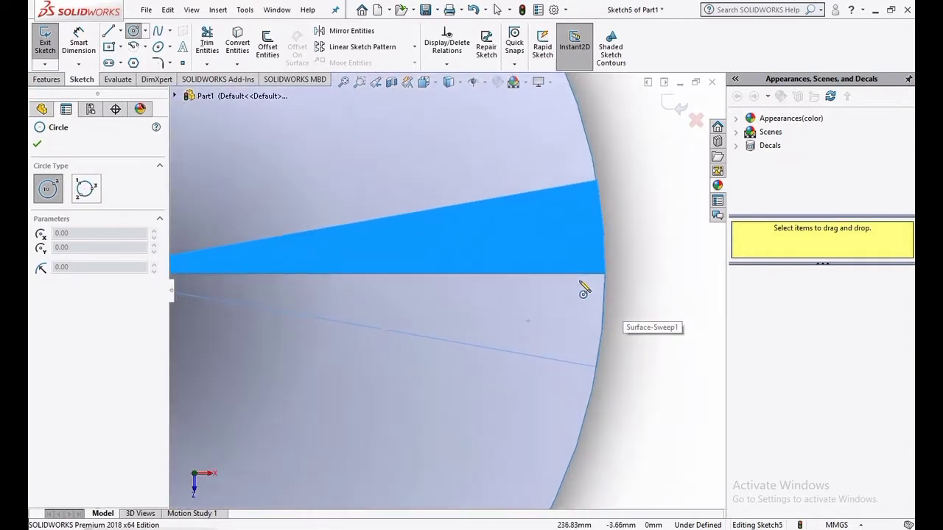
left_click(552, 273)
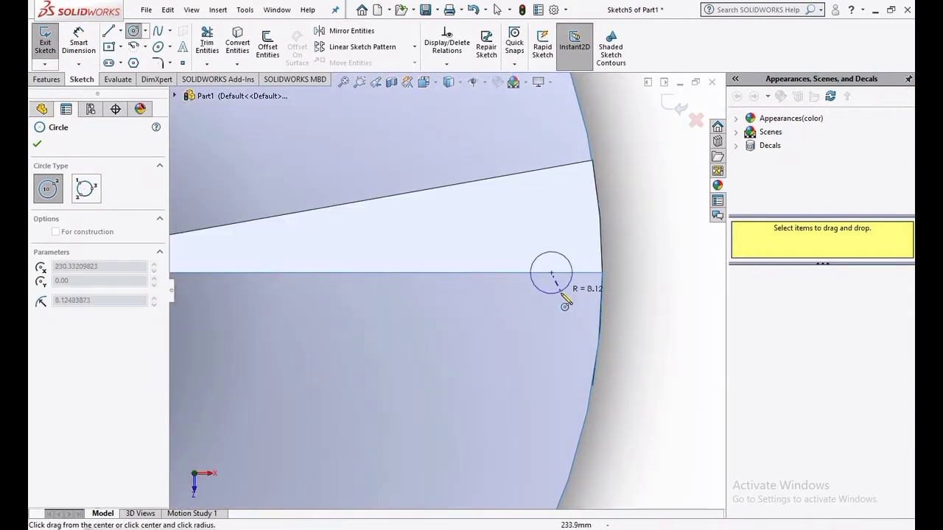
left_click(562, 299)
right_click(642, 266)
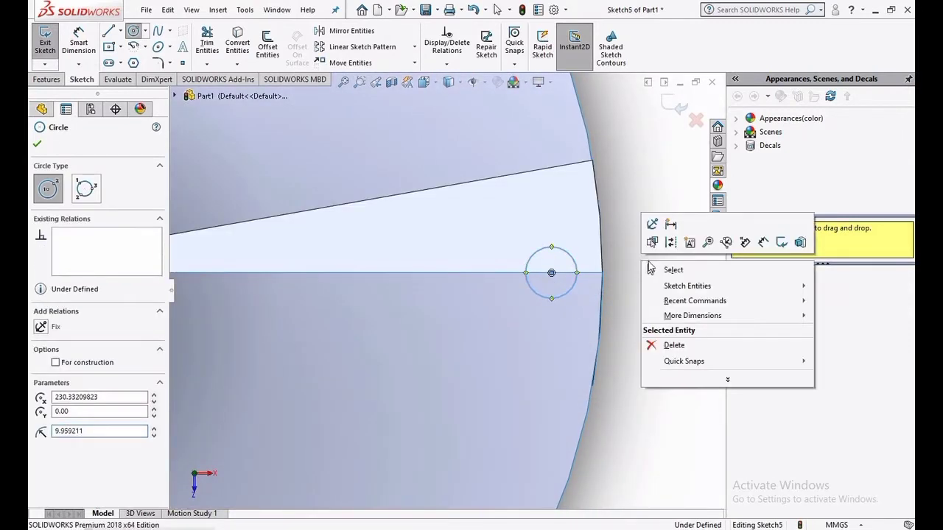
left_click(665, 268)
left_click_drag(416, 190, 108, 127)
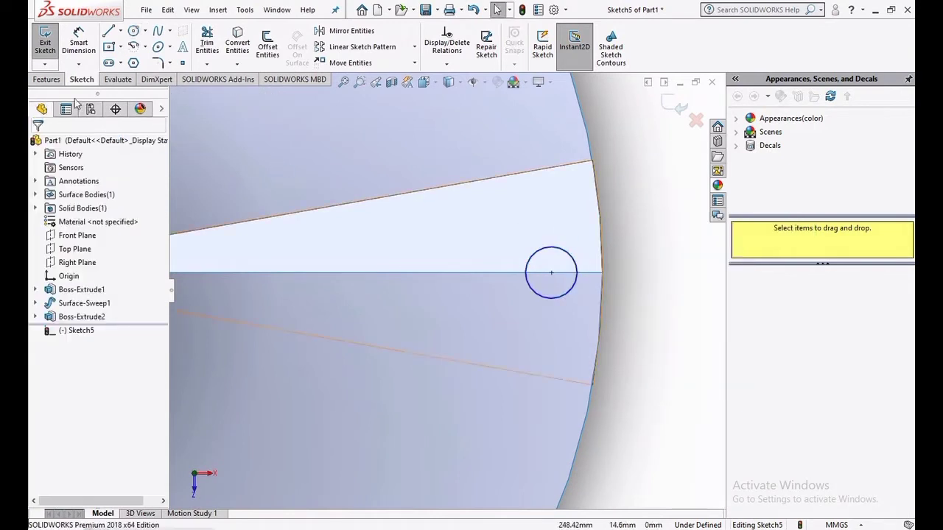
Dimension the small circle's diameter to 10 mm
left_click(79, 40)
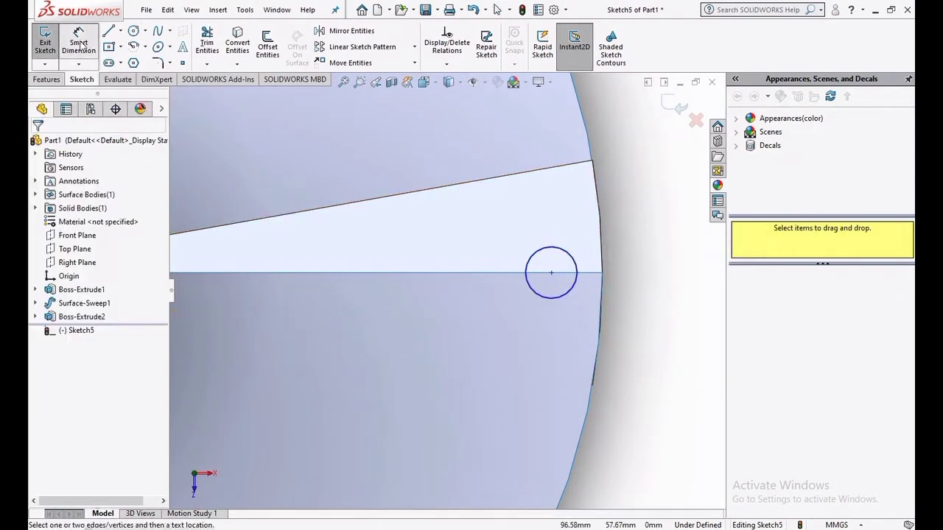
left_click(572, 261)
left_click(659, 280)
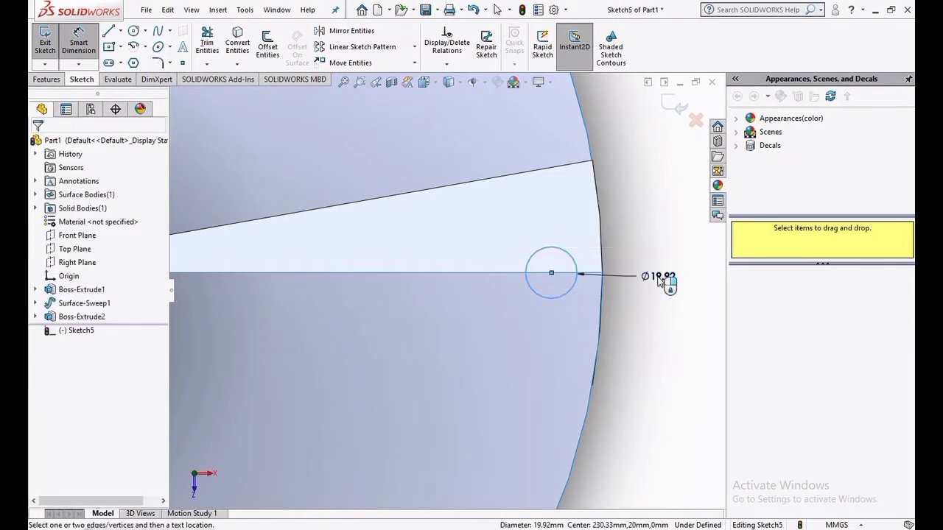
type("10")
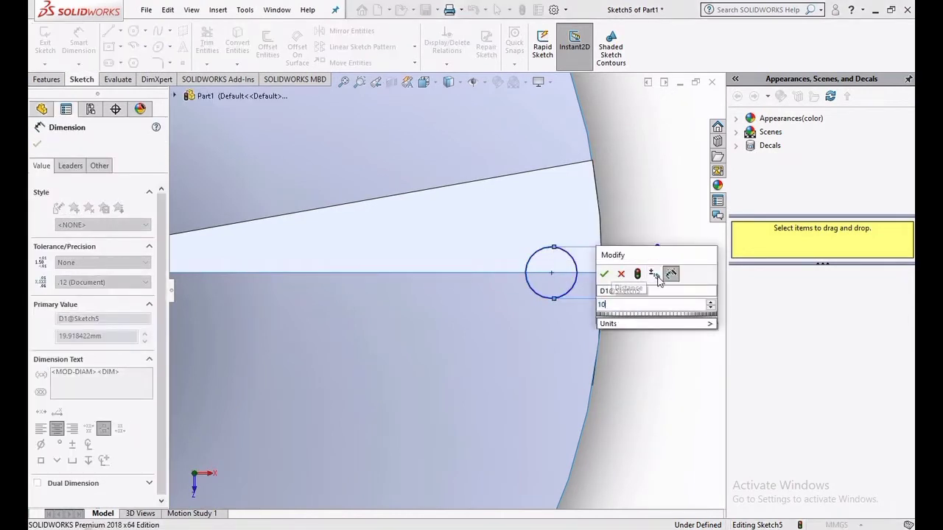
key("Return")
Dimension the horizontal distance from the origin to the small circle's centre to 235 mm
scroll(332, 311, "up", 1)
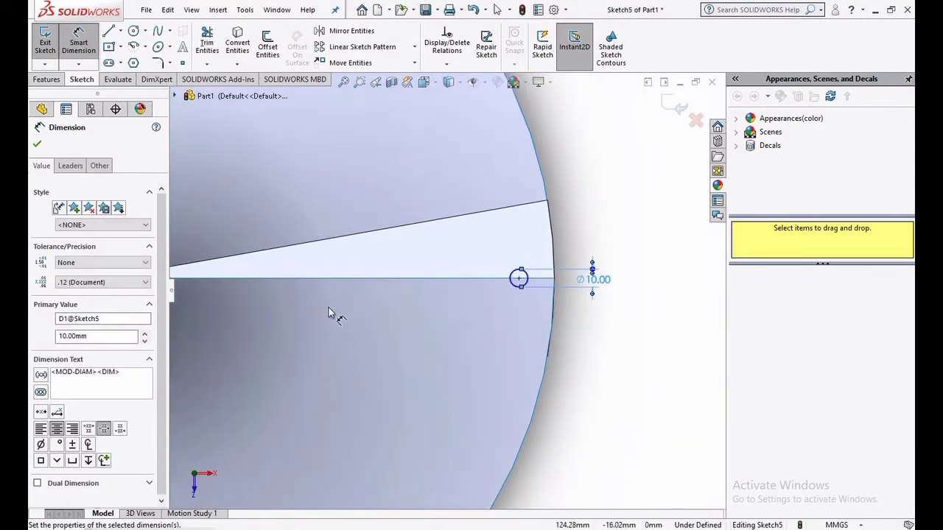
scroll(294, 312, "up", 3)
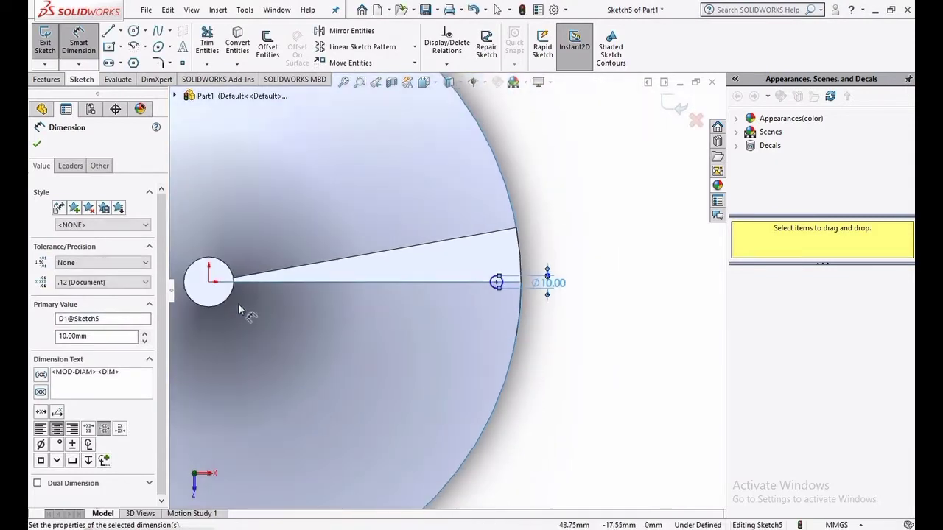
left_click(497, 283)
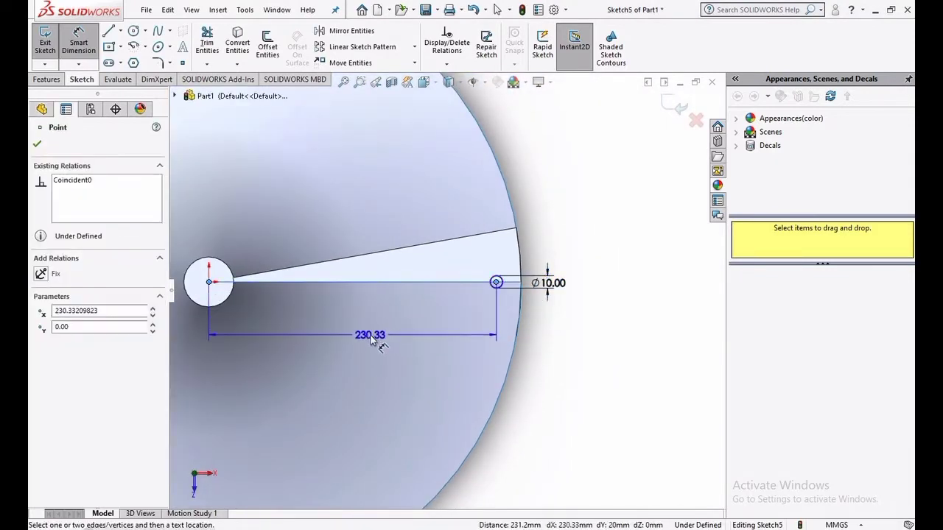
left_click(364, 340)
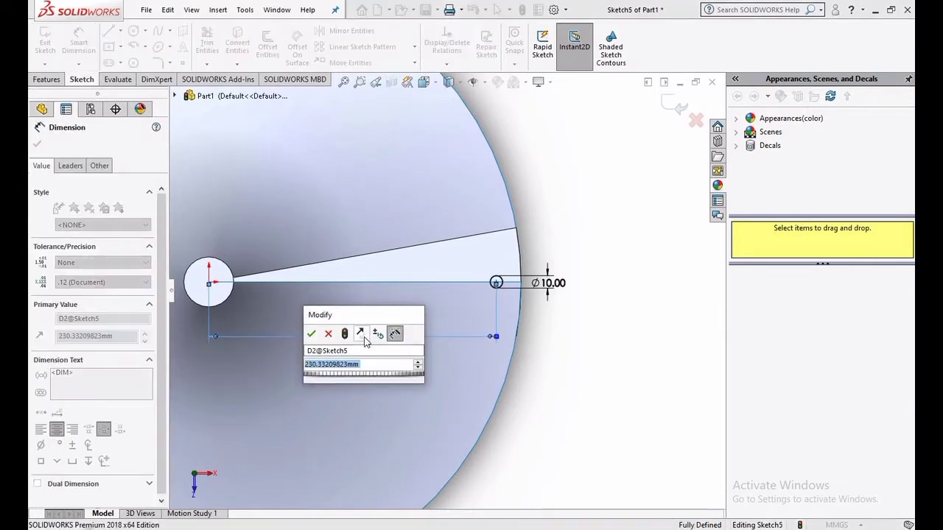
type("235")
key("Return")
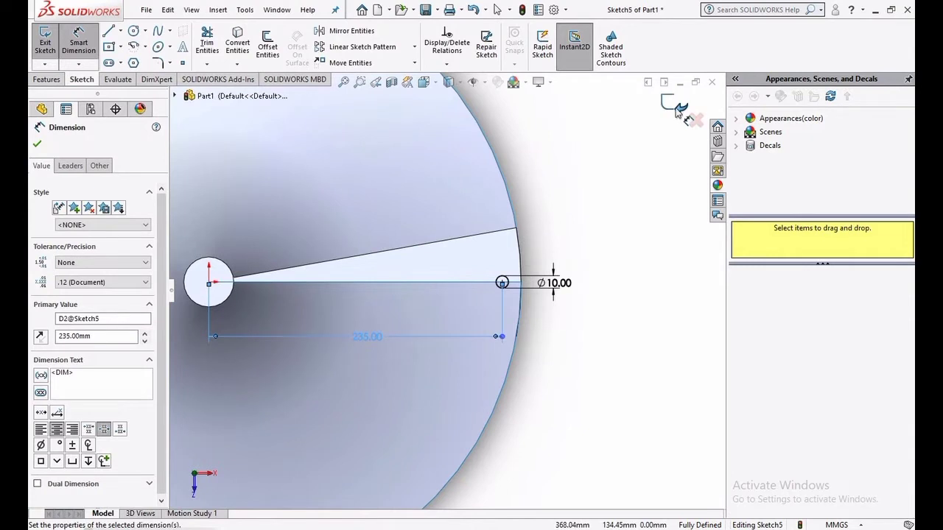
left_click(36, 145)
Extrude the 10 mm circle 20 mm from the wedge's top face and display the part in isometric view
left_click(35, 81)
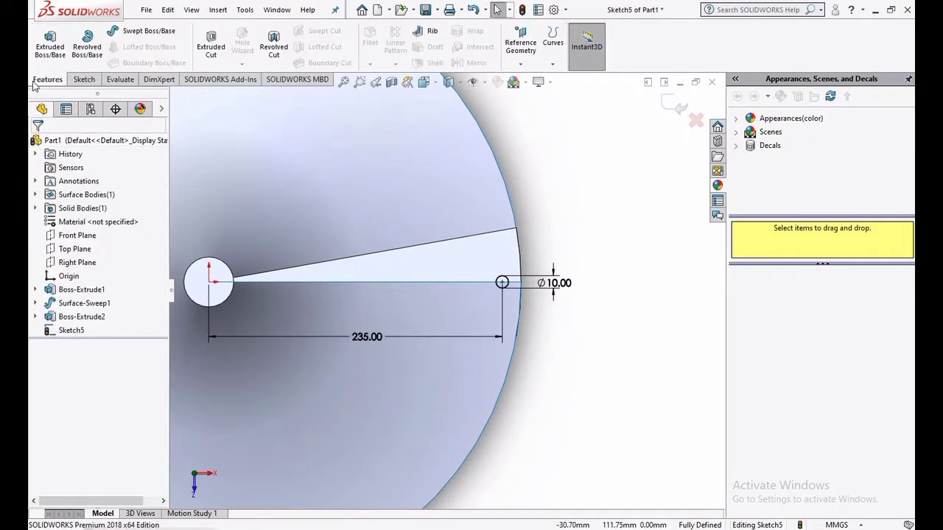
left_click(46, 61)
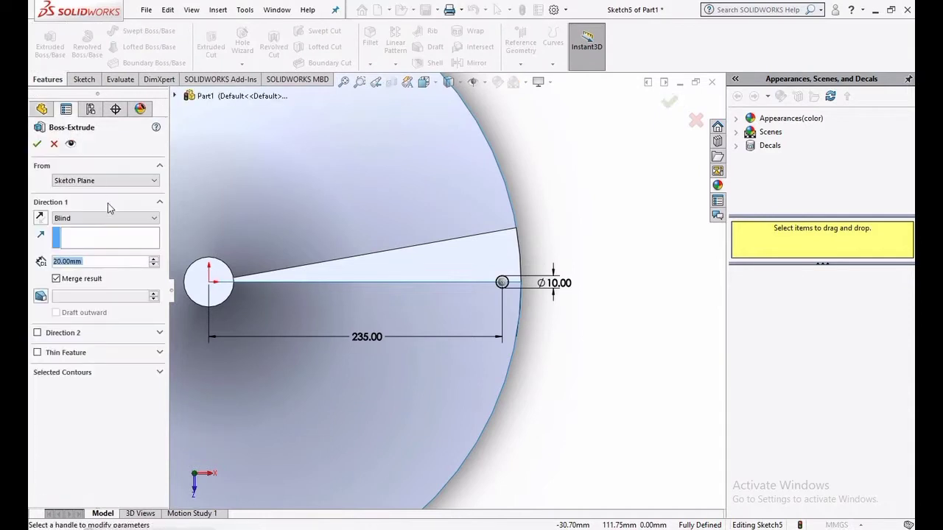
left_click(37, 144)
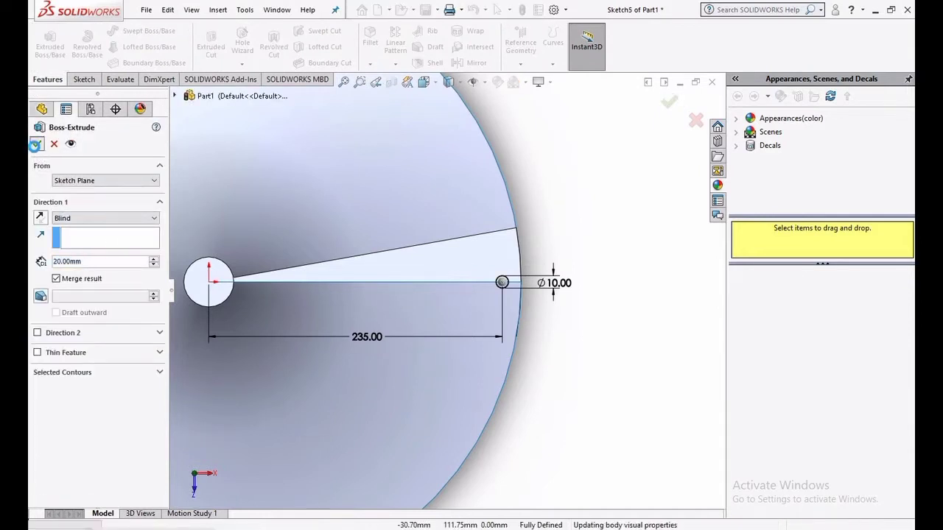
left_click(425, 82)
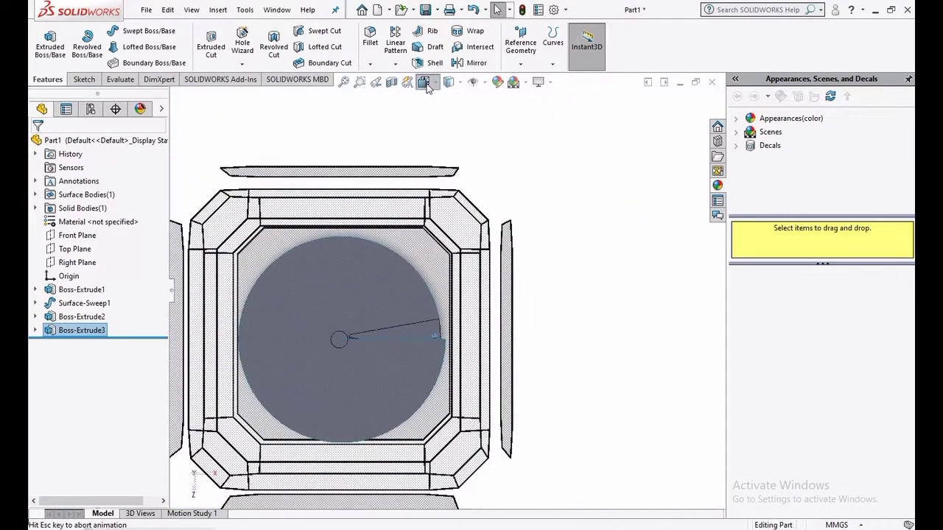
left_click(499, 123)
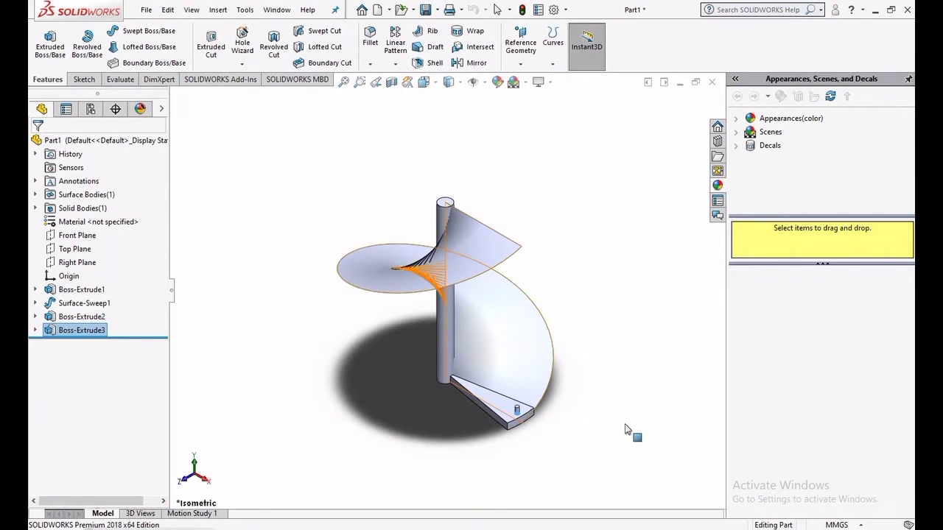
left_click(596, 415)
Apply the polished walnut 2d appearance from the organic wood library to the whole part
scroll(540, 448, "down", 3)
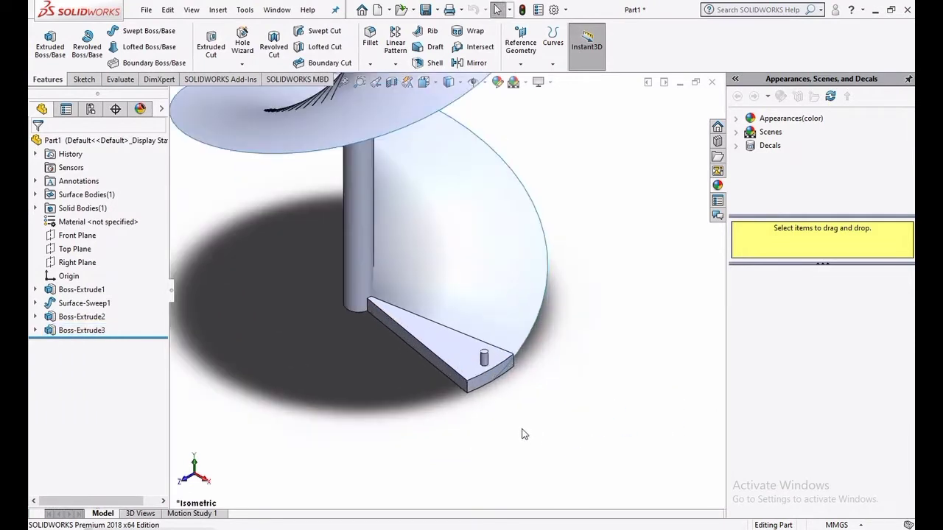
scroll(523, 434, "up", 1)
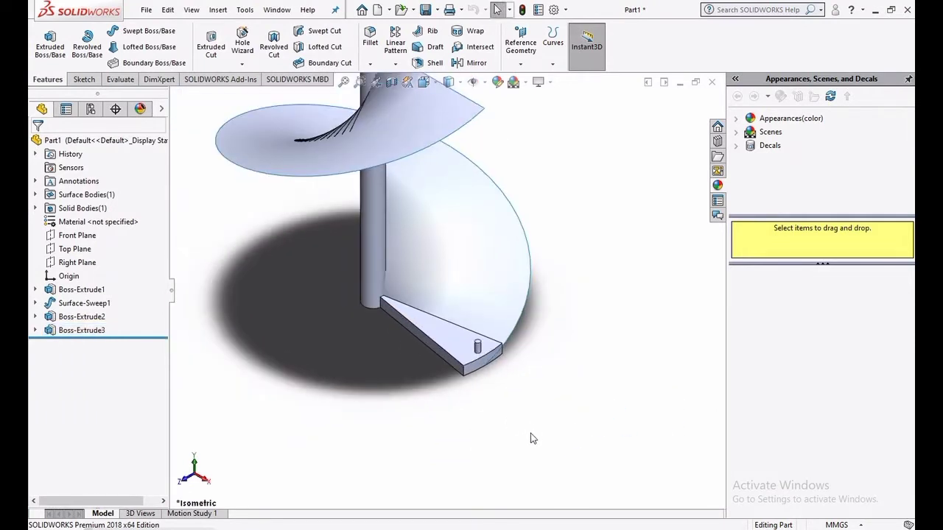
left_click(735, 118)
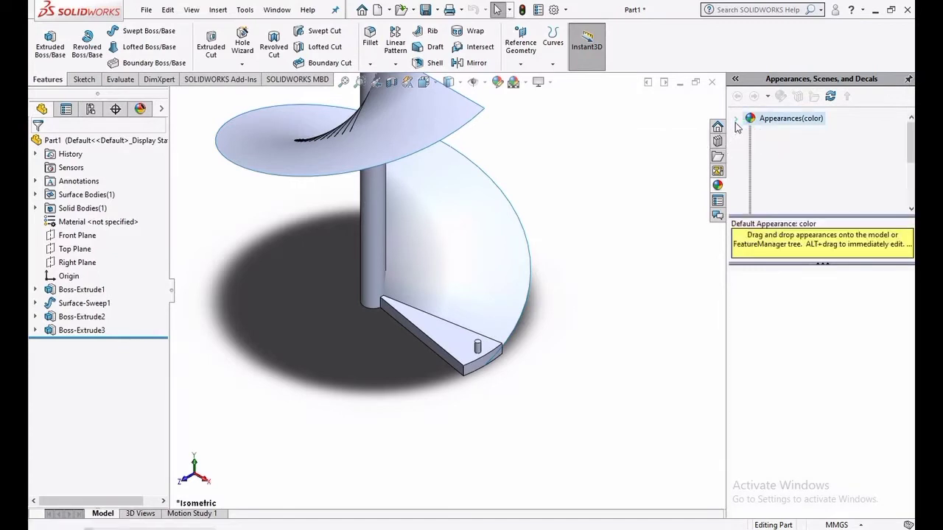
scroll(767, 174, "down", 2)
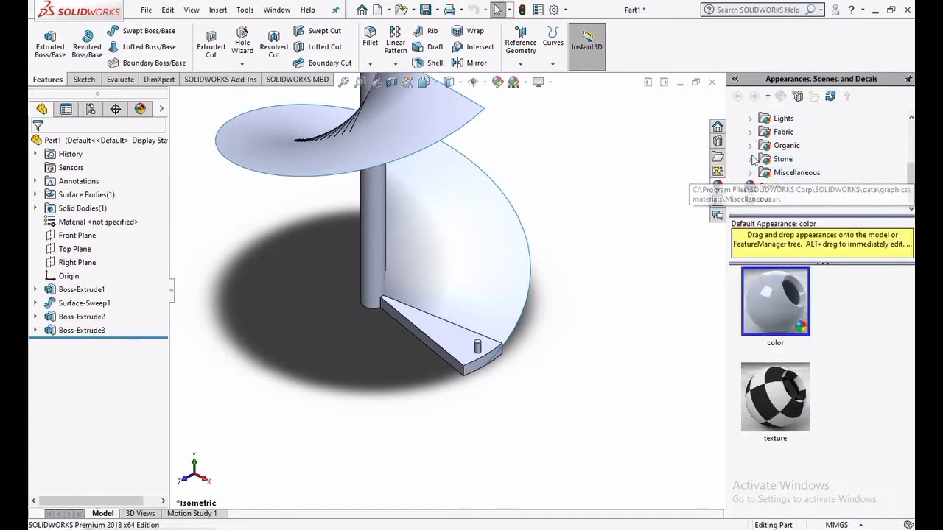
left_click(751, 149)
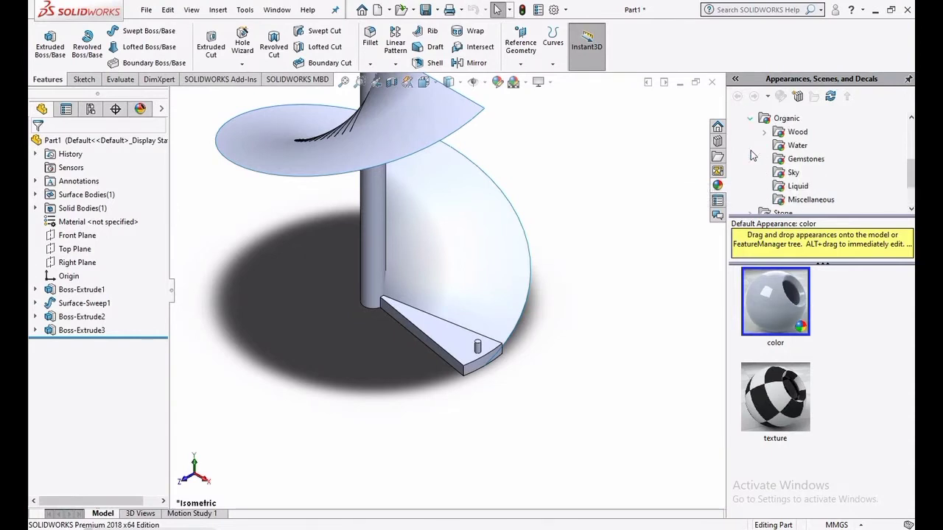
left_click(792, 131)
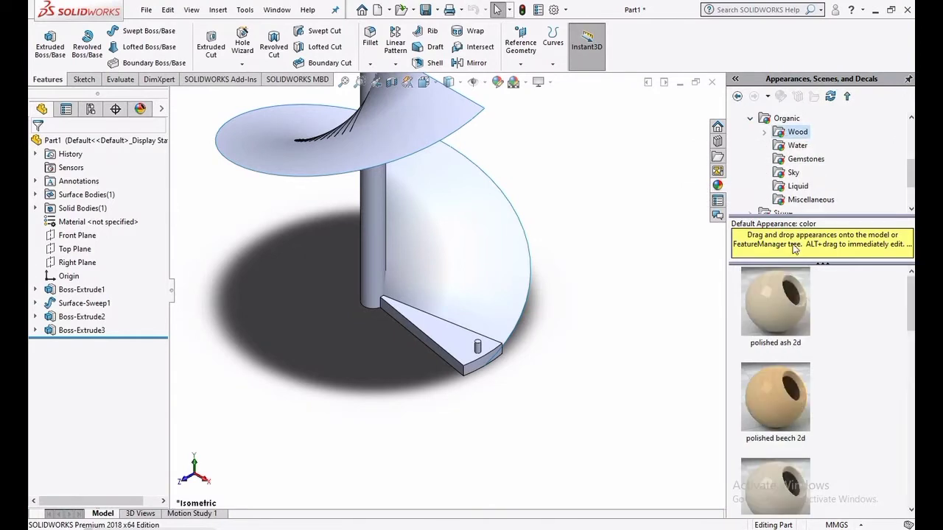
scroll(778, 343, "down", 1)
scroll(777, 343, "down", 3)
scroll(776, 364, "down", 1)
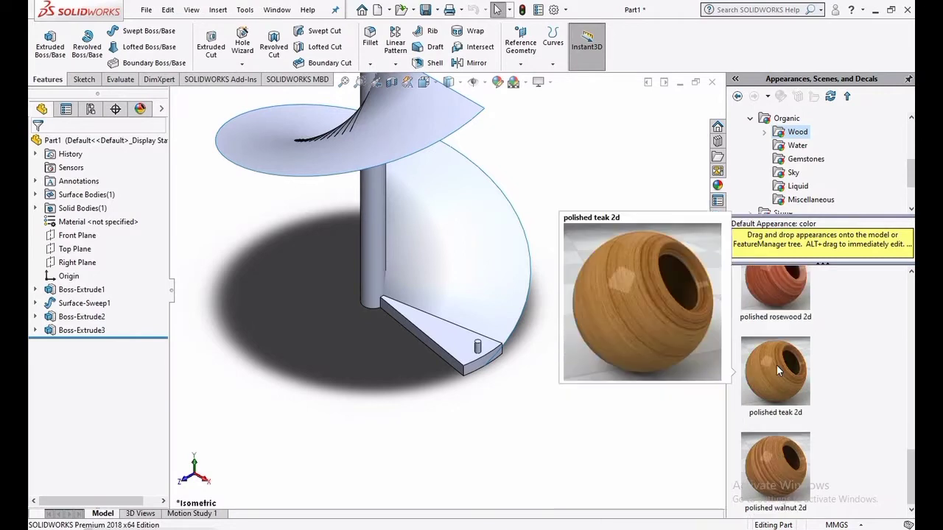
double_click(781, 451)
mouse_move(782, 451)
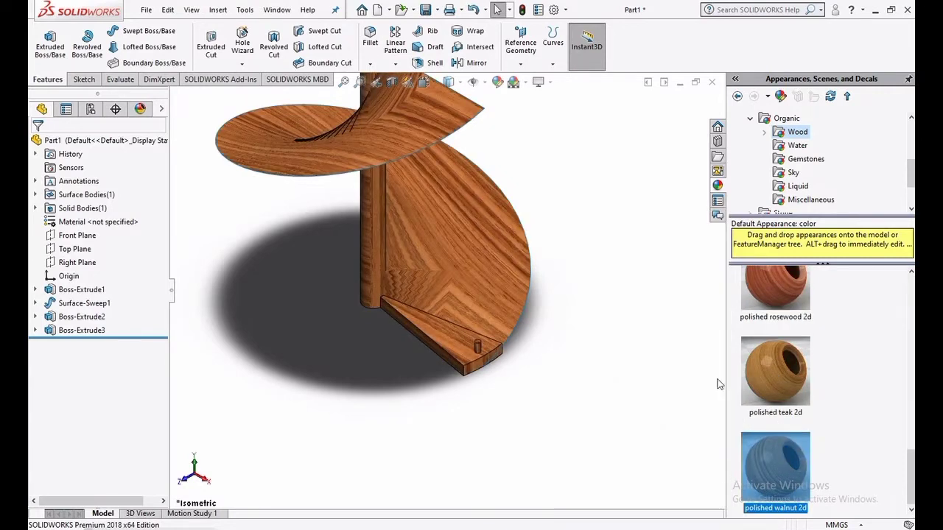
key("f")
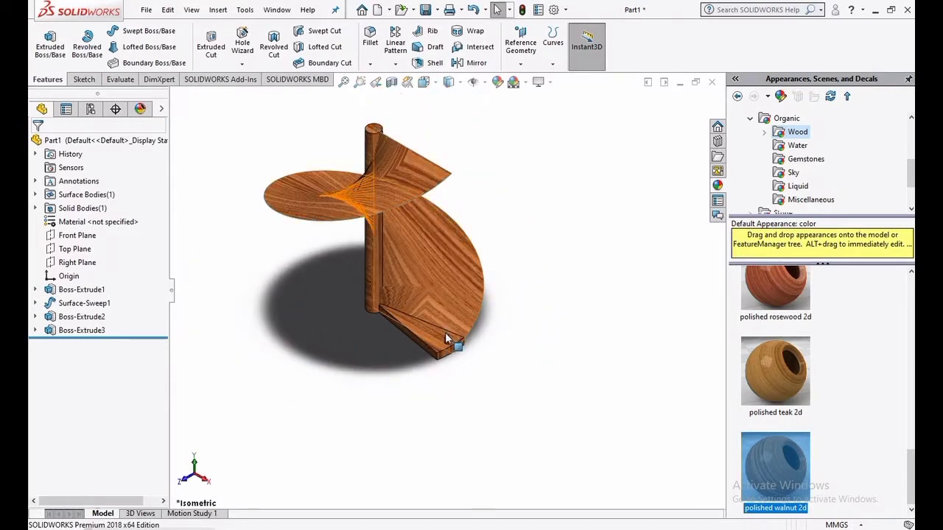
Create five reference planes above the baluster's top face, spaced 20 mm apart
scroll(446, 332, "down", 5)
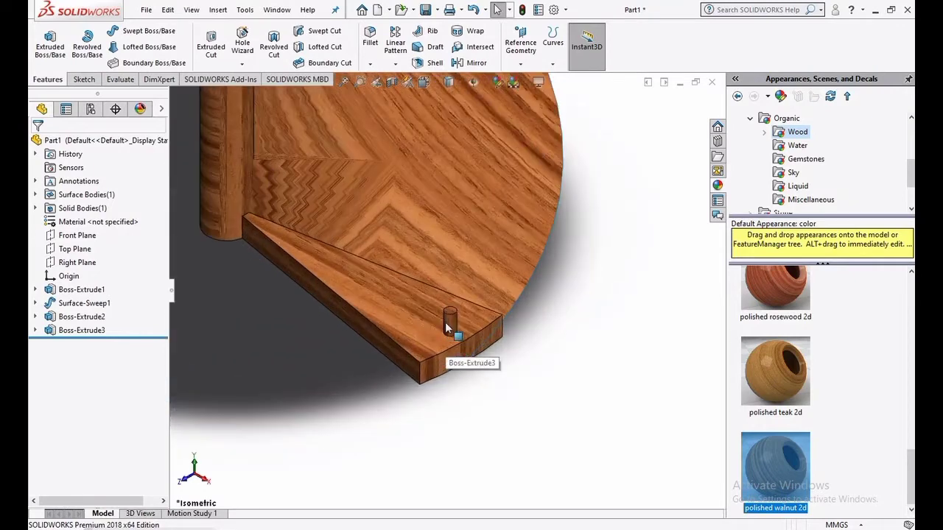
scroll(447, 323, "down", 2)
left_click(456, 295)
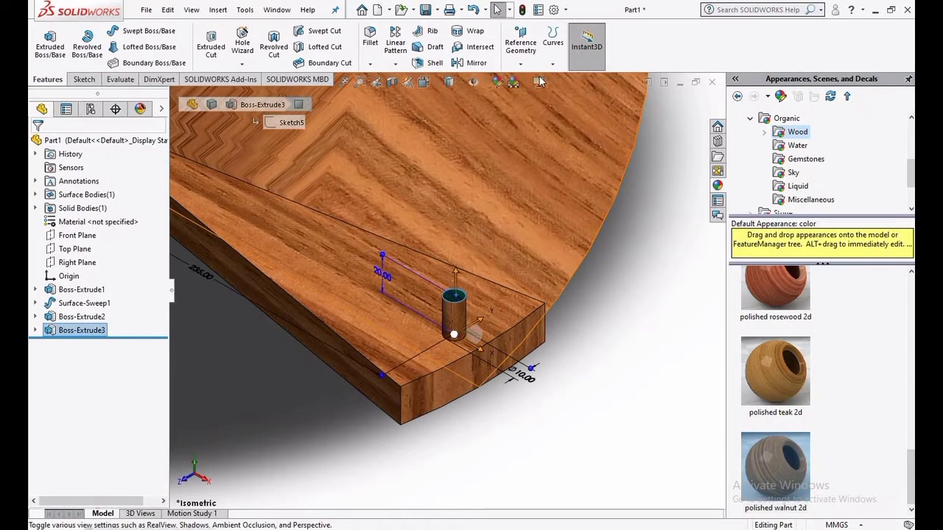
left_click(527, 68)
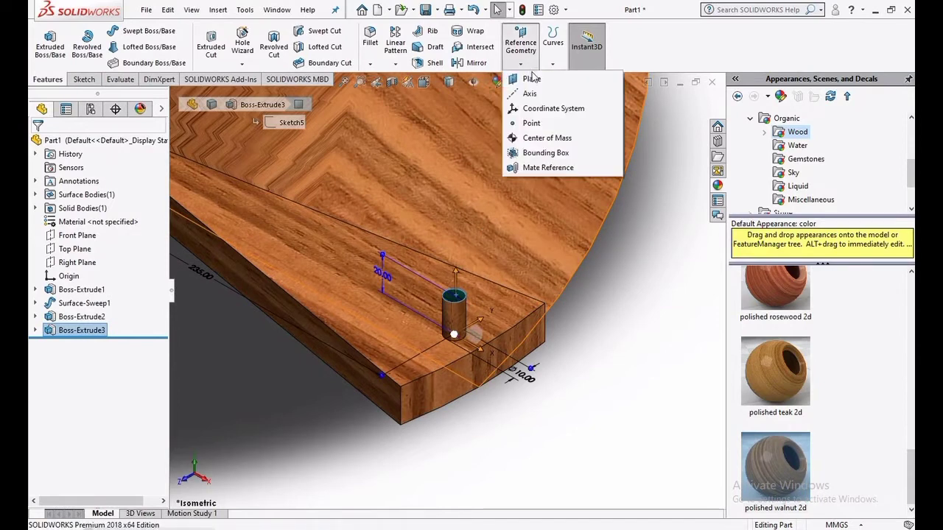
left_click(531, 78)
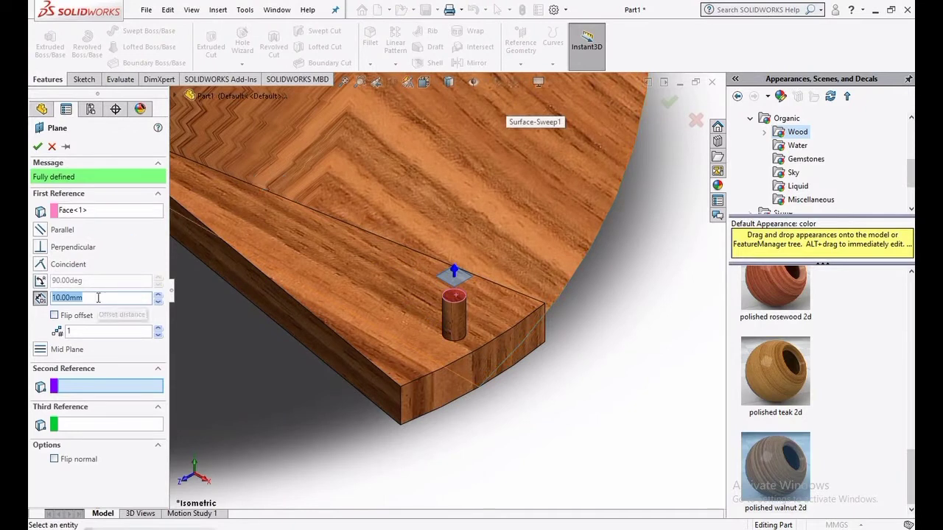
type("20")
key("Return")
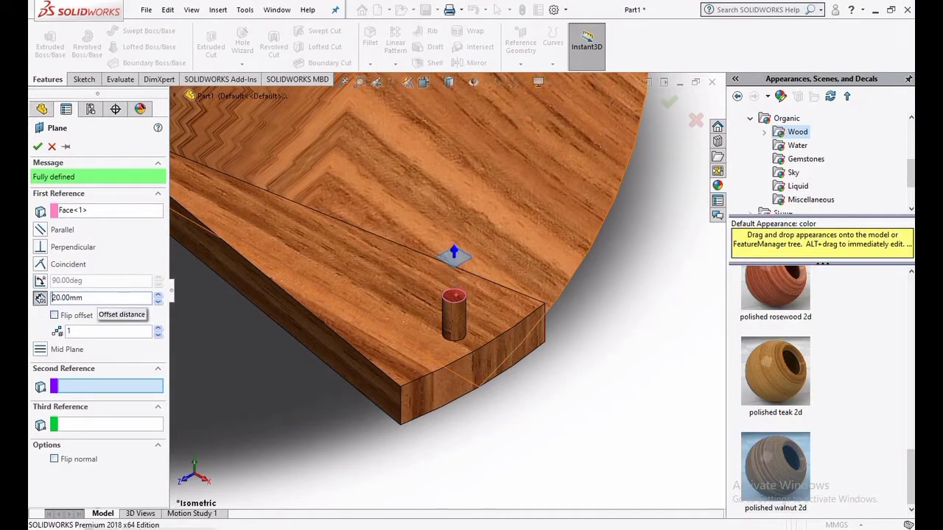
left_click(84, 336)
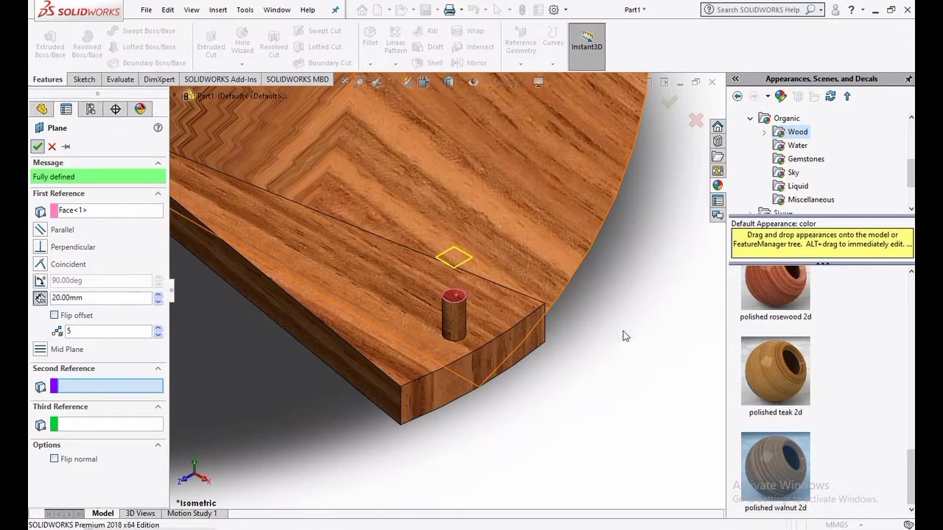
right_click(632, 338)
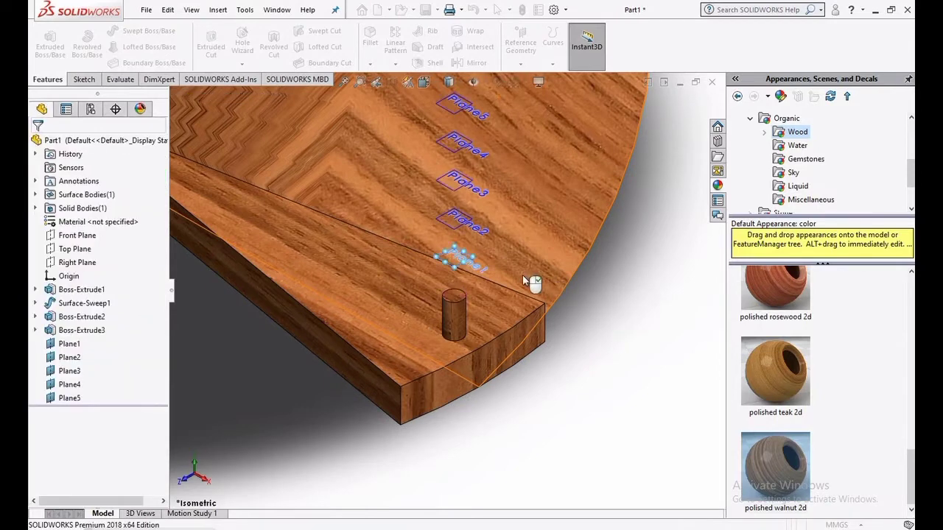
Sketch a circle of 5 mm radius on the baluster's top face, concentric with its round edge, and close the sketch
middle_click_drag(522, 275, 450, 282)
scroll(451, 284, "down", 5)
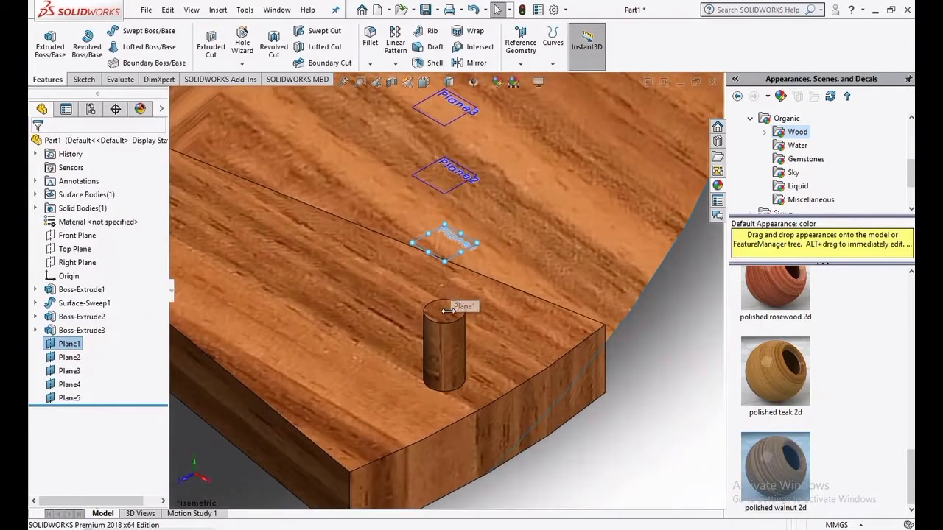
left_click(448, 321)
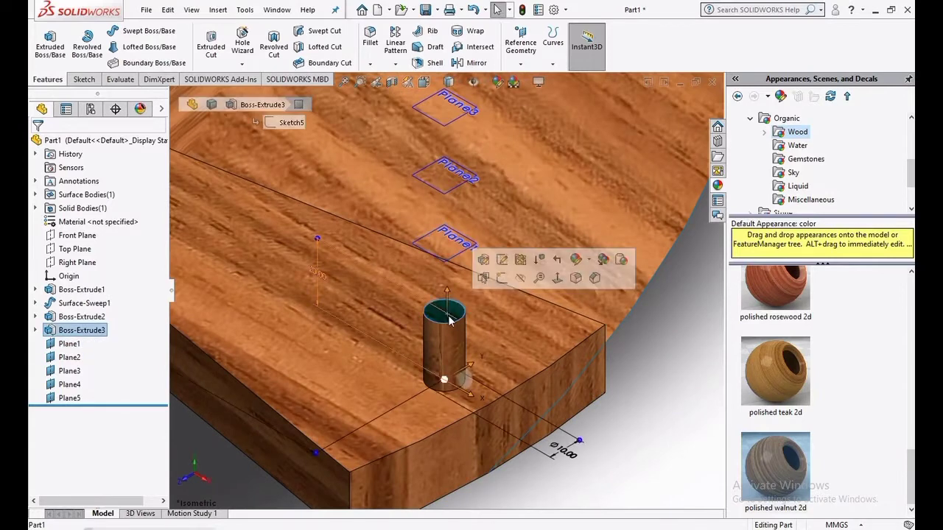
left_click(557, 282)
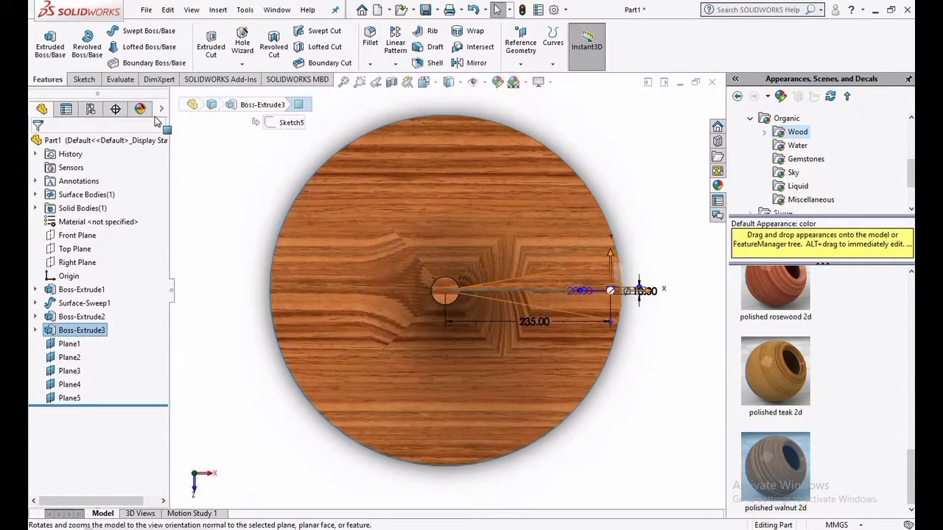
left_click(83, 79)
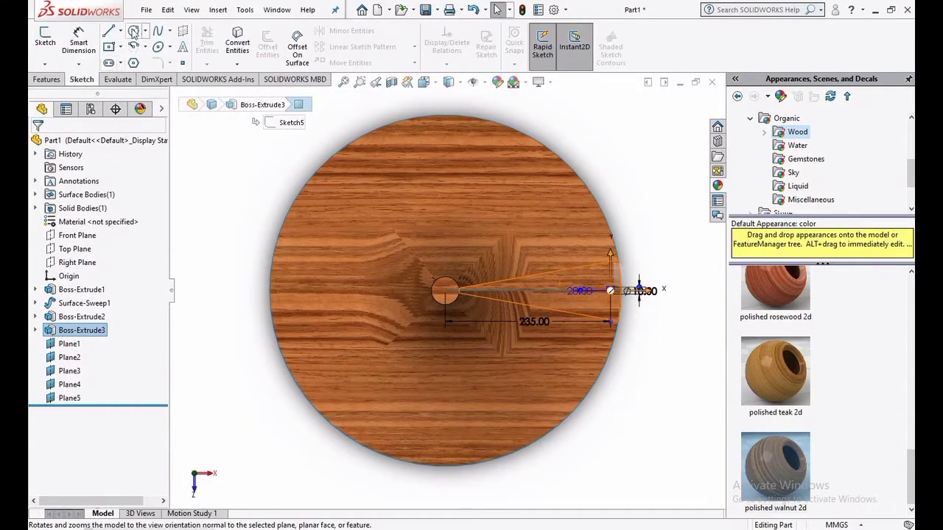
left_click(134, 30)
scroll(568, 295, "down", 6)
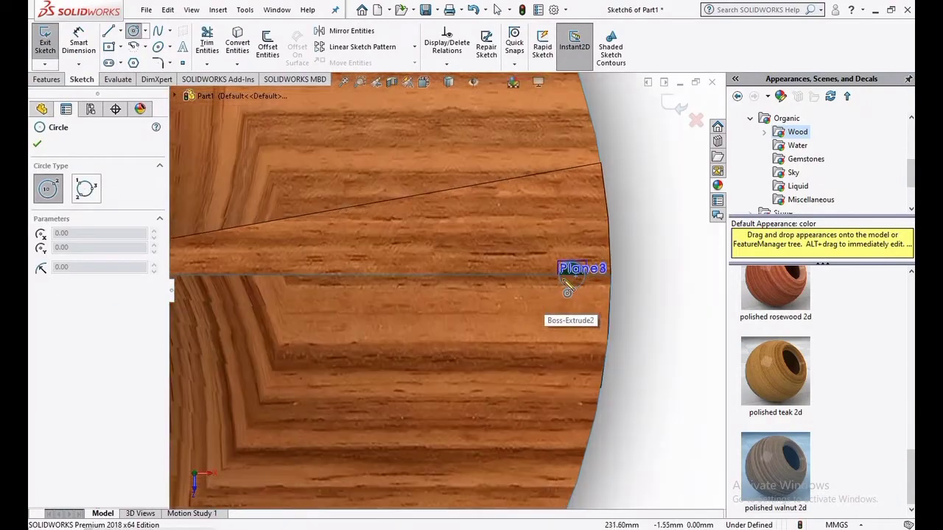
scroll(568, 289, "down", 5)
left_click(518, 272)
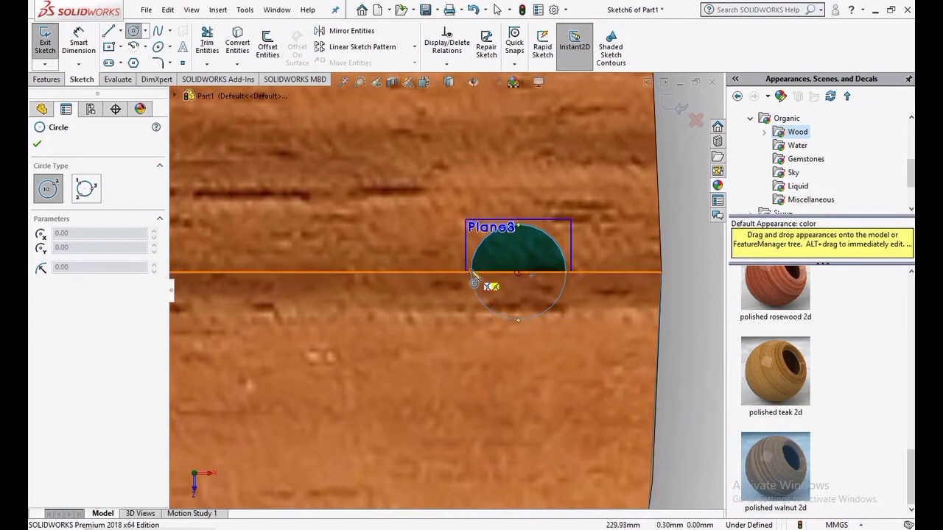
left_click(518, 274)
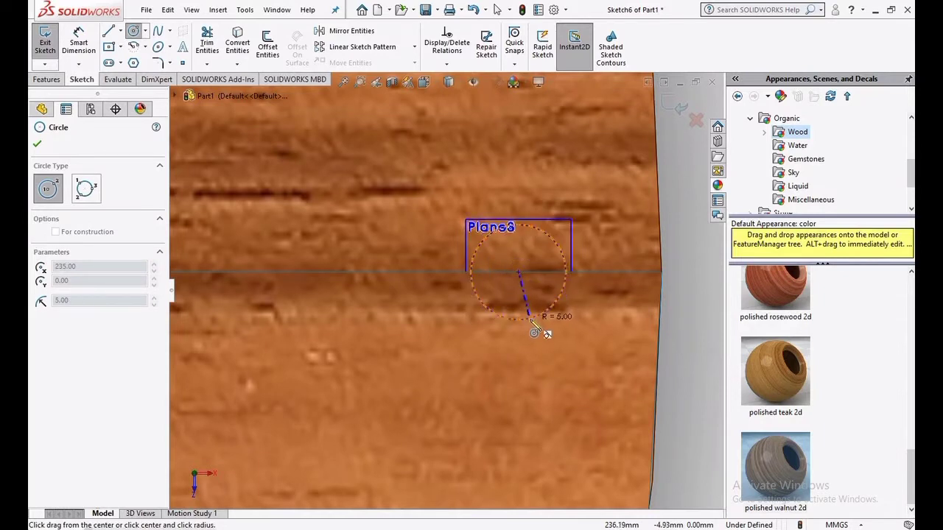
left_click(530, 319)
right_click(700, 253)
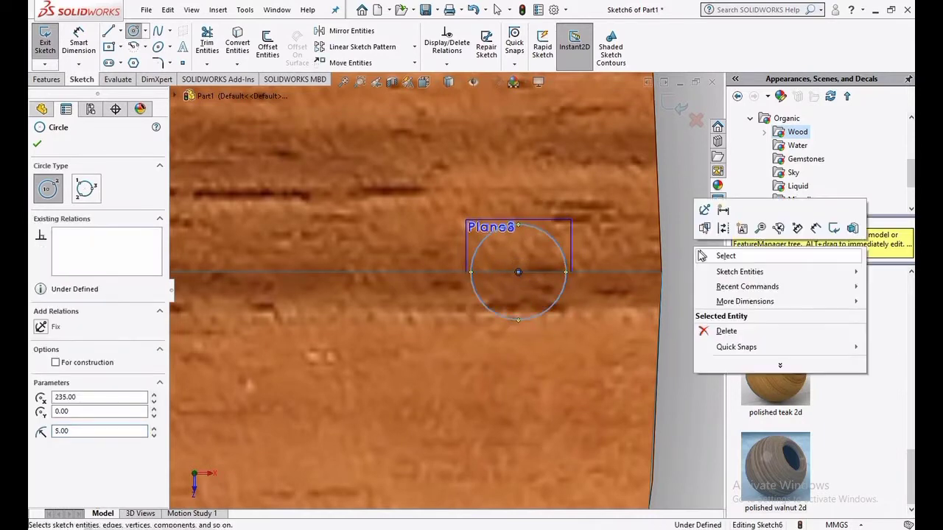
left_click(704, 255)
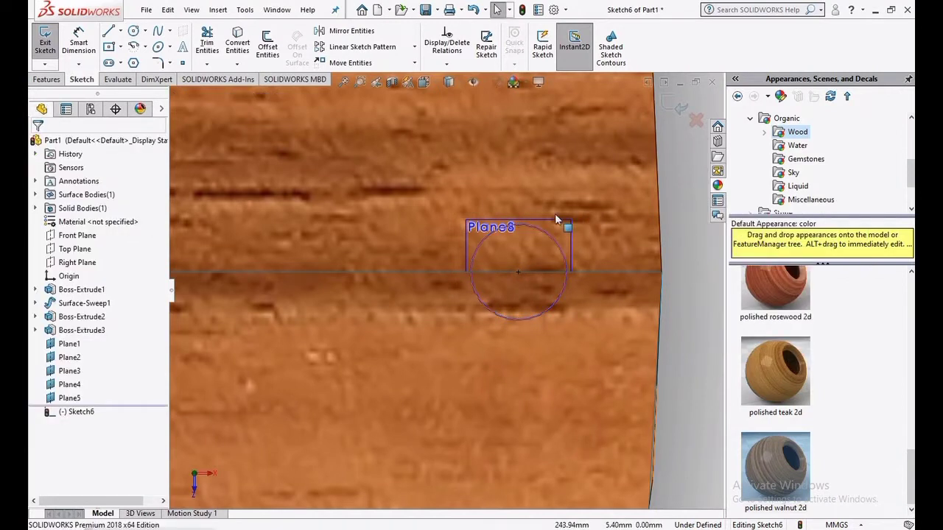
left_click(677, 106)
On the lowest offset plane, sketch a six-sided polygon centred on the baluster axis with an inscribed circle about 19.5 mm in diameter
scroll(488, 191, "up", 5)
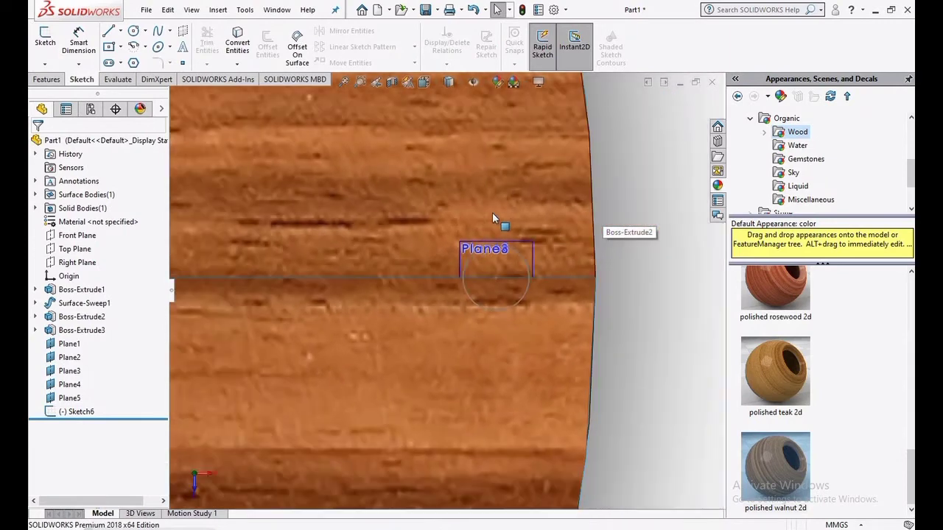
scroll(503, 231, "up", 5)
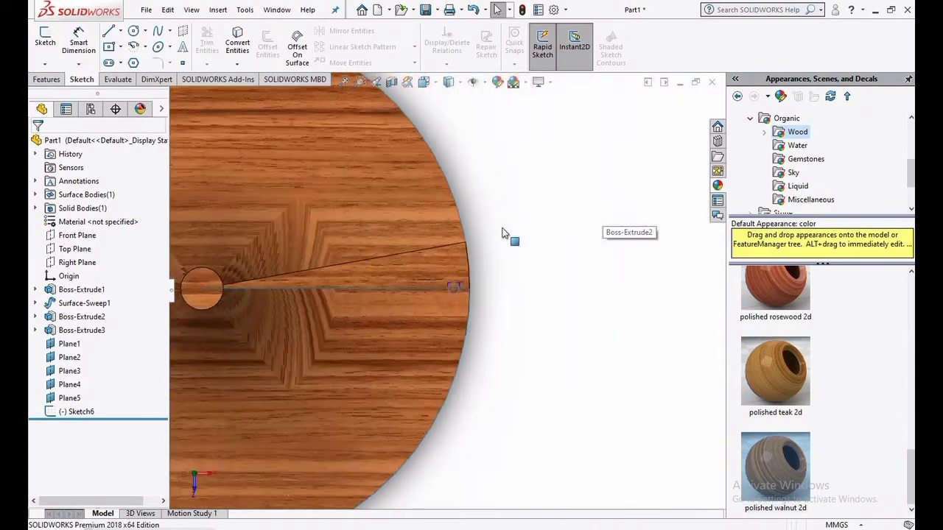
middle_click_drag(503, 232, 473, 165)
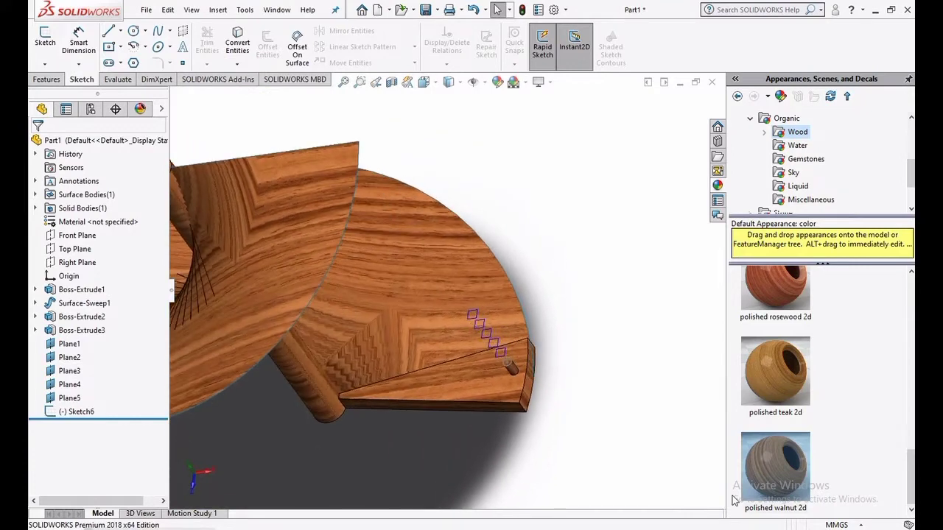
scroll(552, 387, "down", 3)
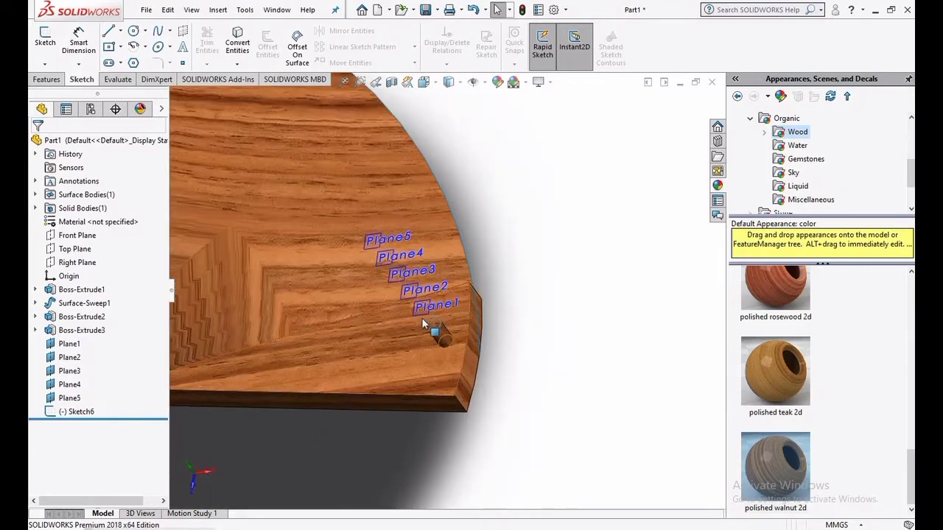
scroll(435, 317, "down", 5)
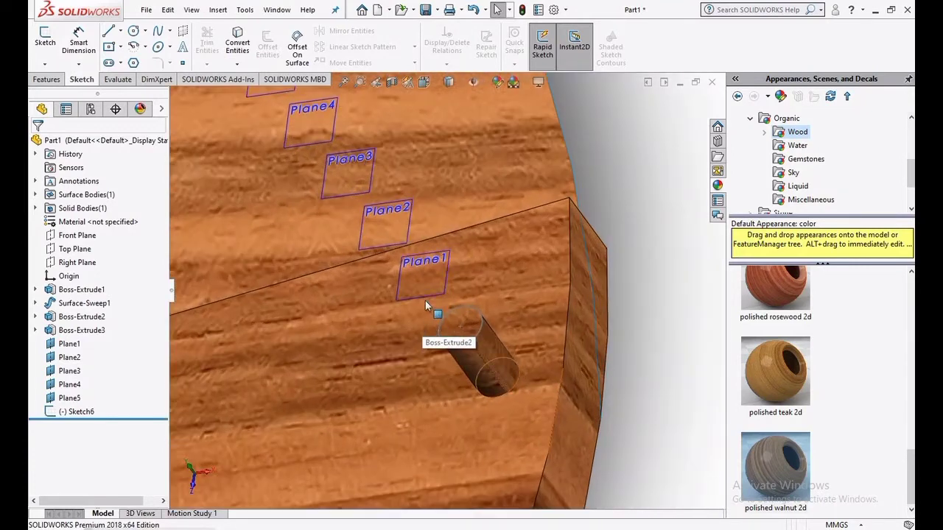
scroll(428, 317, "down", 3)
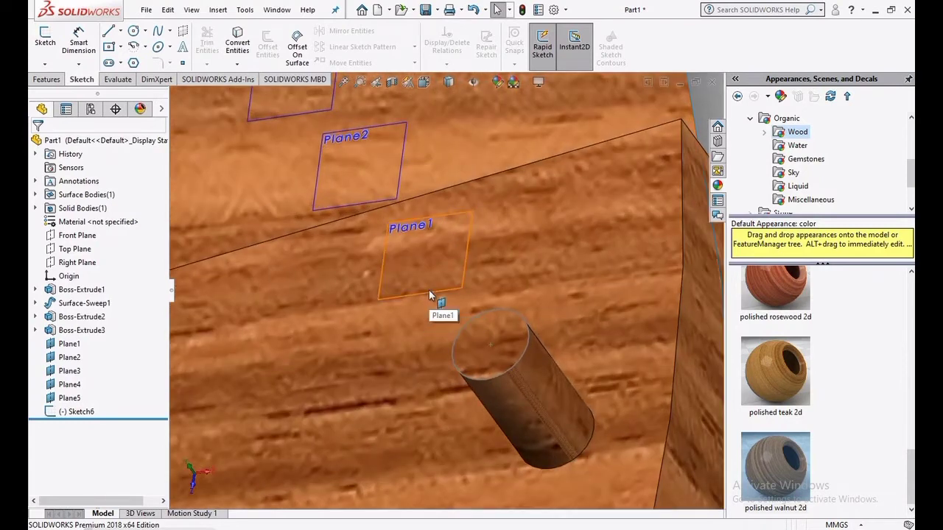
left_click(428, 290)
right_click(429, 290)
left_click(512, 273)
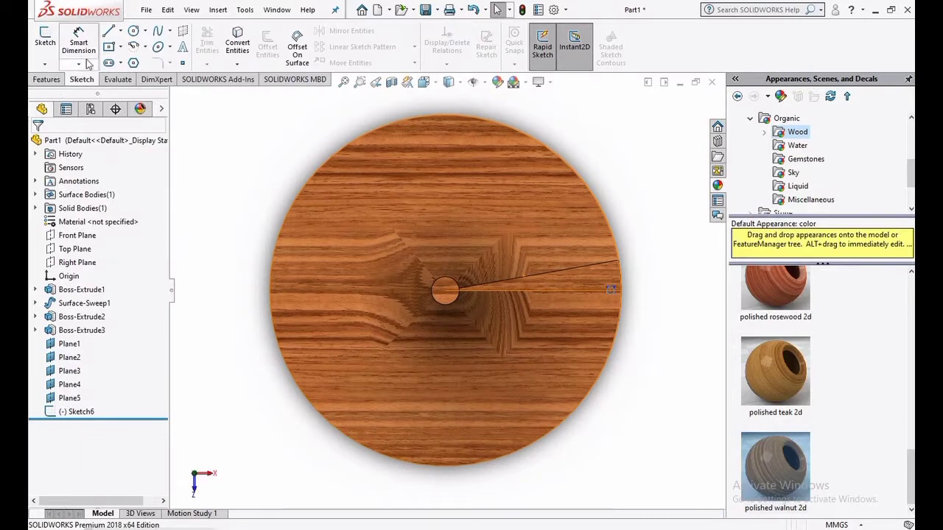
left_click(133, 62)
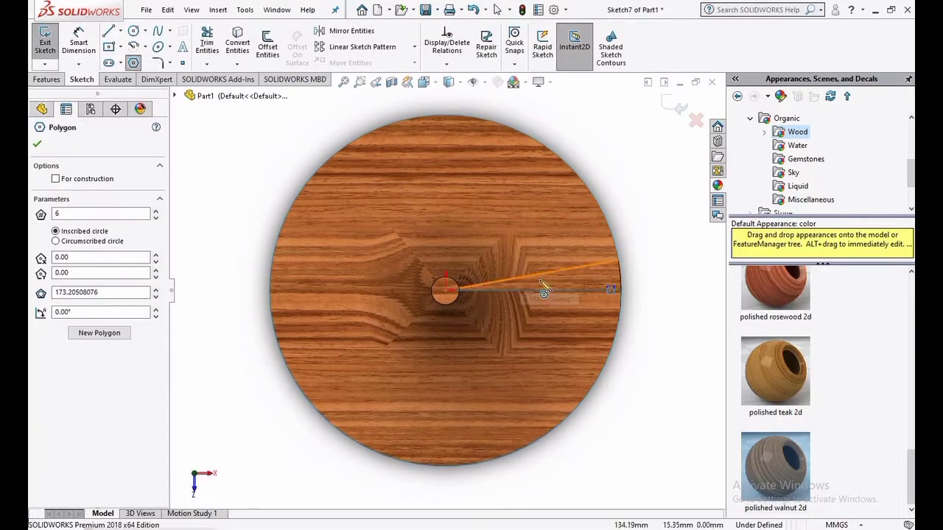
scroll(545, 295, "down", 5)
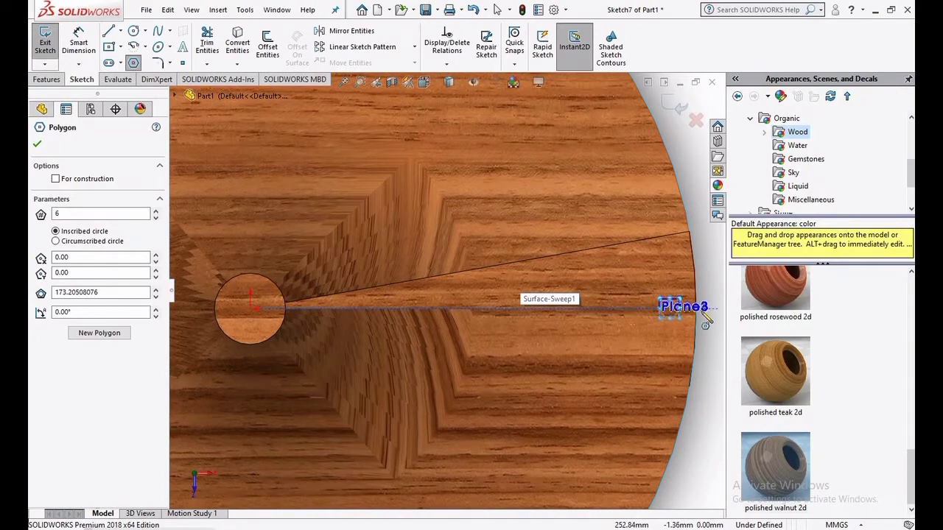
scroll(648, 313, "down", 5)
scroll(605, 322, "down", 3)
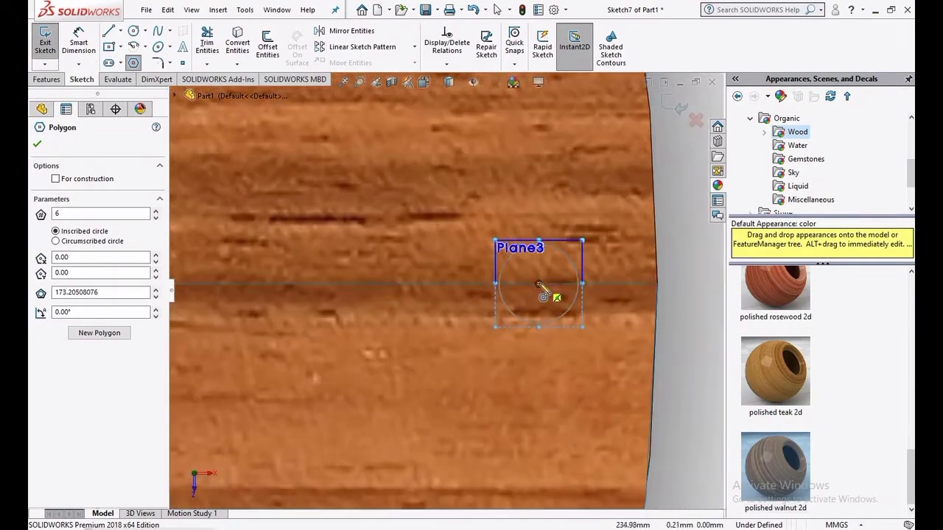
left_click(539, 284)
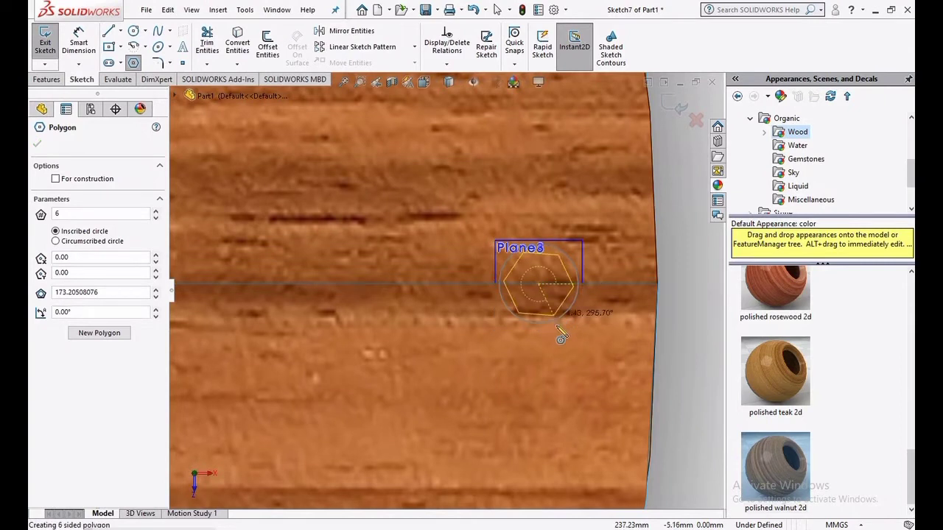
left_click(628, 286)
right_click(695, 256)
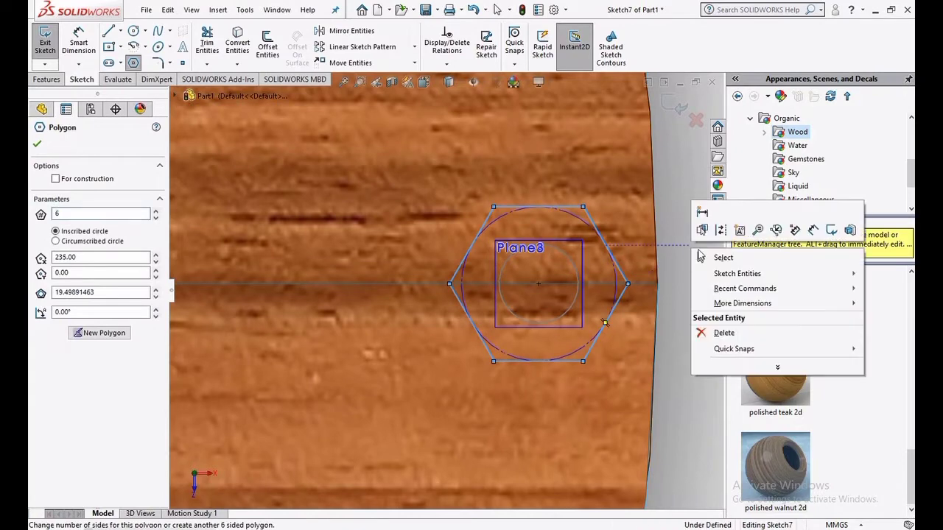
left_click(711, 255)
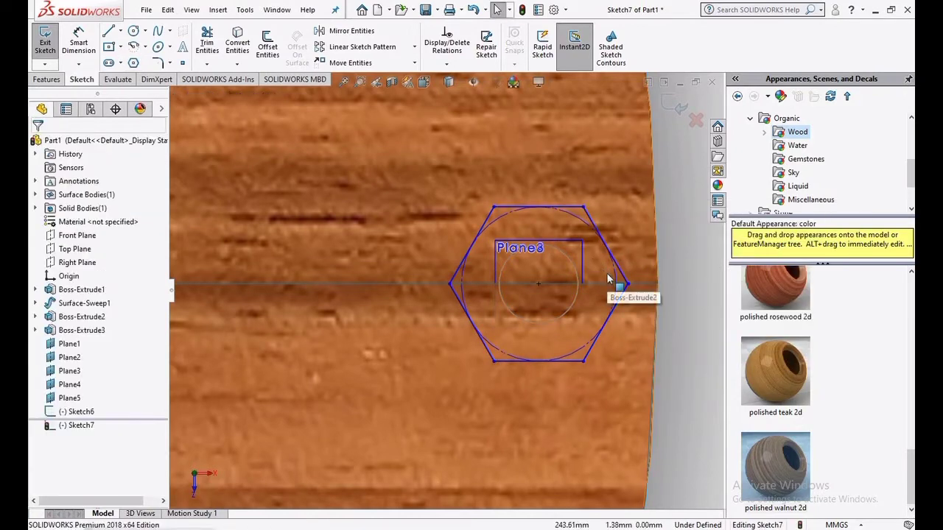
Set the radius of the hexagon's inscribed construction circle to 10 mm, close the sketch and display the part in isometric view
left_click(616, 281)
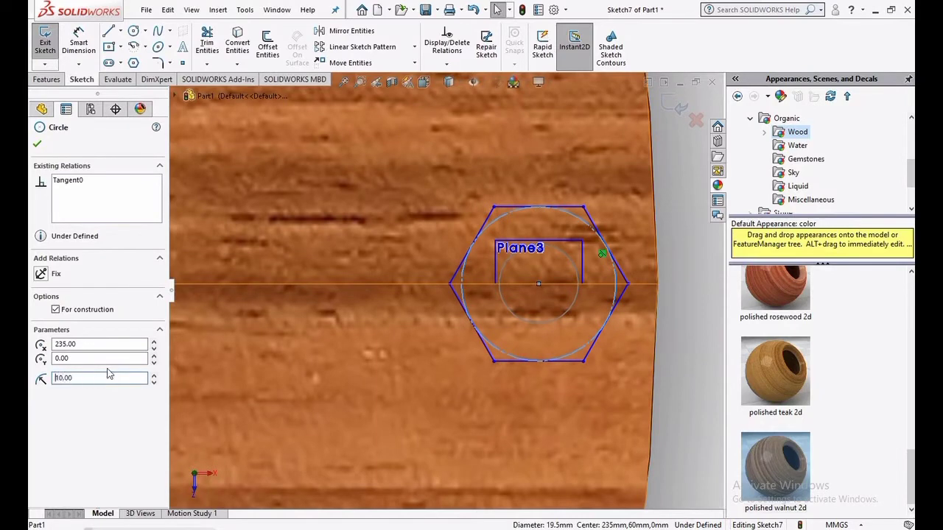
scroll(335, 324, "up", 3)
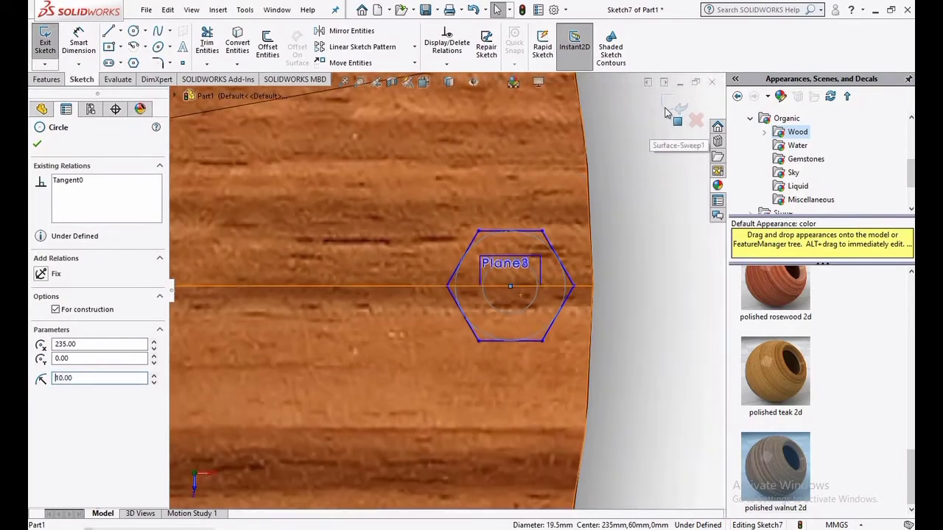
left_click(671, 108)
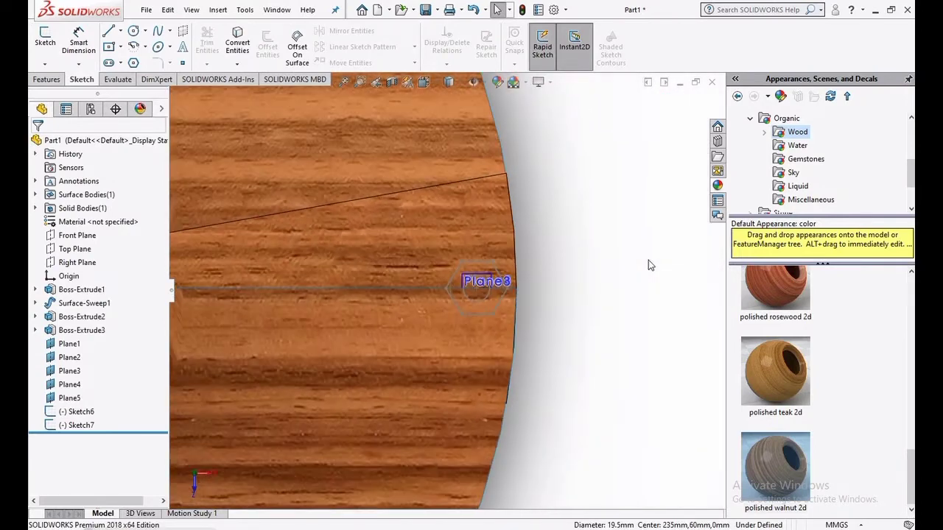
left_click(424, 83)
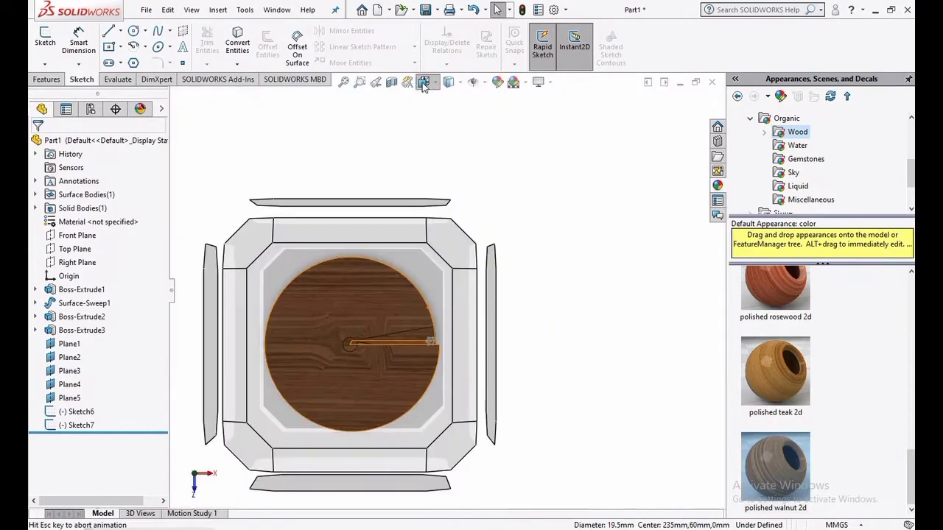
left_click(425, 83)
left_click(494, 118)
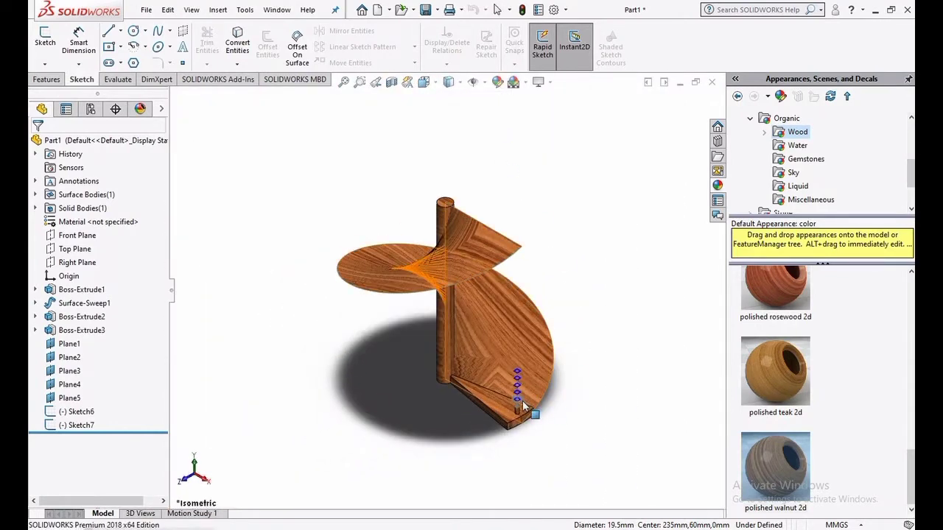
scroll(523, 401, "down", 6)
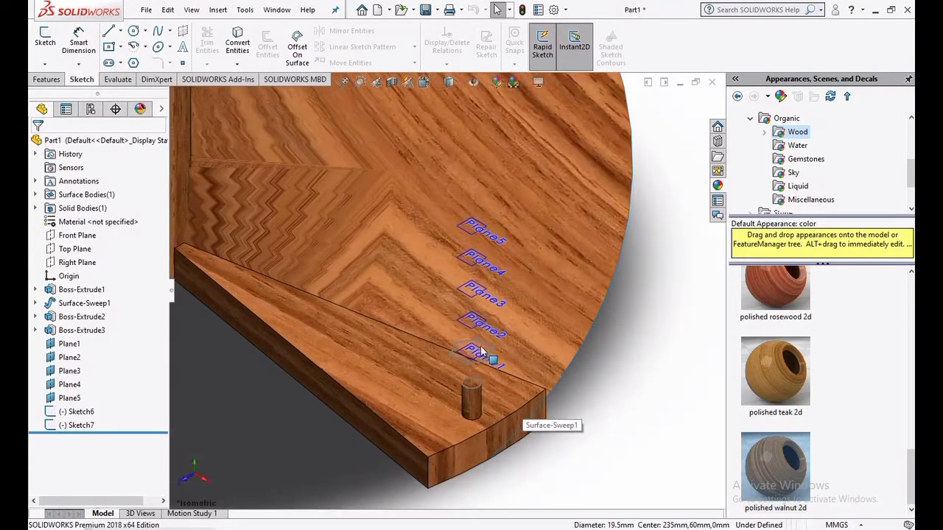
On the second offset plane above the baluster, sketch a circle of 5 mm radius centred on the baluster axis and close the sketch
scroll(481, 351, "down", 6)
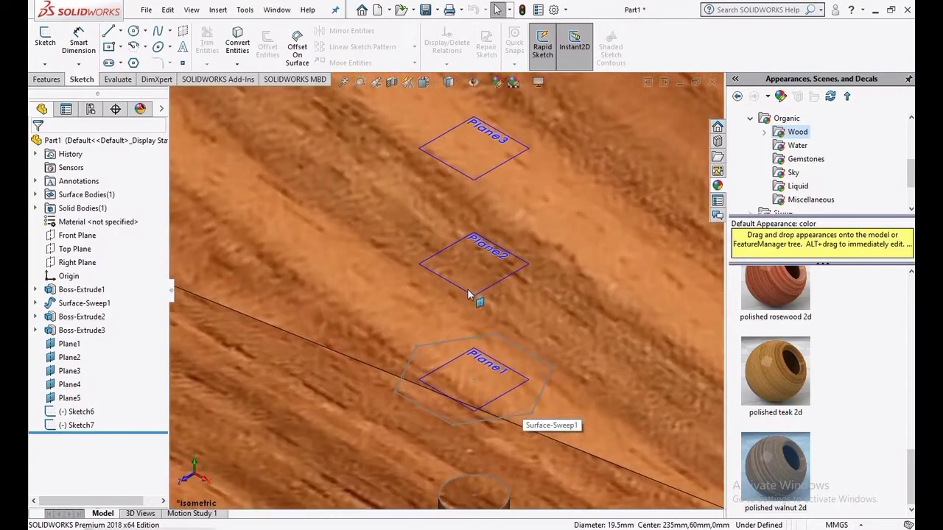
right_click(466, 291)
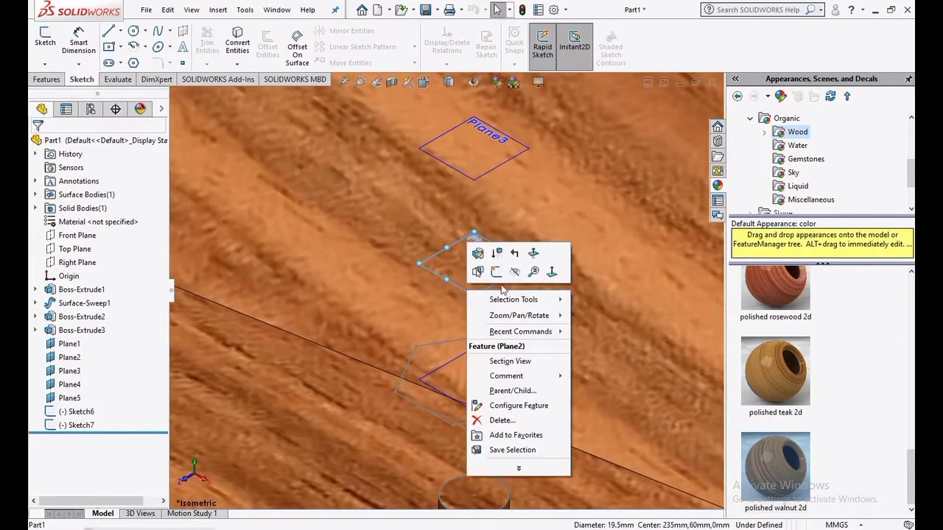
left_click(552, 272)
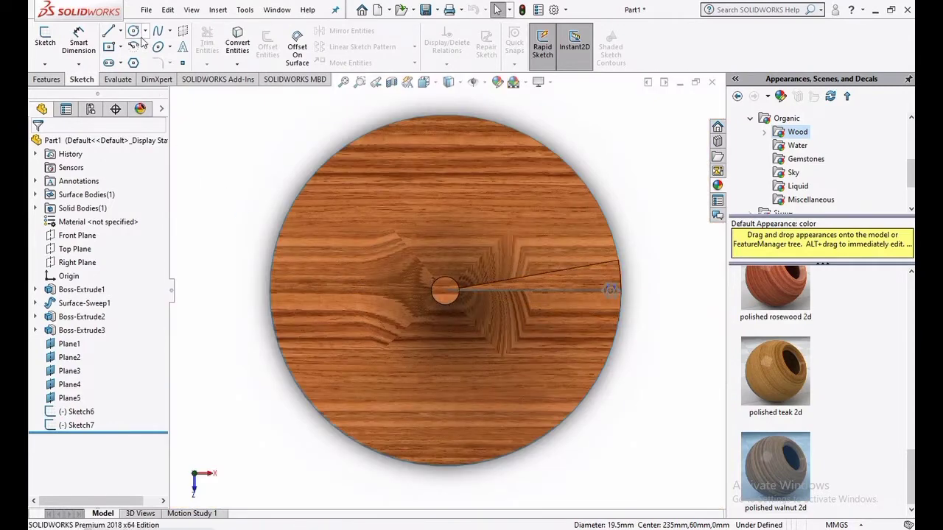
left_click(134, 36)
scroll(596, 308, "down", 4)
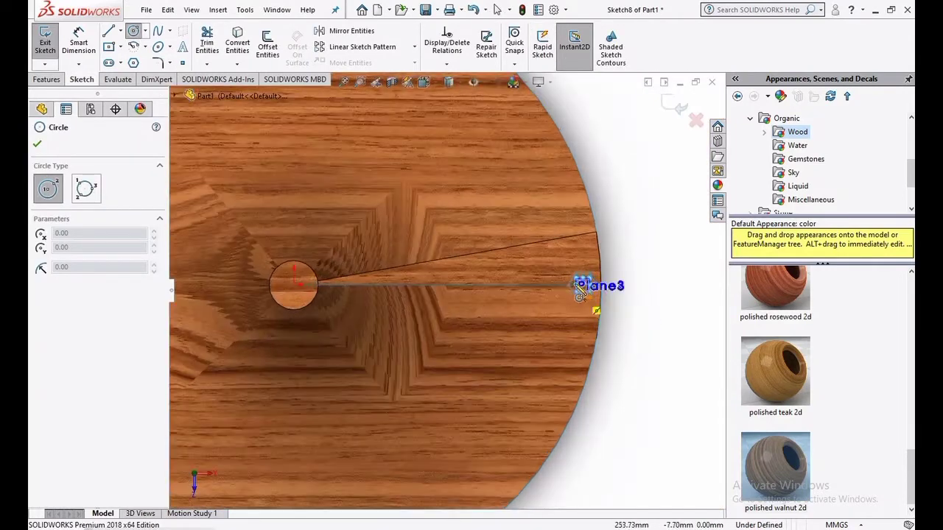
scroll(578, 295, "down", 5)
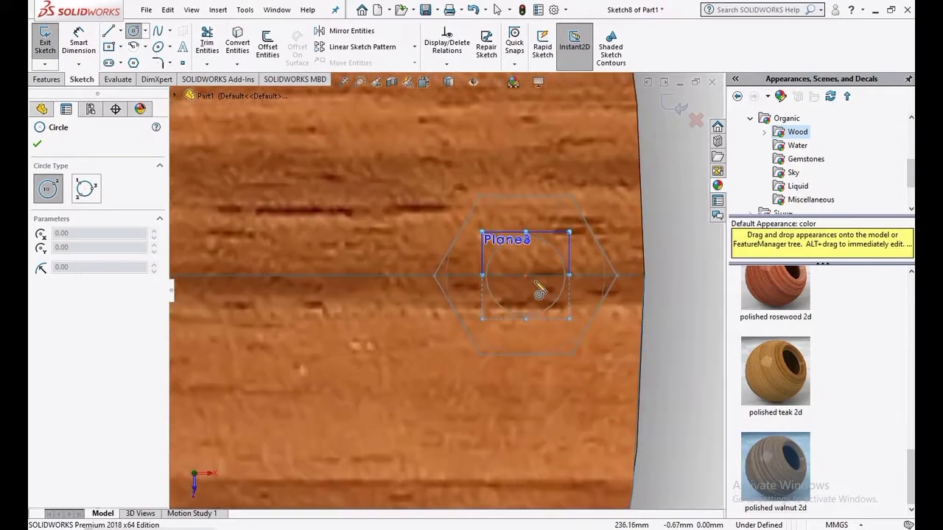
left_click(526, 278)
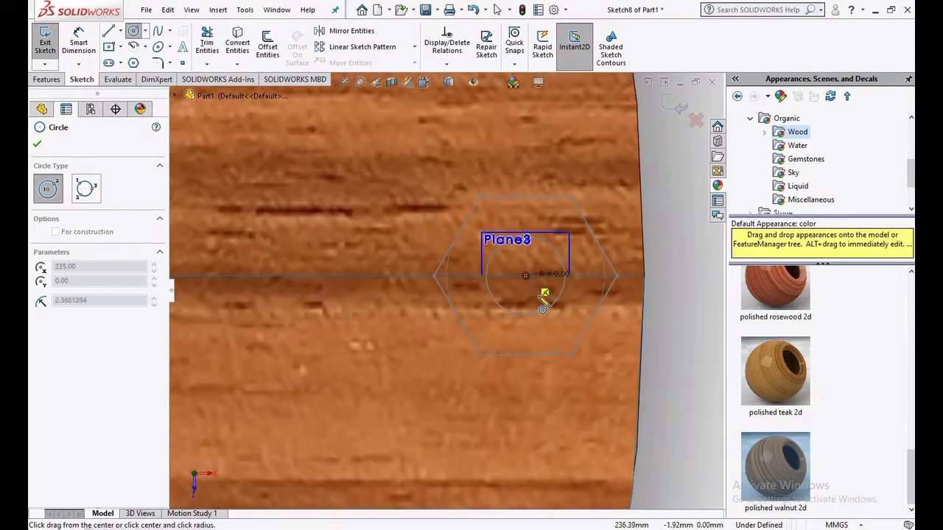
left_click(560, 326)
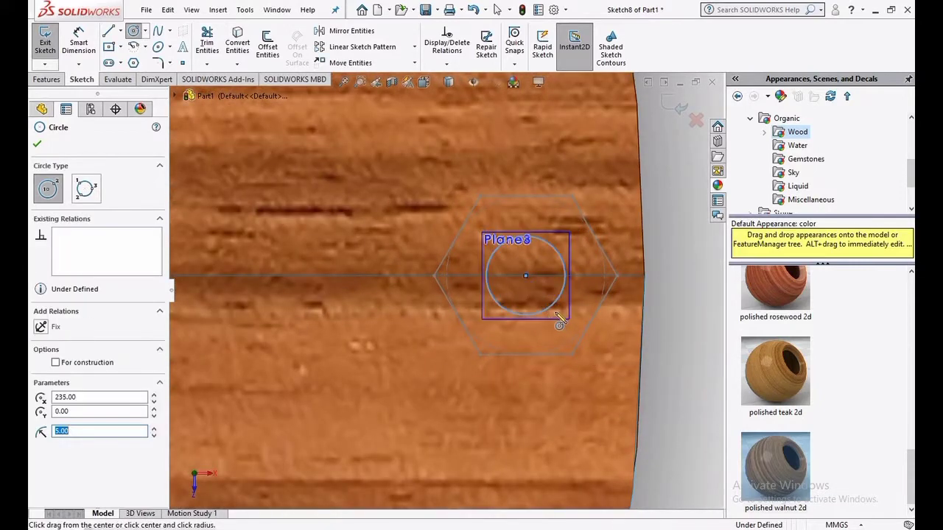
left_click(674, 105)
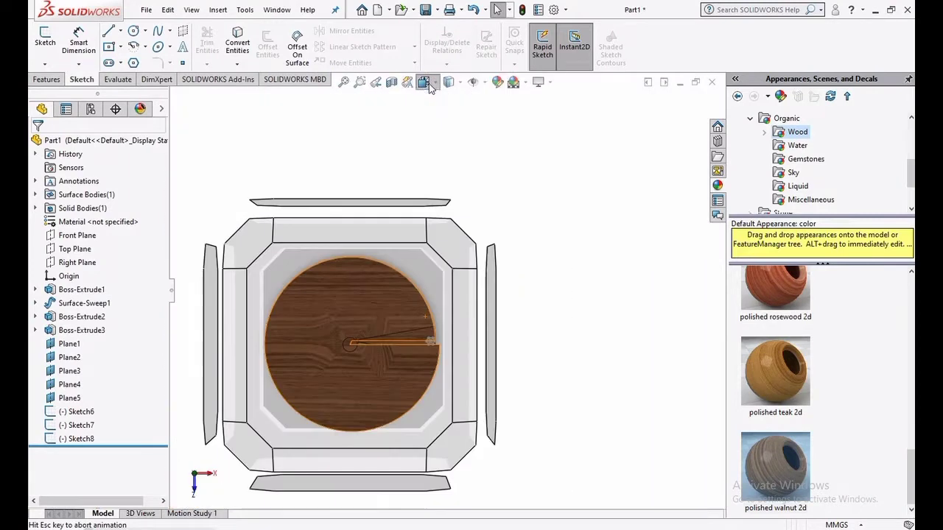
On the third offset plane, Plane3, sketch a circle of 10 mm radius centred on the baluster axis and close the sketch
left_click(426, 83)
left_click(495, 118)
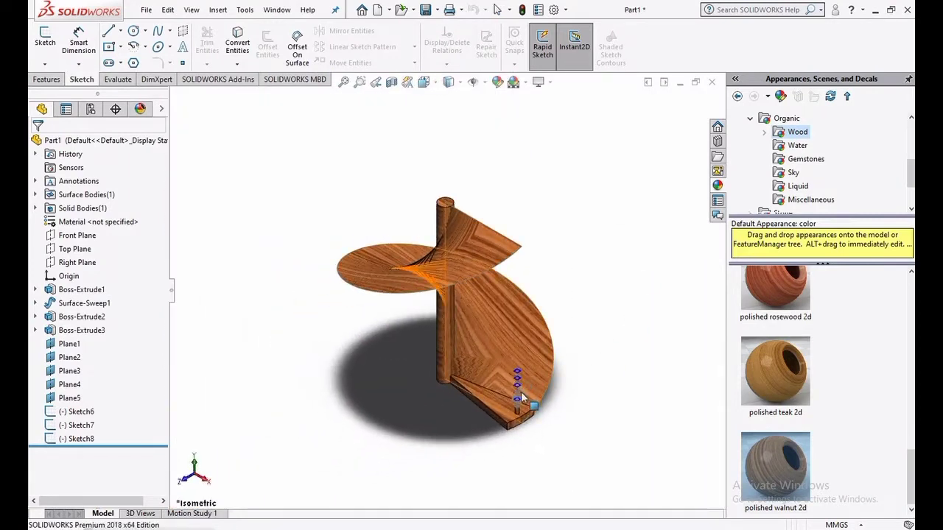
scroll(516, 392, "down", 5)
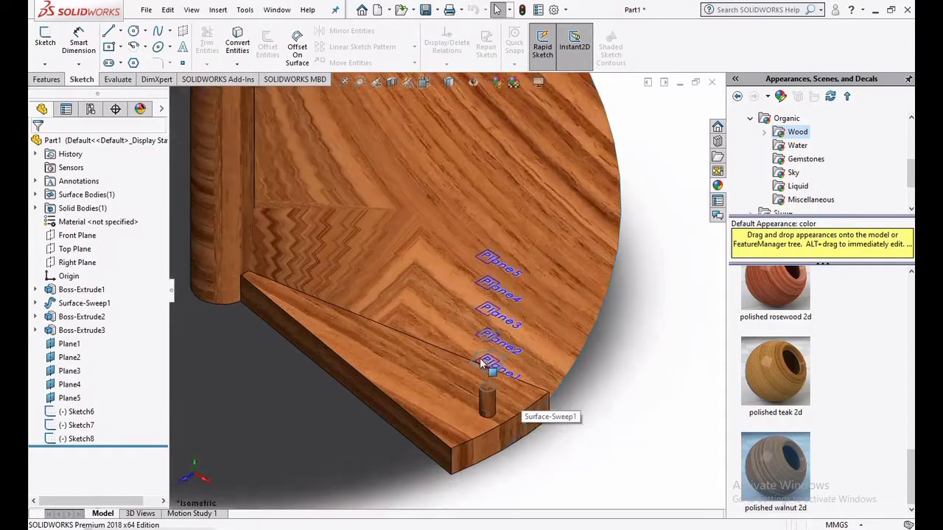
scroll(481, 326, "down", 2)
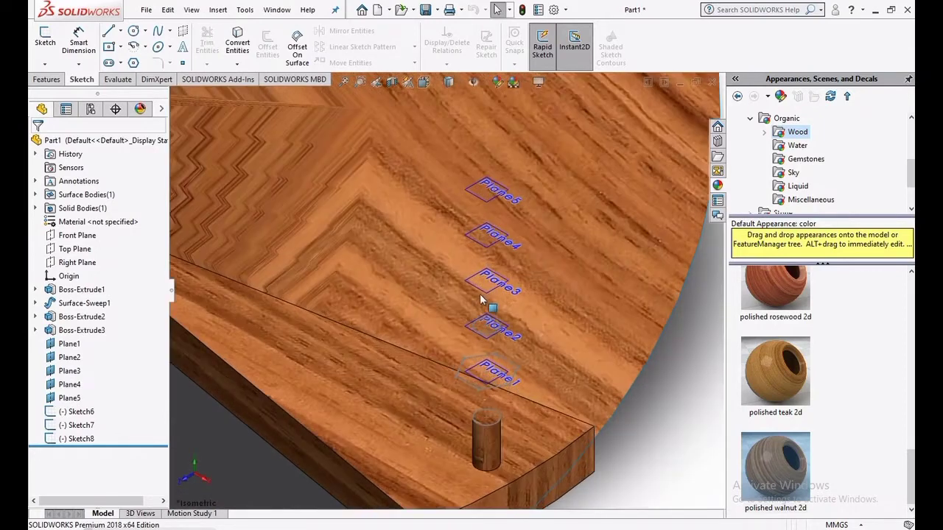
right_click(485, 297)
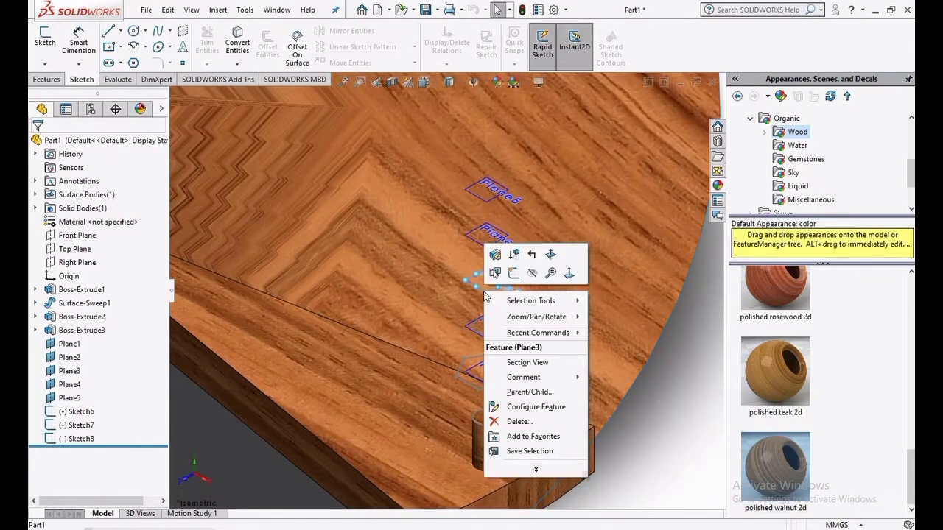
left_click(568, 274)
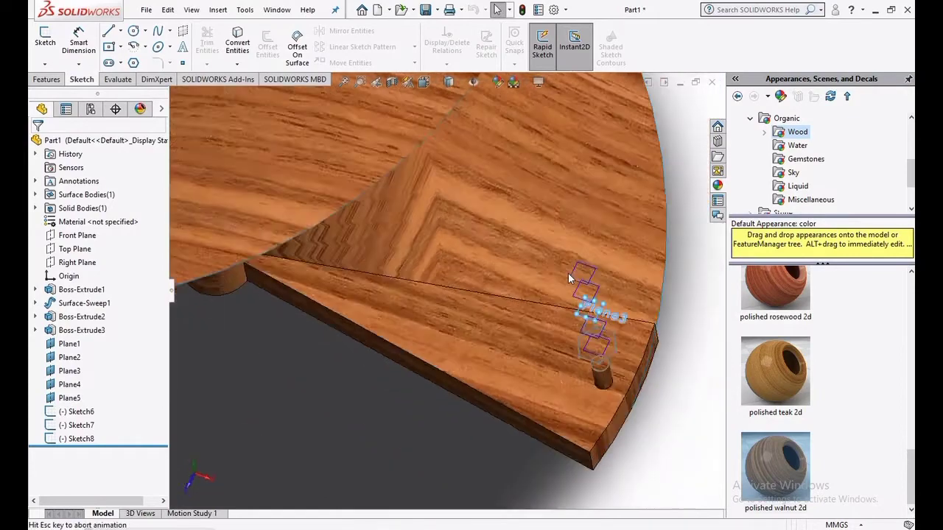
left_click(134, 32)
scroll(580, 286, "down", 4)
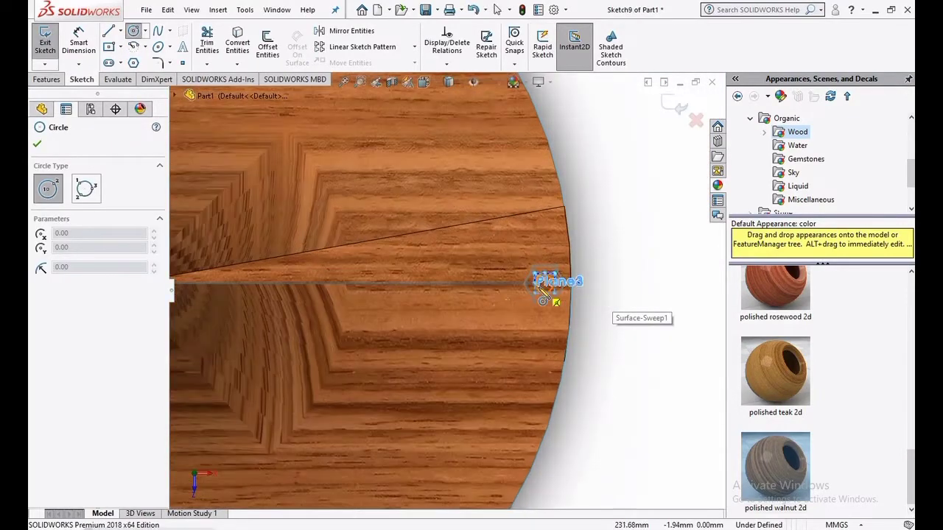
scroll(543, 291, "down", 6)
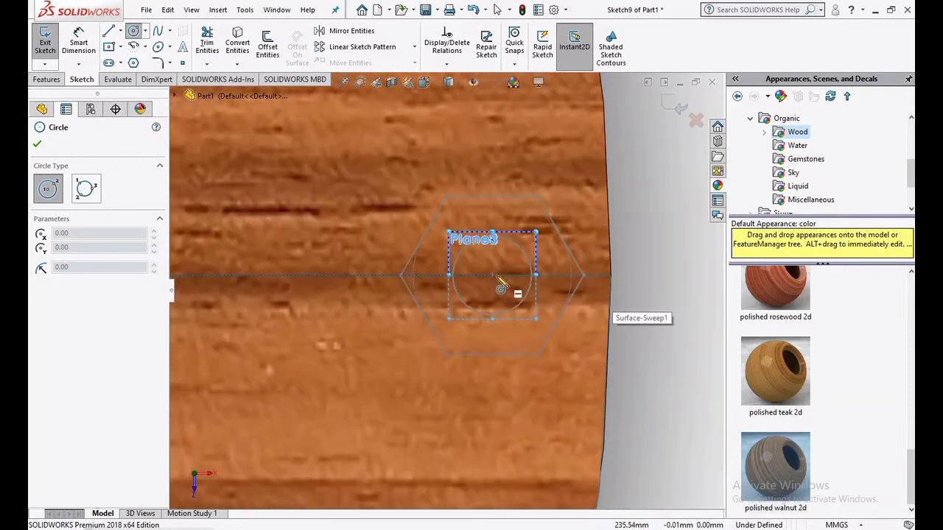
left_click(492, 276)
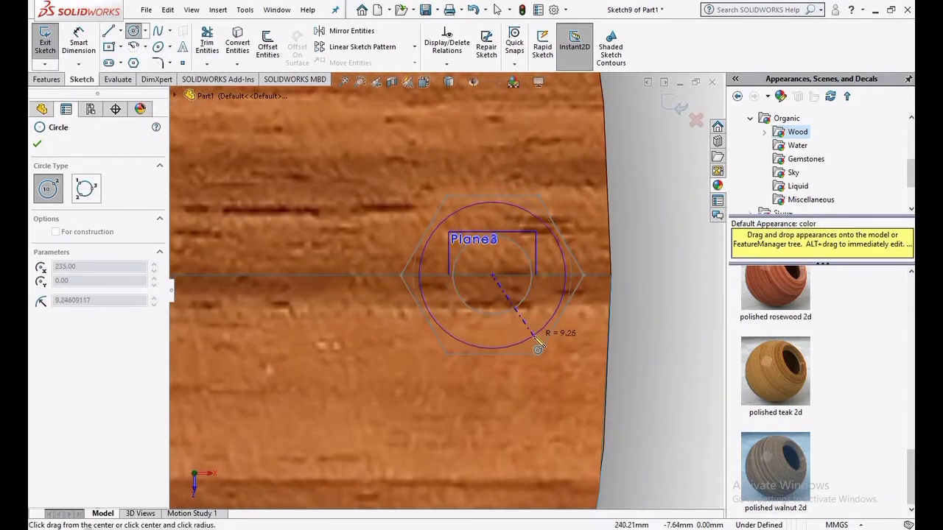
left_click(552, 330)
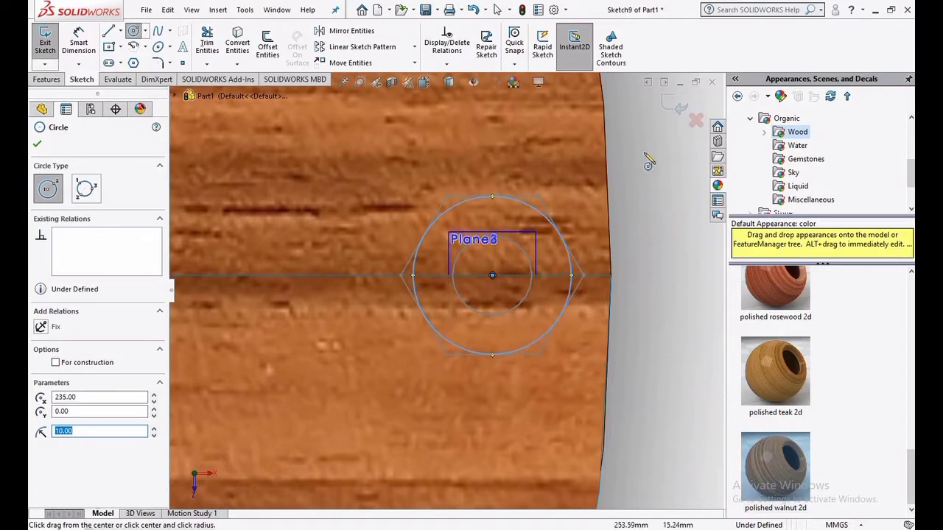
left_click(674, 105)
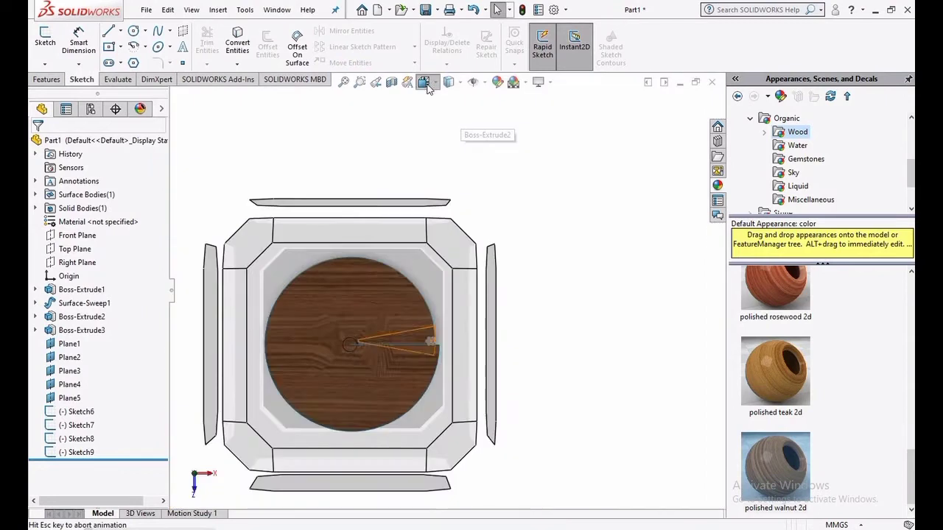
Sketch a 5 mm radius circle on the fourth offset plane, Plane4, concentric with the profiles below, and close the sketch
left_click(426, 84)
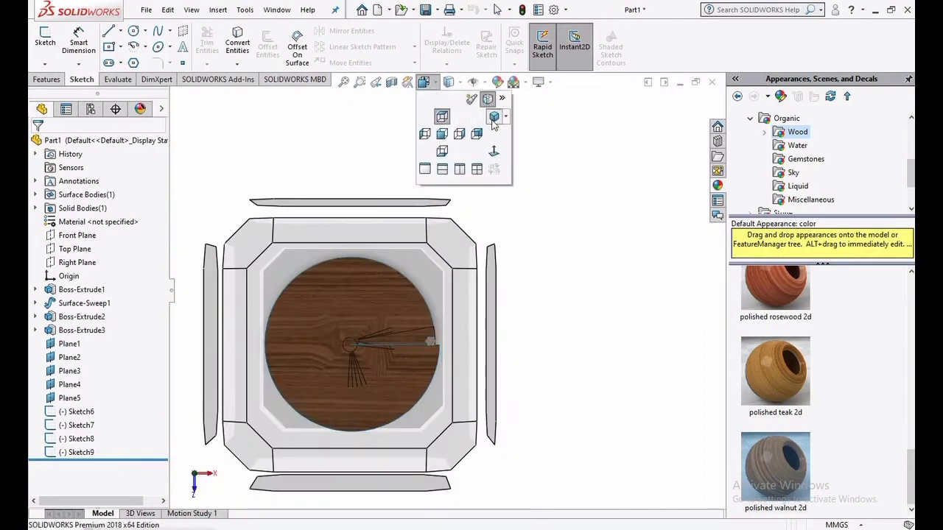
left_click(494, 117)
scroll(549, 365, "down", 8)
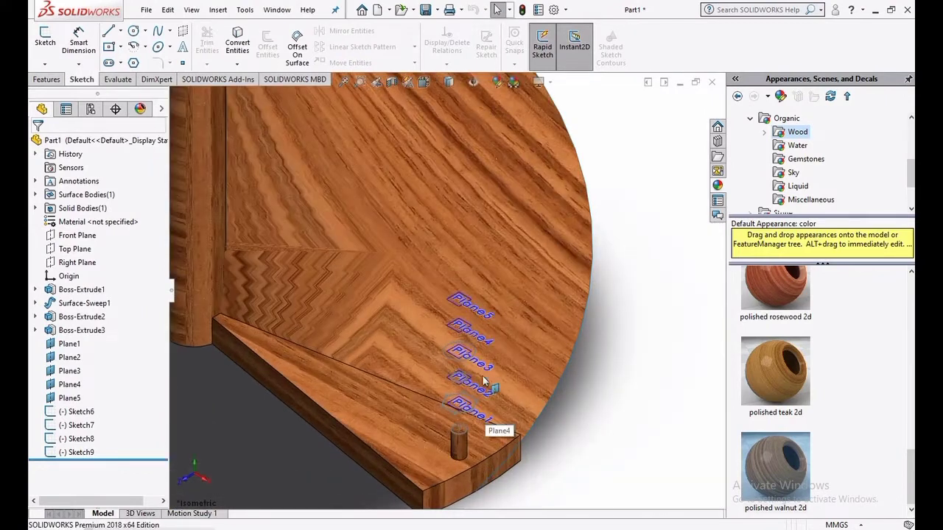
scroll(483, 381, "down", 8)
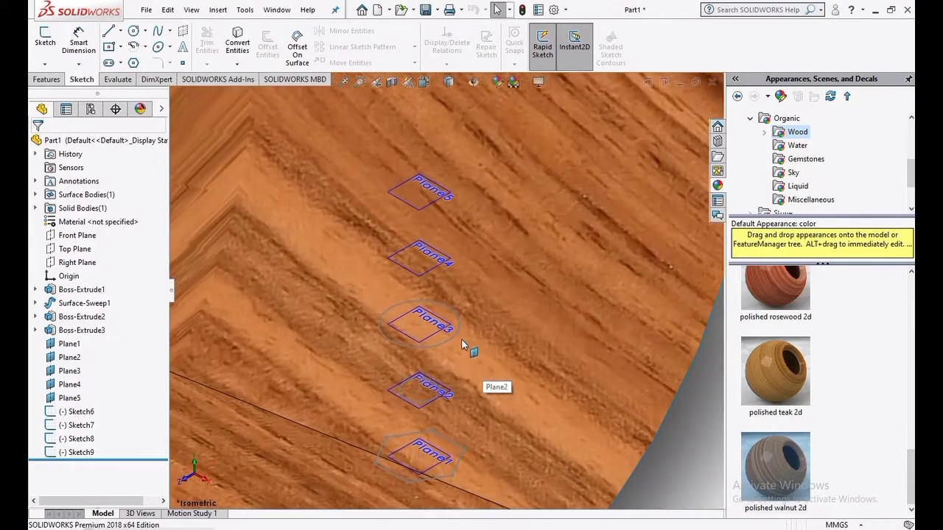
right_click(412, 275)
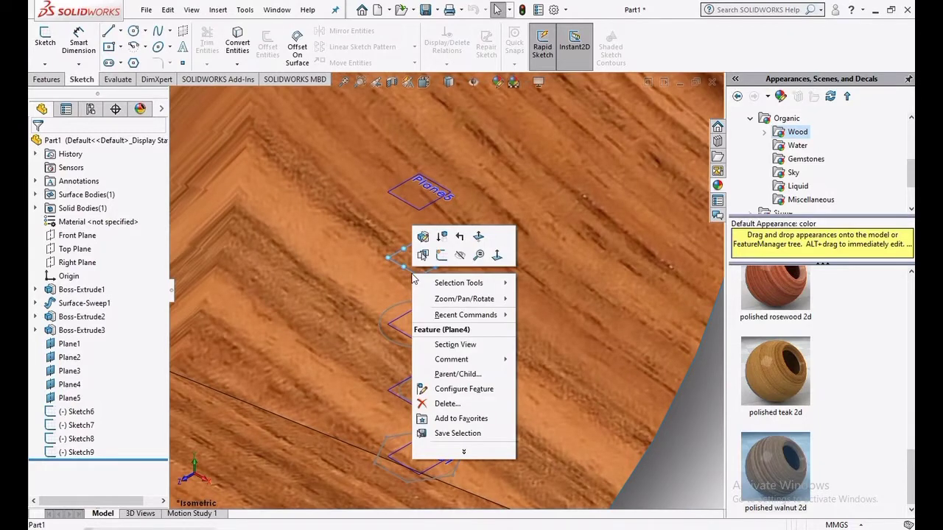
left_click(498, 256)
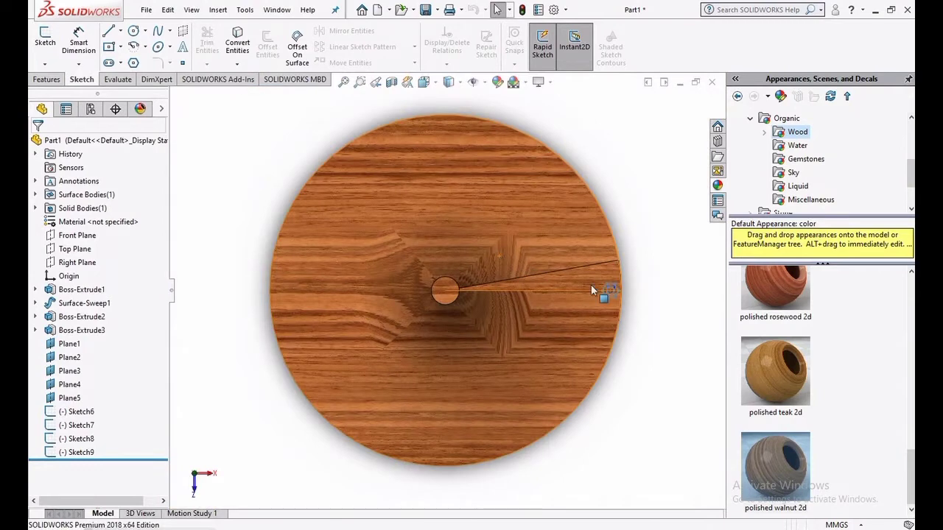
scroll(591, 291, "down", 6)
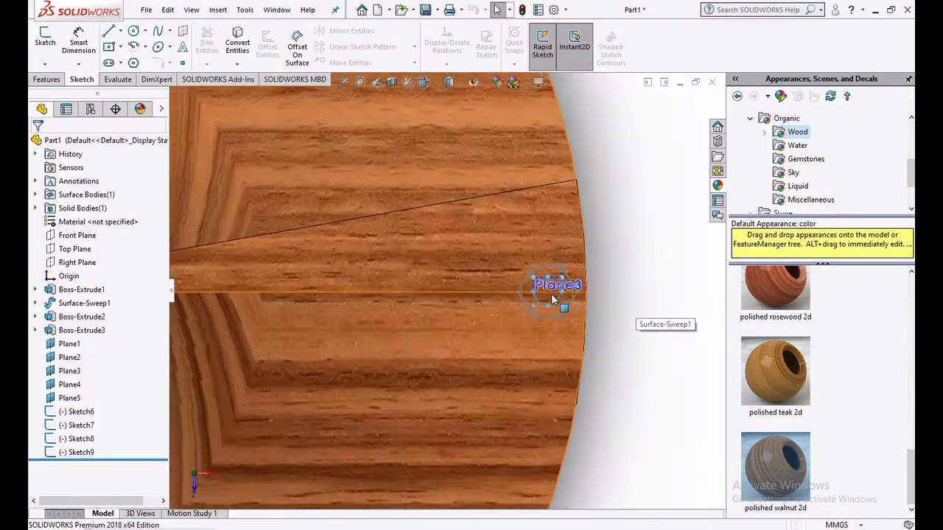
scroll(552, 299, "down", 4)
scroll(519, 293, "down", 3)
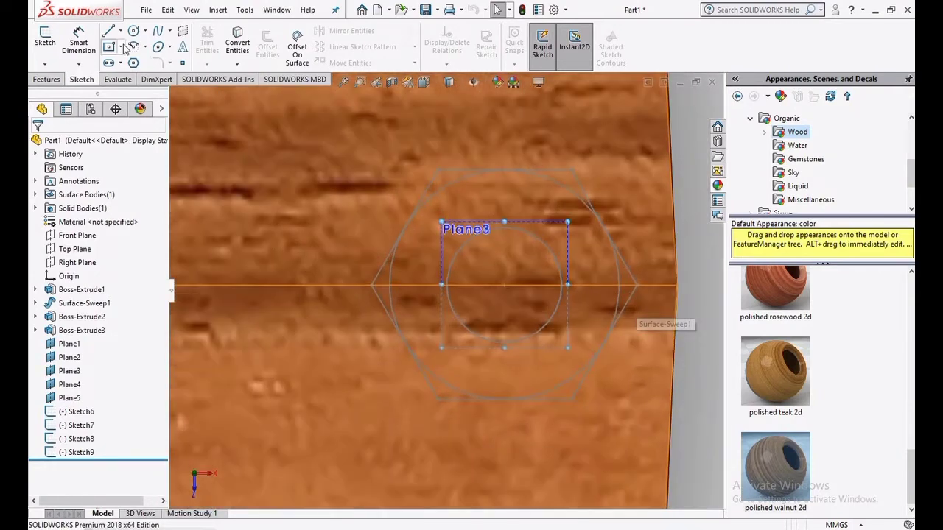
left_click(134, 30)
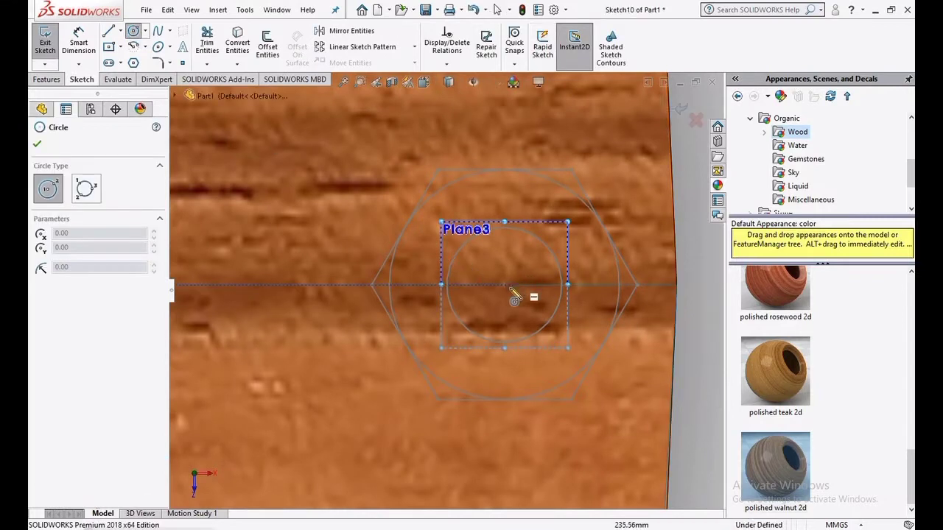
left_click(504, 285)
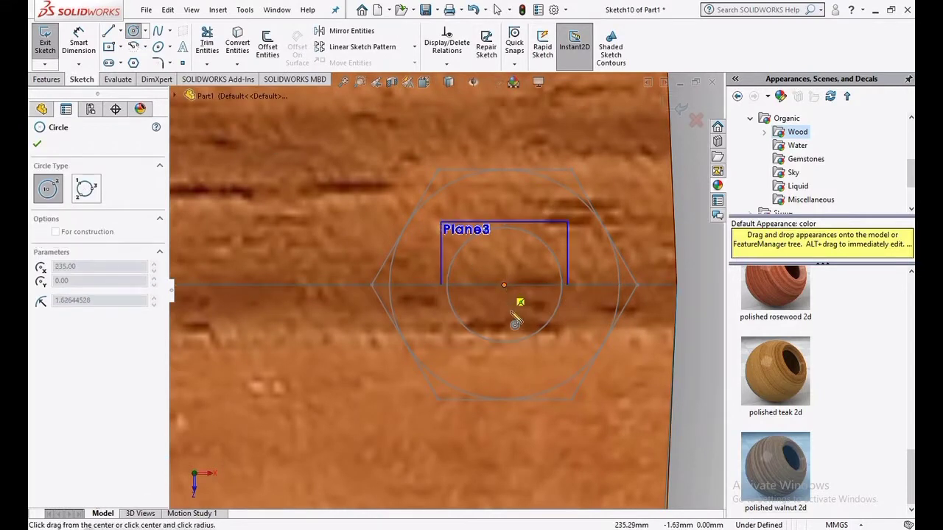
left_click(526, 344)
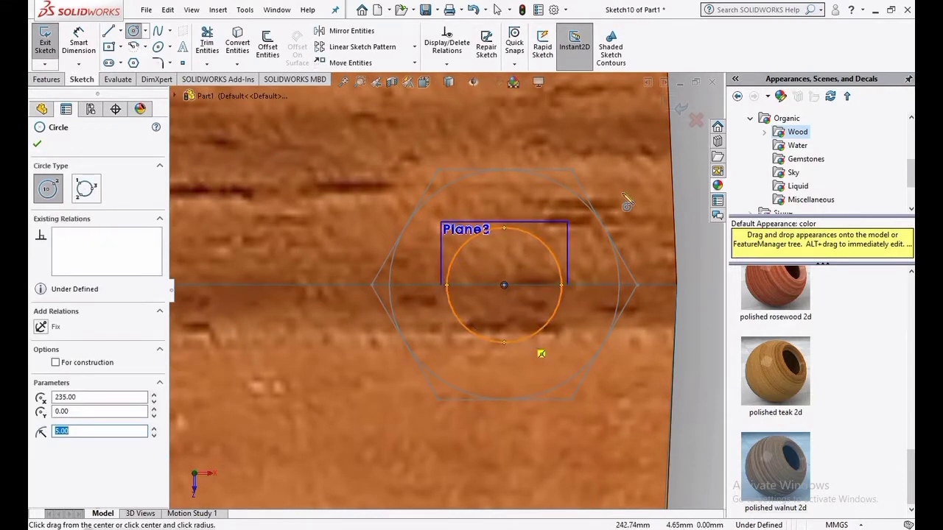
key("Escape")
left_click(679, 106)
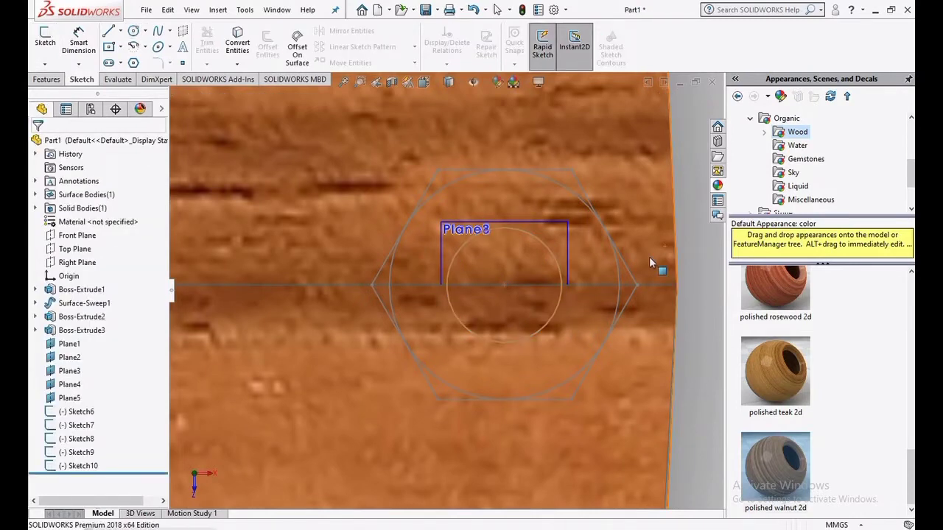
On the topmost offset plane, Plane5, sketch a circle of 5 mm radius centred on the baluster axis and close the sketch
scroll(649, 262, "up", 4)
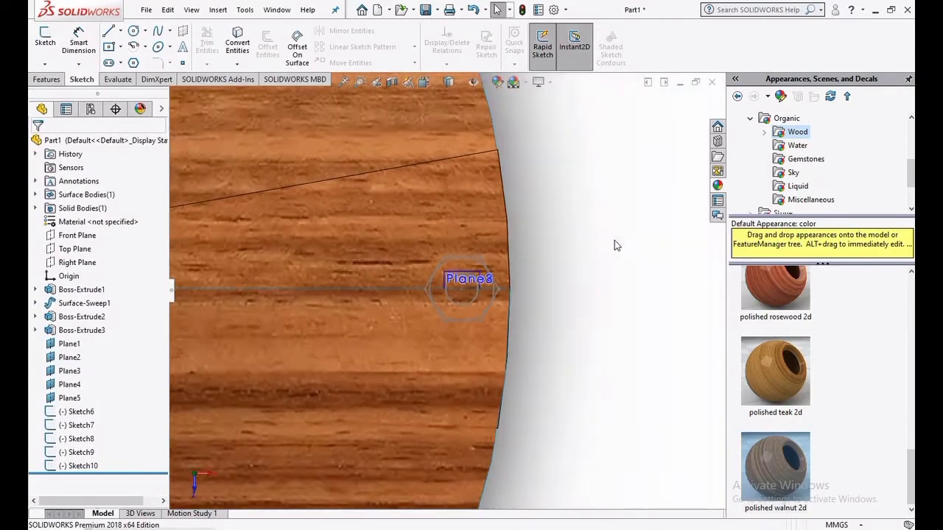
left_click(425, 83)
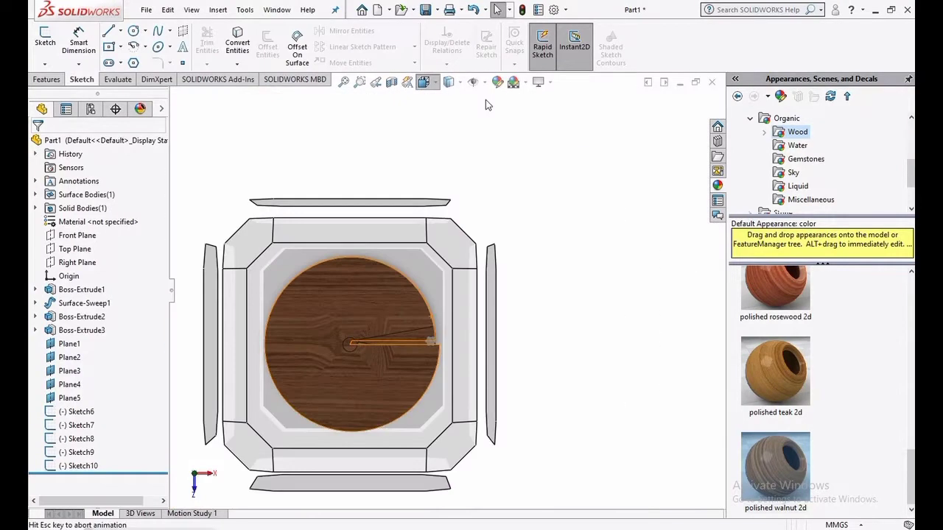
left_click(495, 117)
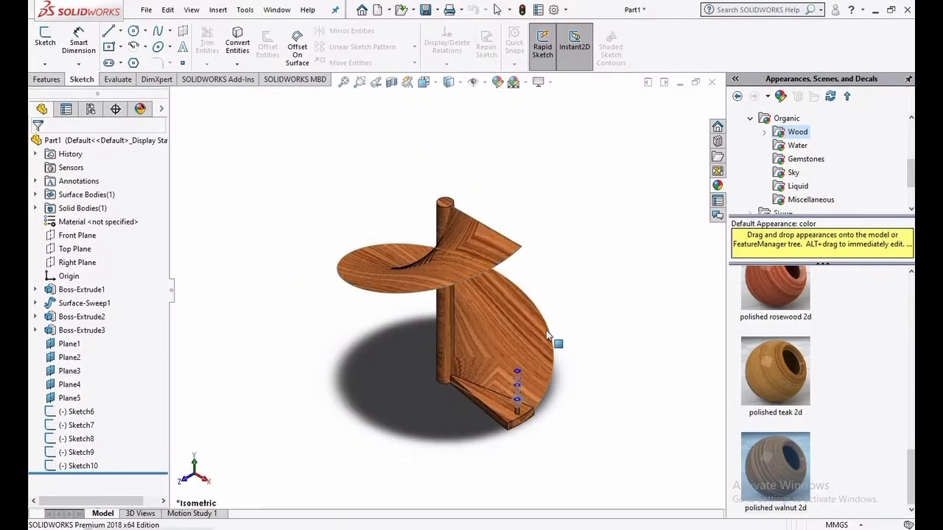
scroll(519, 365, "down", 6)
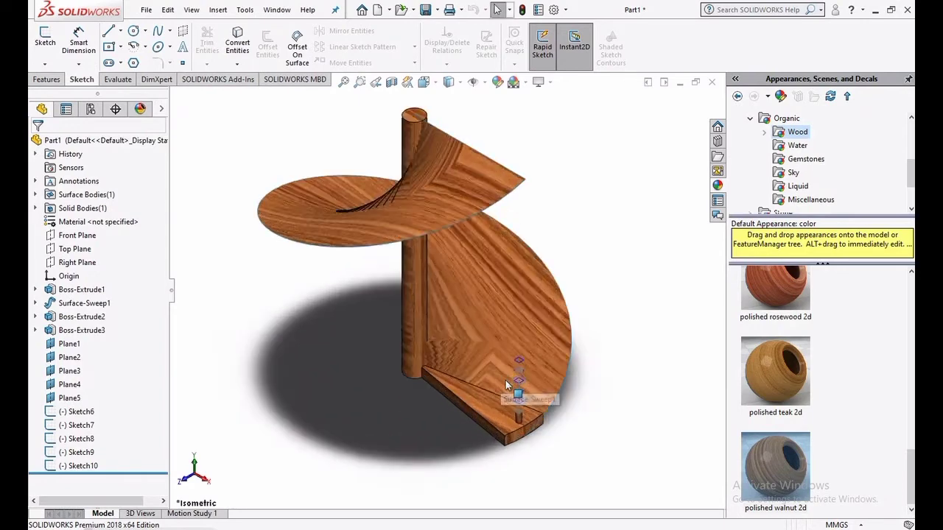
scroll(516, 361, "down", 5)
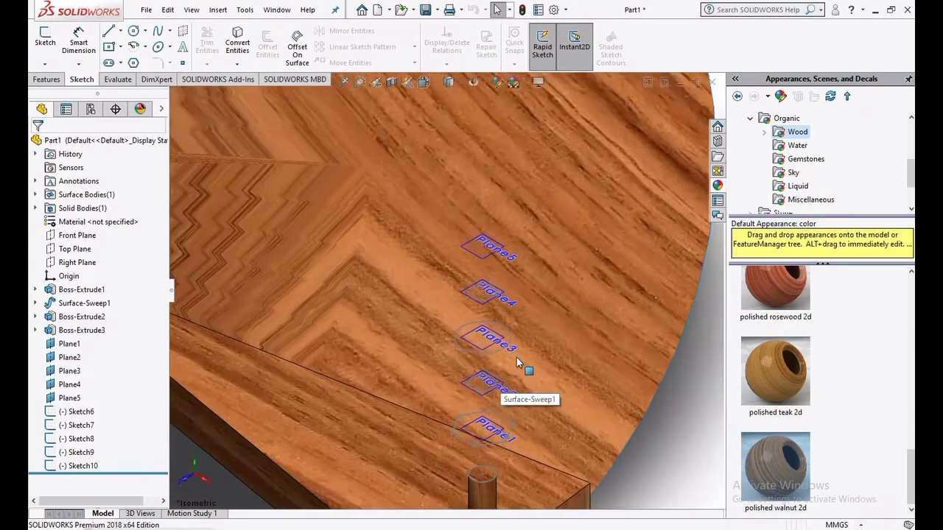
left_click(471, 235)
right_click(472, 235)
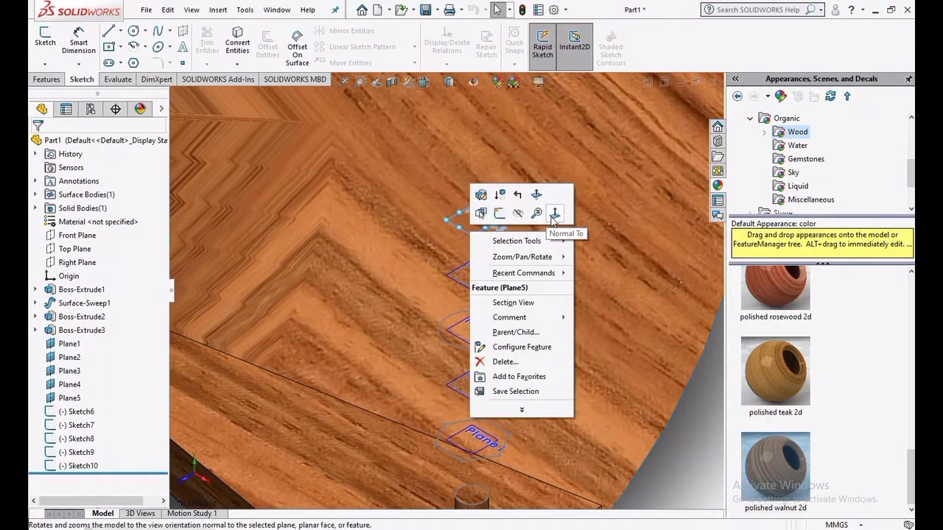
left_click(555, 214)
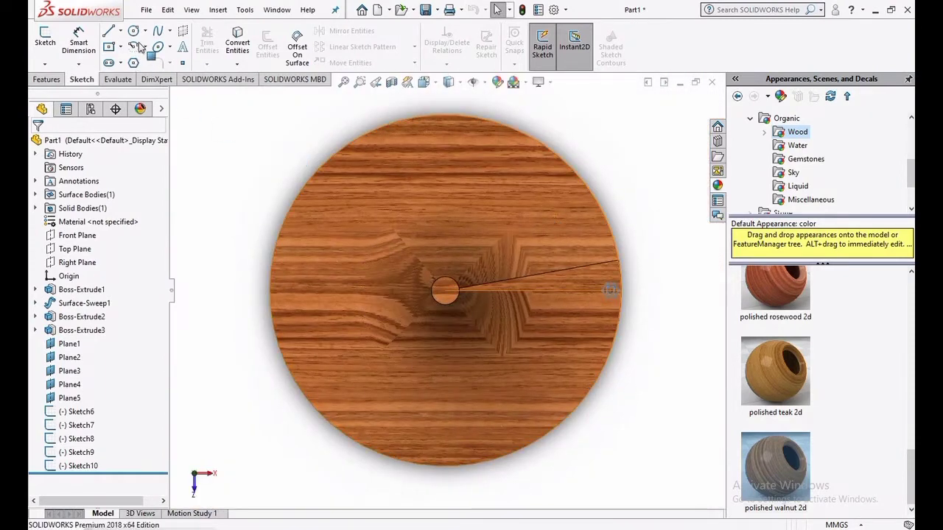
left_click(135, 34)
scroll(619, 301, "down", 3)
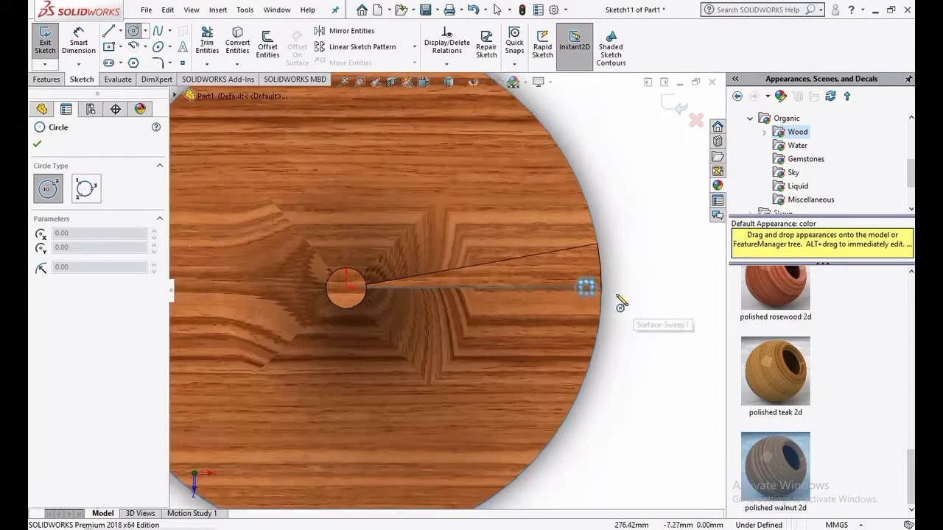
scroll(564, 288, "down", 5)
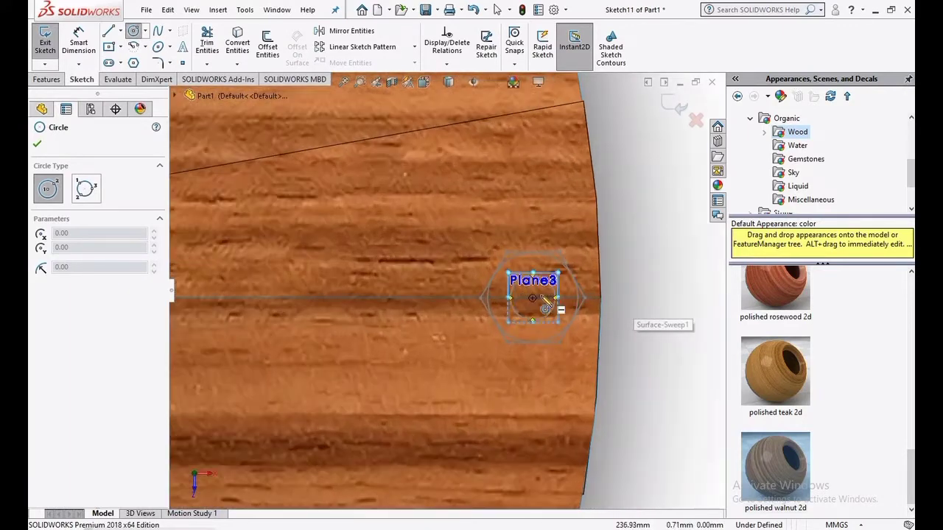
left_click(532, 299)
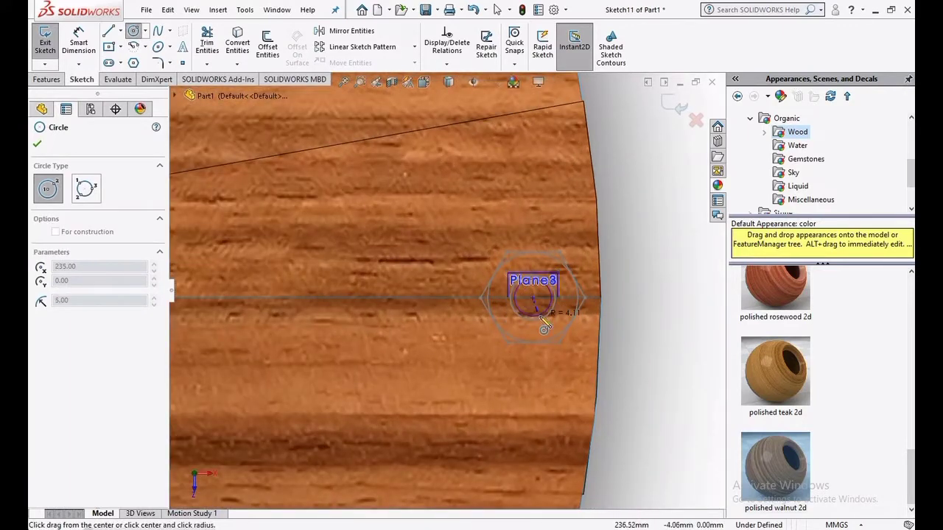
left_click(544, 319)
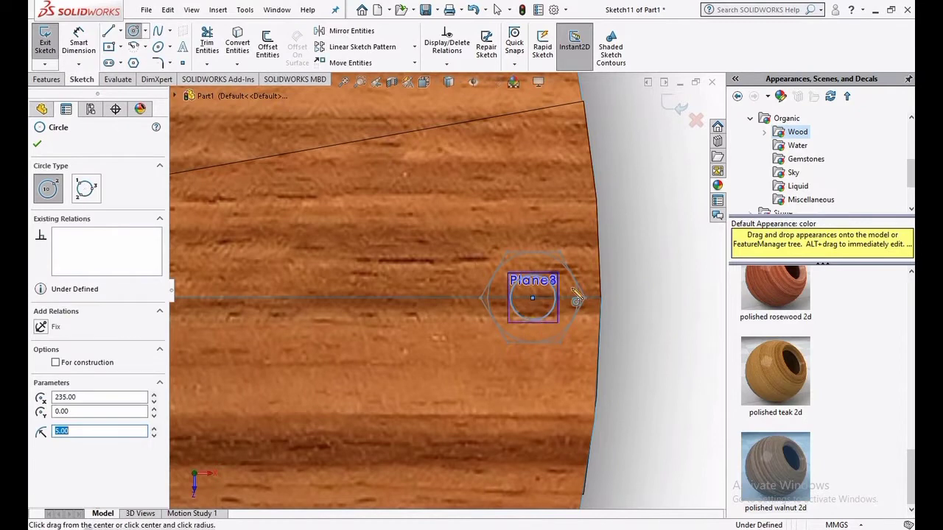
left_click(673, 107)
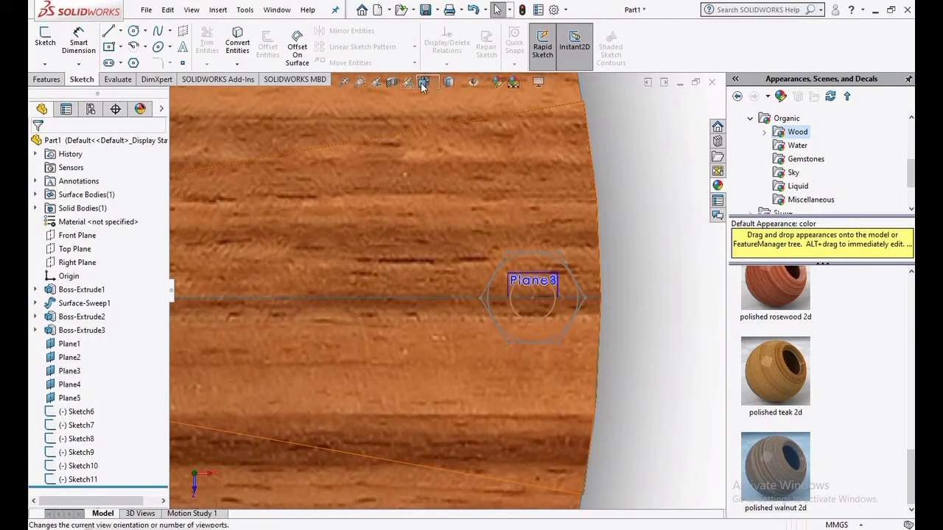
Start a boss loft from the circle on top of the baluster stub through the profiles on Plane1, Plane2 and Plane3
left_click(424, 85)
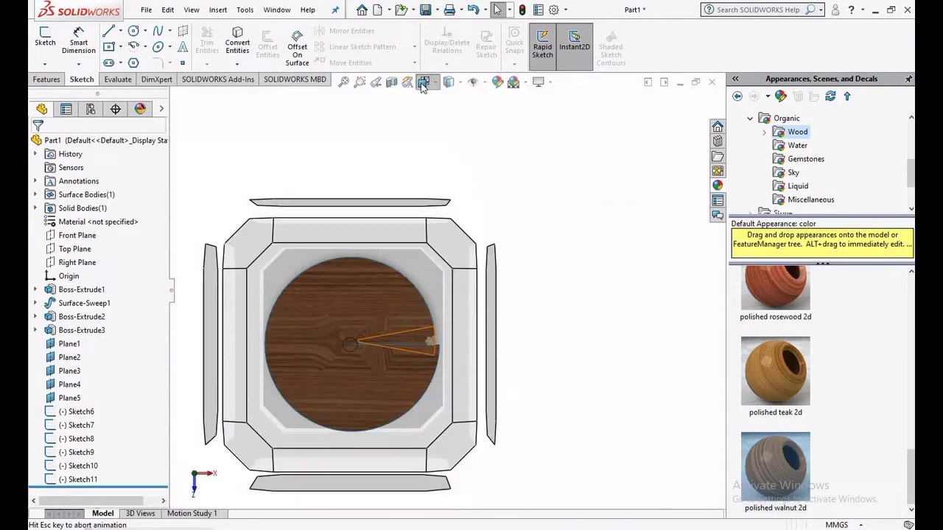
left_click(495, 116)
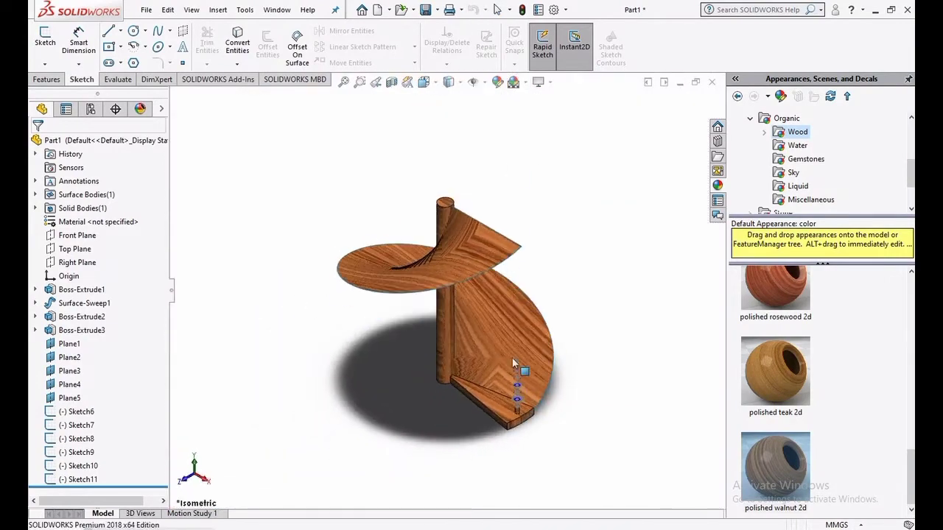
scroll(532, 390, "down", 6)
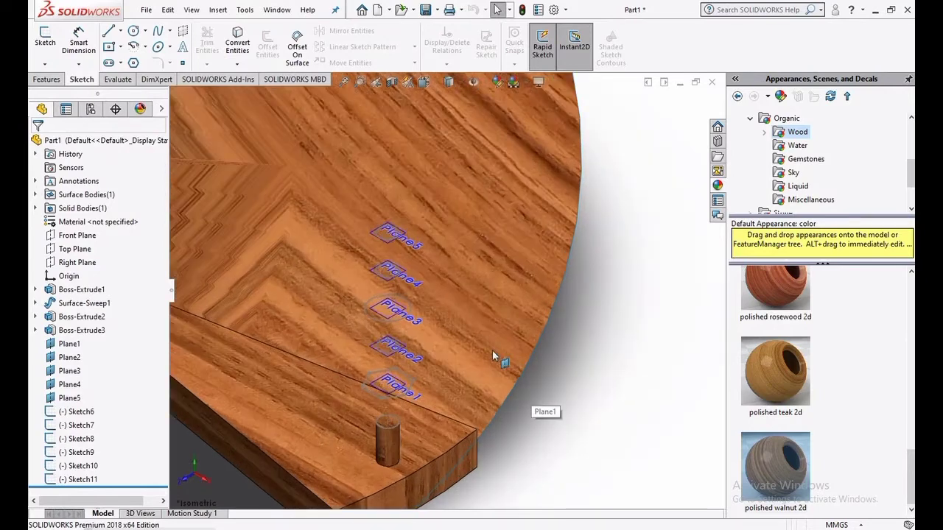
left_click(47, 79)
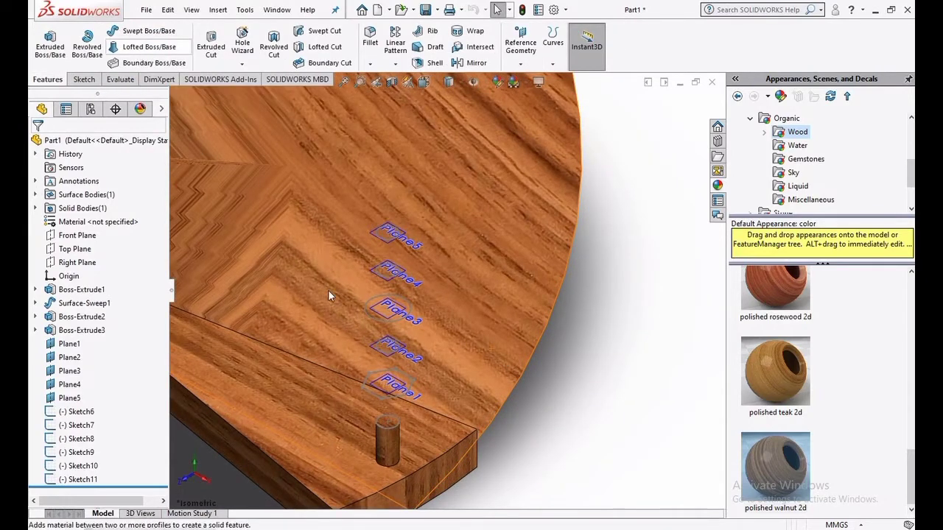
left_click(382, 432)
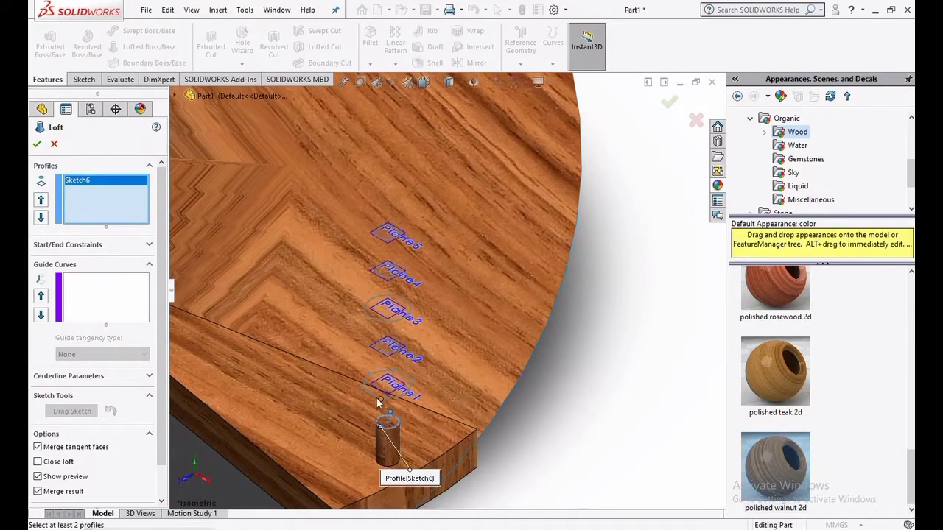
scroll(373, 398, "down", 5)
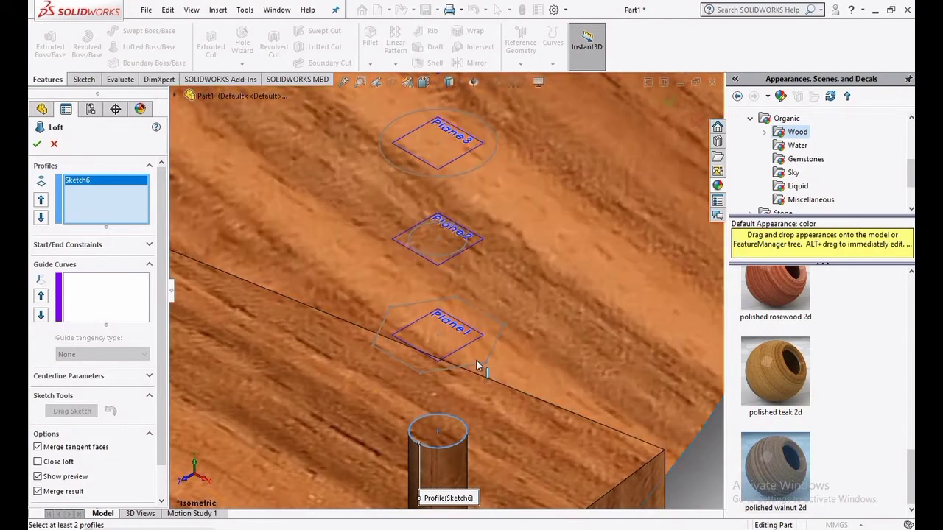
left_click(477, 361)
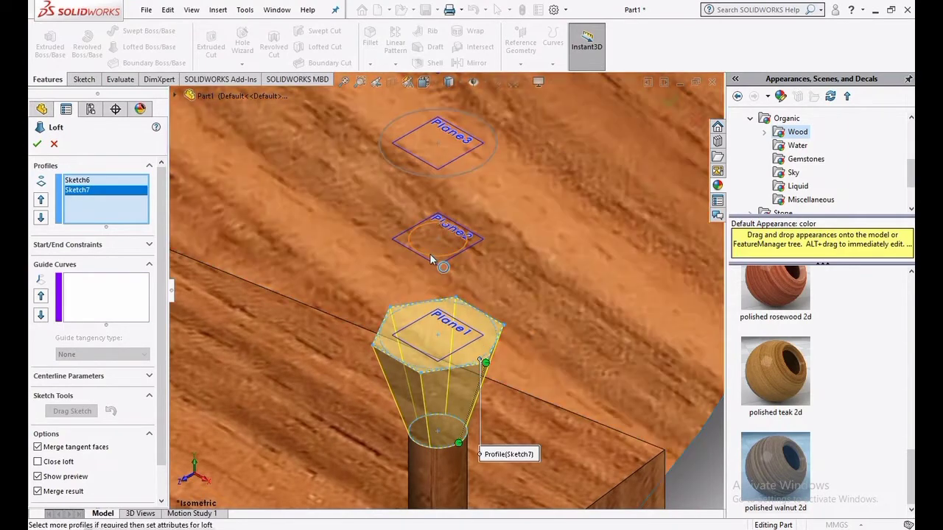
left_click(431, 258)
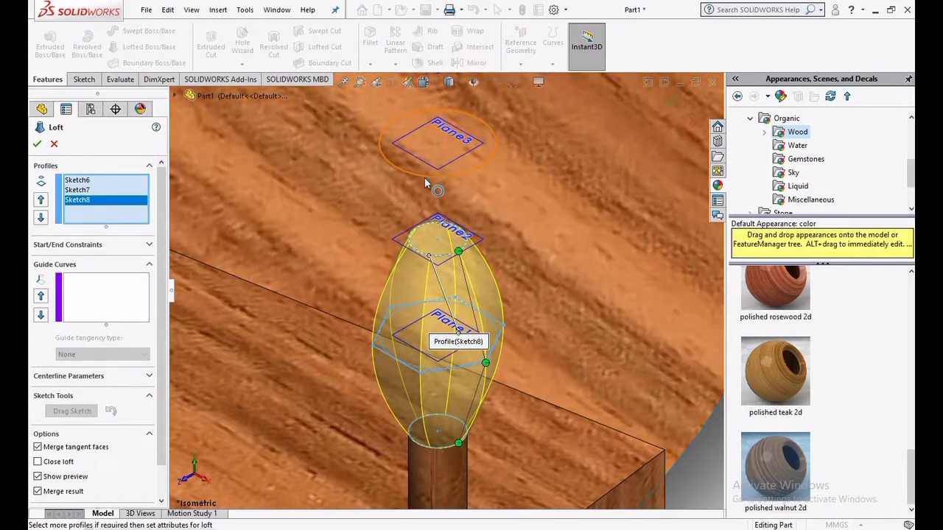
left_click(425, 178)
Add the circles on Plane4 and Plane5 as the last loft profiles and create the baluster loft
scroll(426, 173, "up", 3)
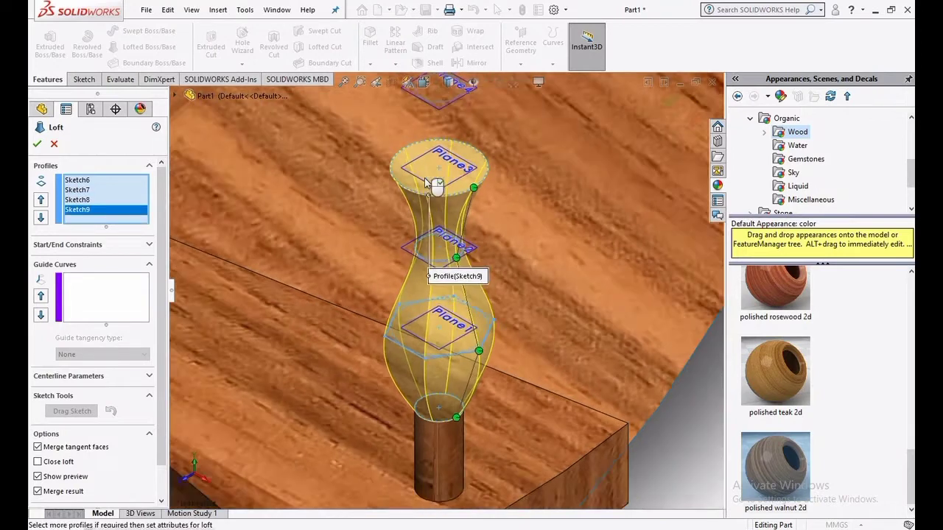
scroll(427, 171, "down", 6)
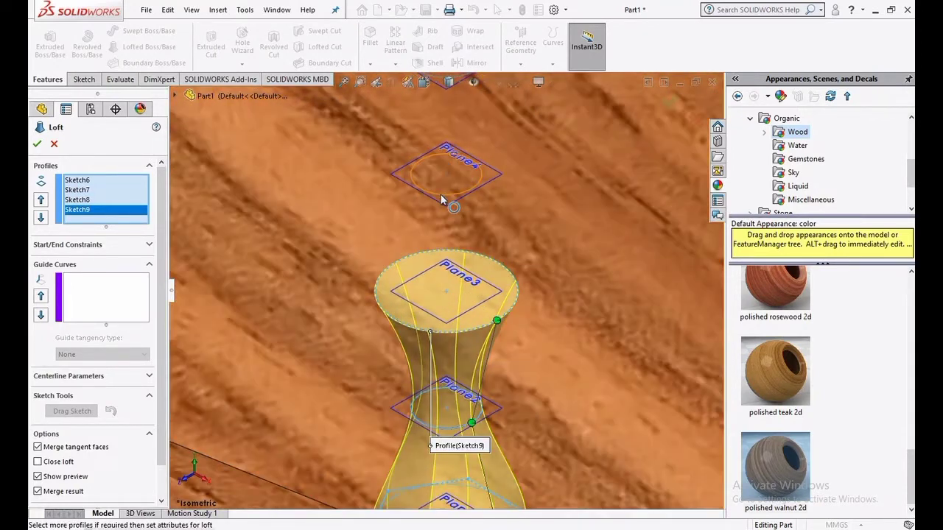
left_click(443, 193)
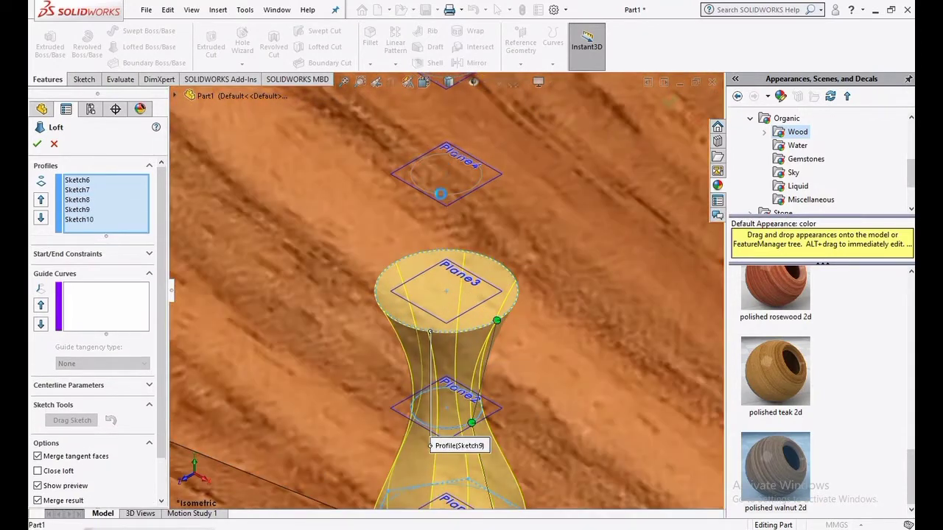
scroll(448, 160, "up", 3)
scroll(449, 151, "up", 2)
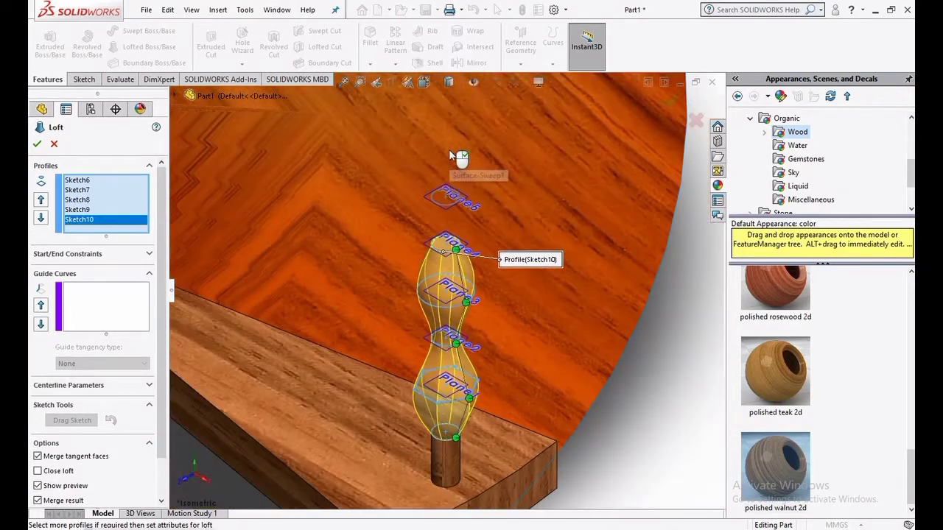
scroll(449, 151, "down", 1)
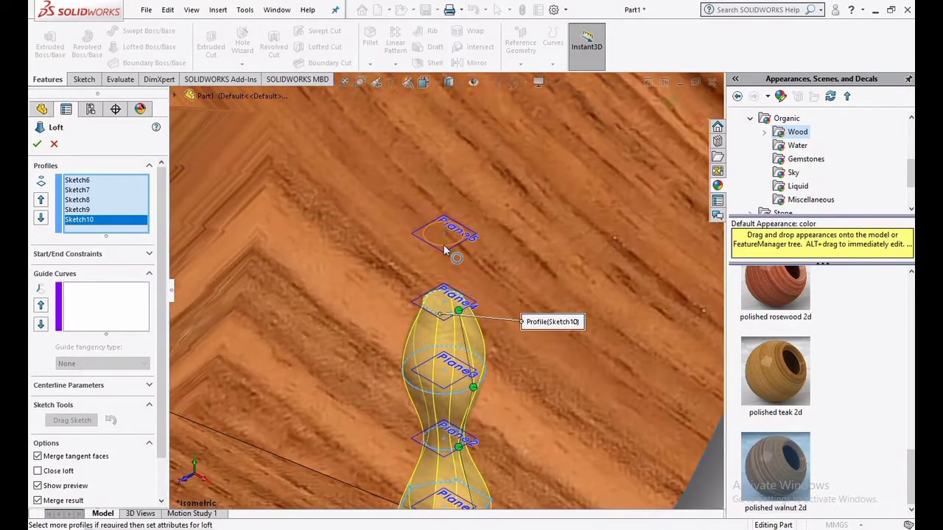
left_click(444, 251)
scroll(445, 251, "up", 10)
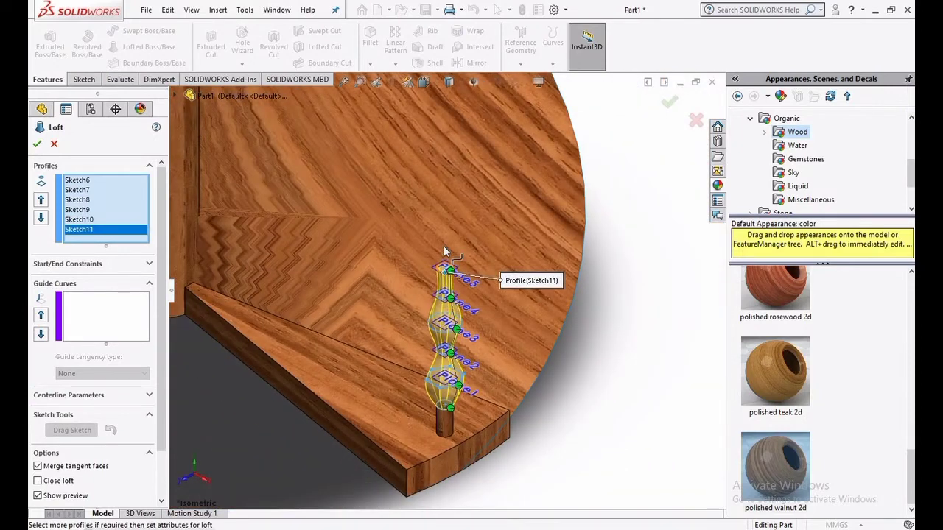
left_click(669, 102)
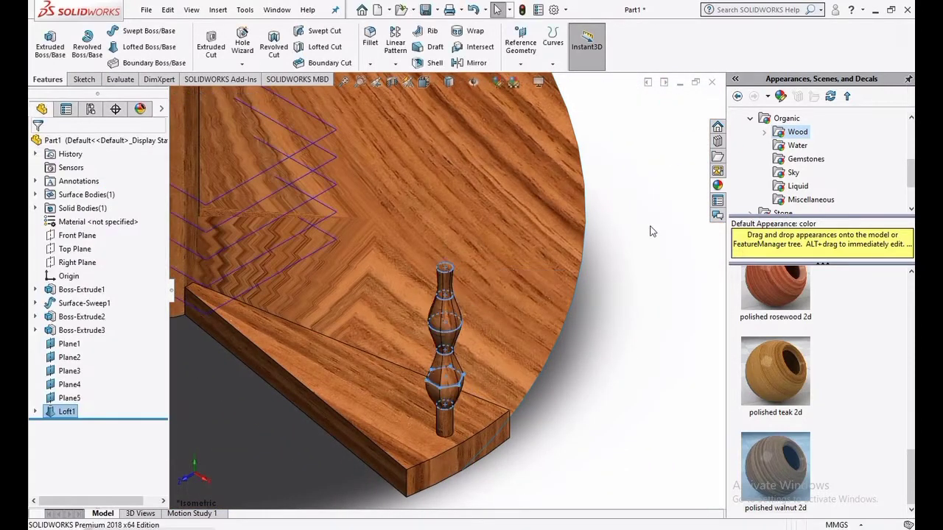
Start a curve driven pattern with the outer helical edge of the swept surface as its first direction
key("f")
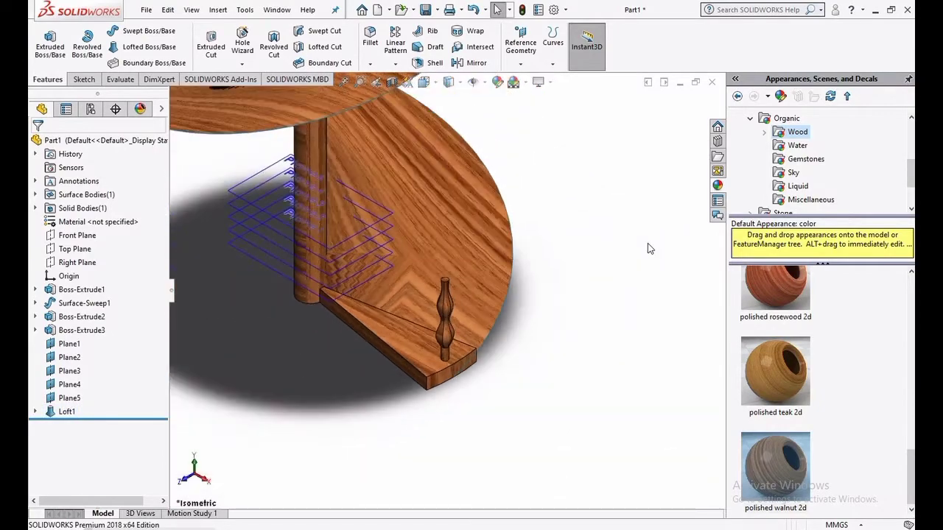
scroll(582, 234, "down", 4)
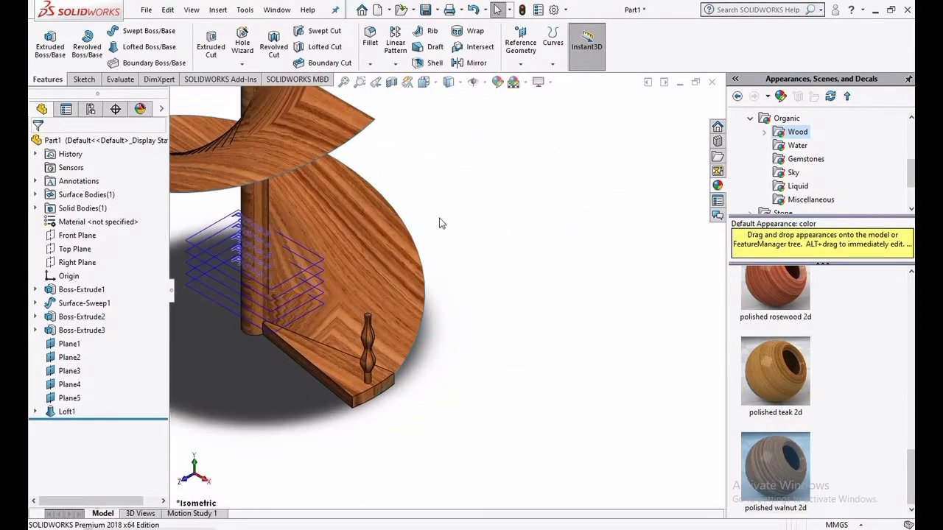
left_click(423, 82)
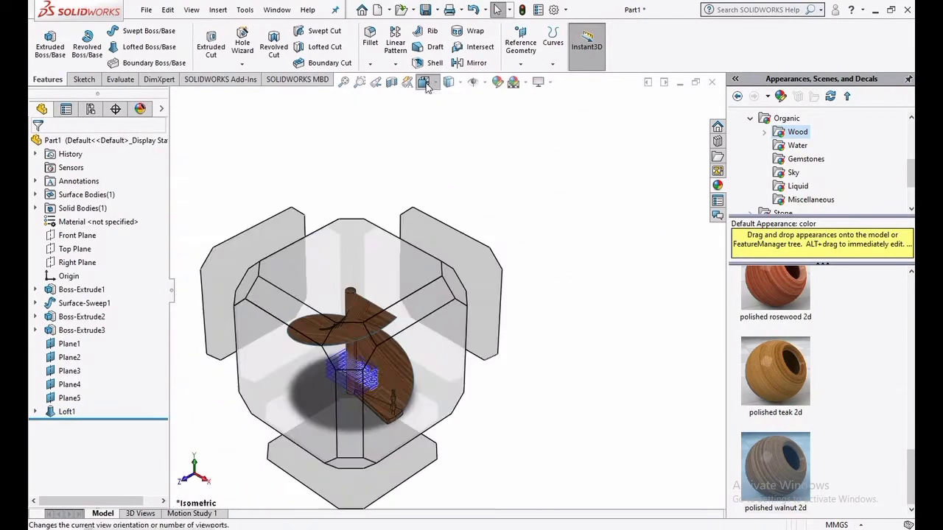
left_click(493, 117)
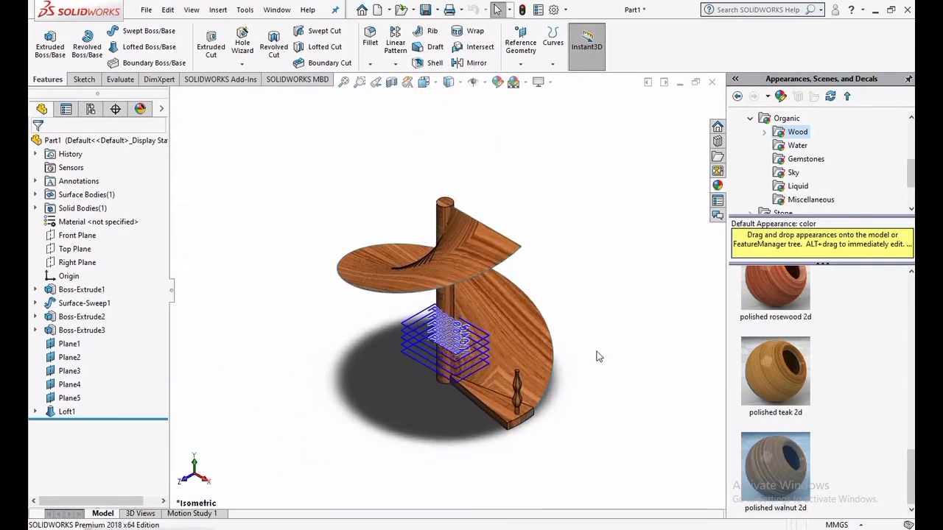
scroll(599, 357, "down", 3)
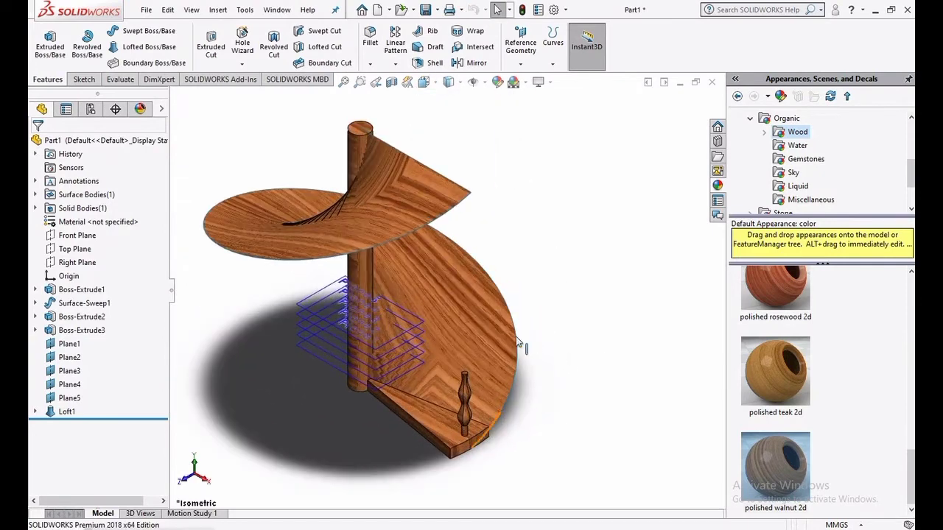
left_click(396, 64)
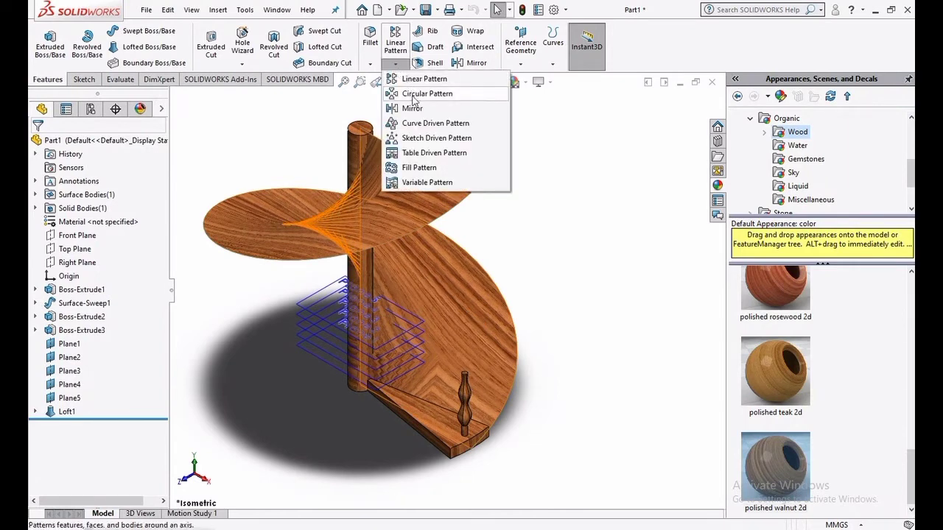
left_click(416, 126)
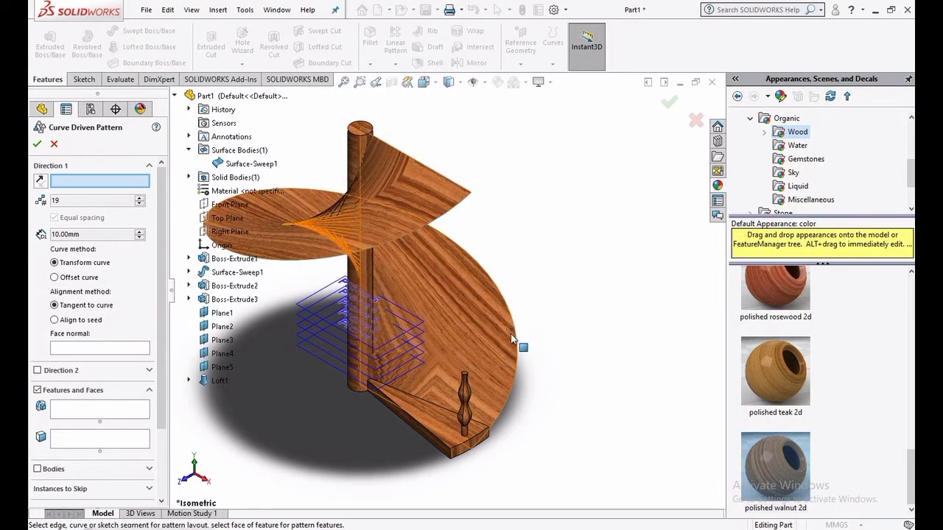
scroll(513, 339, "down", 2)
scroll(514, 340, "down", 3)
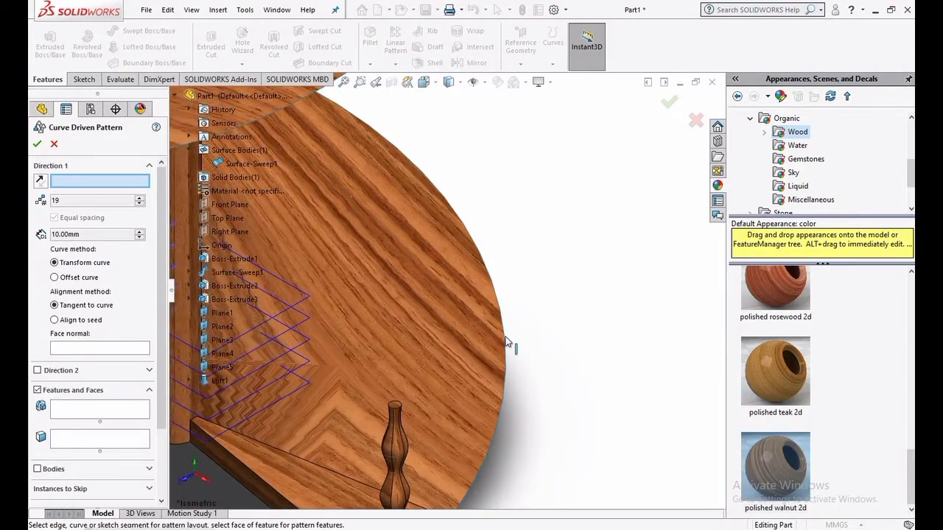
left_click(505, 341)
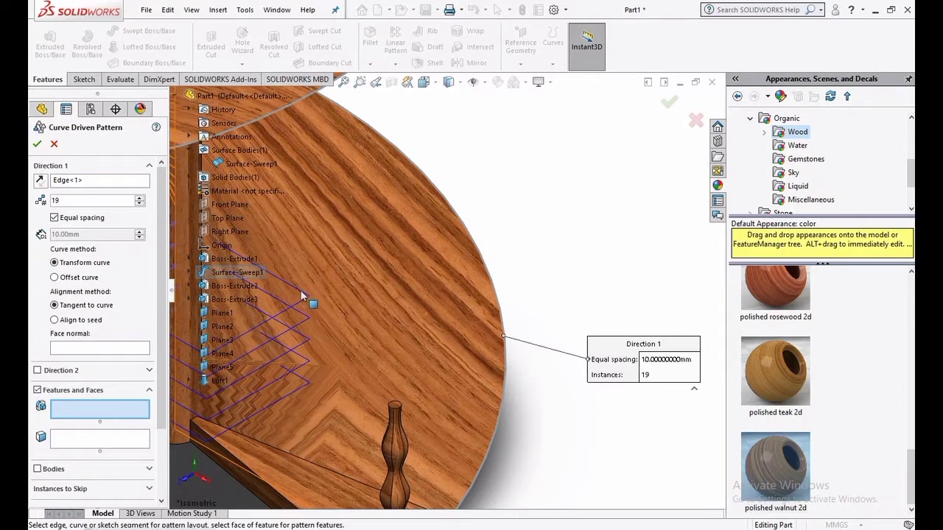
Align the pattern tangent to the curve, use the swept surface as the face normal, and activate the selection of features to pattern
left_click(53, 305)
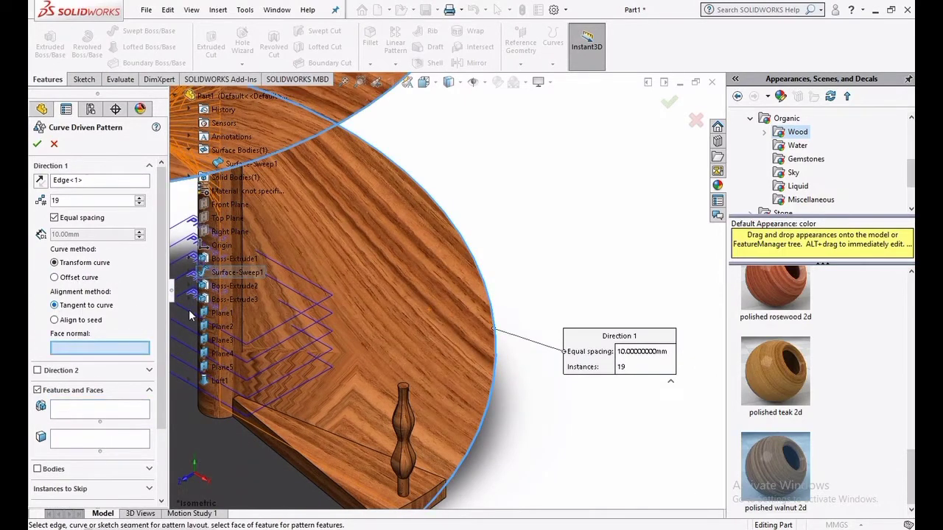
left_click(364, 305)
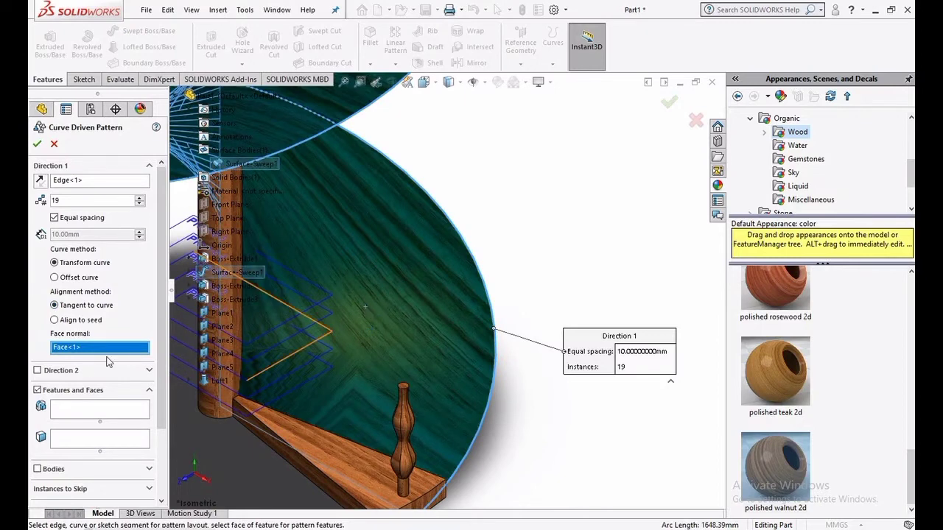
left_click(82, 411)
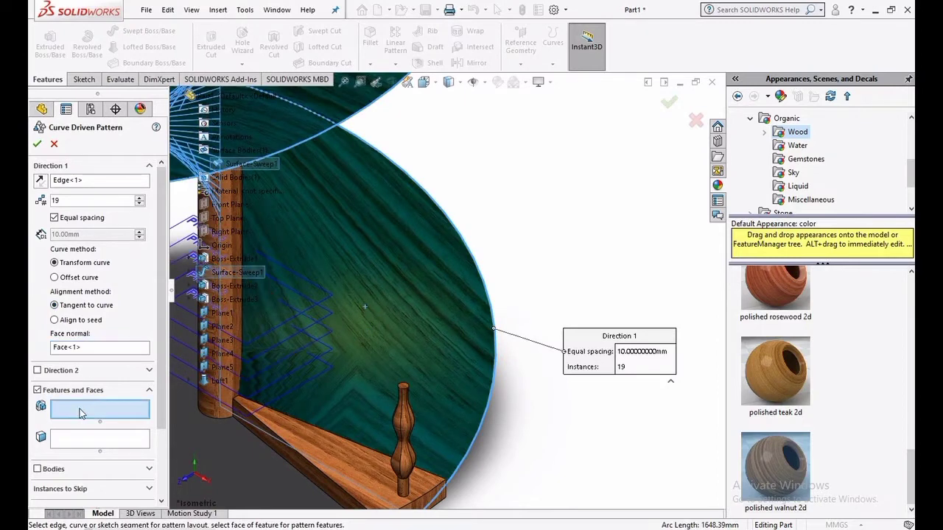
Add the stair tread Boss-Extrude2, the baluster Loft1 and the baluster base Boss-Extrude3 as features of the curve driven pattern
left_click(320, 443)
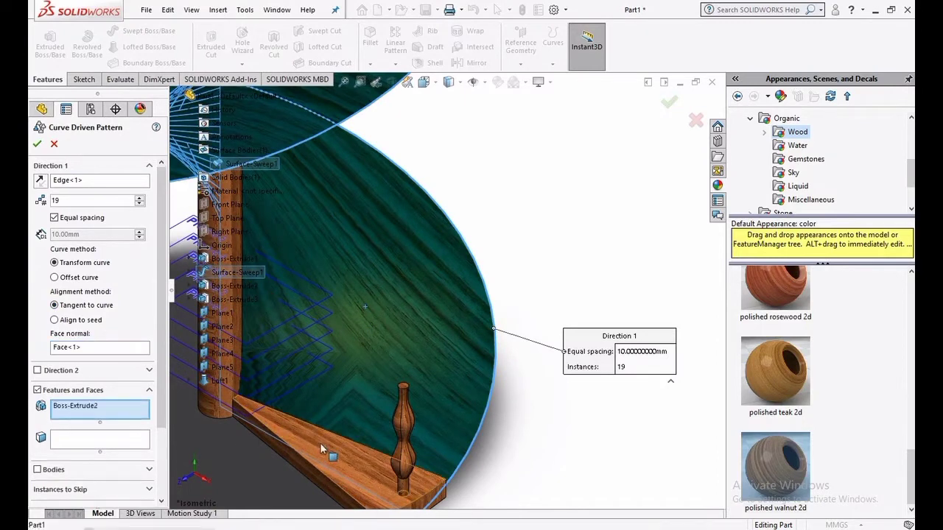
left_click(404, 460)
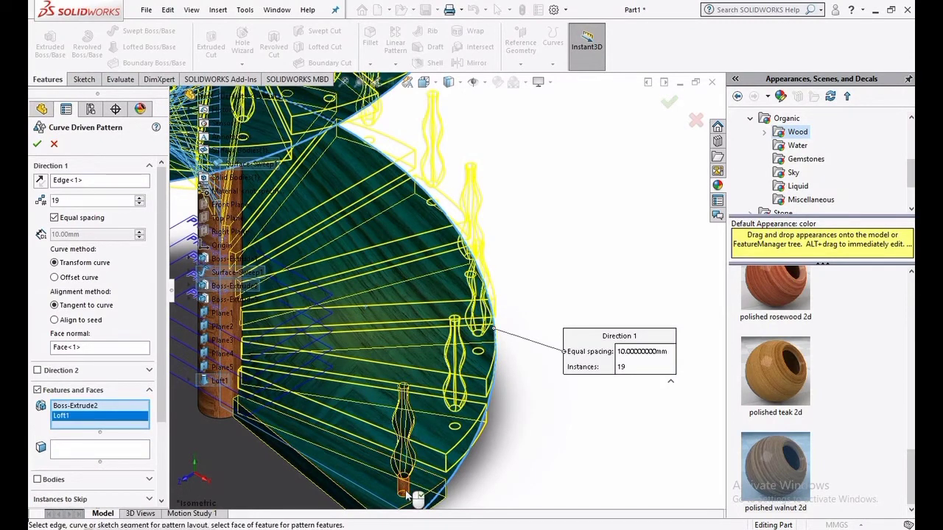
left_click(406, 490)
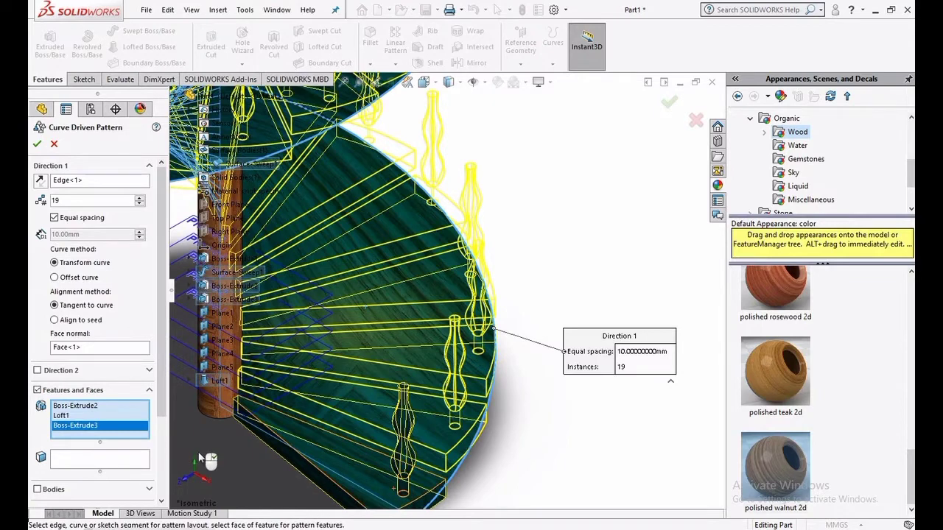
Skip the topmost instance (19, 1) and complete the curve driven pattern with 19 equally spaced instances
scroll(162, 497, "down", 3)
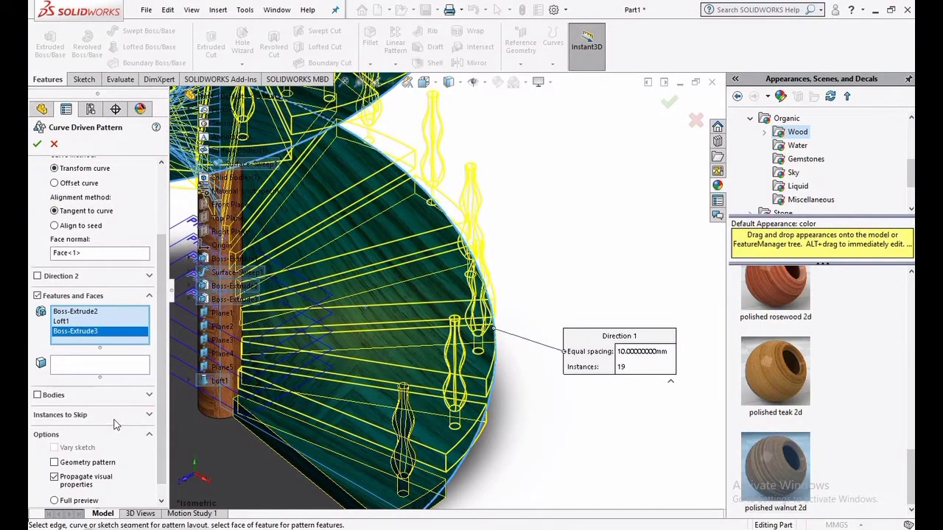
left_click(148, 416)
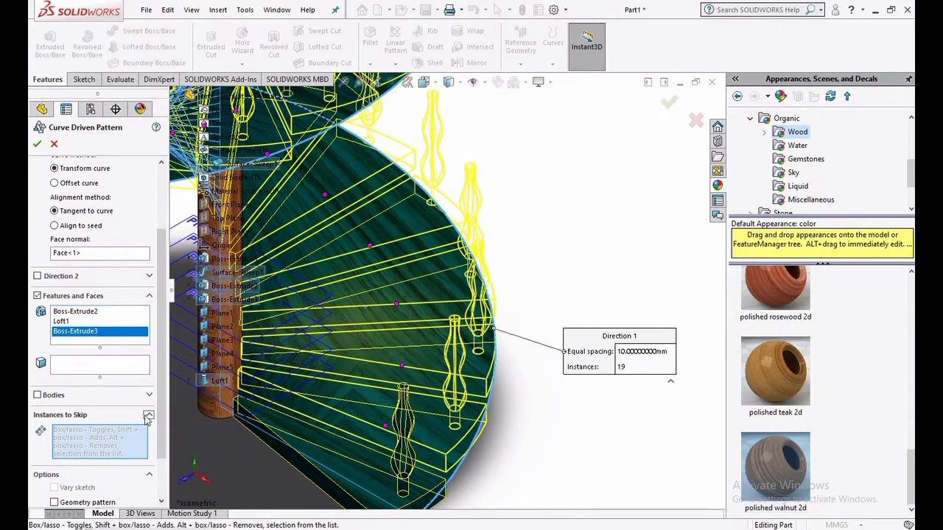
scroll(342, 357, "up", 5)
middle_click_drag(343, 356, 340, 195)
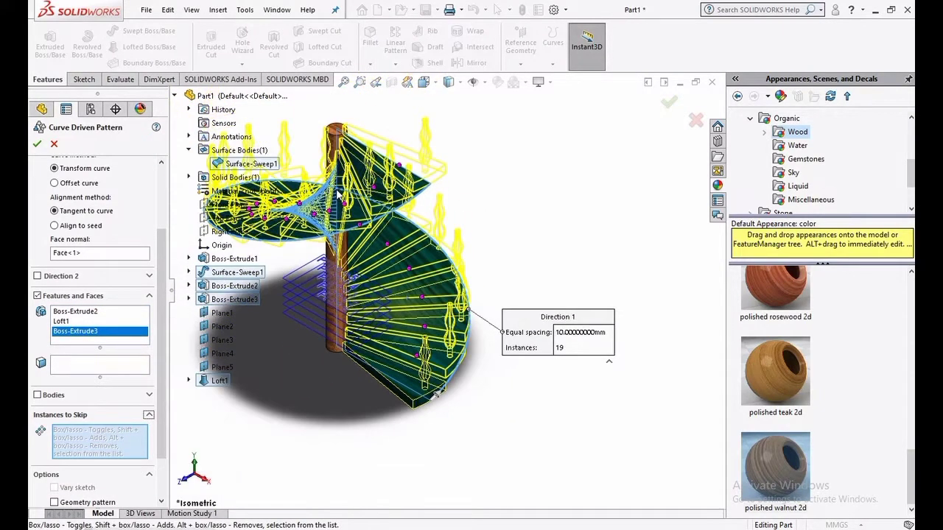
scroll(421, 200, "down", 4)
scroll(421, 199, "down", 5)
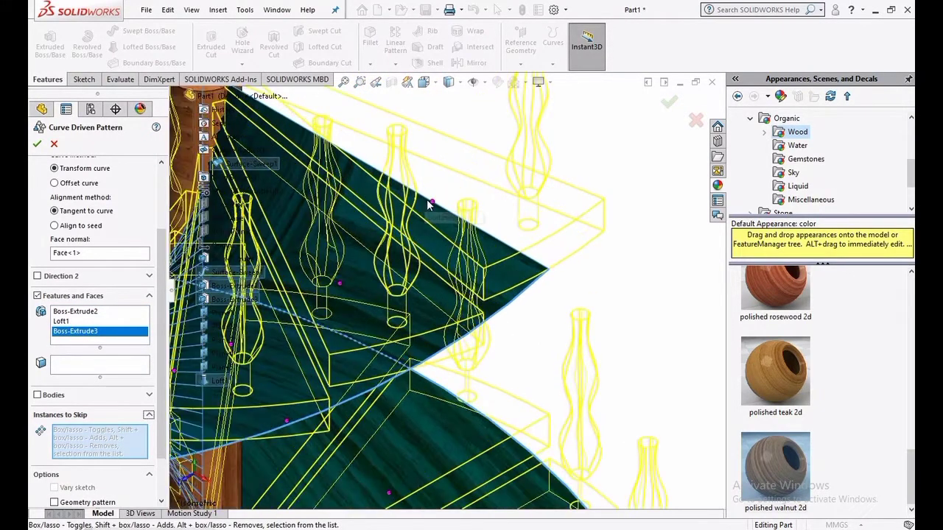
left_click(433, 205)
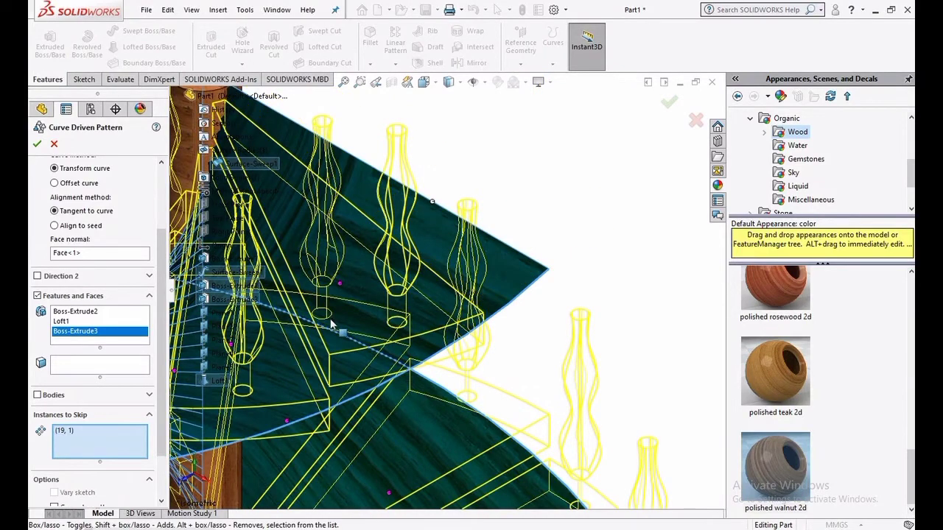
scroll(335, 328, "up", 5)
scroll(332, 324, "up", 3)
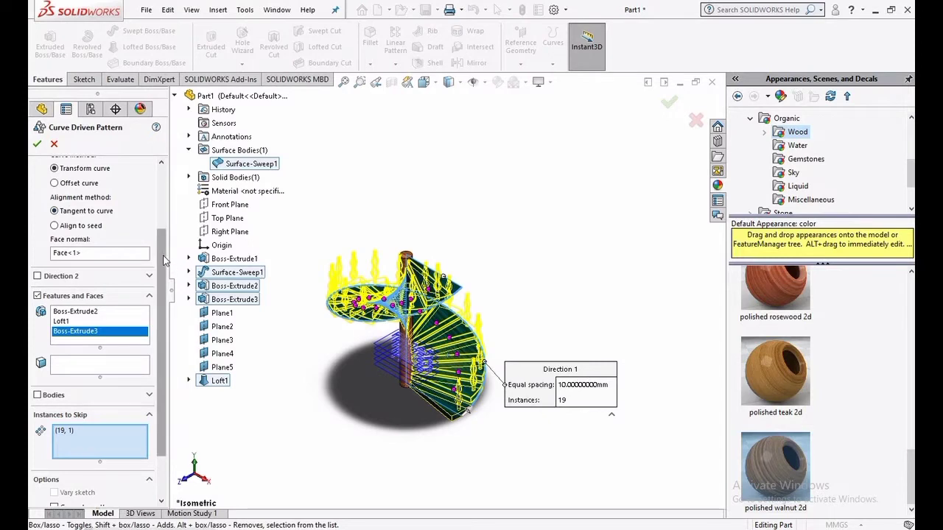
scroll(142, 180, "up", 3)
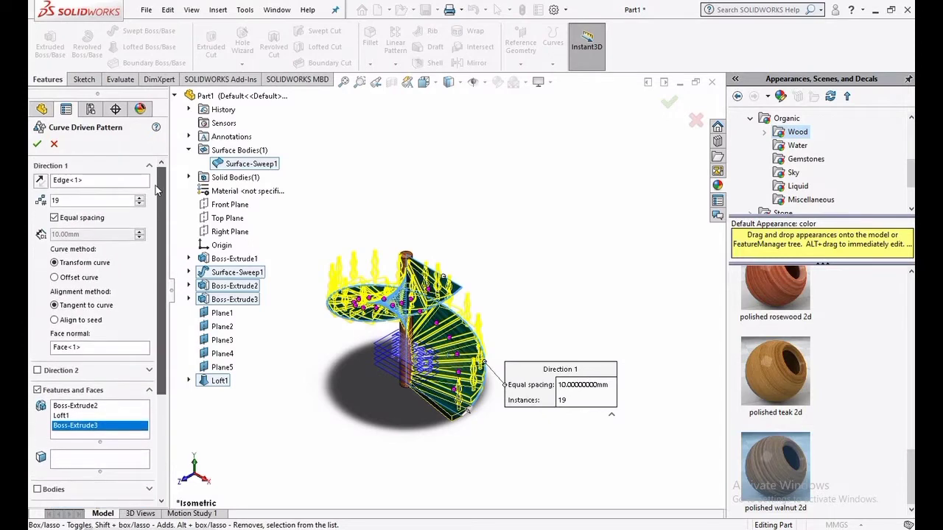
left_click(72, 200)
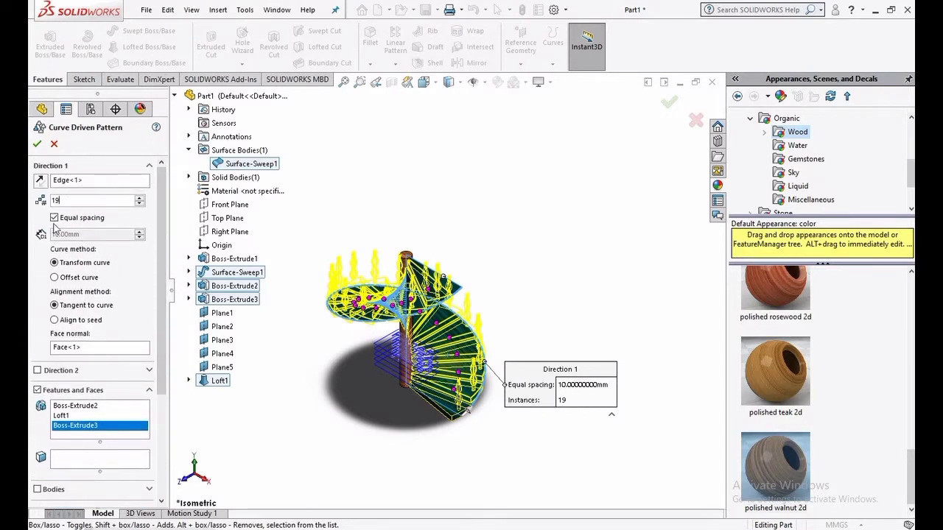
left_click(38, 145)
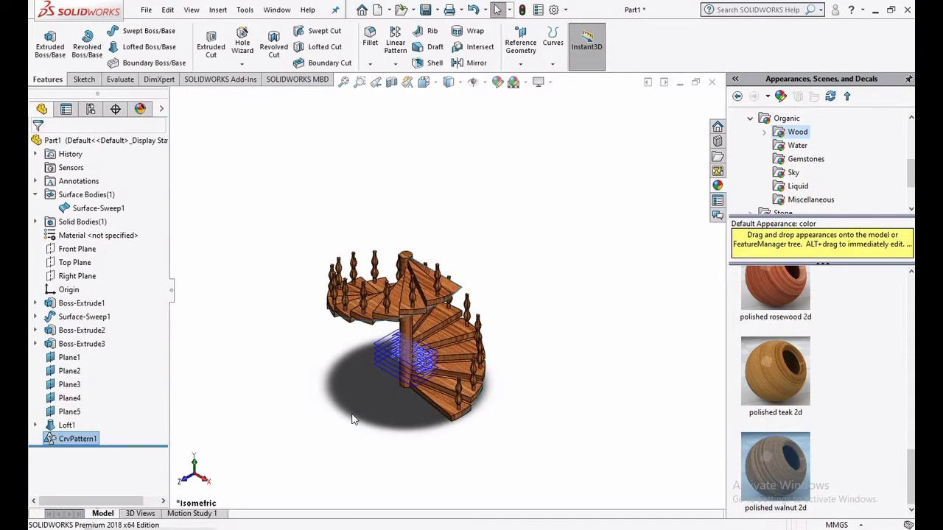
Hide the swept surface Surface-Sweep1 beneath the stair treads
scroll(417, 362, "down", 8)
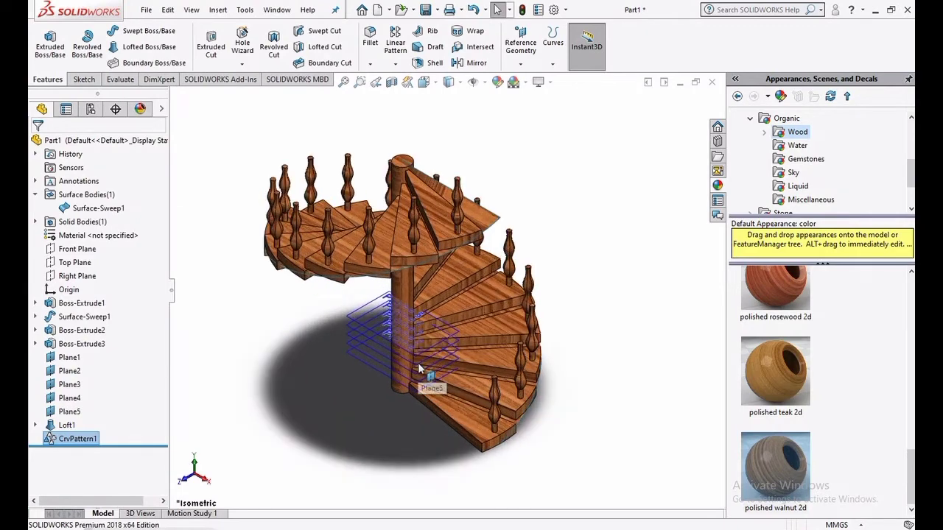
scroll(488, 345, "down", 3)
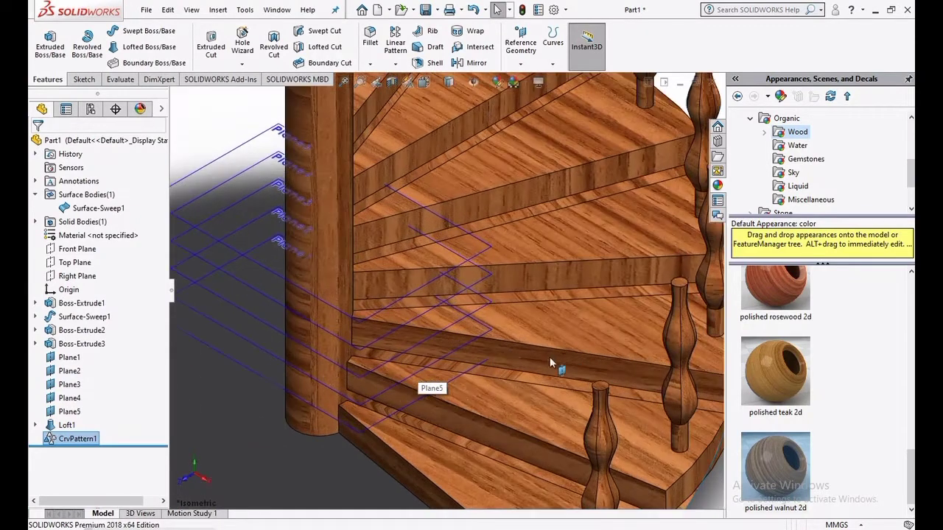
right_click(506, 375)
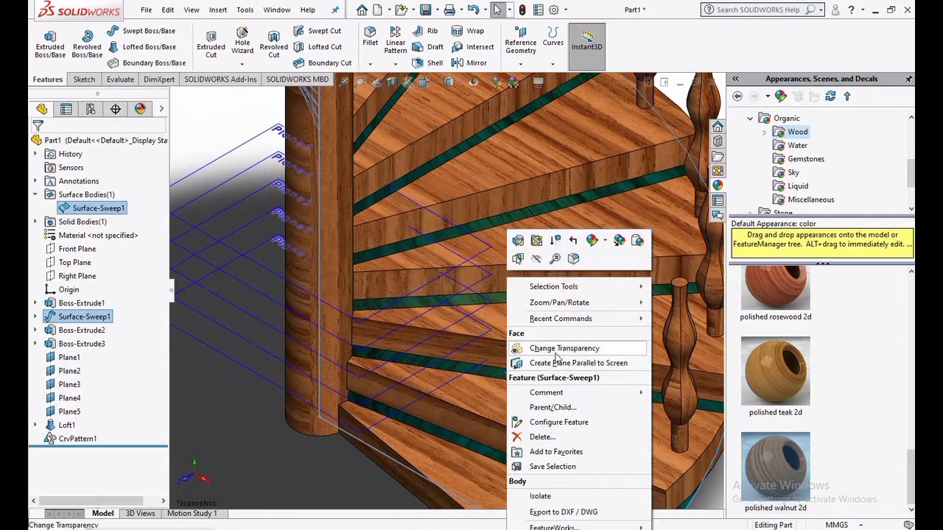
left_click(538, 260)
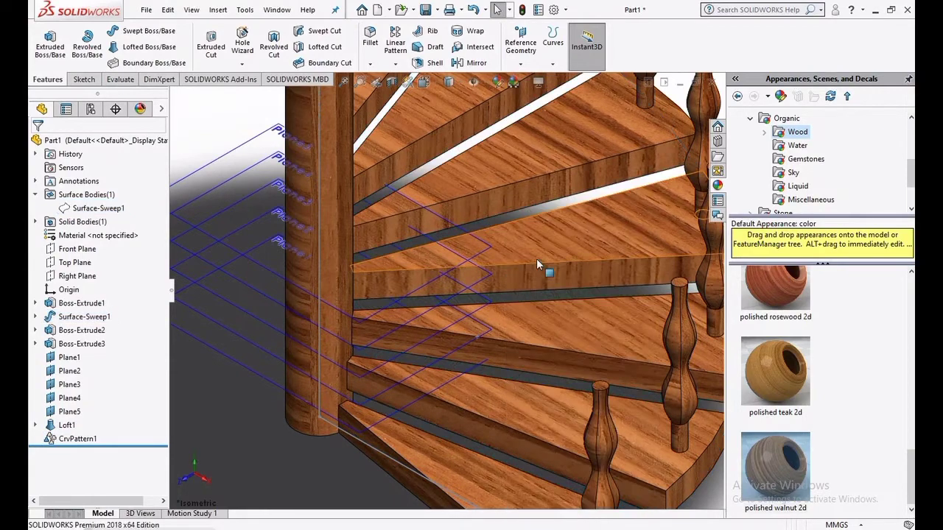
Hide the five reference planes, Plane5 through Plane1, around the central column
scroll(520, 269, "up", 5)
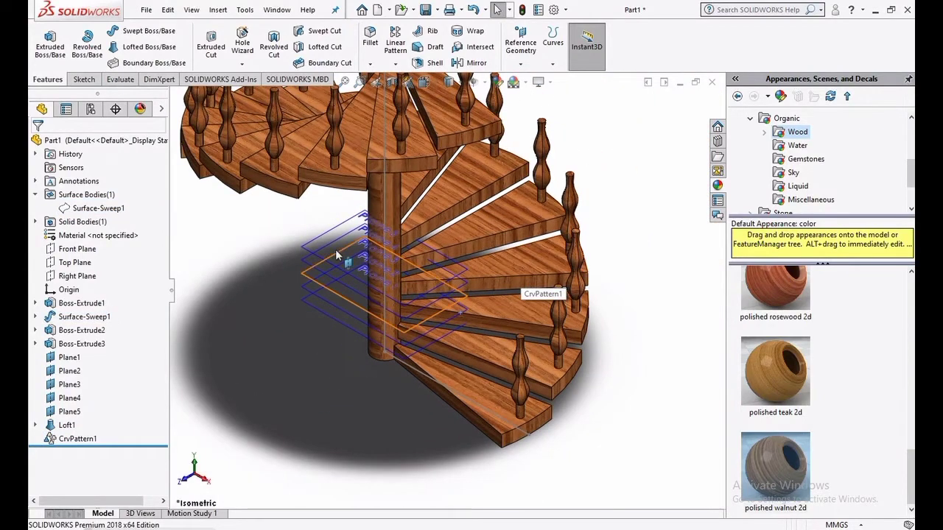
scroll(335, 251, "down", 5)
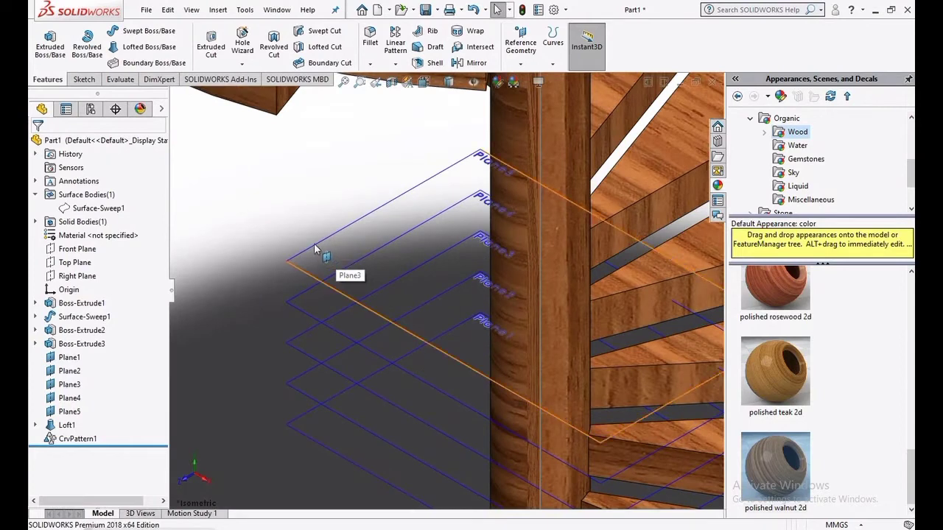
right_click(317, 248)
left_click(364, 228)
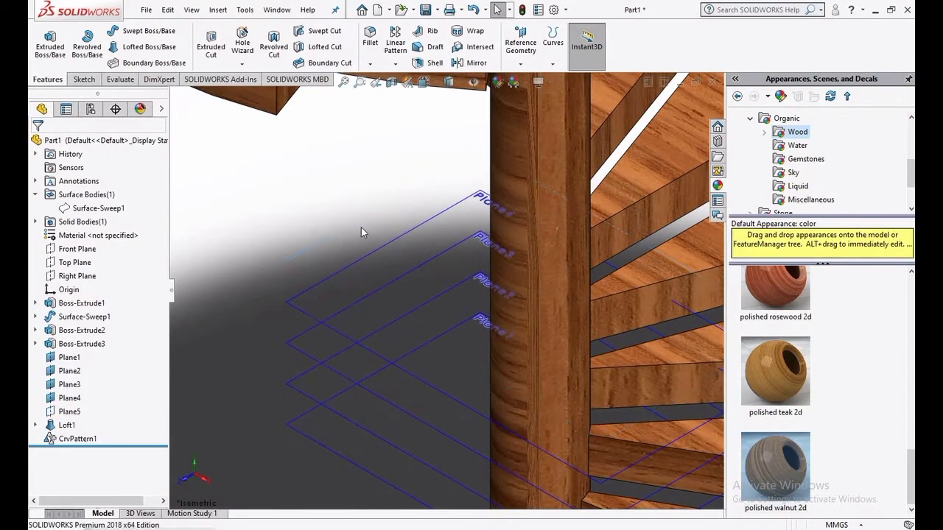
right_click(328, 283)
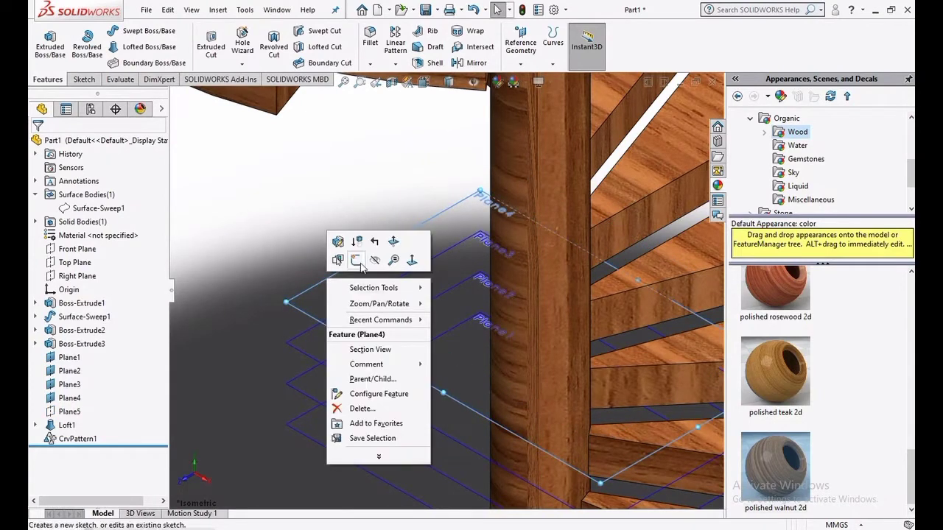
left_click(373, 261)
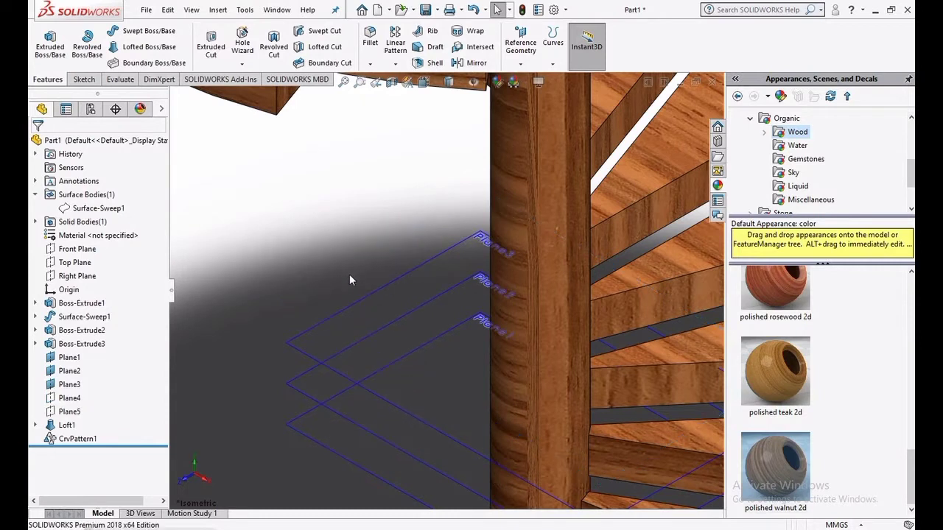
right_click(339, 311)
left_click(388, 293)
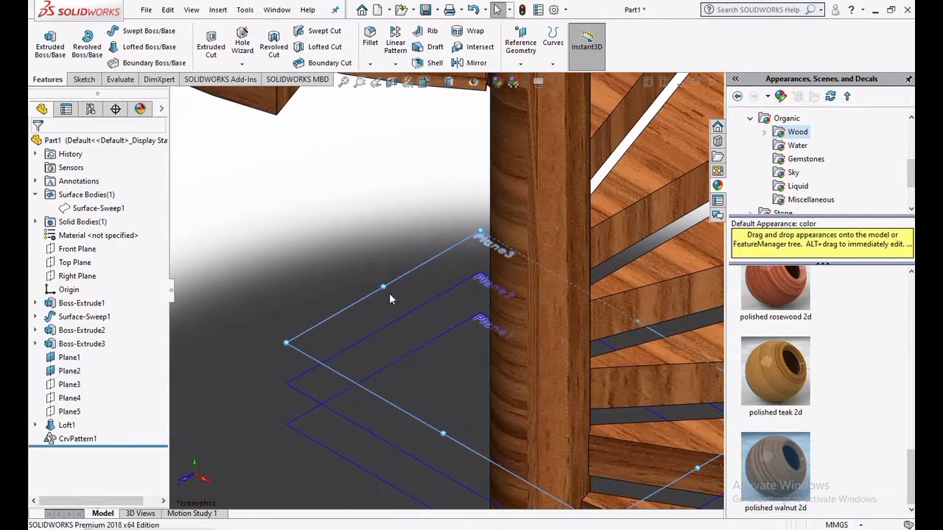
right_click(364, 336)
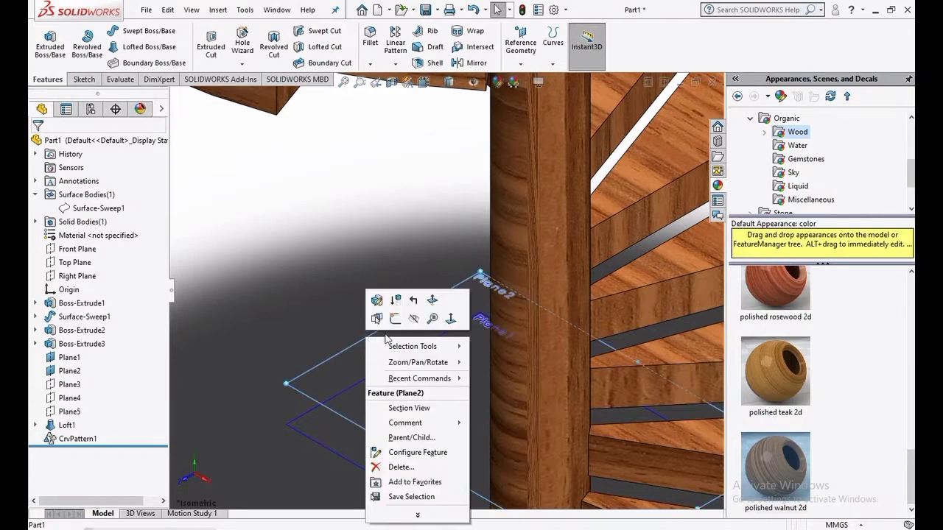
left_click(411, 321)
right_click(386, 365)
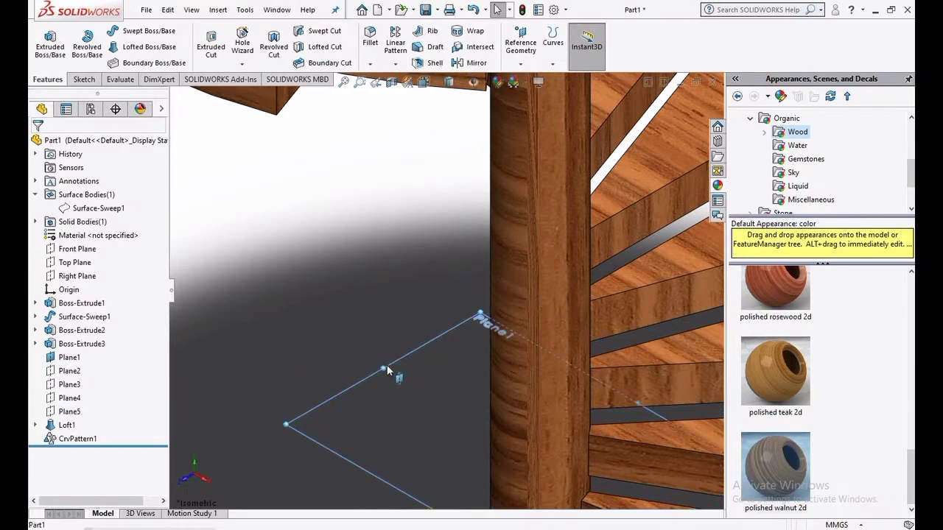
left_click(431, 349)
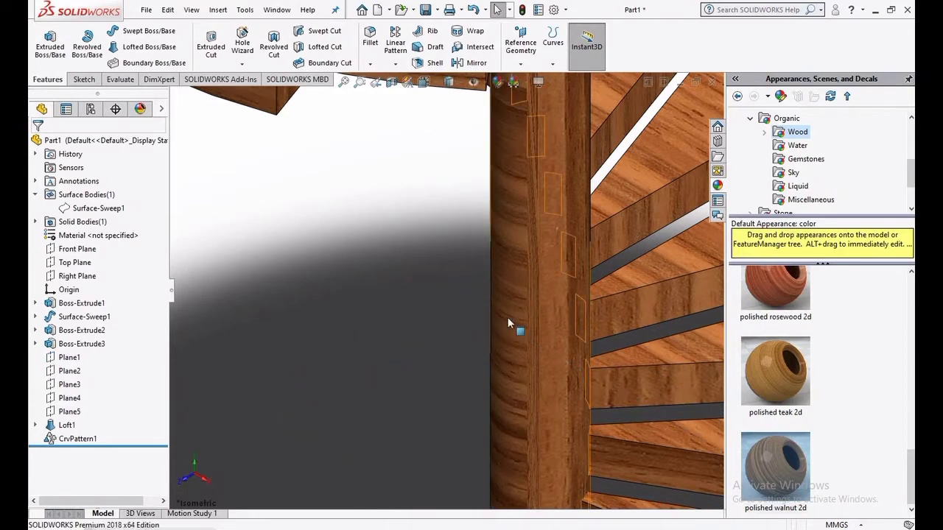
Create three reference planes above the central column's top face, spaced 20 mm apart
key("f")
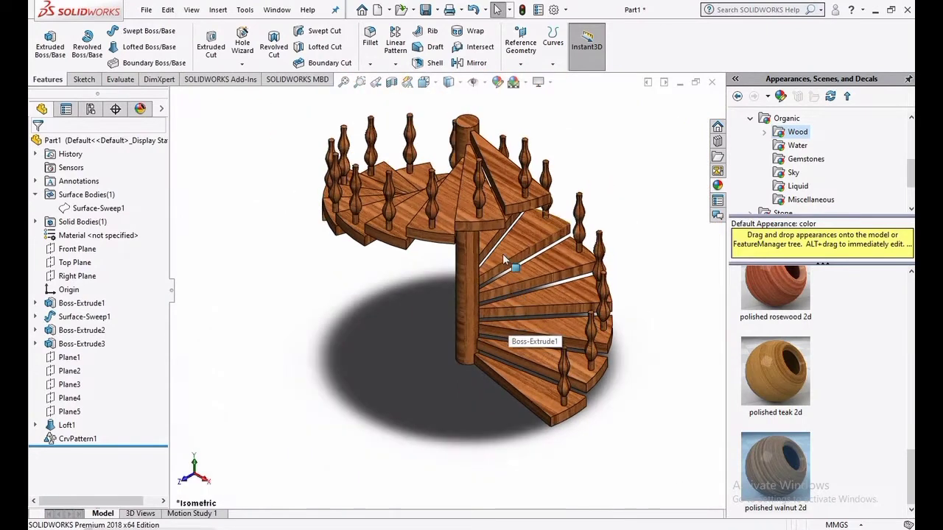
scroll(503, 253, "down", 2)
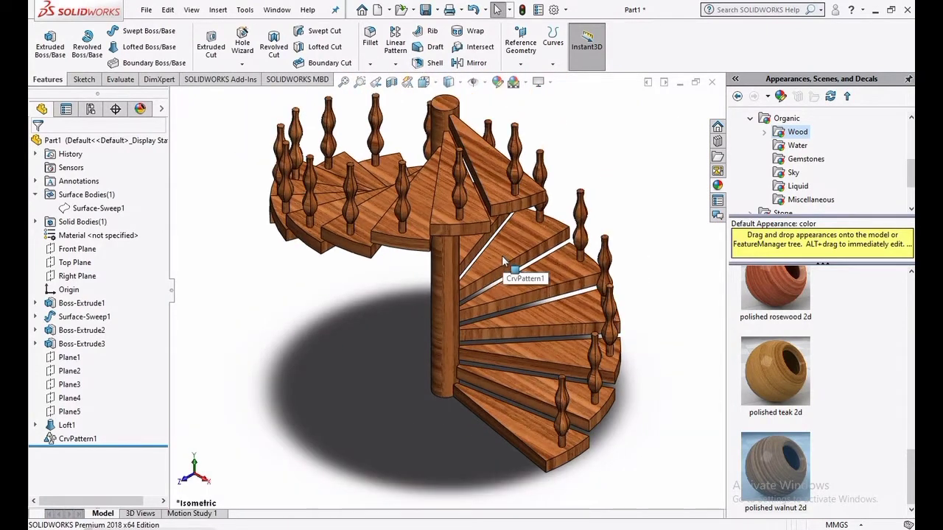
left_click_drag(446, 188, 441, 248)
scroll(446, 162, "down", 3)
scroll(448, 133, "up", 4)
scroll(449, 127, "down", 3)
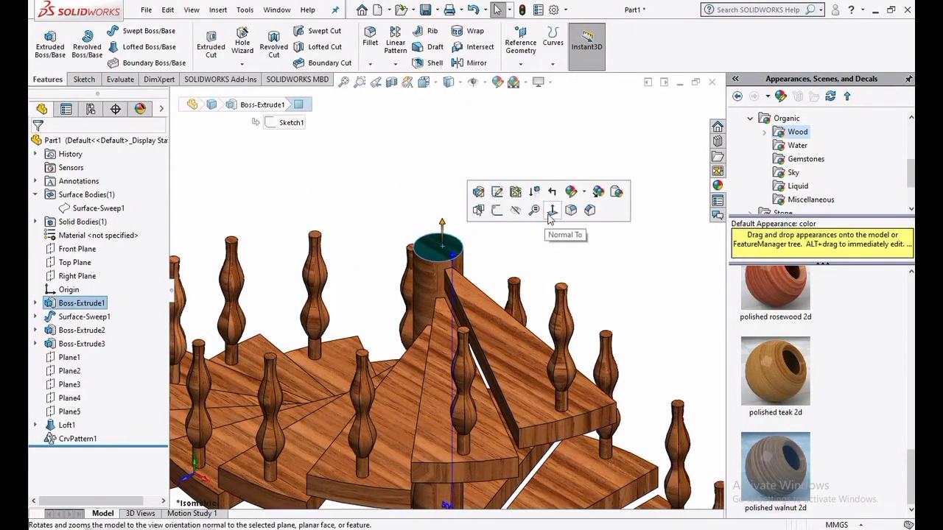
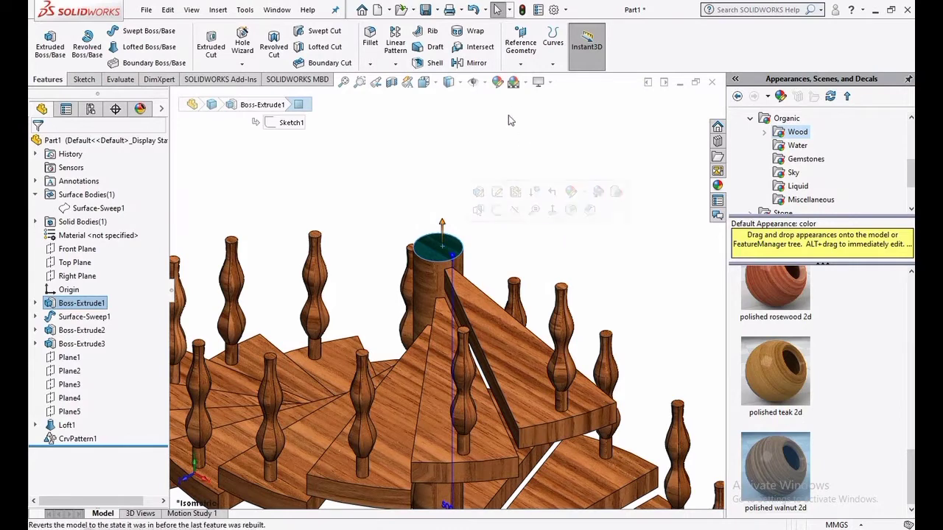
left_click(520, 69)
left_click(526, 79)
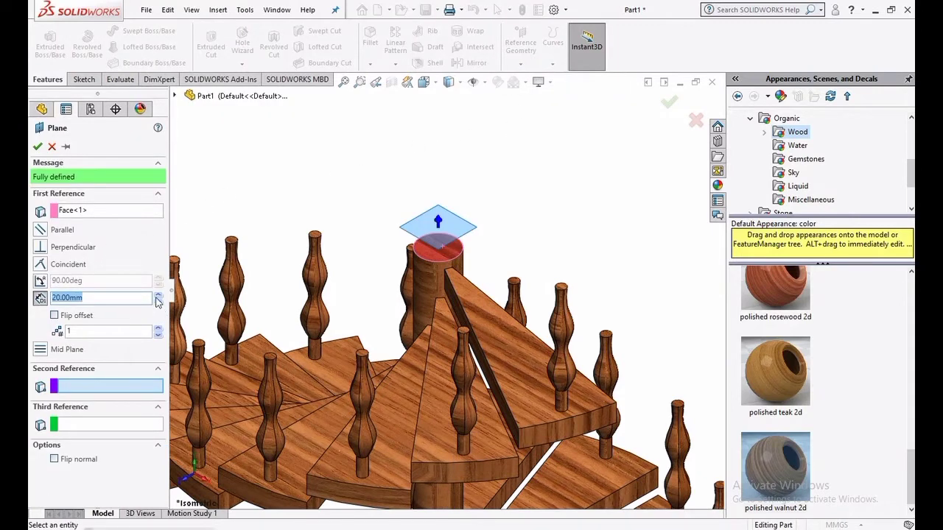
left_click(158, 329)
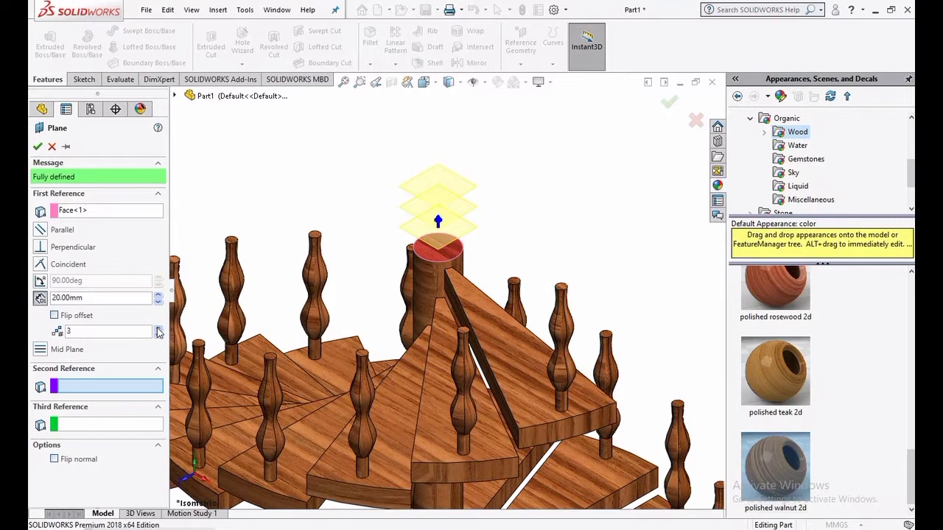
left_click(37, 147)
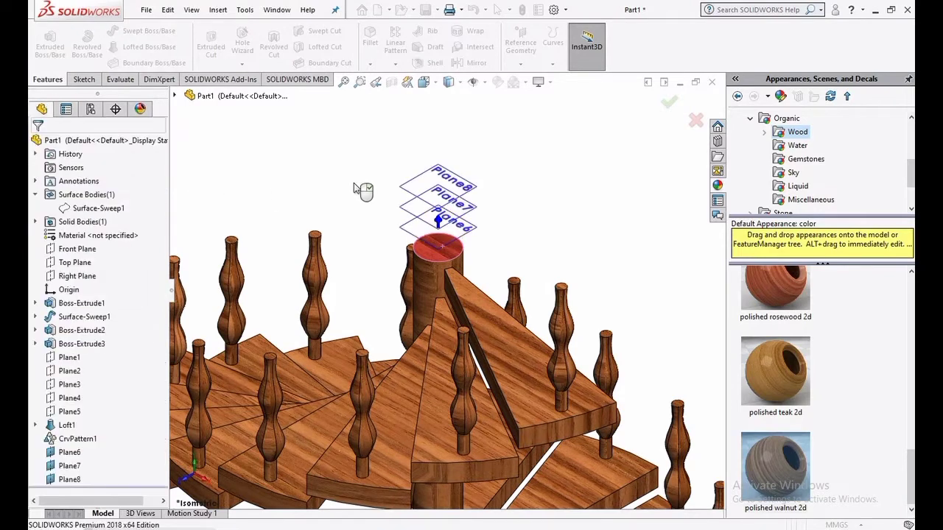
Sketch a circle of 20 mm radius on the central column's top face, centred on the origin and matching the column's edge
scroll(527, 217, "down", 3)
scroll(449, 258, "down", 3)
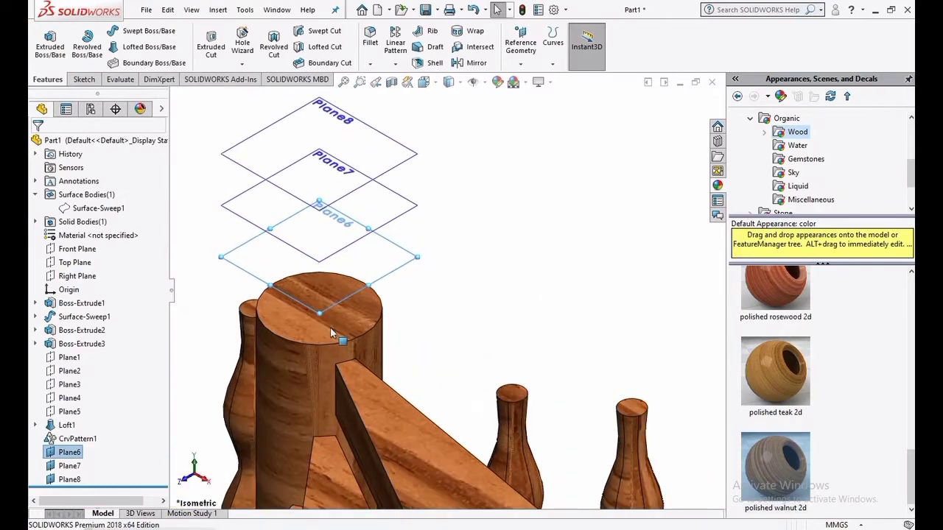
left_click(328, 318)
left_click(439, 282)
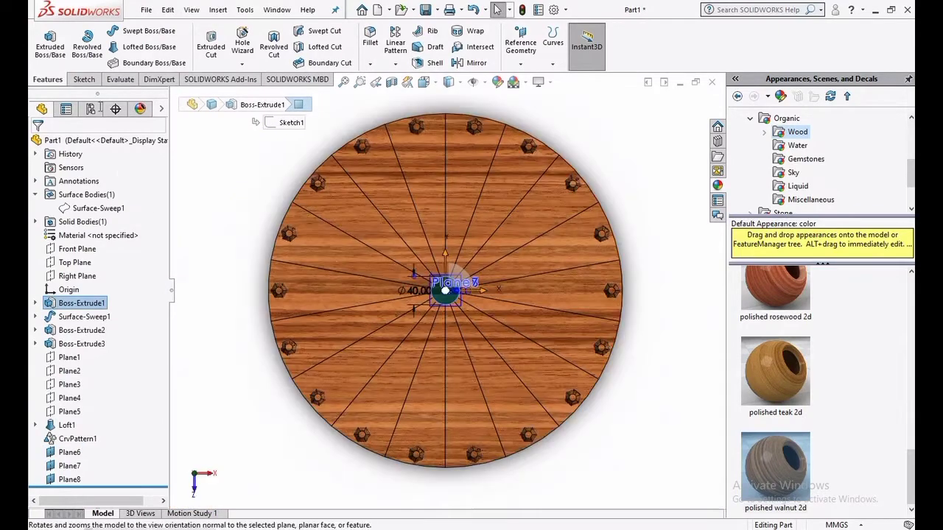
left_click(93, 79)
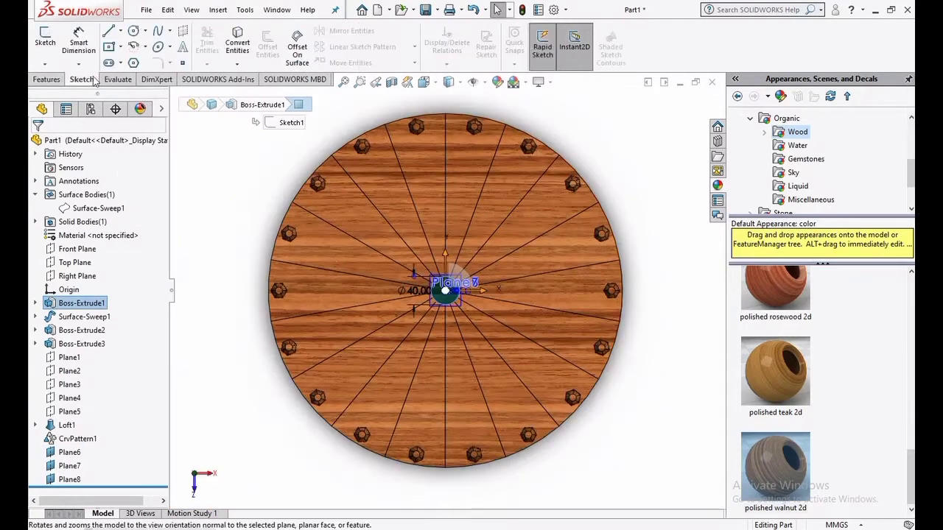
left_click(134, 31)
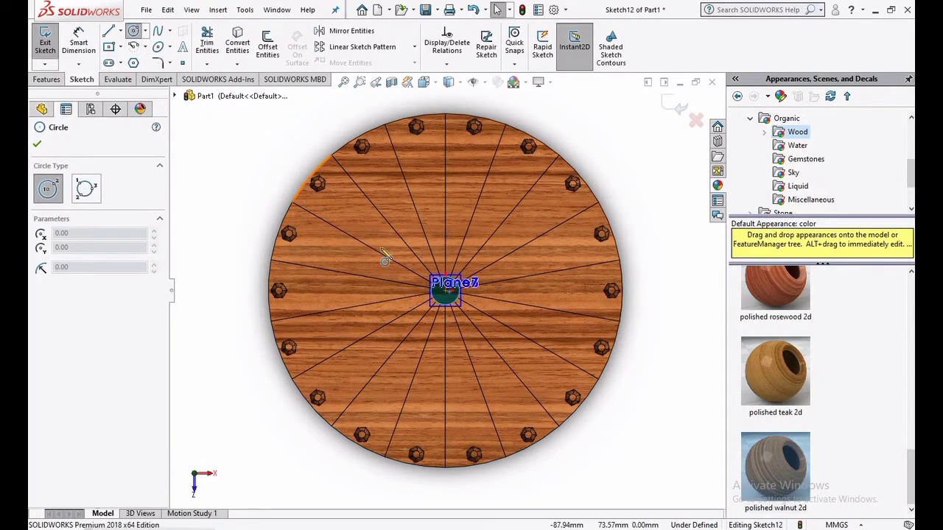
scroll(445, 295, "down", 1)
scroll(447, 295, "down", 5)
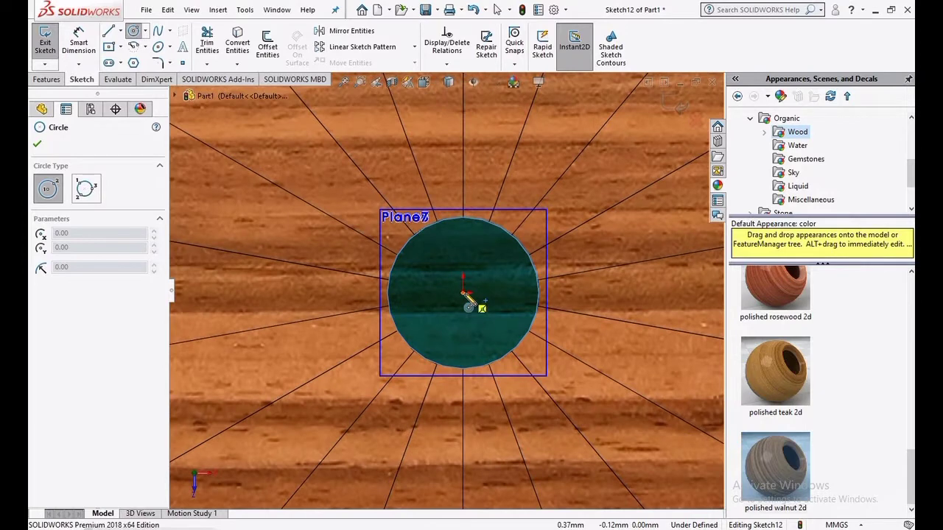
left_click(464, 297)
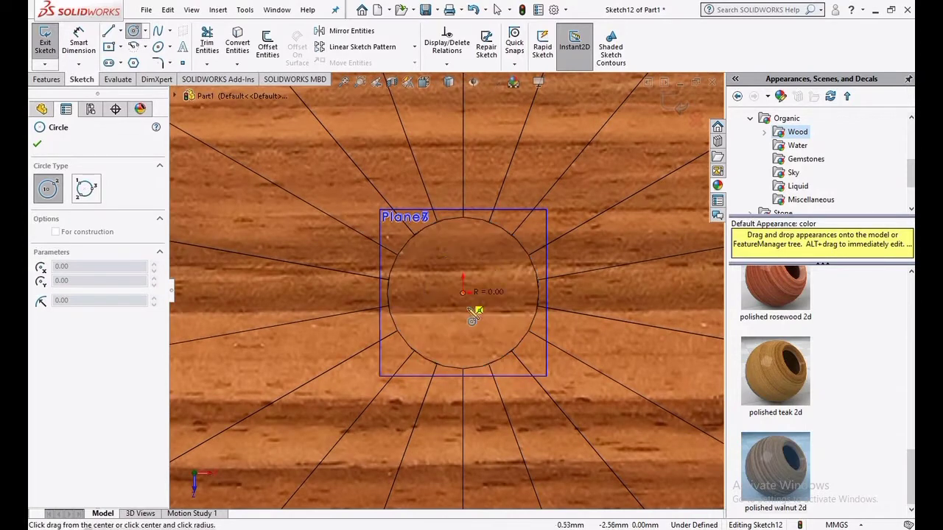
left_click(500, 375)
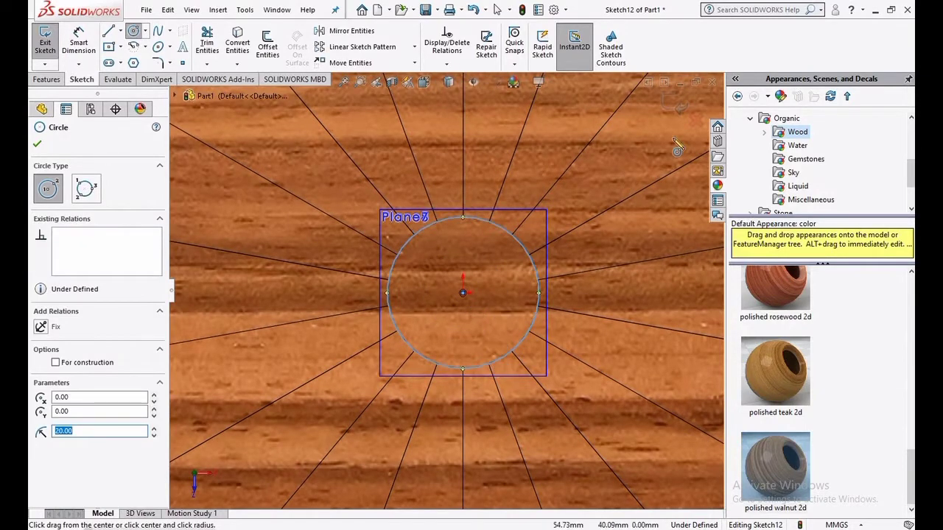
left_click(678, 101)
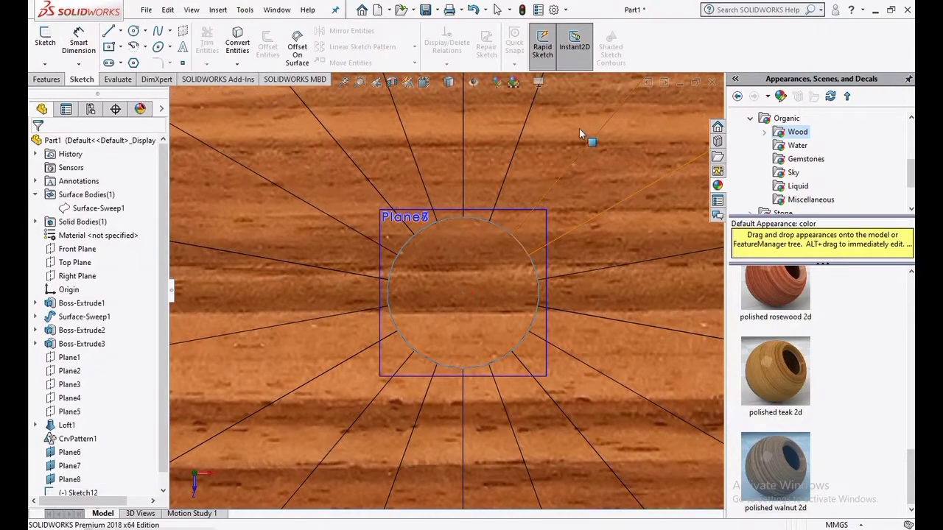
Sketch a six-sided polygon on Plane6, centred on the origin, with an inscribed circle about 42 mm in diameter
left_click(425, 82)
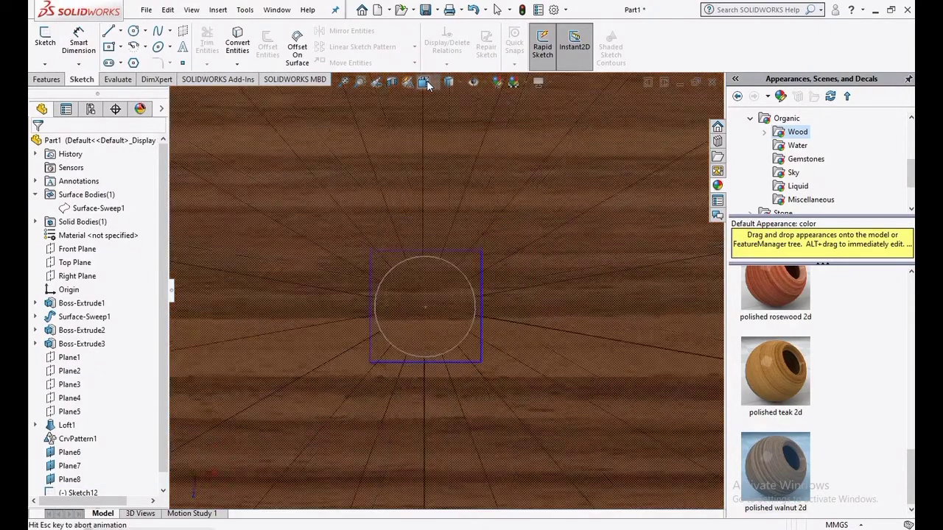
left_click(426, 82)
left_click(492, 117)
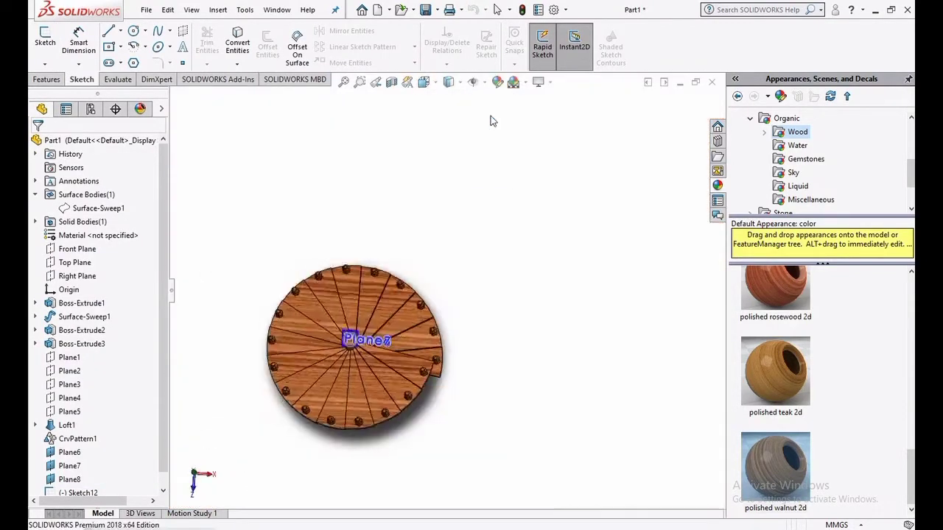
scroll(469, 305, "down", 4)
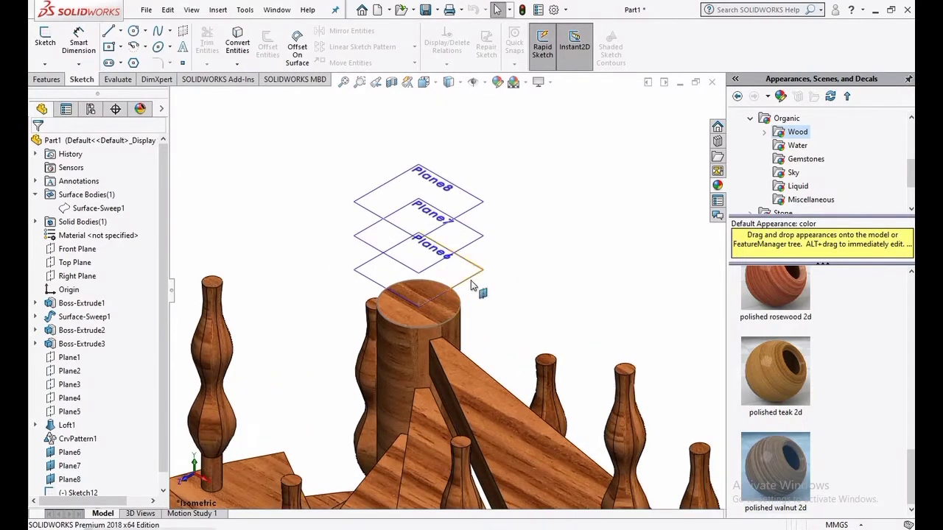
left_click(472, 286)
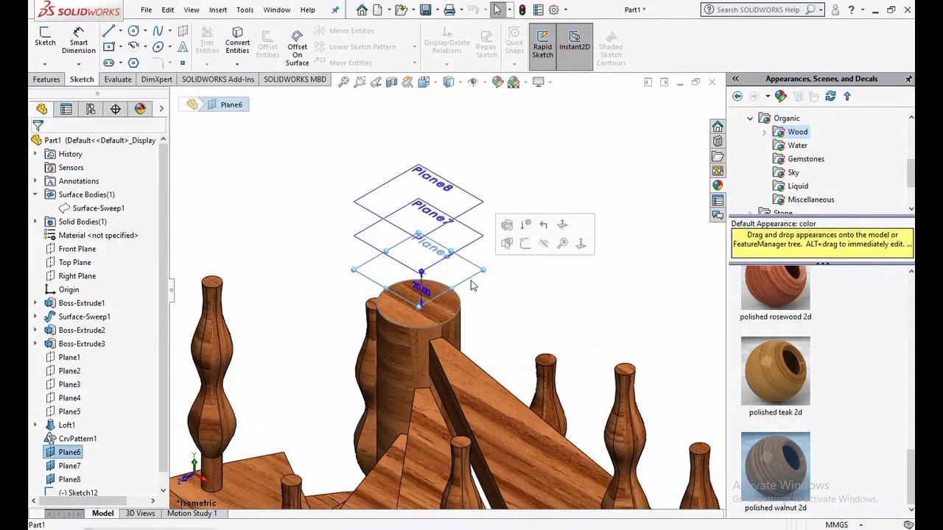
left_click(579, 244)
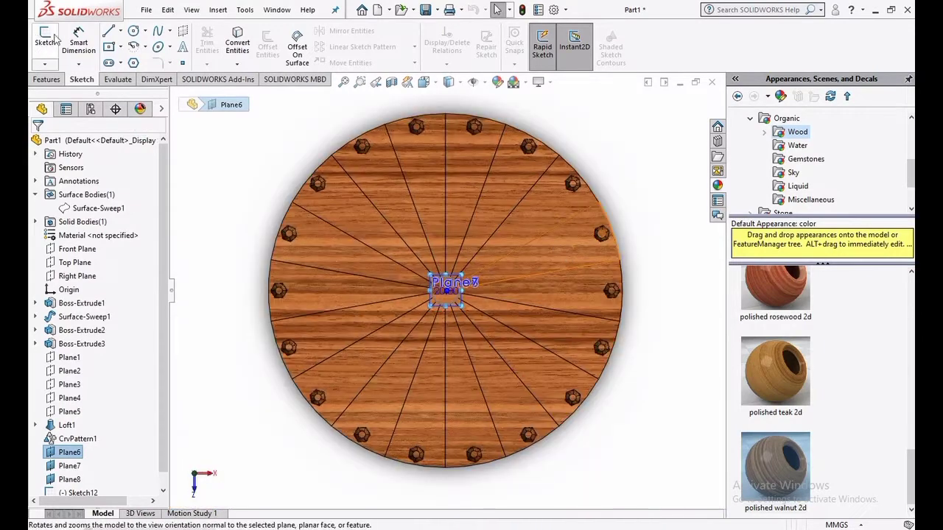
left_click(133, 62)
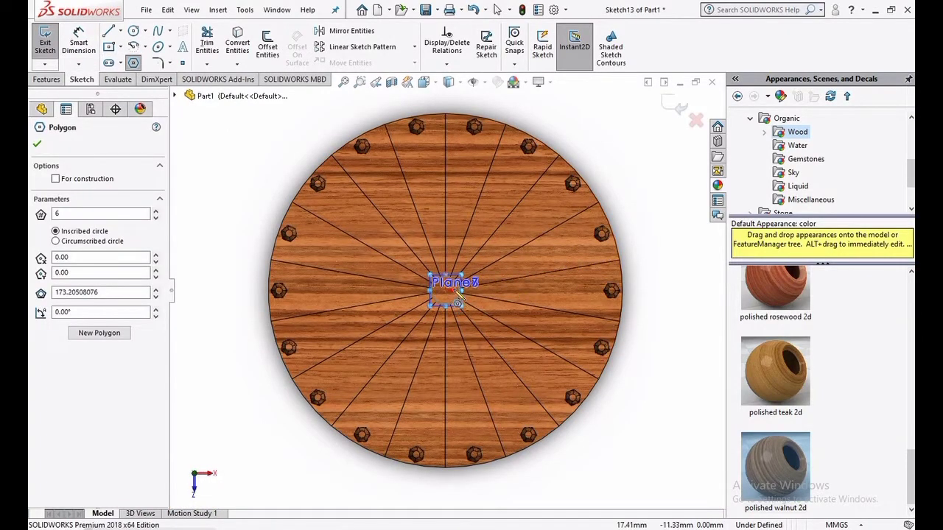
scroll(450, 294, "down", 5)
scroll(420, 296, "down", 5)
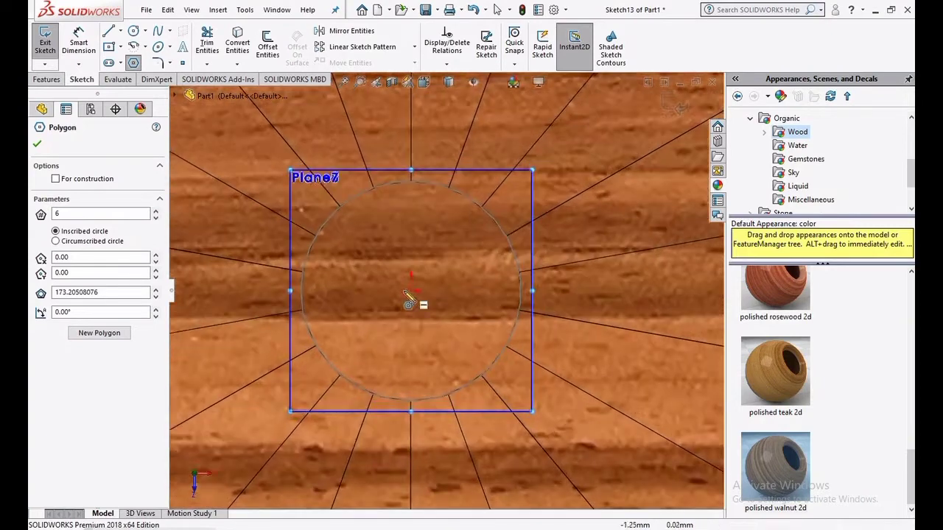
left_click(411, 291)
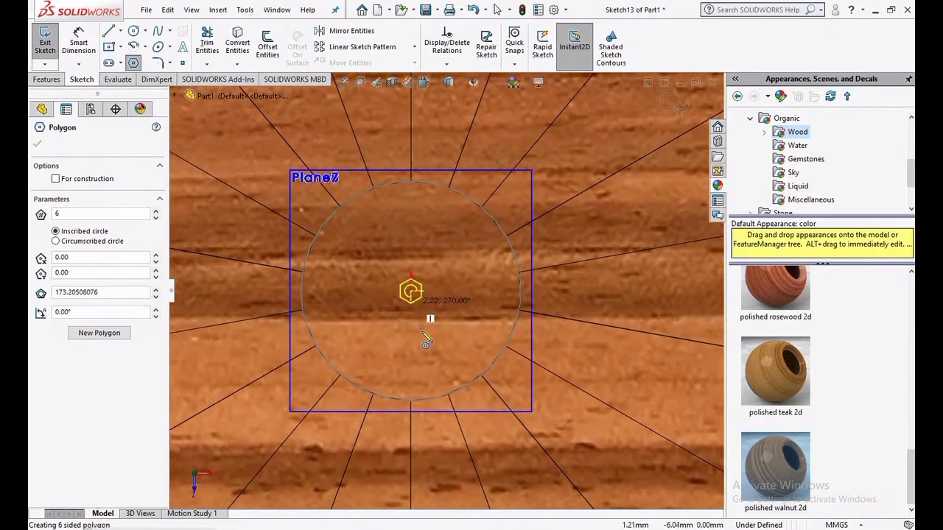
left_click(546, 291)
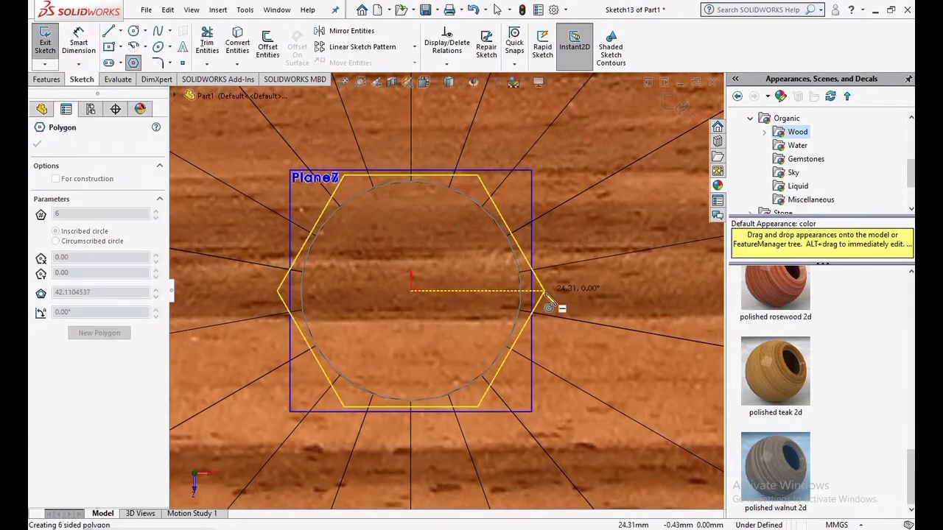
right_click(394, 251)
left_click(395, 251)
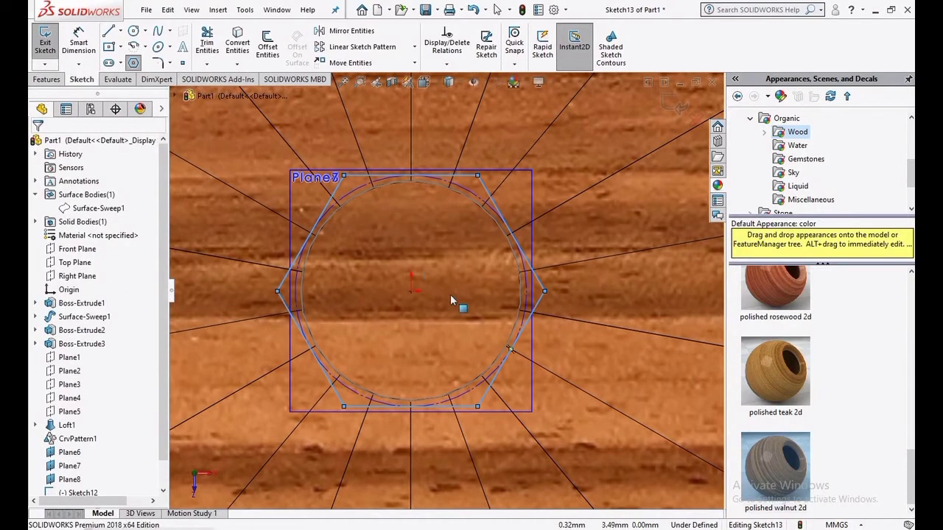
Set the radius of the hexagon's inscribed construction circle to 30 mm and finish the sketch
left_click(525, 306)
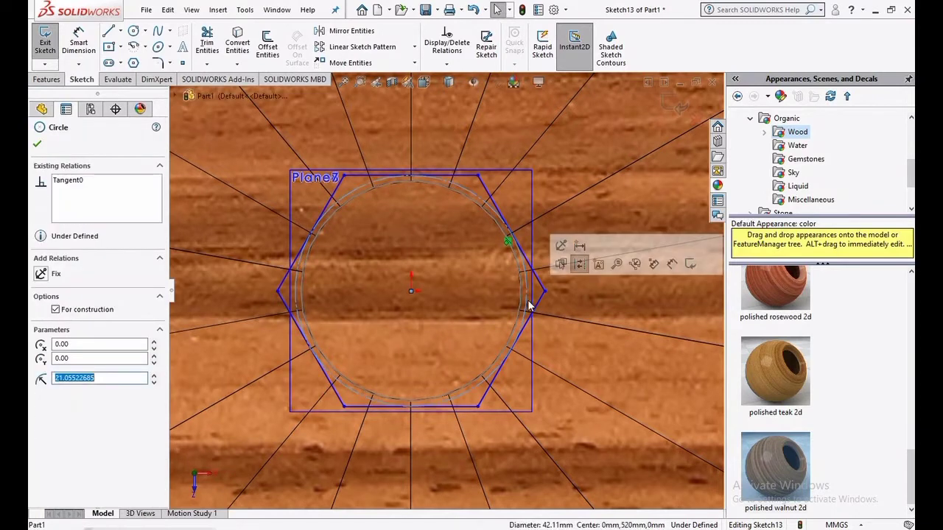
type("30")
key("Return")
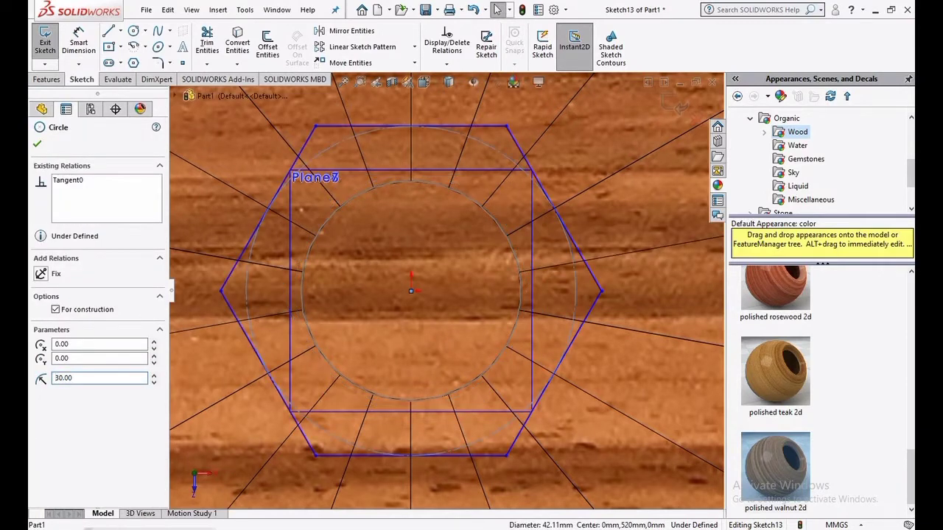
scroll(678, 125, "up", 1)
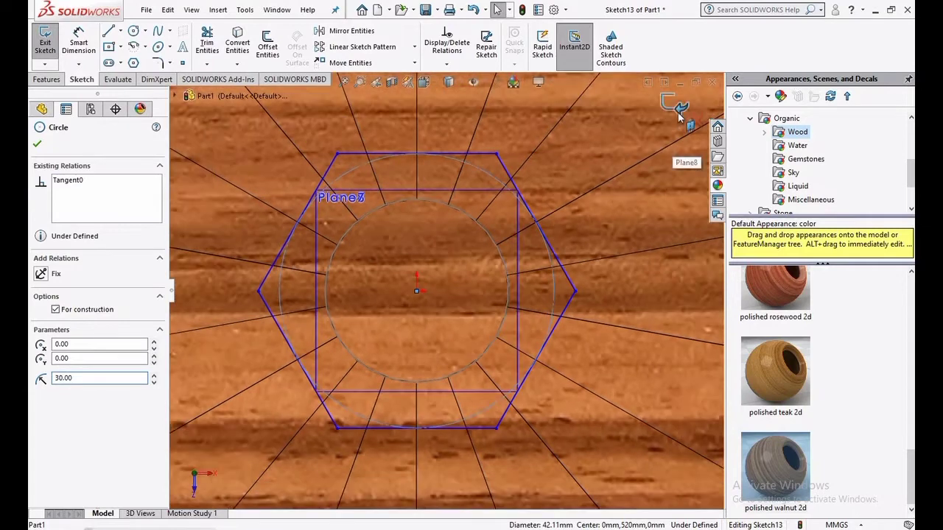
left_click(678, 109)
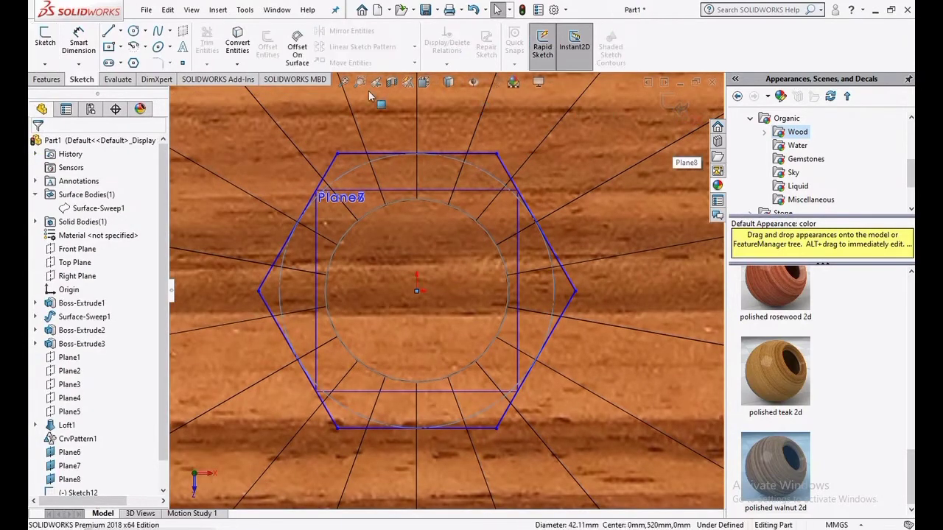
Sketch a circle on Plane7, centred on the origin and matching the column's outline, and finish the sketch
left_click(424, 82)
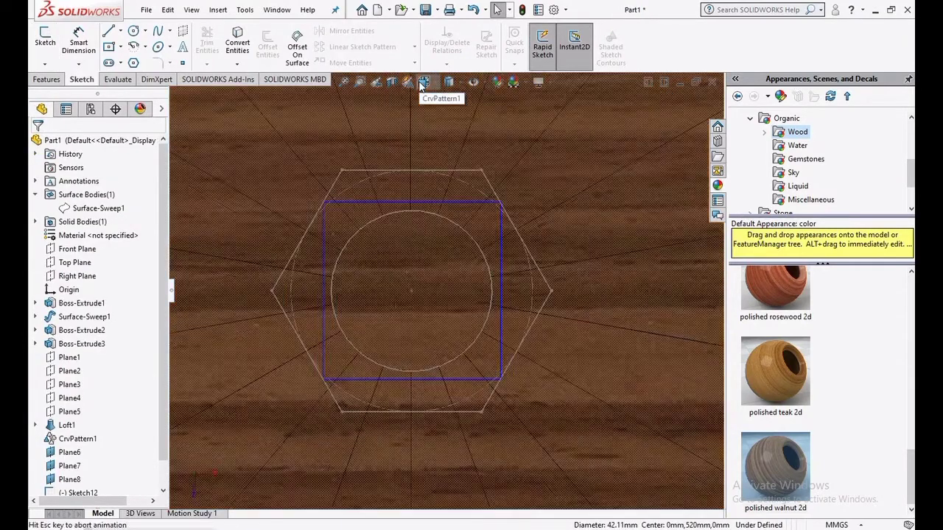
left_click(424, 82)
left_click(494, 118)
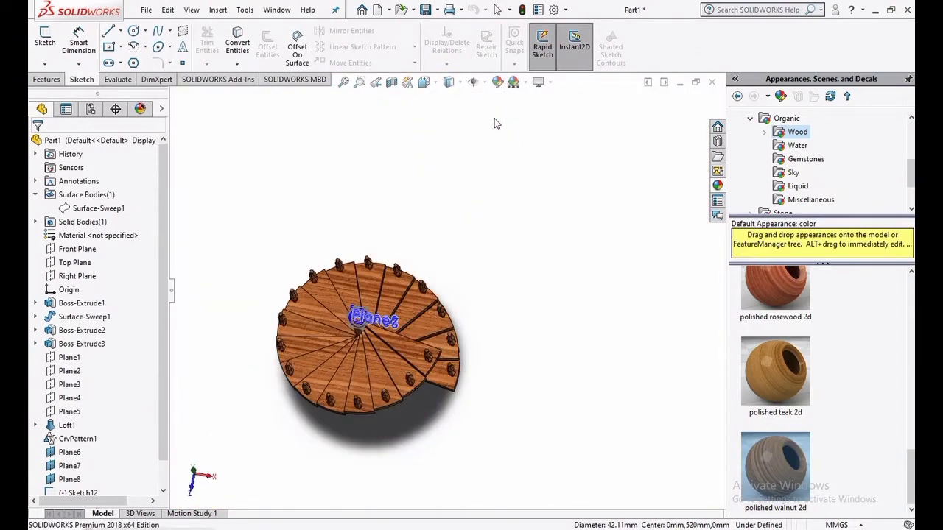
scroll(449, 280, "down", 5)
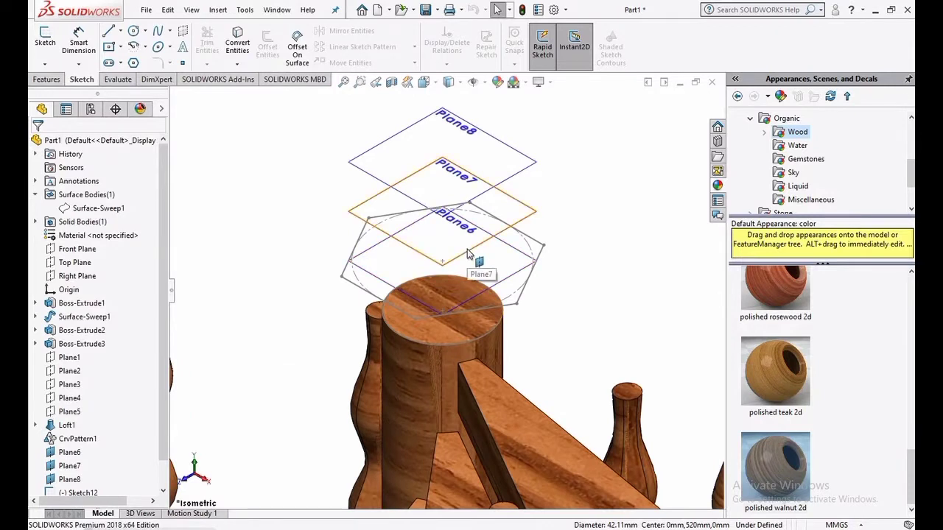
right_click(468, 253)
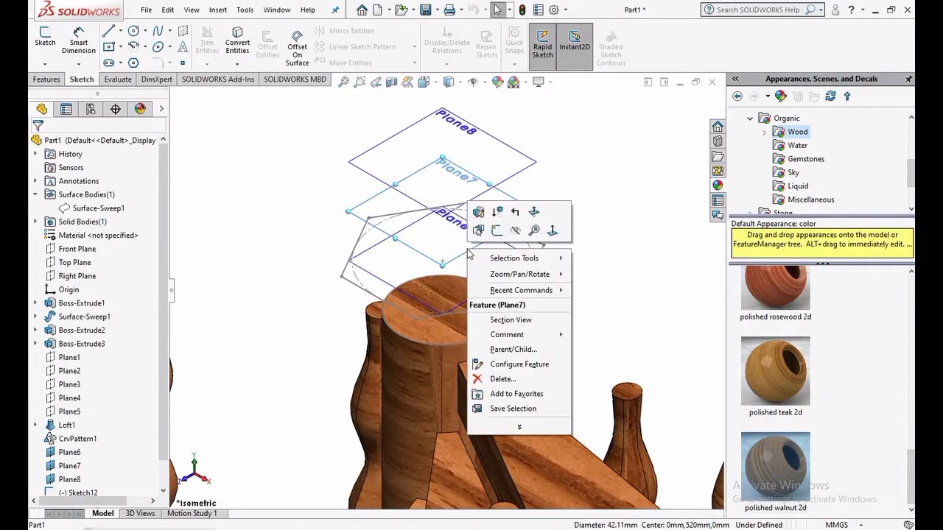
left_click(552, 232)
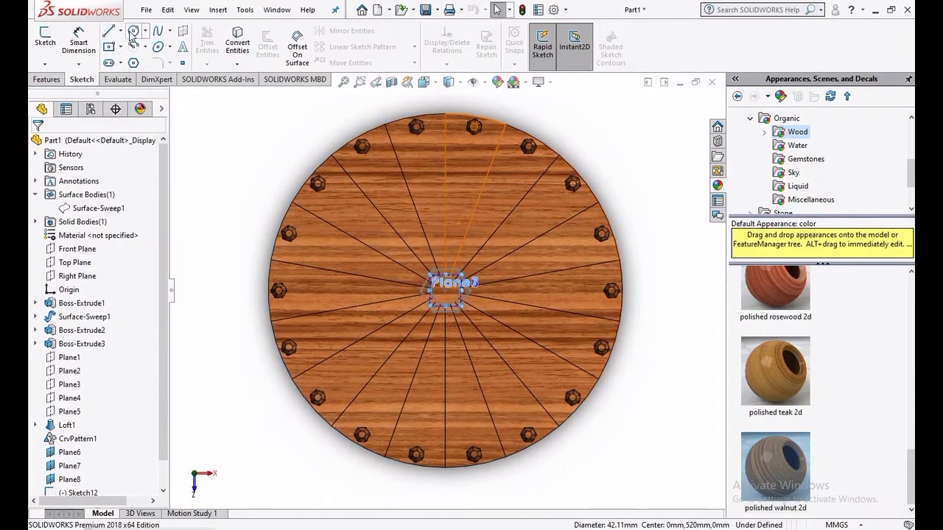
left_click(134, 32)
scroll(437, 305, "down", 5)
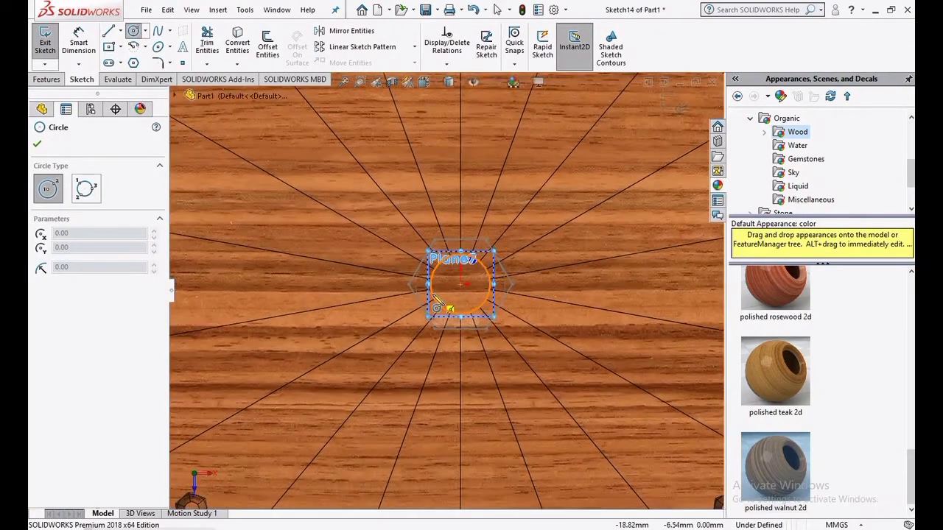
scroll(442, 302, "down", 6)
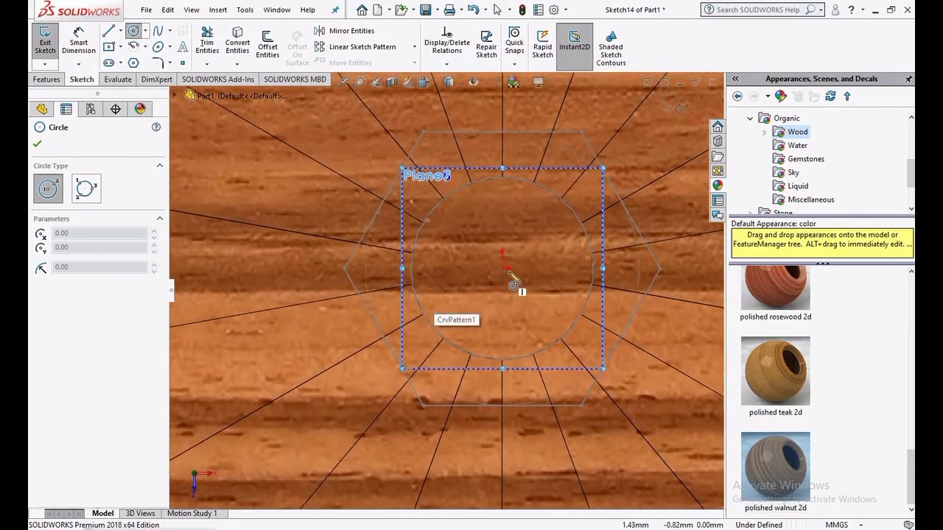
left_click(503, 270)
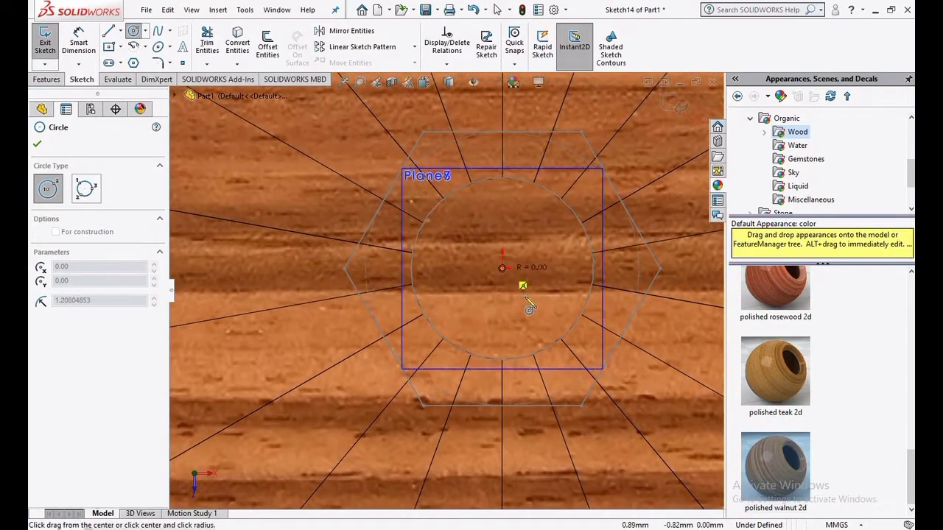
left_click(572, 357)
key("Escape")
key("ctrl+b")
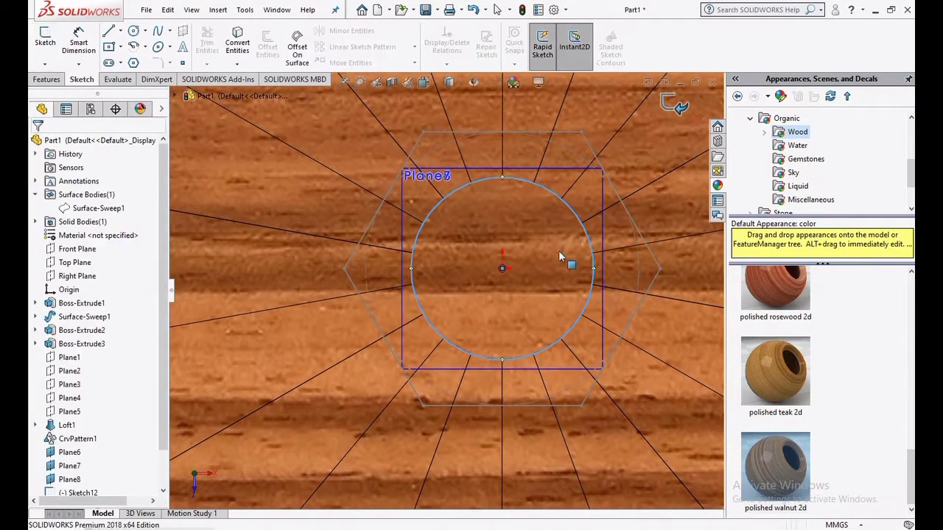
Sketch a circle of 20 mm radius on Plane8, centred on the origin and matching the column's outline, and finish the sketch
scroll(558, 251, "up", 5)
scroll(557, 243, "up", 1)
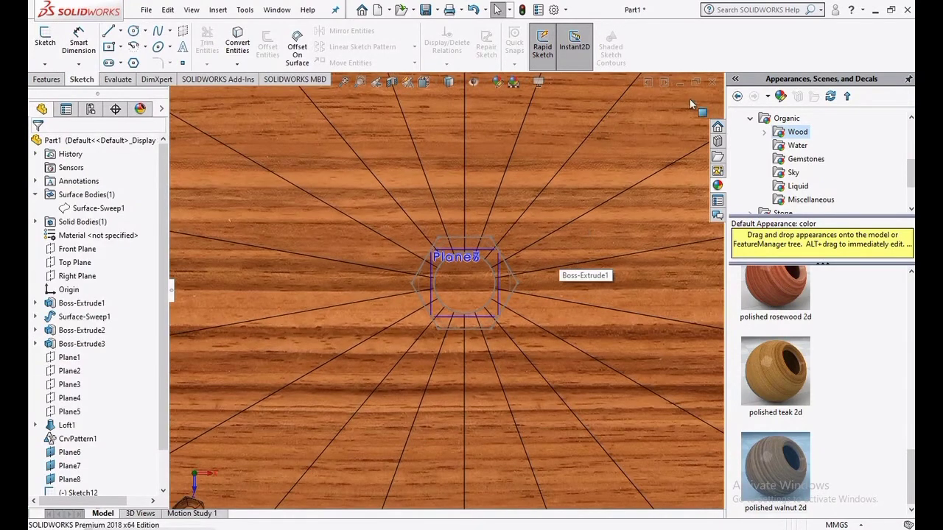
key("z")
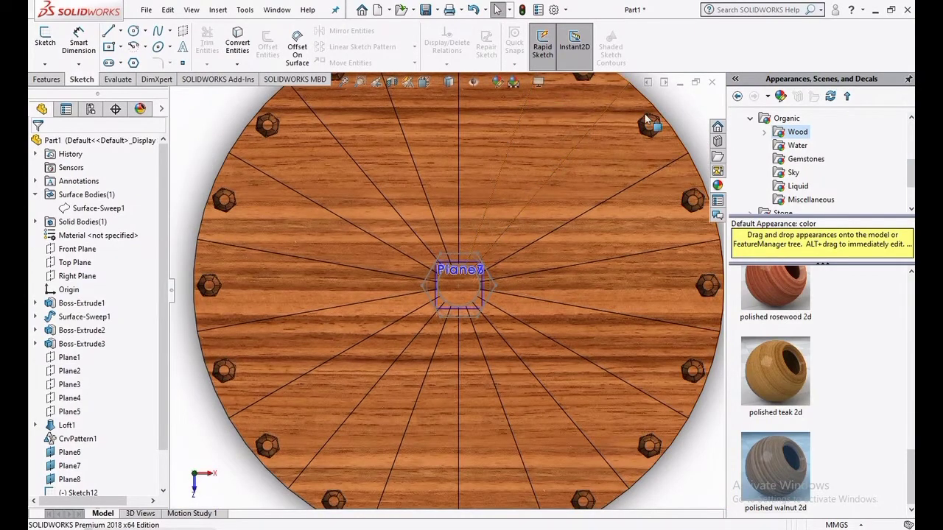
key("z")
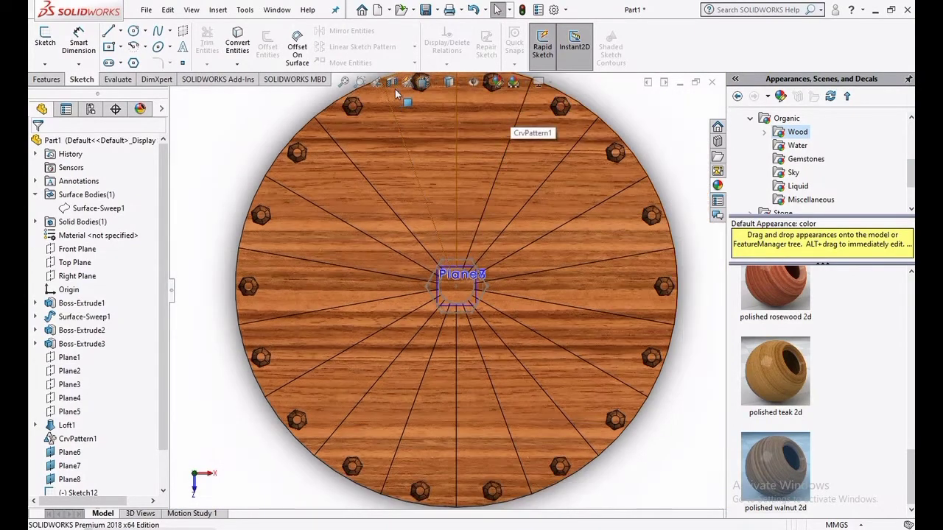
left_click(448, 82)
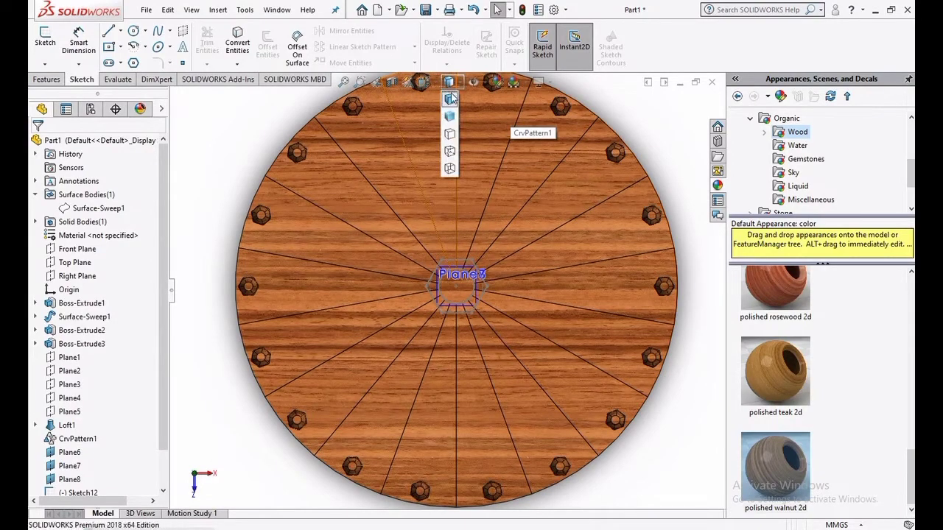
left_click(425, 83)
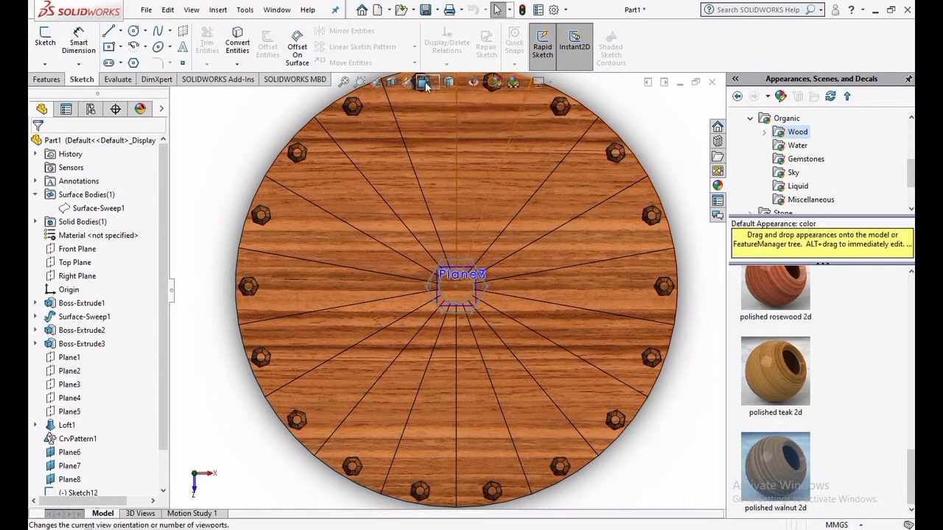
left_click(430, 86)
left_click(433, 89)
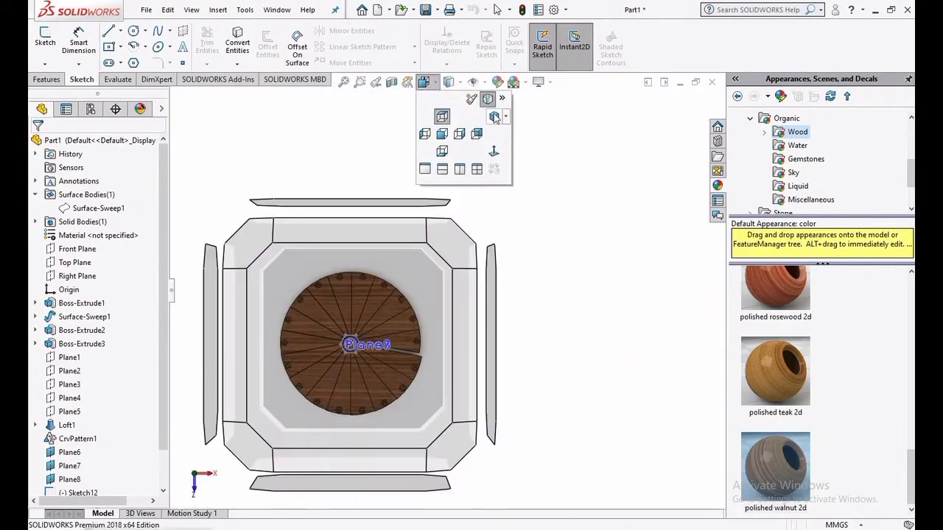
left_click(499, 116)
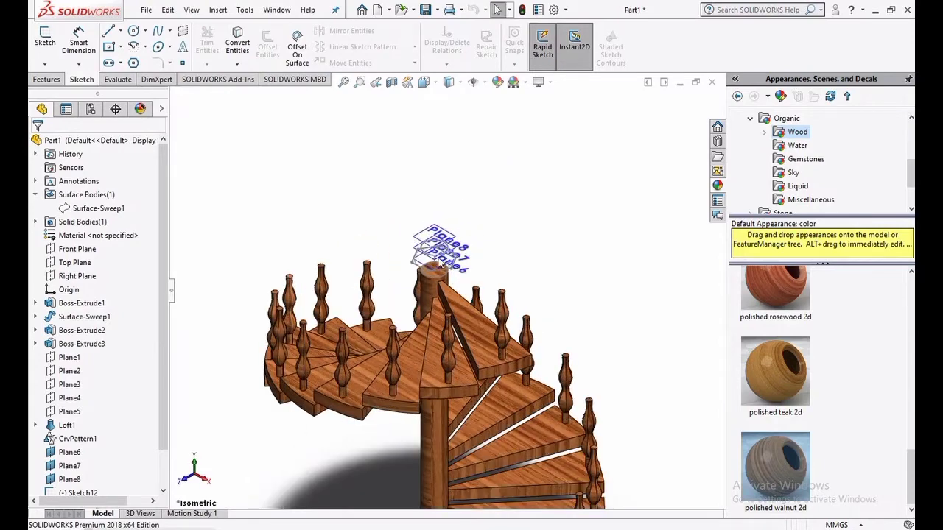
scroll(440, 264, "down", 5)
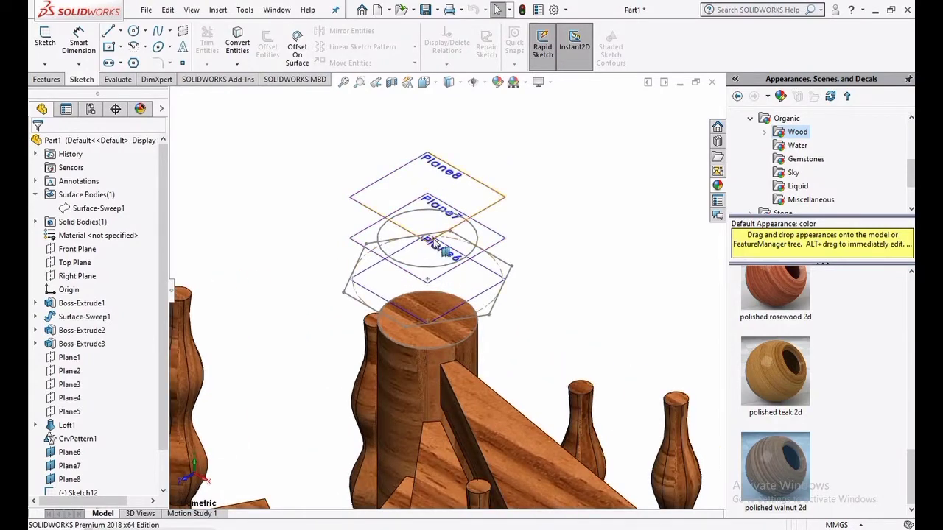
right_click(487, 213)
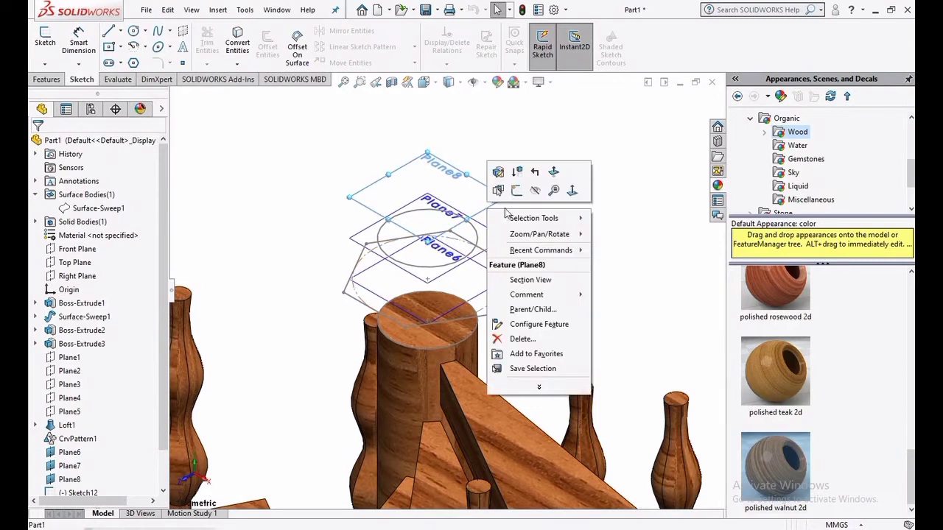
left_click(572, 192)
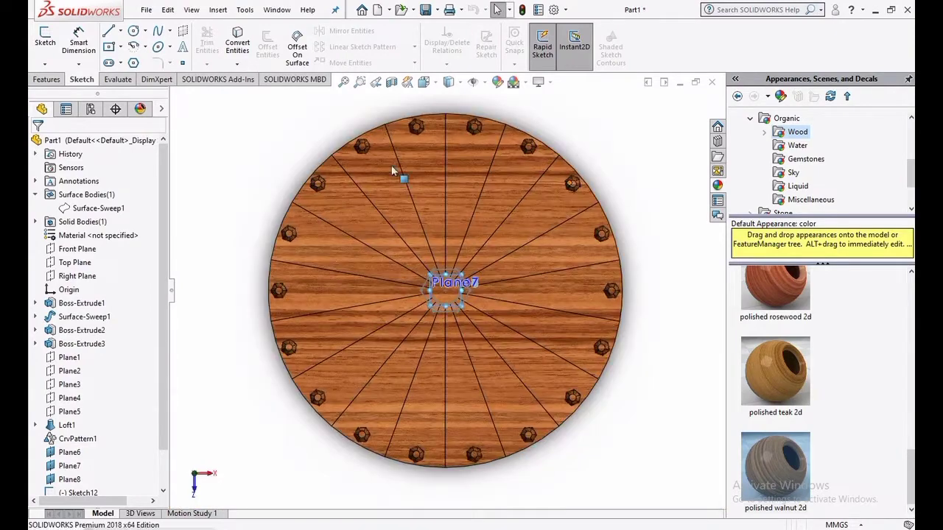
left_click(134, 31)
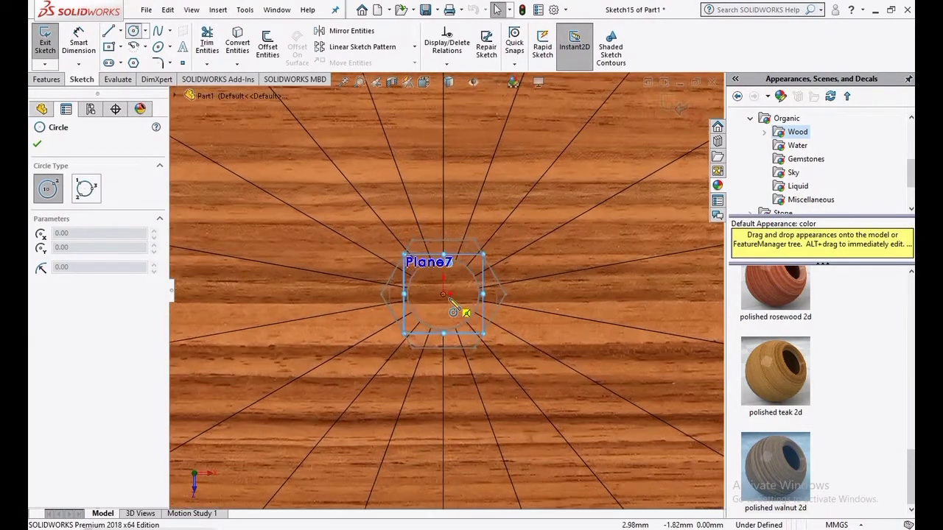
scroll(451, 303, "down", 5)
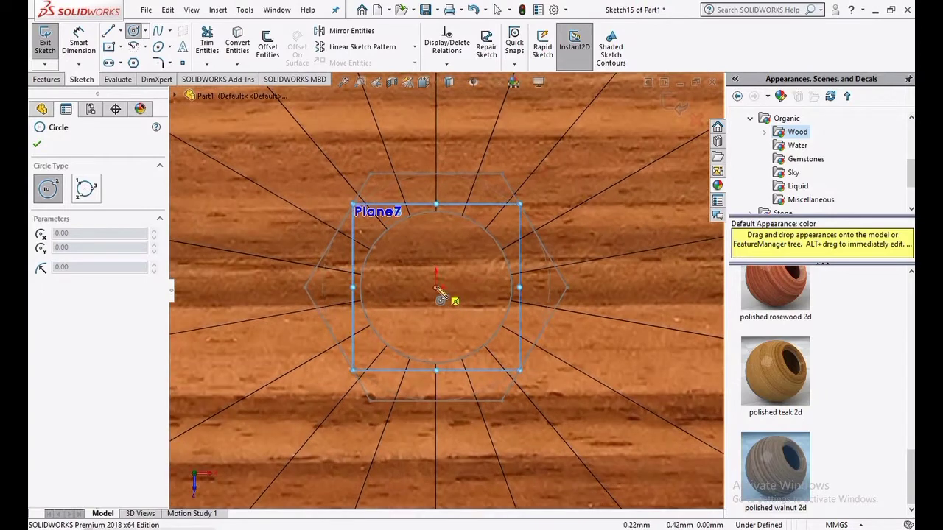
left_click(437, 288)
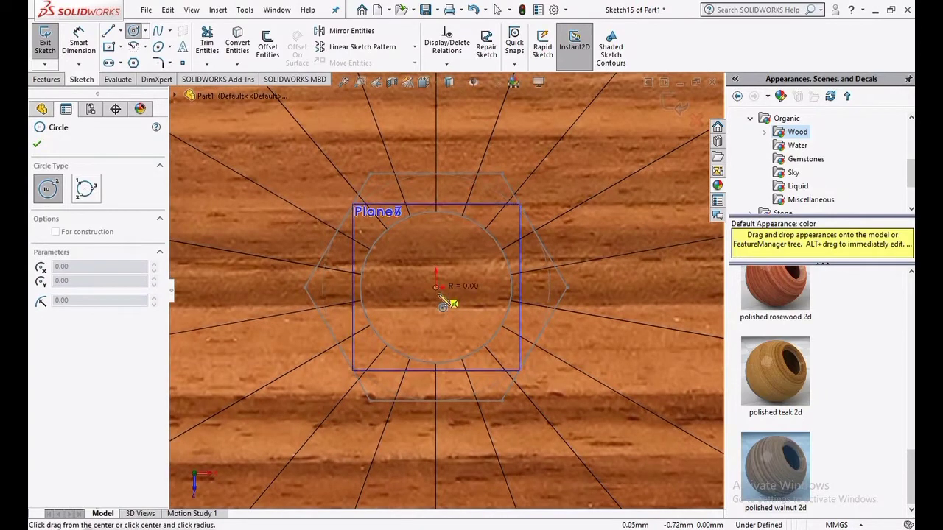
left_click(500, 341)
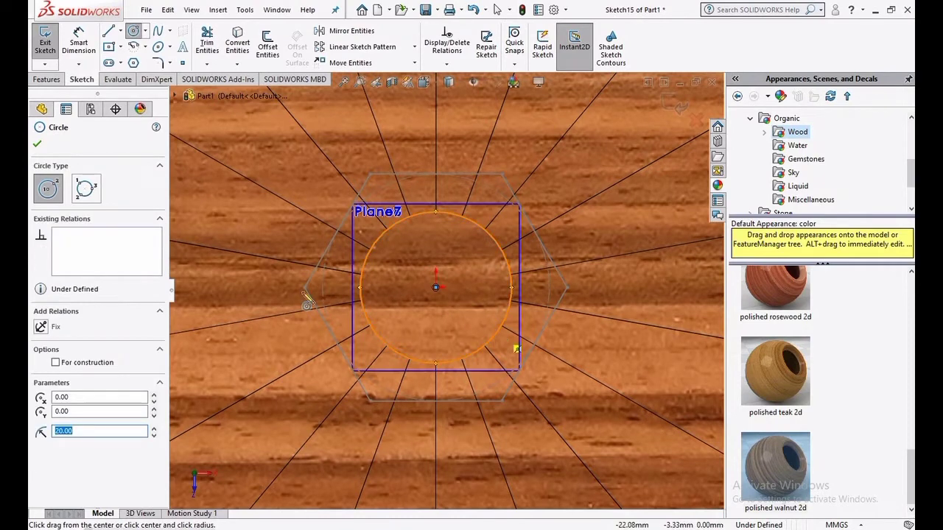
left_click(675, 104)
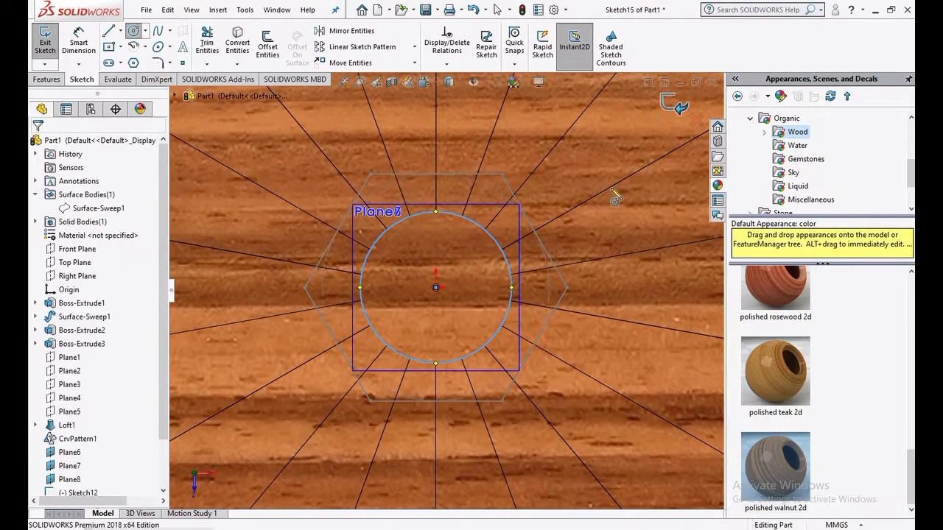
Loft a solid through the Plane8 circle, the Plane7 circle, the Plane6 hexagon and the circle on the column's top face
left_click(423, 83)
left_click(424, 82)
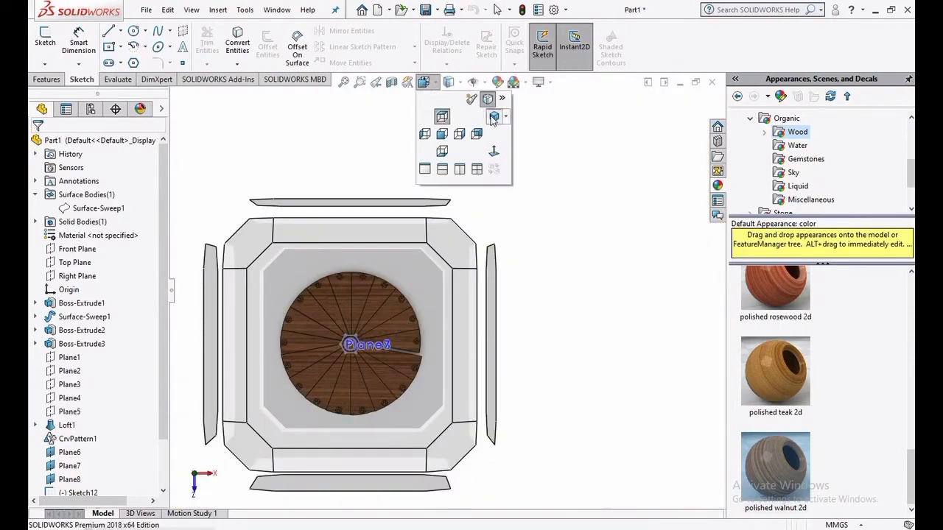
left_click(494, 116)
scroll(442, 179, "down", 5)
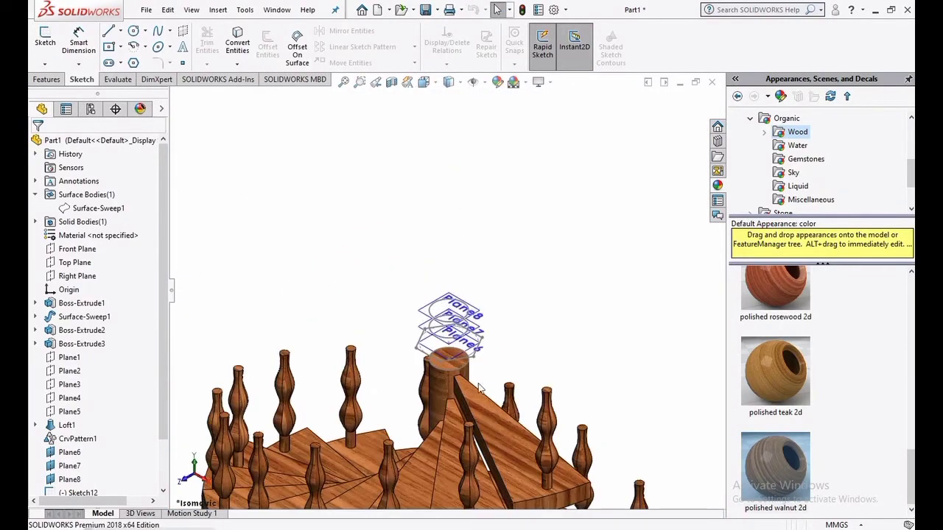
scroll(487, 431, "down", 3)
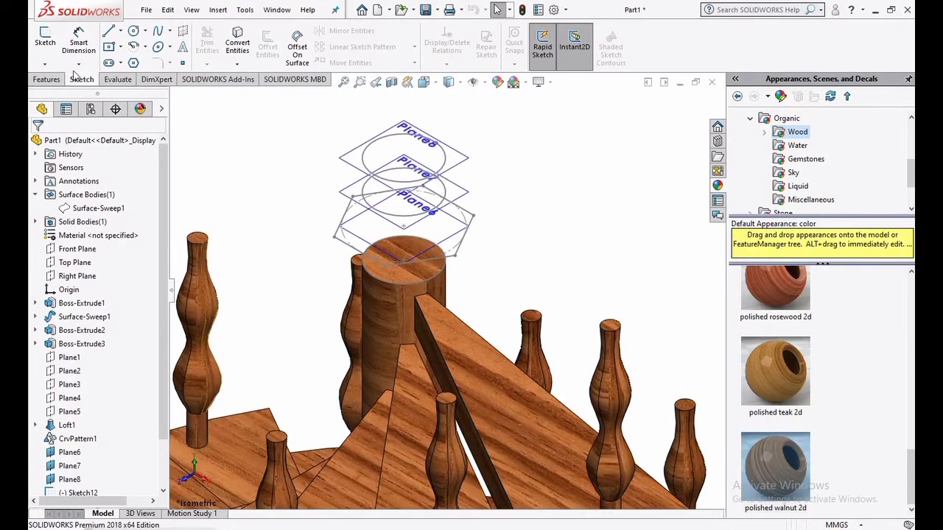
left_click(46, 79)
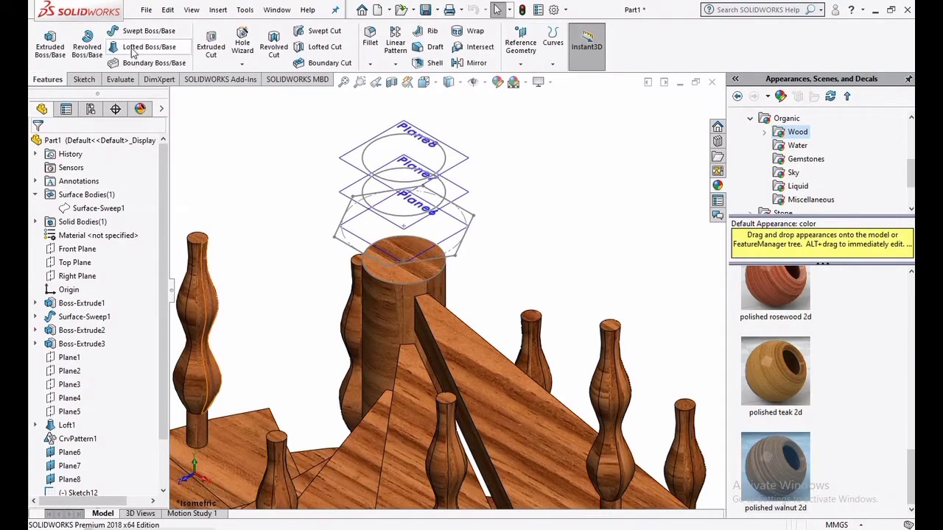
left_click(132, 48)
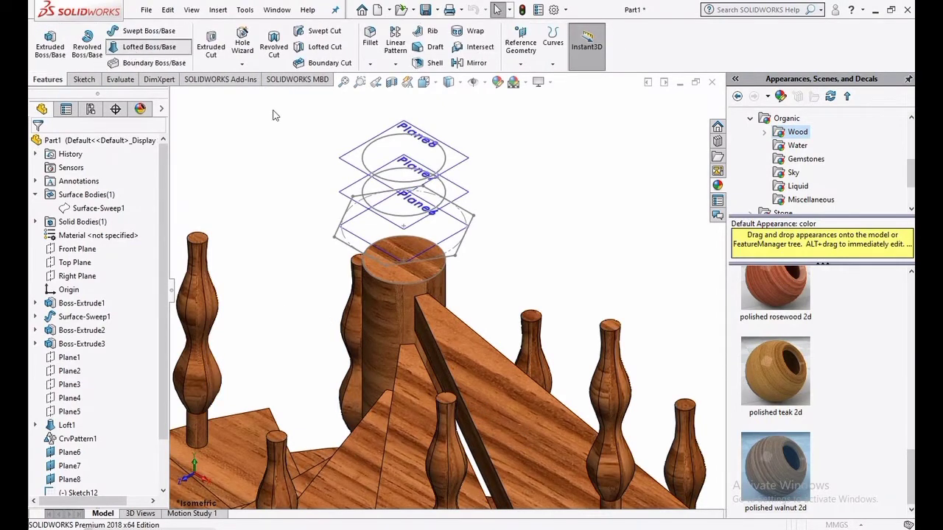
left_click(381, 182)
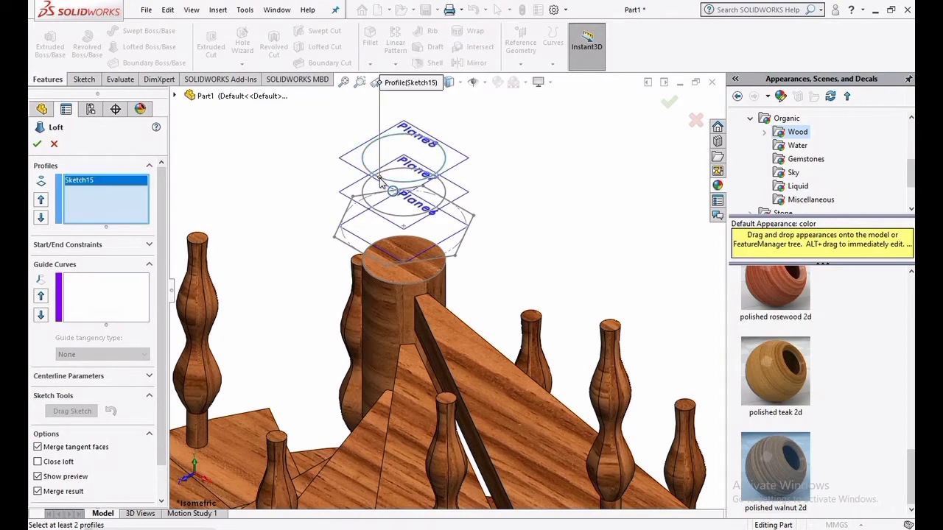
left_click(381, 214)
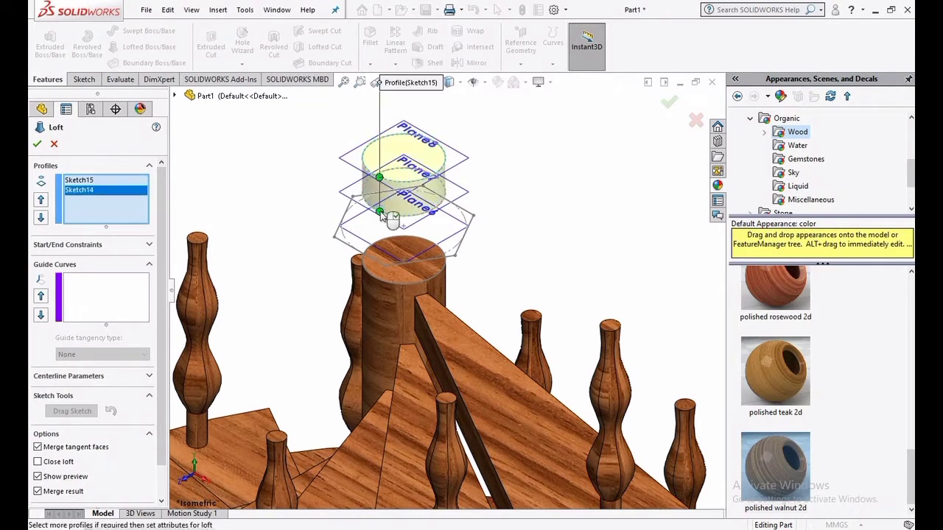
left_click(342, 236)
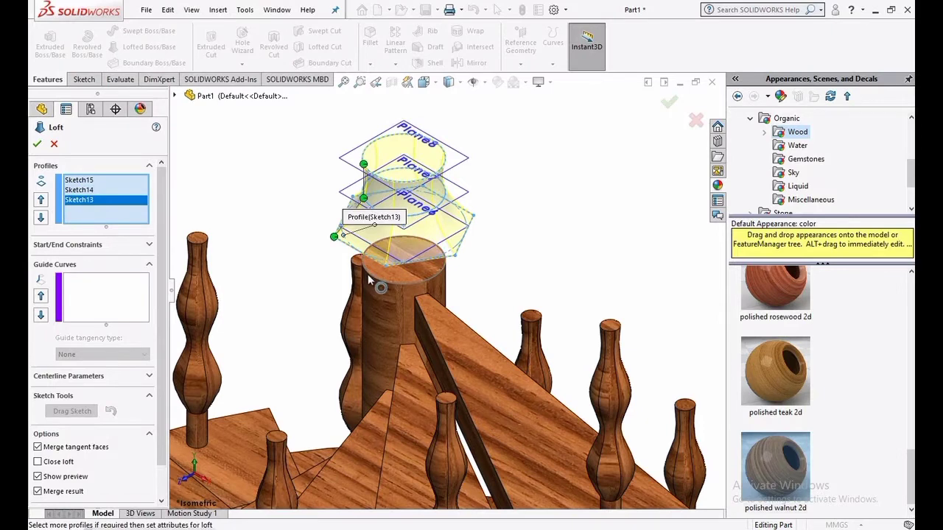
left_click(366, 270)
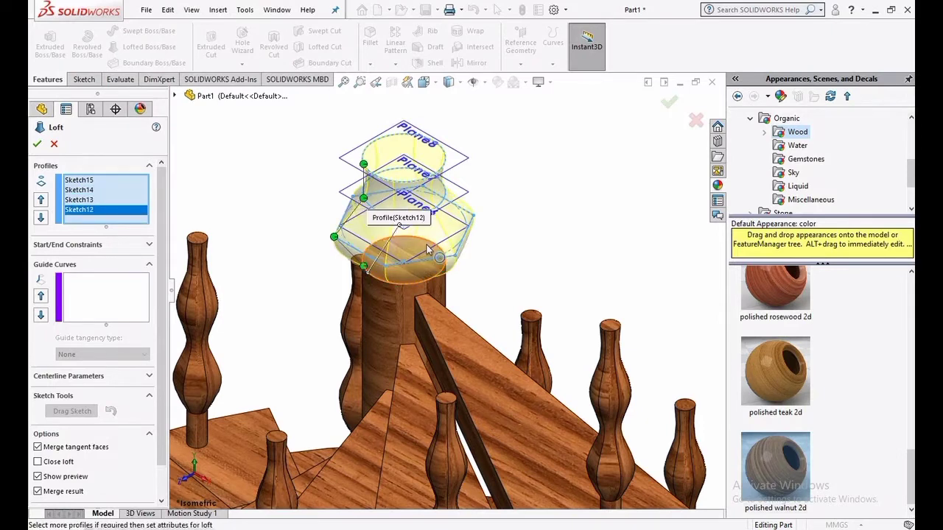
left_click(670, 107)
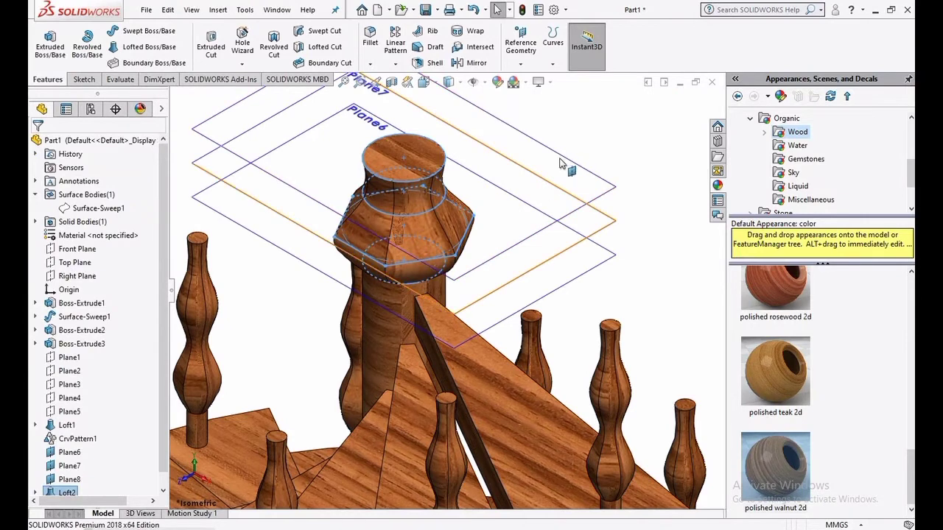
Hide the reference planes Plane8, Plane7 and Plane6 around the lofted finial
right_click(566, 160)
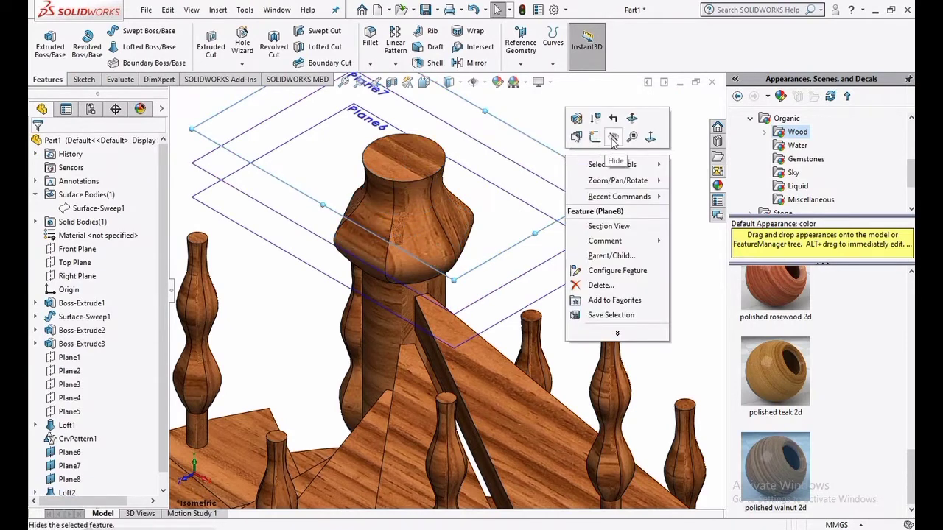
left_click(600, 151)
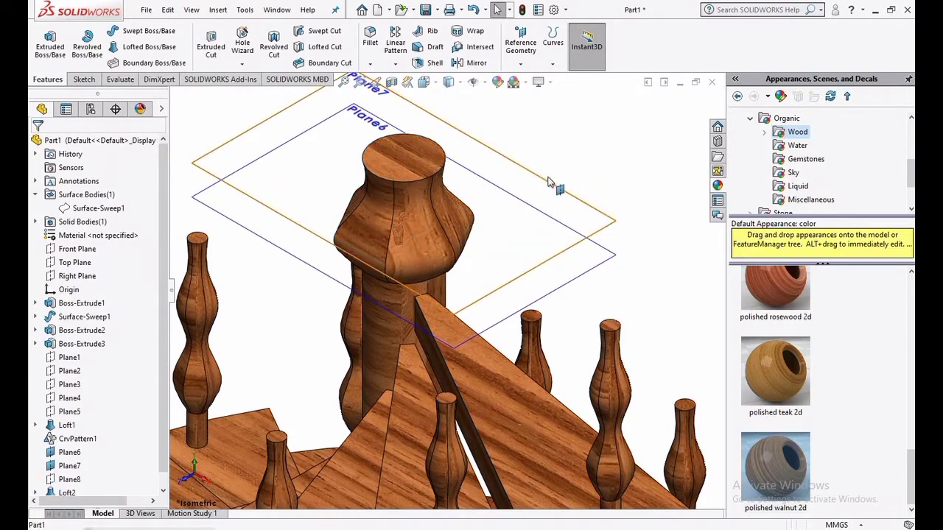
right_click(549, 183)
left_click(594, 160)
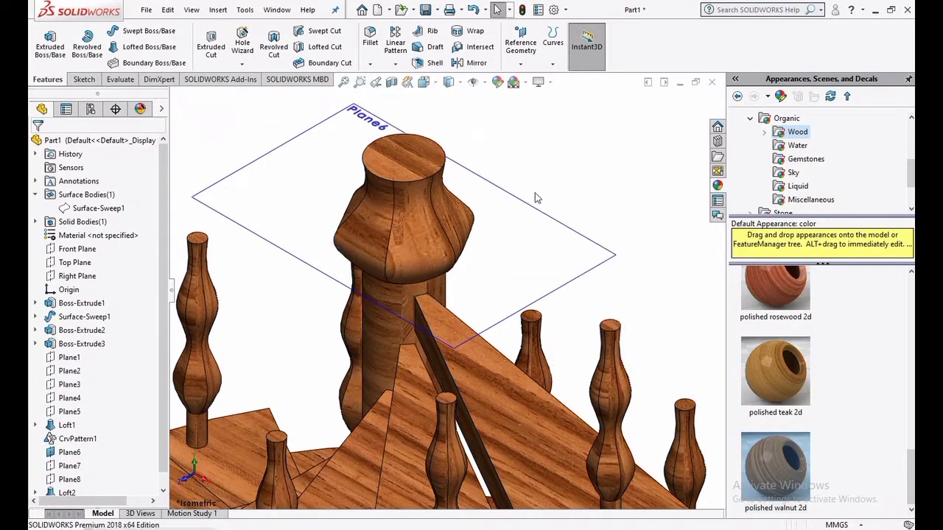
right_click(542, 213)
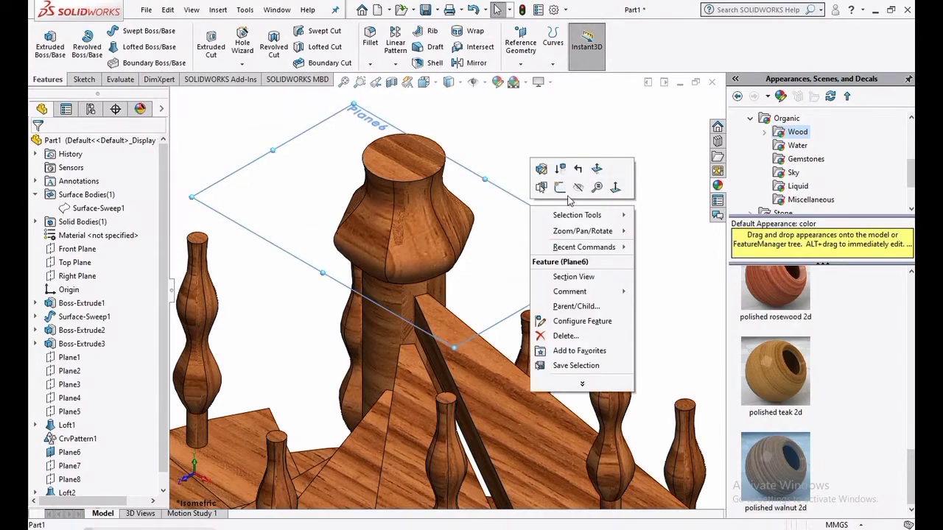
left_click(581, 193)
Sketch a circle of 20 mm radius on the lofted finial's top face, centred on the origin, and finish the sketch
left_click(424, 161)
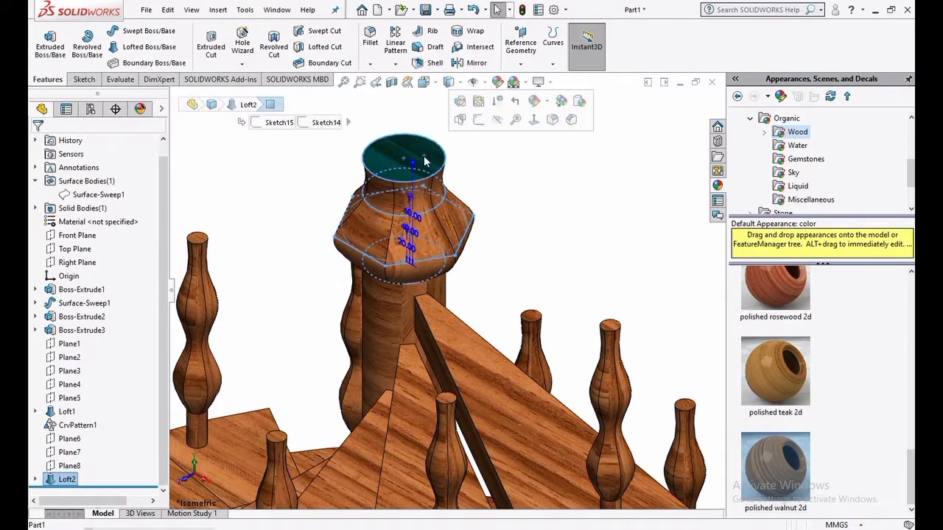
left_click(533, 121)
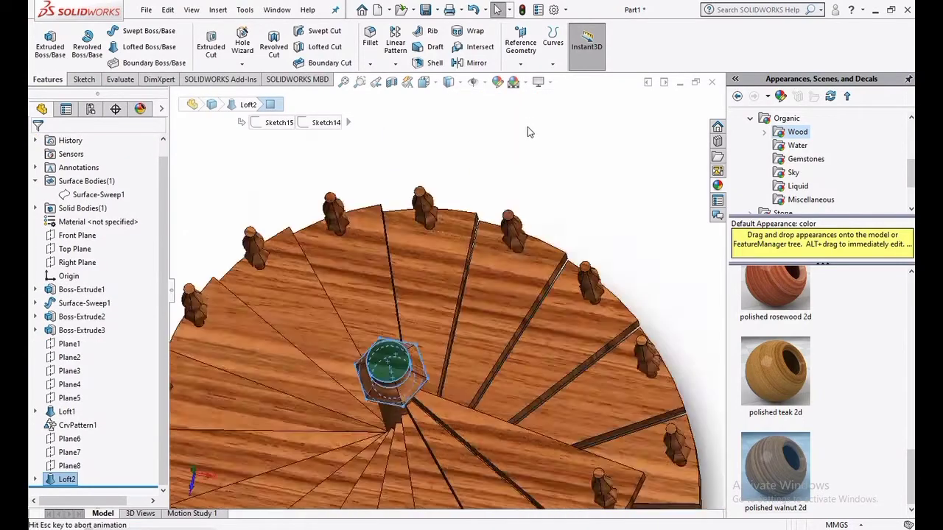
left_click(81, 80)
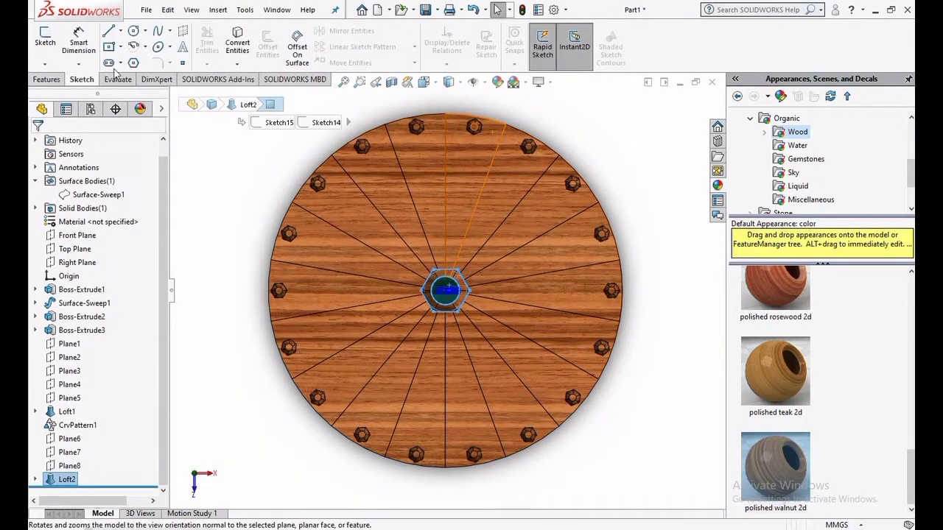
left_click(134, 30)
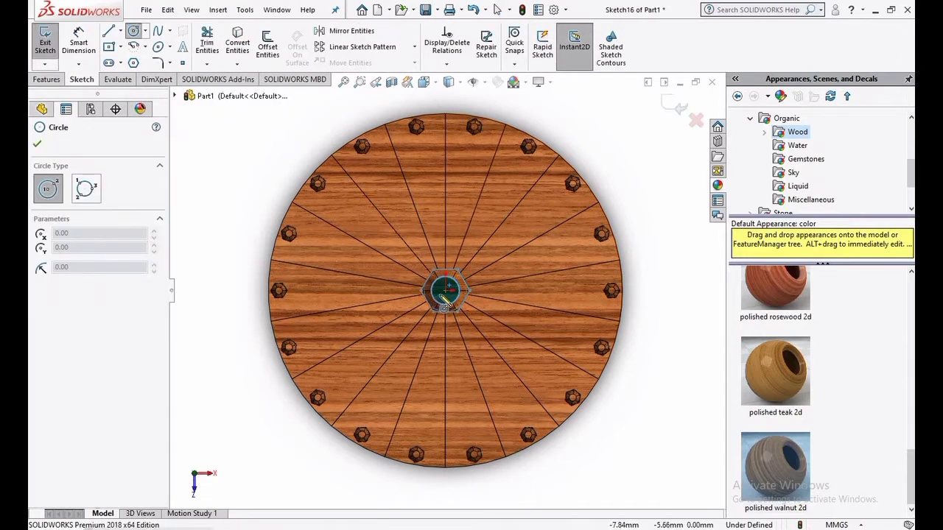
left_click(445, 291)
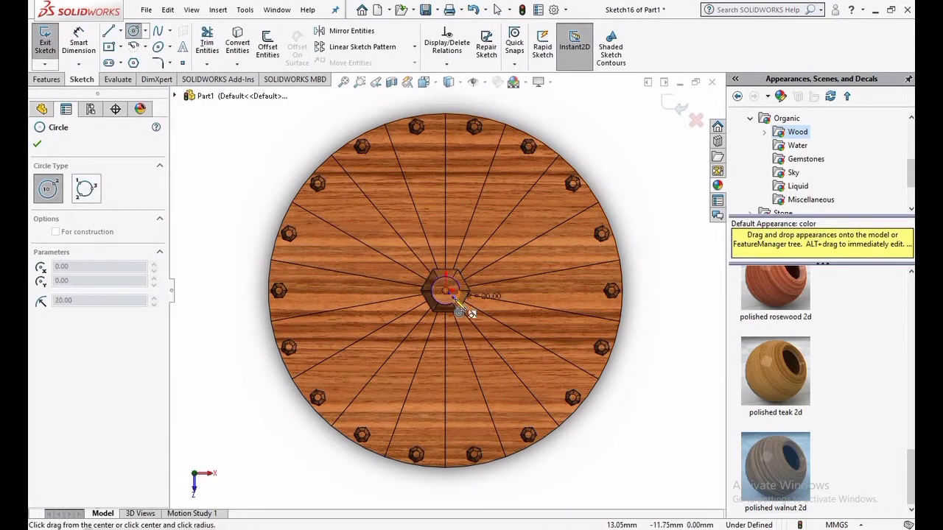
left_click(457, 302)
left_click(675, 107)
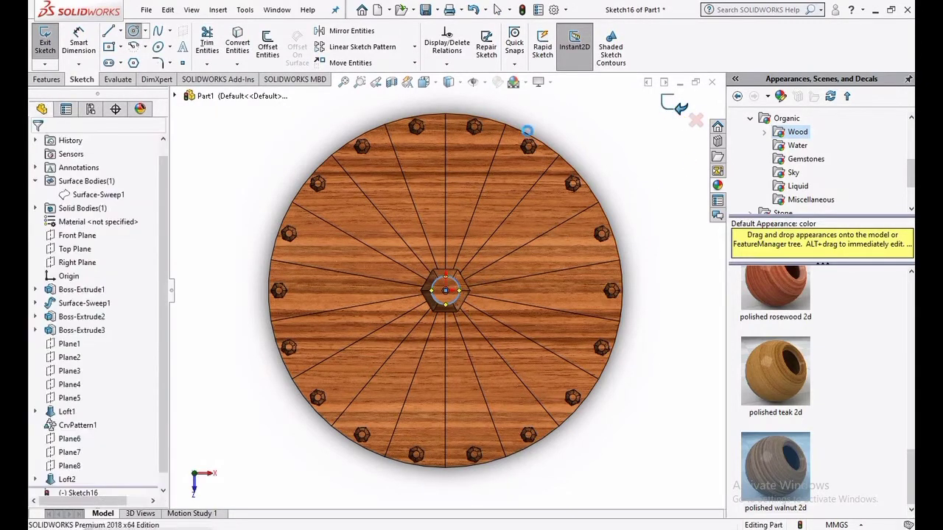
Extrude the circle on the finial's top face 20 mm upward with a 30-degree inward draft, merged with the body
left_click(45, 79)
left_click(50, 42)
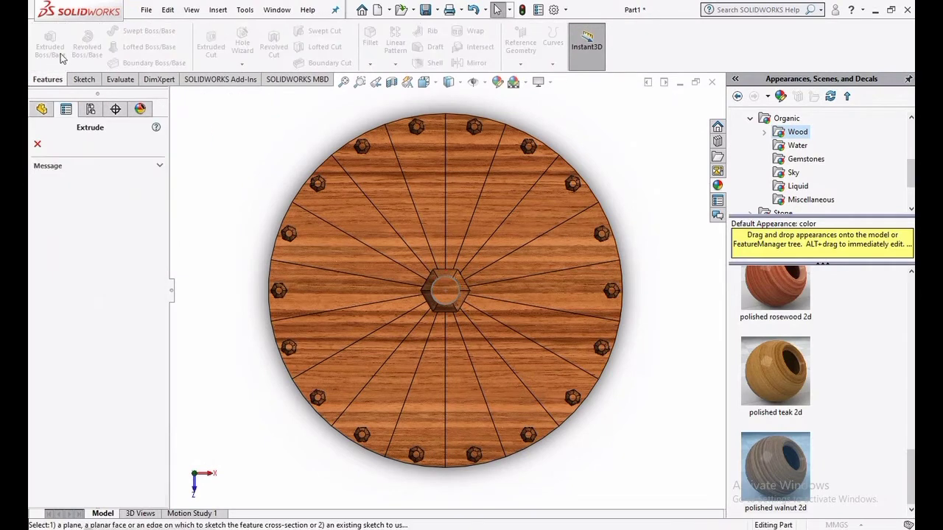
left_click(459, 289)
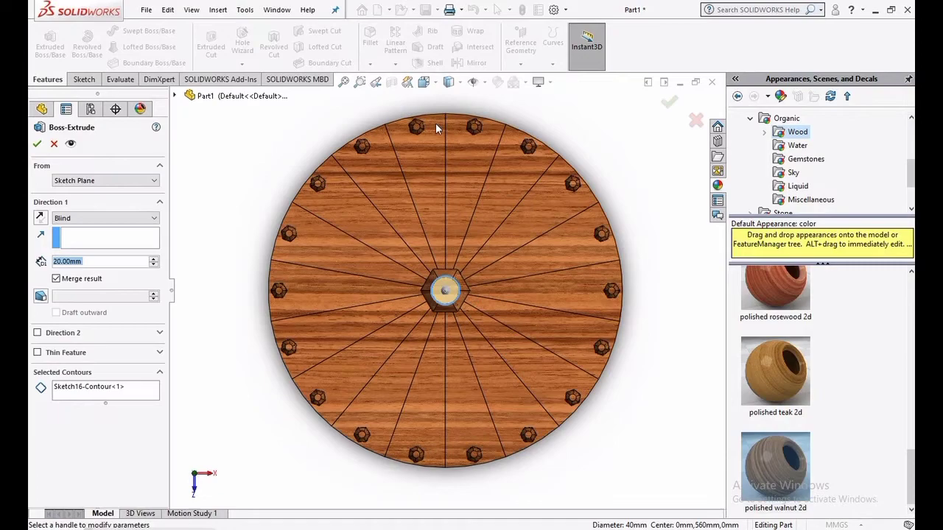
left_click(423, 82)
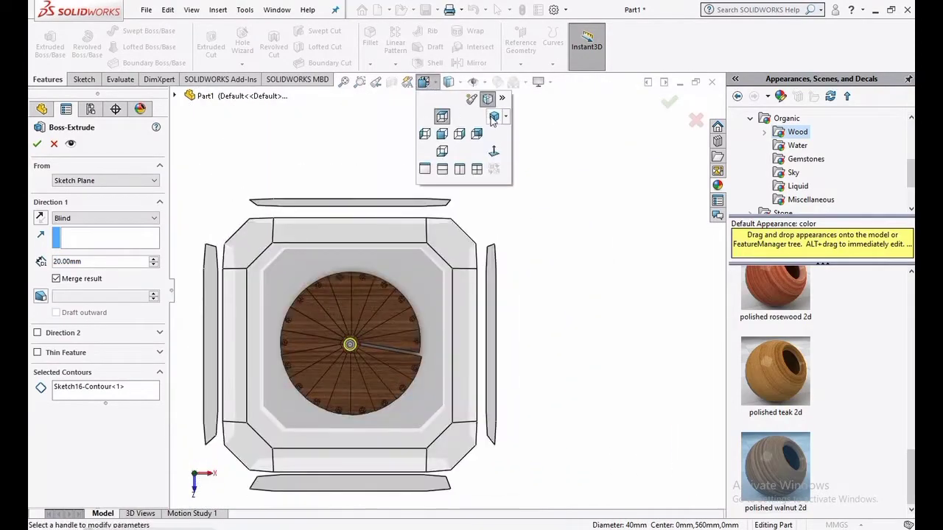
left_click(494, 117)
scroll(528, 205, "down", 10)
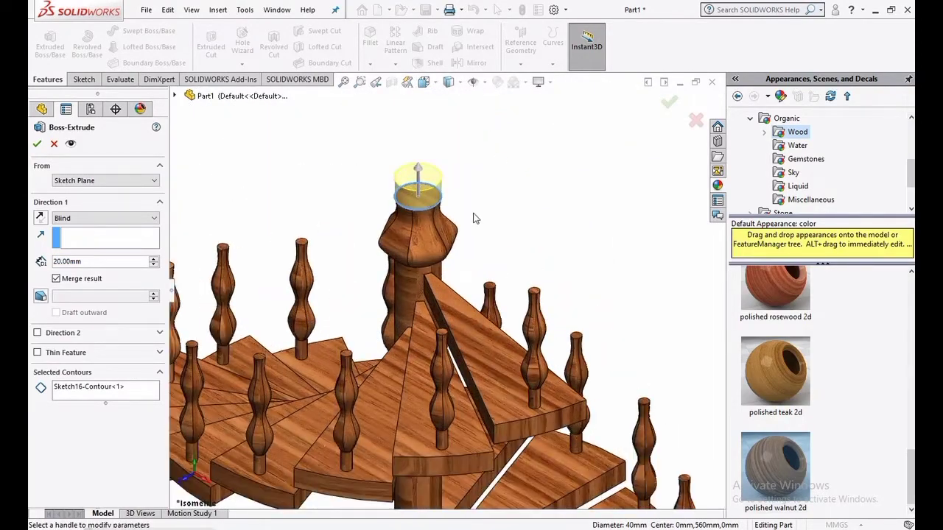
scroll(475, 218, "down", 4)
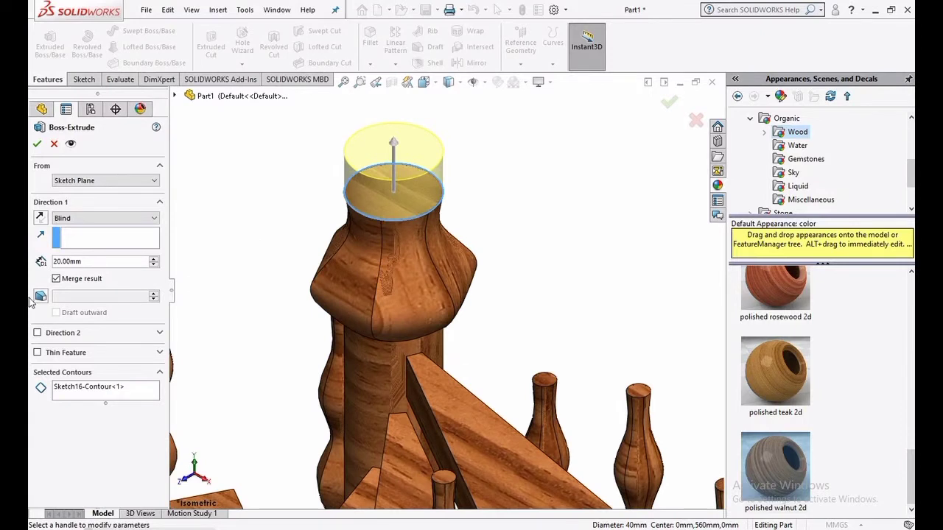
left_click(40, 297)
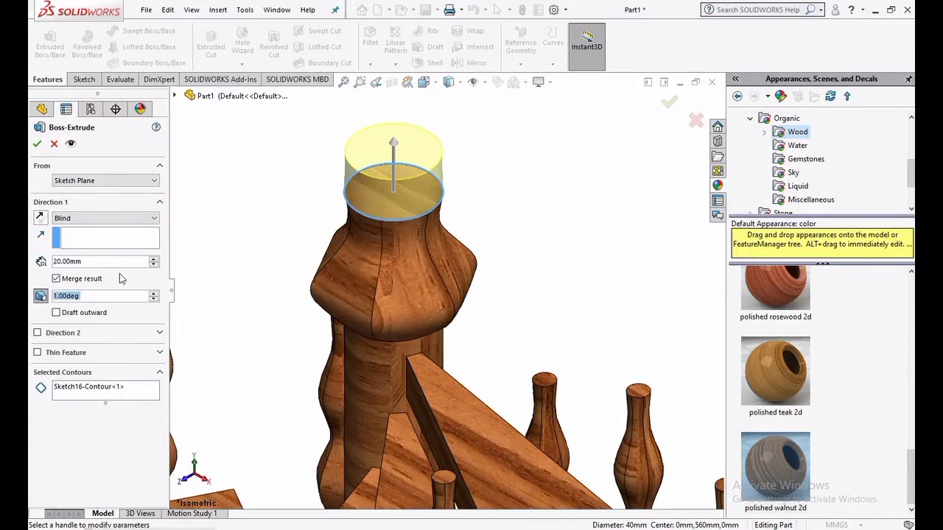
left_click(153, 293)
left_click(153, 293)
left_click(153, 293)
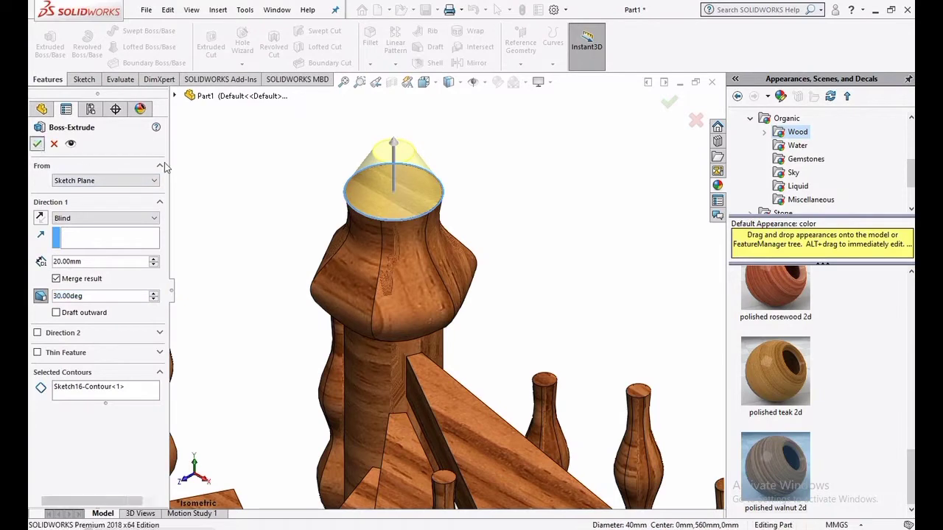
left_click(37, 144)
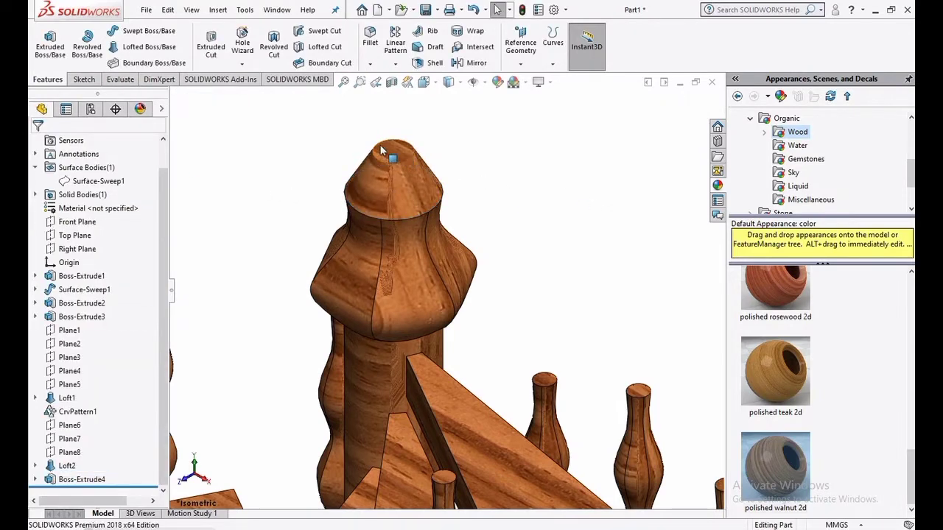
Sketch a point at the origin on the top face of the tapered finial extrusion
scroll(381, 151, "down", 3)
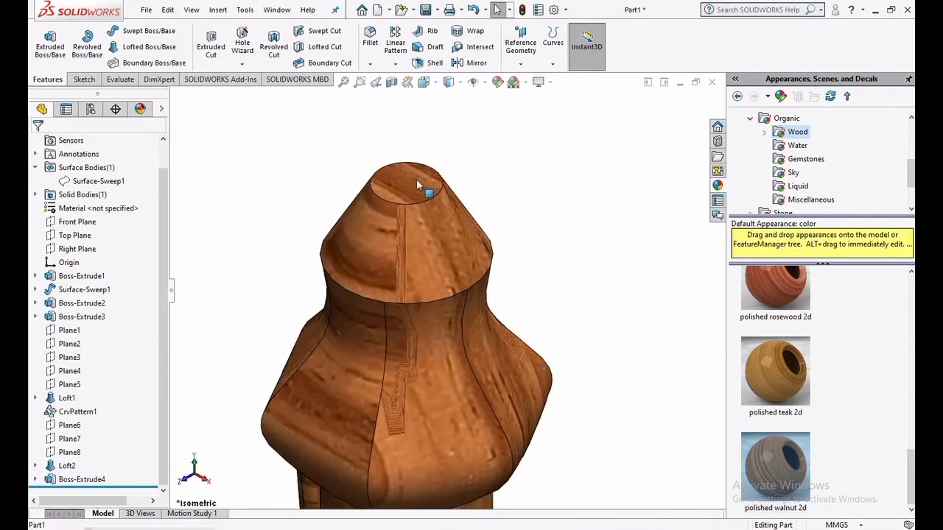
left_click(416, 185)
mouse_move(245, 106)
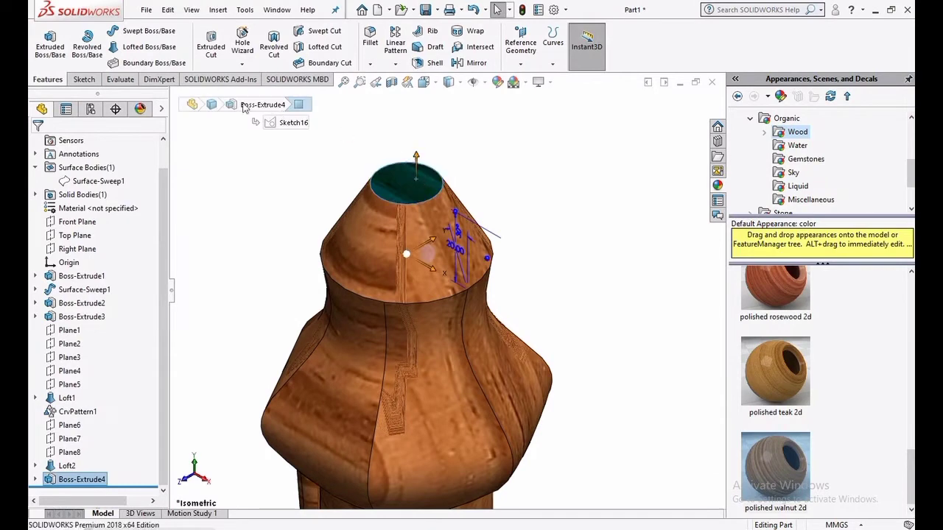
left_click(84, 80)
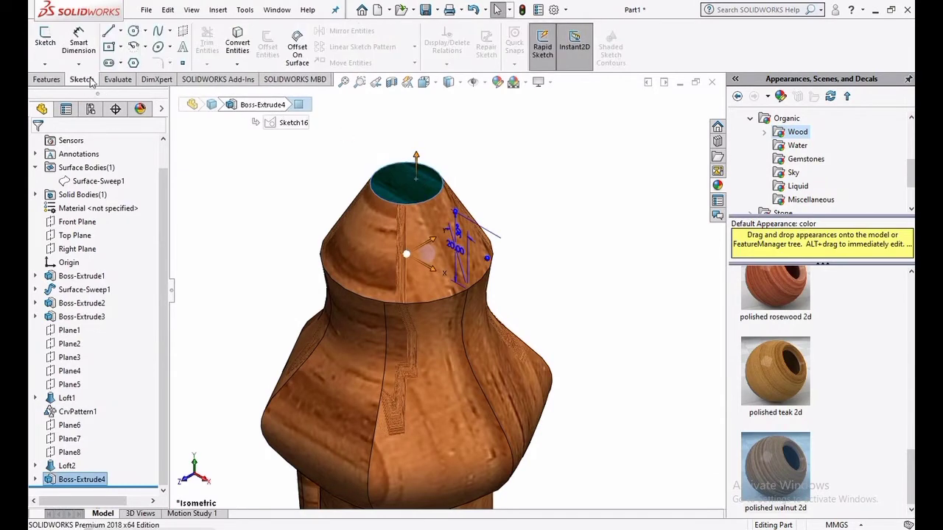
left_click(183, 63)
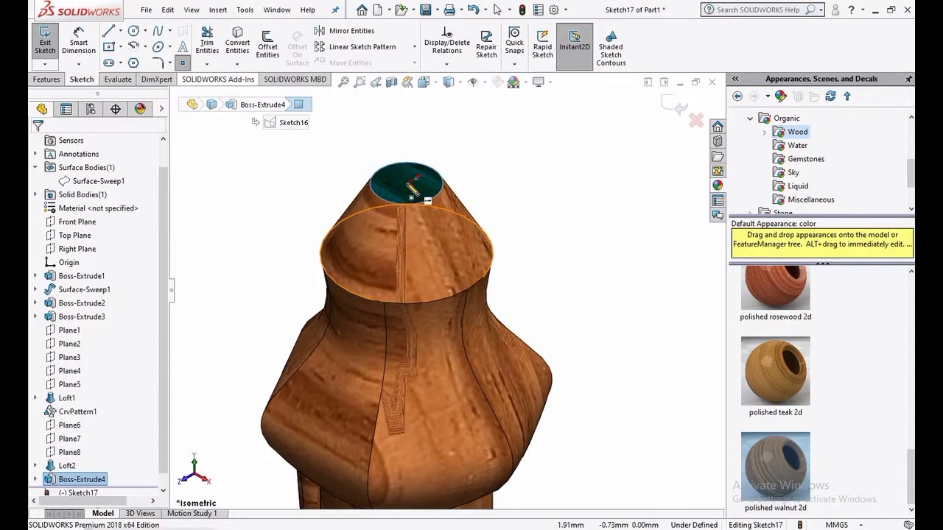
scroll(419, 195, "down", 3)
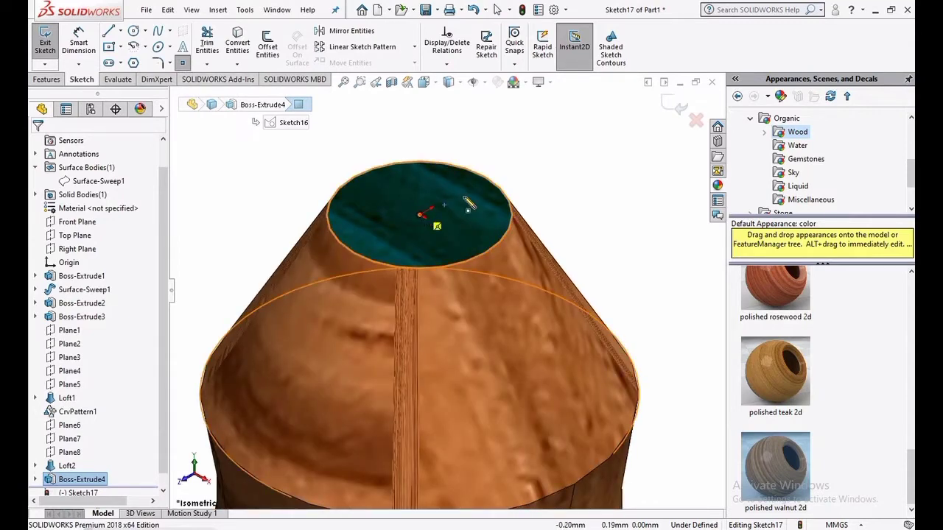
left_click(420, 214)
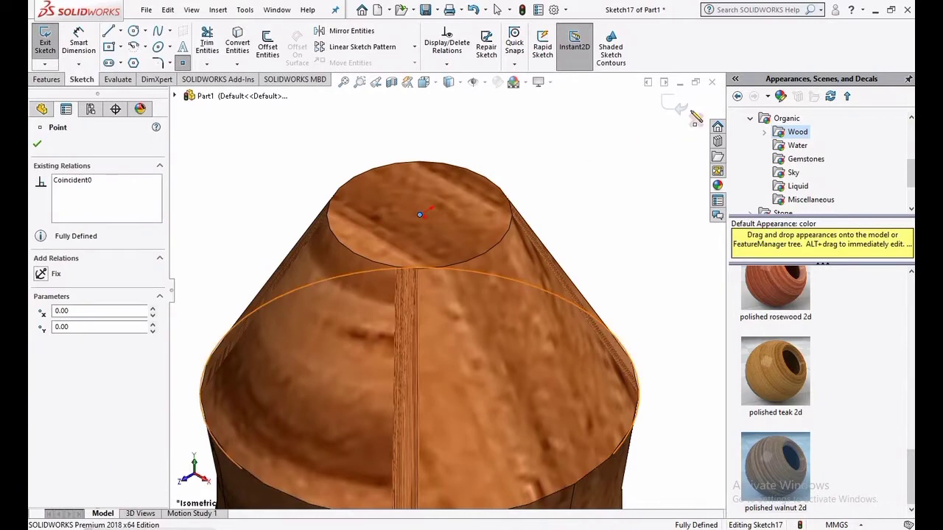
scroll(599, 137, "up", 2)
right_click(601, 138)
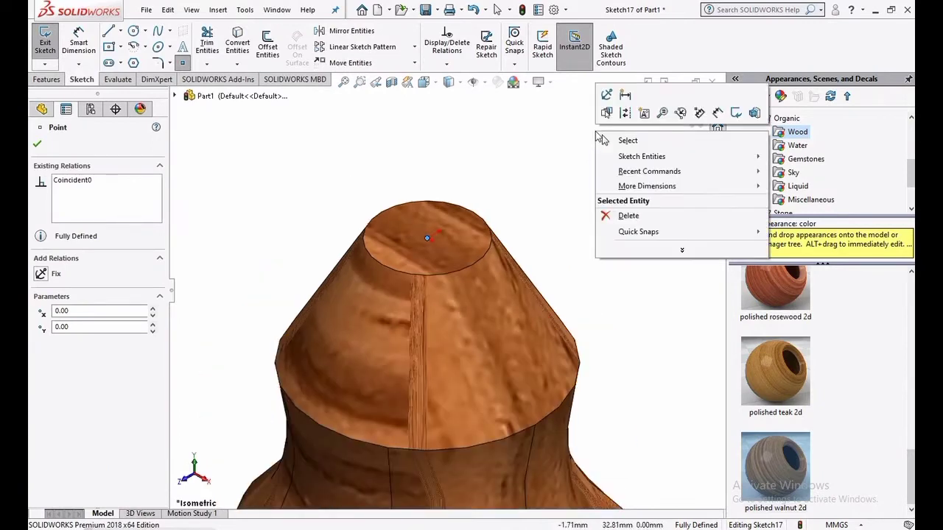
left_click(626, 141)
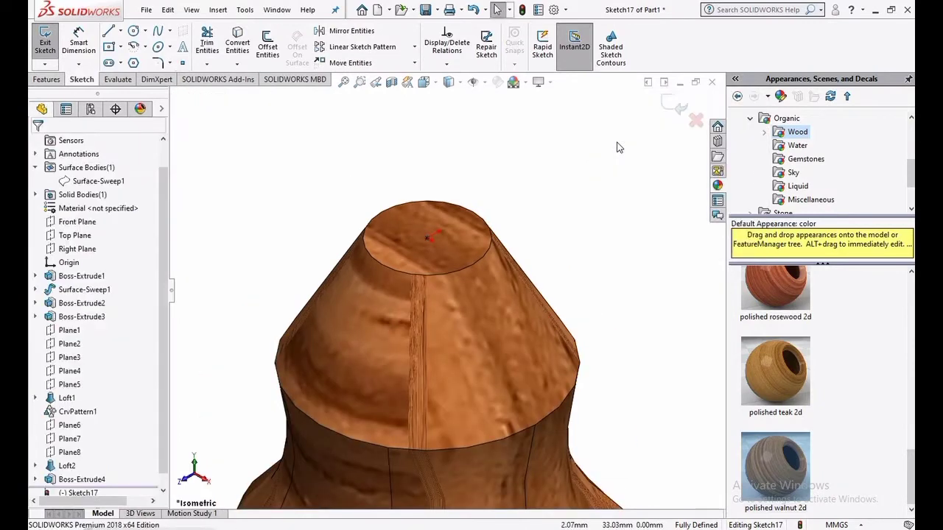
On the Front Plane, sketch a vertical centerline about 68 mm long upward from the point on the finial's top face
left_click(72, 222)
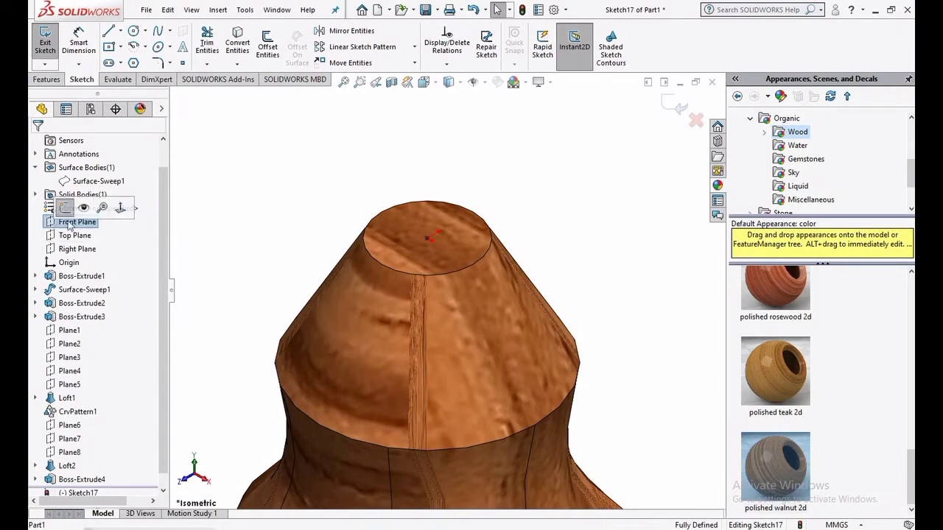
left_click(119, 212)
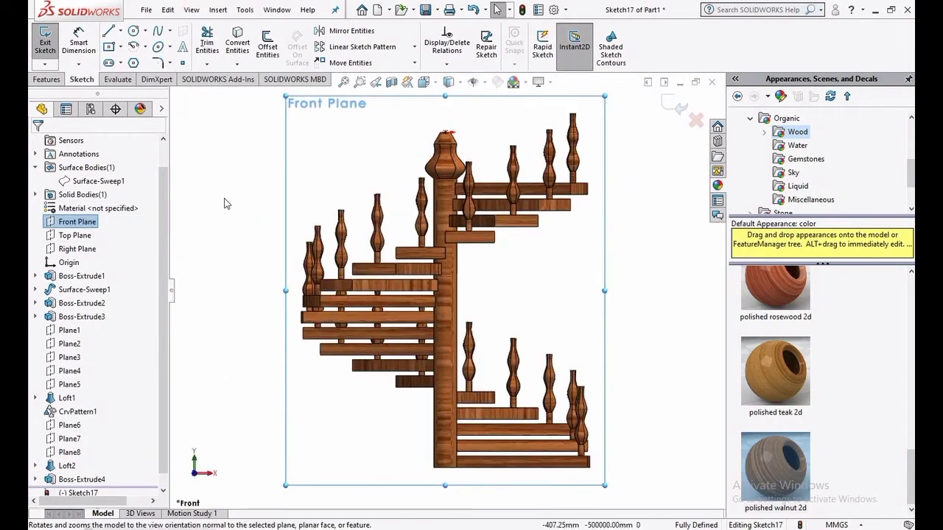
scroll(451, 140, "down", 3)
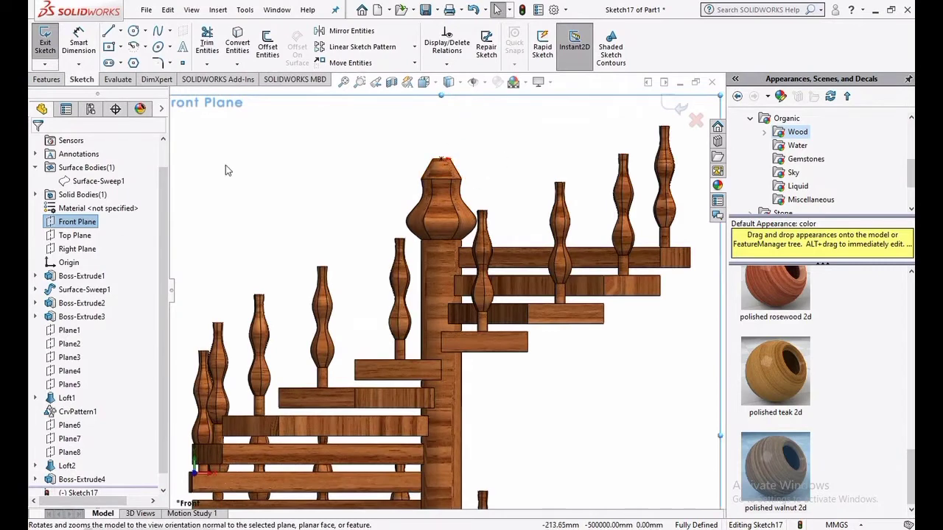
left_click(120, 31)
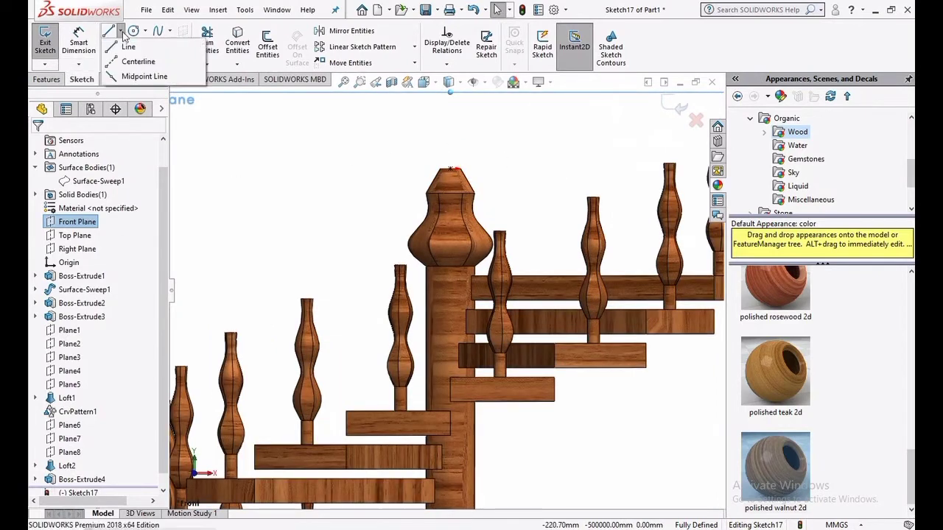
left_click(140, 59)
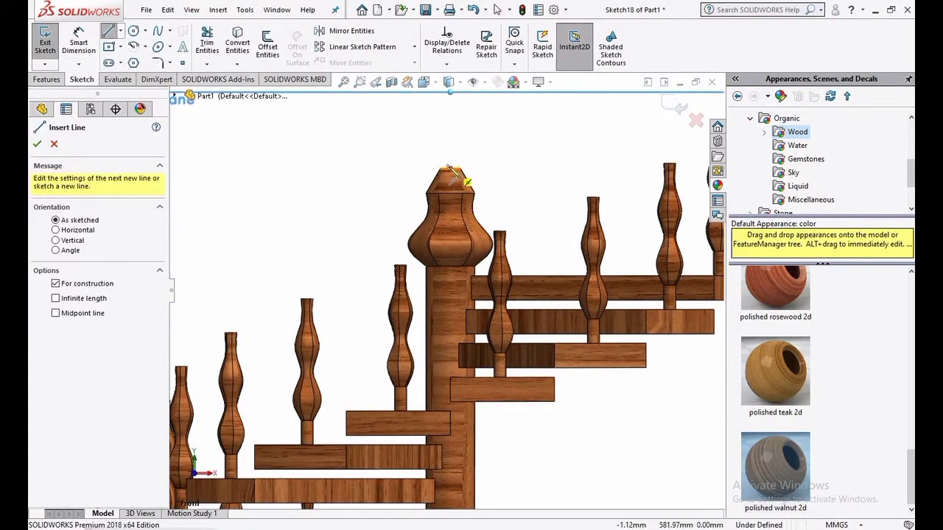
left_click(451, 169)
scroll(455, 125, "up", 2)
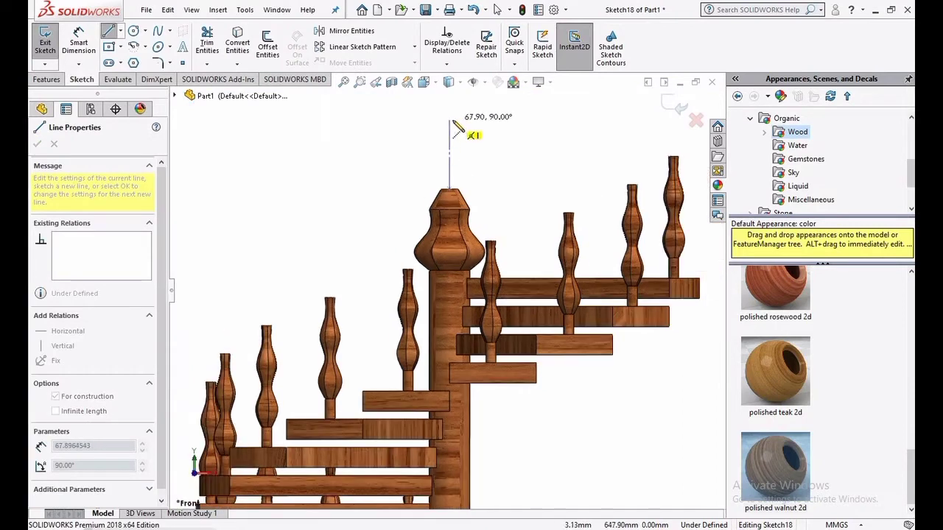
right_click(391, 137)
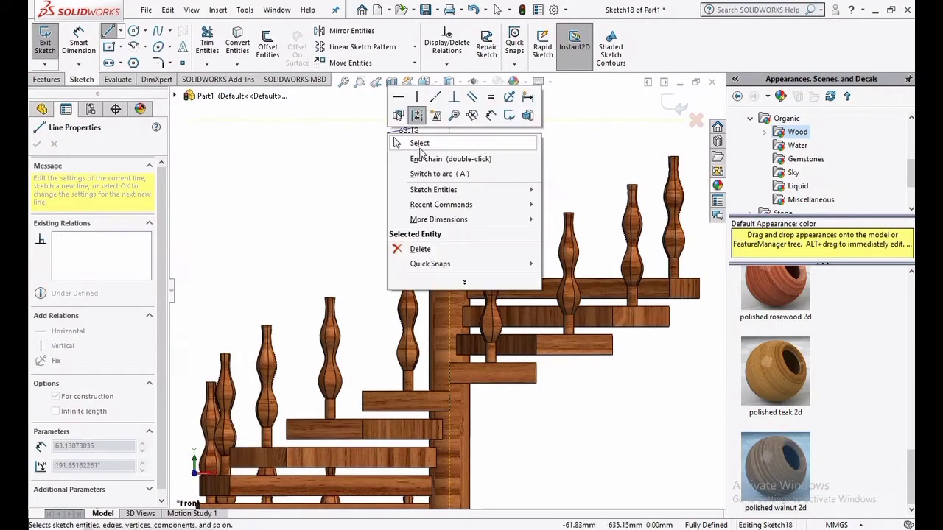
left_click(422, 145)
Dimension the vertical centerline's length to 50 mm
left_click(81, 51)
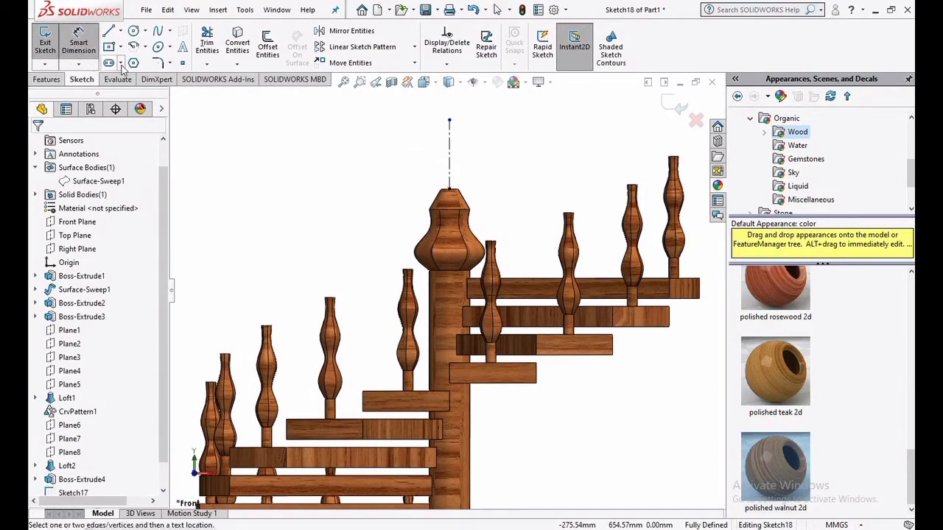
left_click(449, 160)
left_click(393, 156)
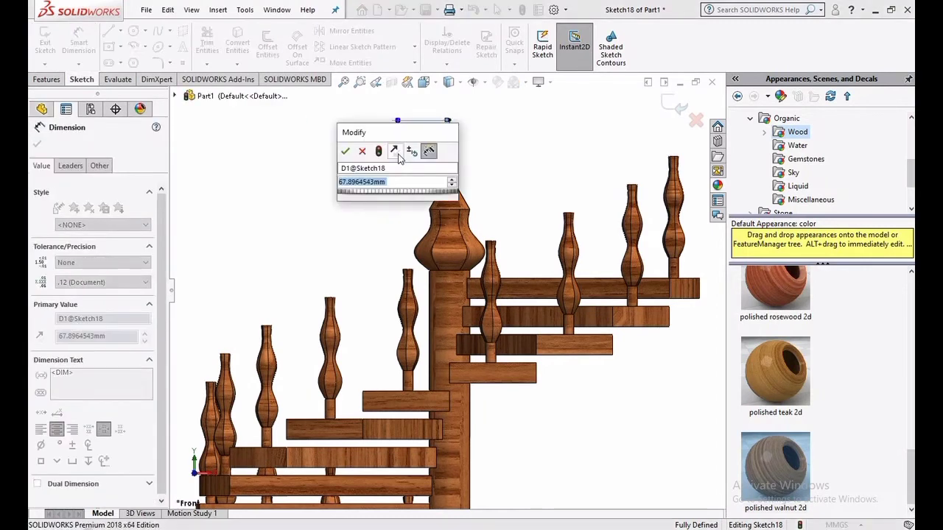
type("50")
key("Return")
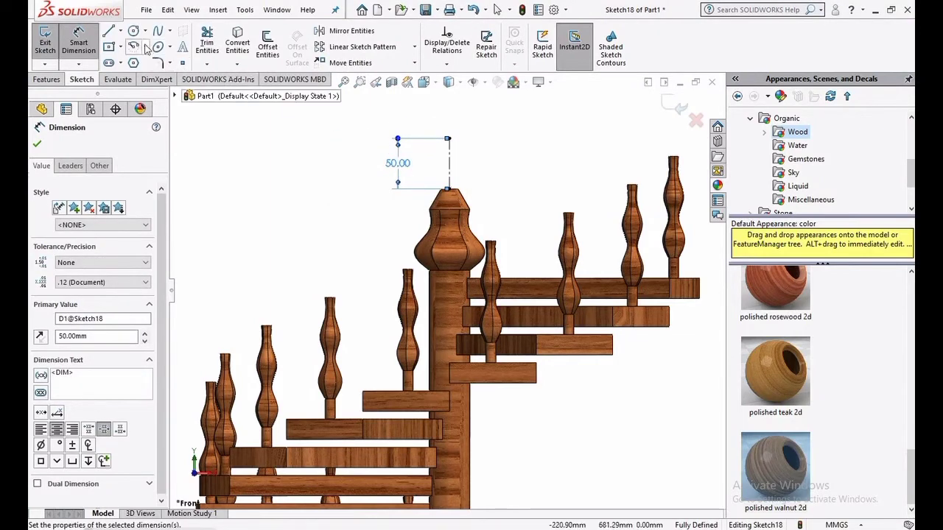
Sketch a circle of 50 mm radius centred on the centerline's upper end and passing through its lower end
left_click(135, 34)
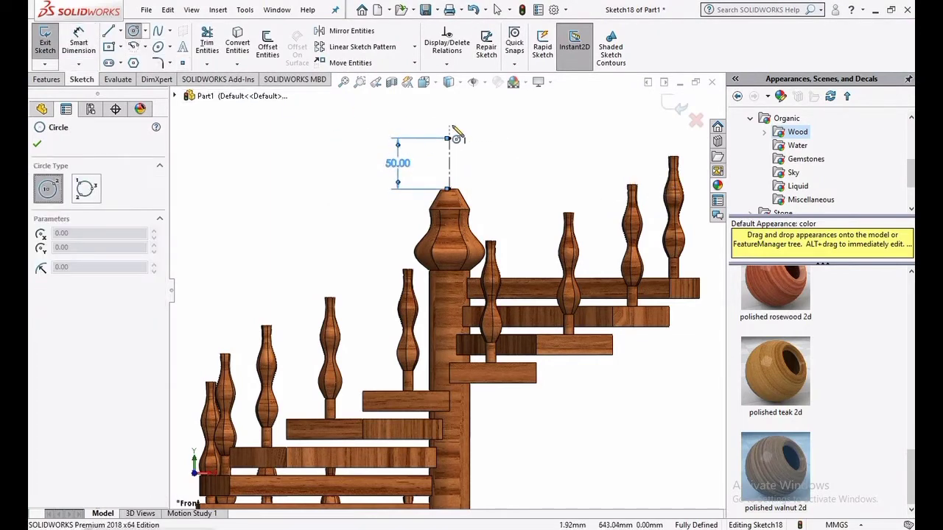
scroll(453, 136, "down", 3)
scroll(465, 203, "down", 3)
left_click(446, 184)
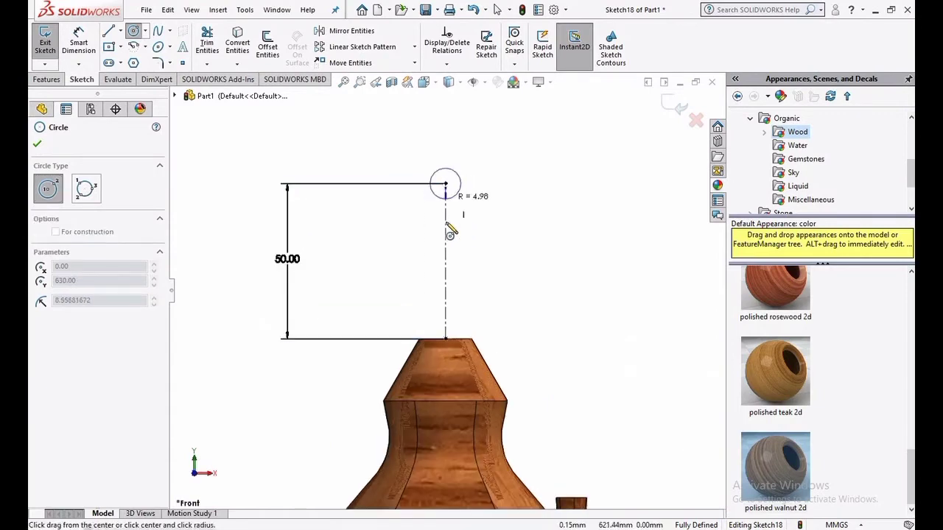
left_click(446, 339)
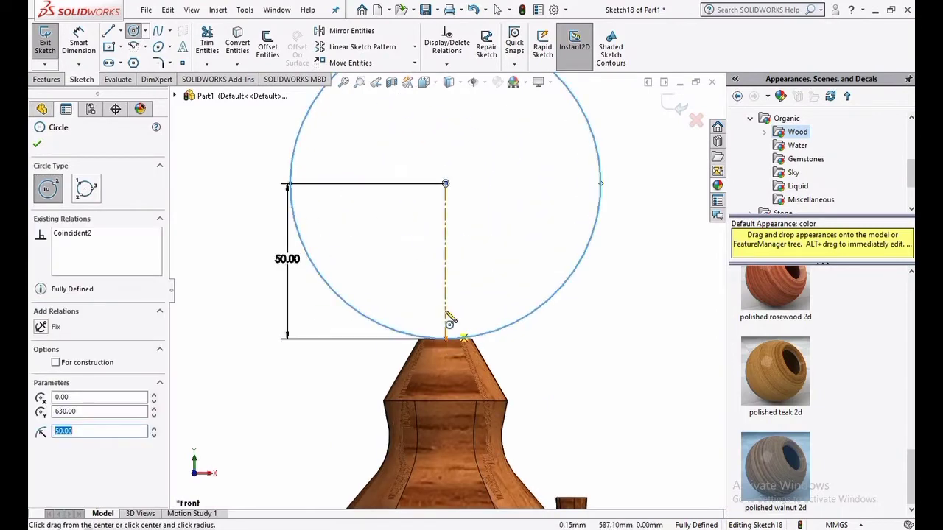
right_click(234, 241)
left_click(260, 256)
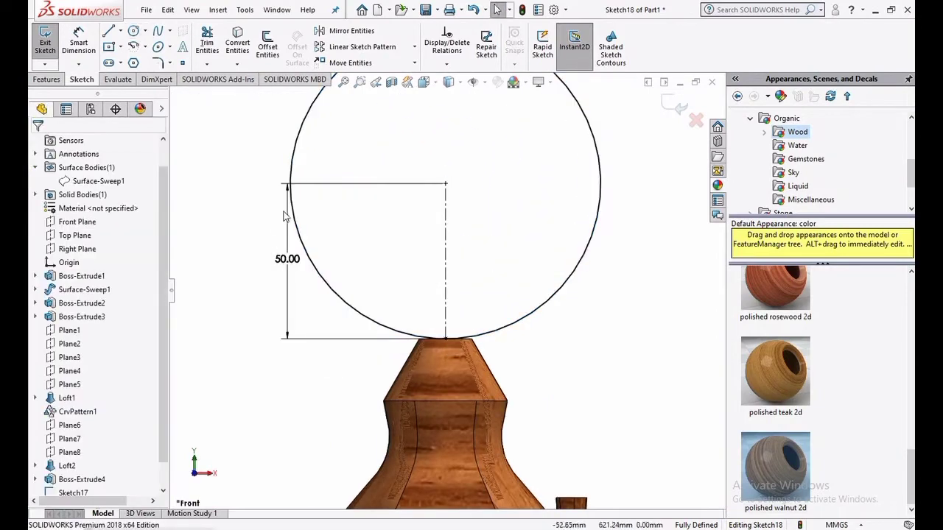
Place a sketch point about 12 mm directly above the circle's centre
left_click(182, 63)
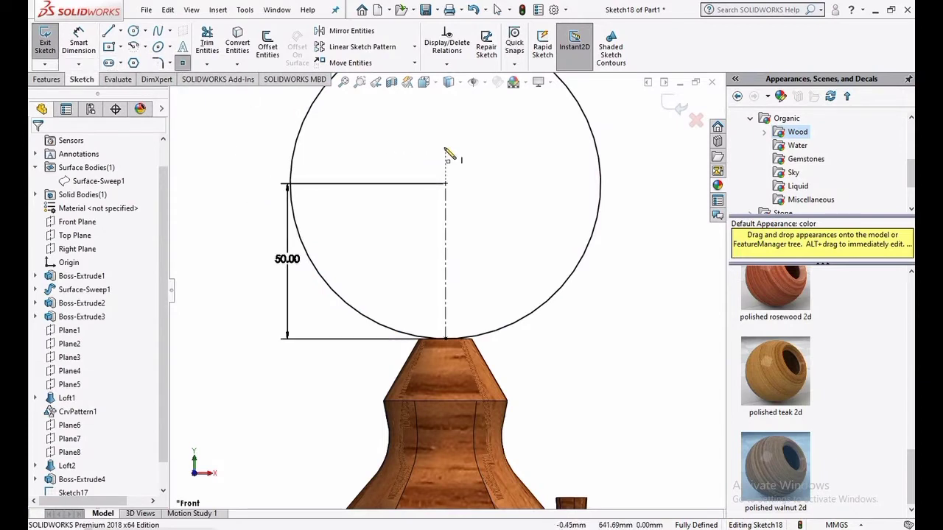
left_click(445, 148)
right_click(232, 148)
left_click(255, 160)
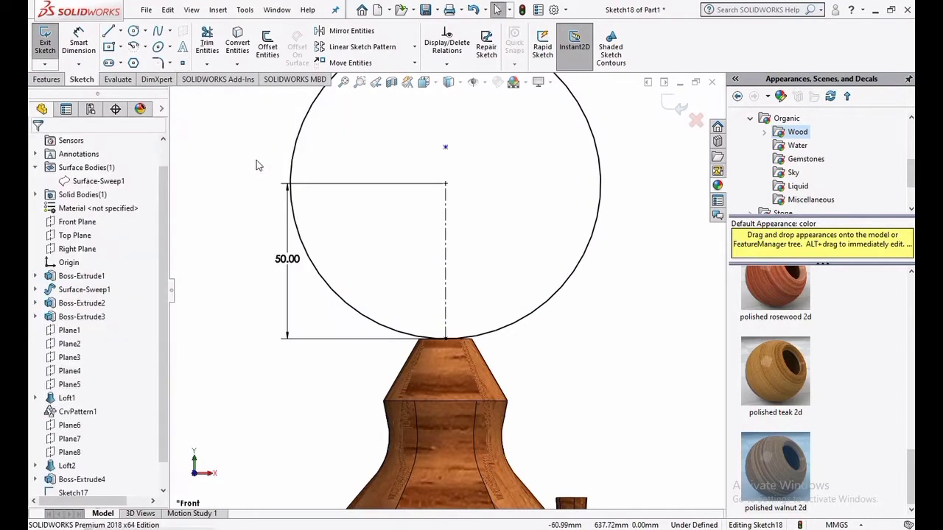
Dimension the vertical distance between the sketch point and the circle's centre to 15 mm
left_click(91, 56)
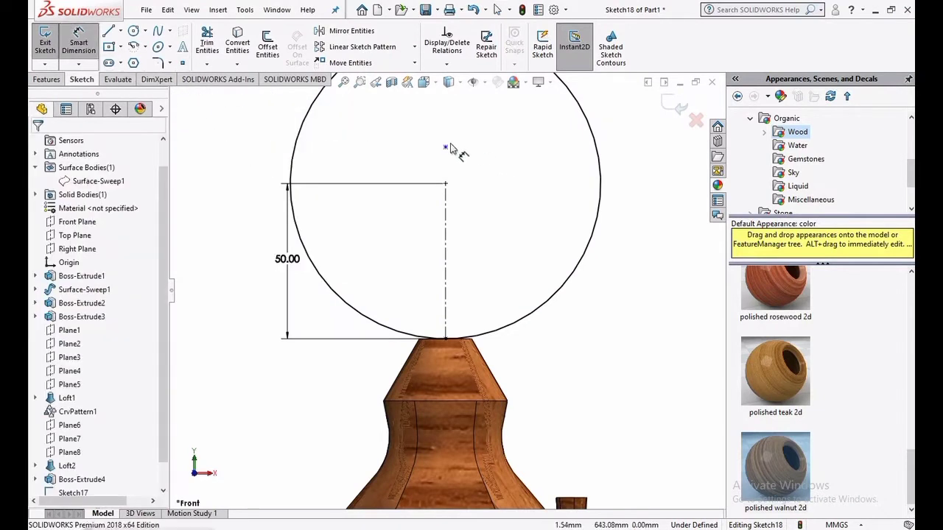
left_click(445, 147)
left_click(446, 185)
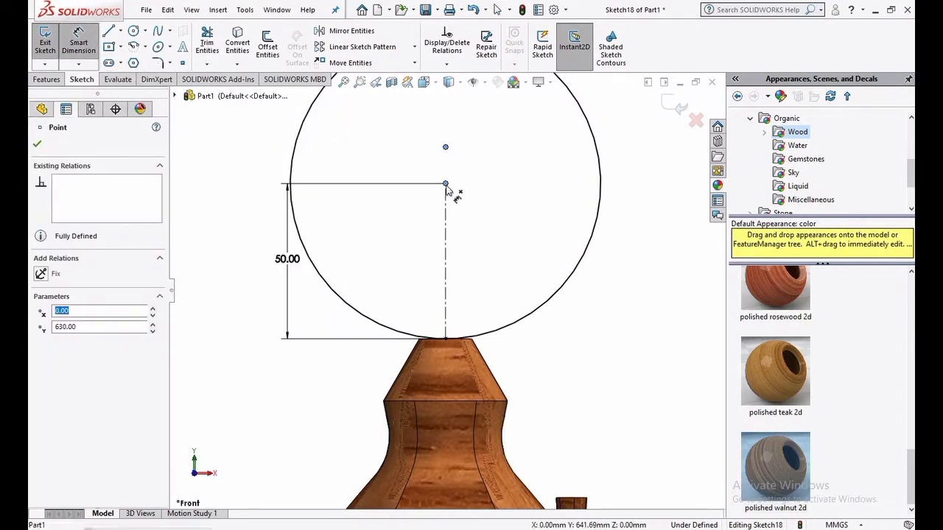
left_click(484, 170)
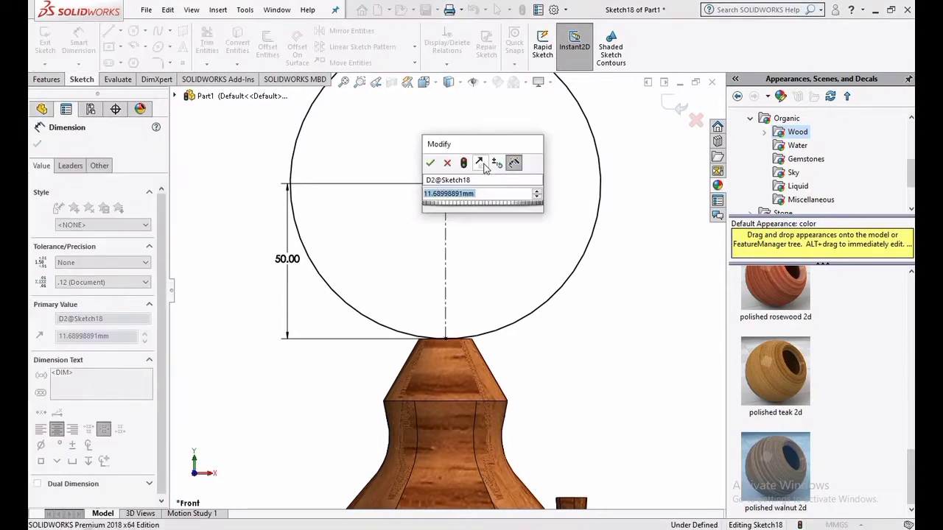
type("15")
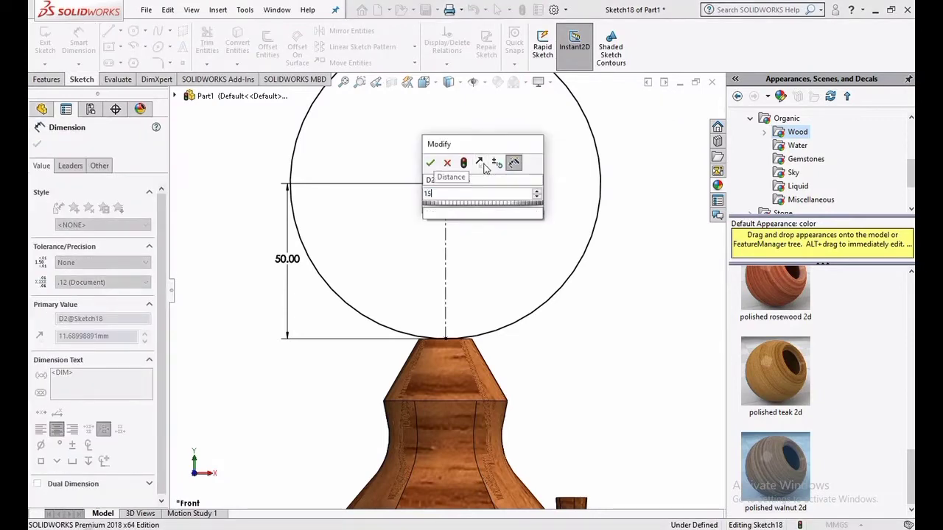
key("Return")
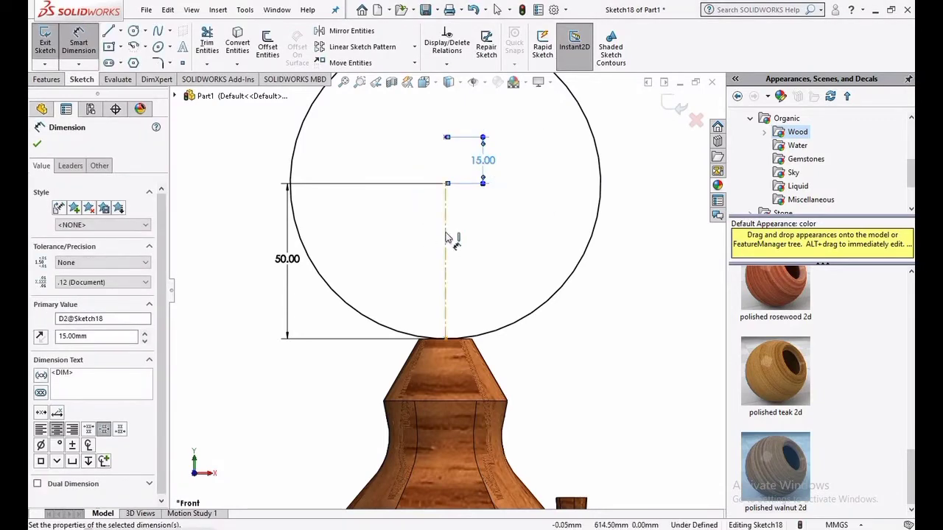
Sketch a second circle centred on the upper sketch point with a radius of about 46 mm
scroll(453, 240, "up", 2)
left_click(135, 32)
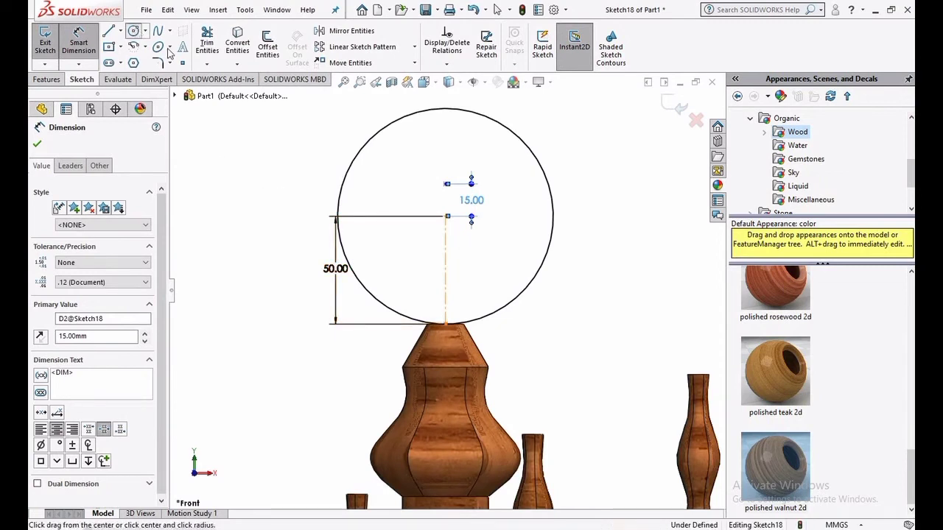
left_click(446, 184)
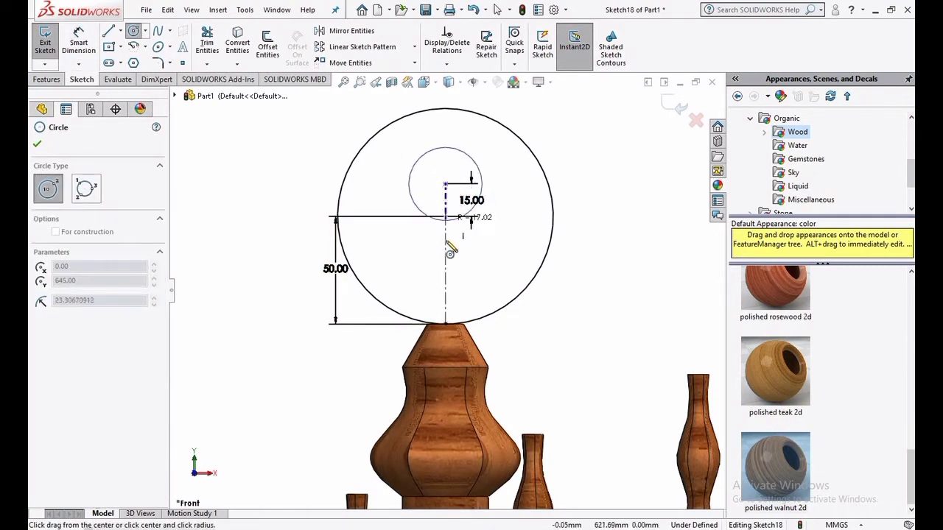
left_click(446, 282)
right_click(633, 234)
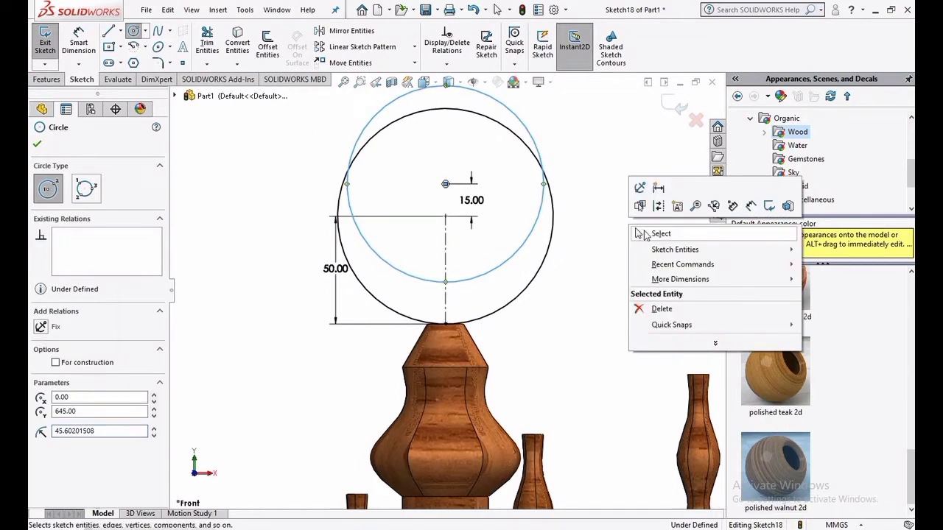
left_click(646, 231)
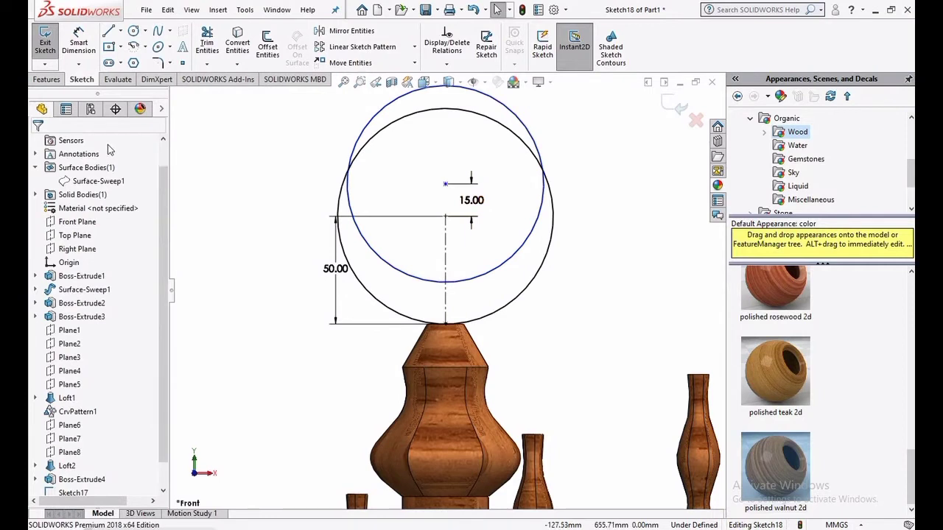
Add a driven diameter dimension to the lower circle that touches the finial's top
left_click(78, 42)
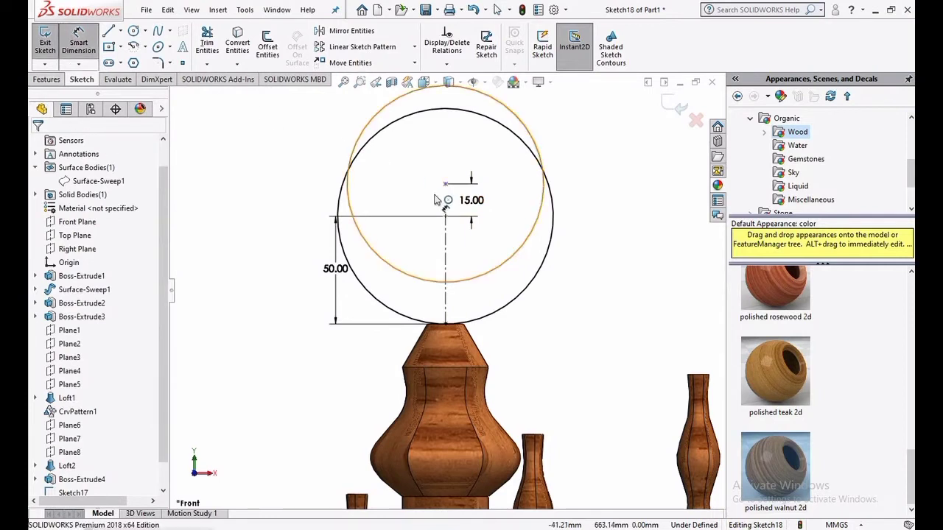
left_click(530, 285)
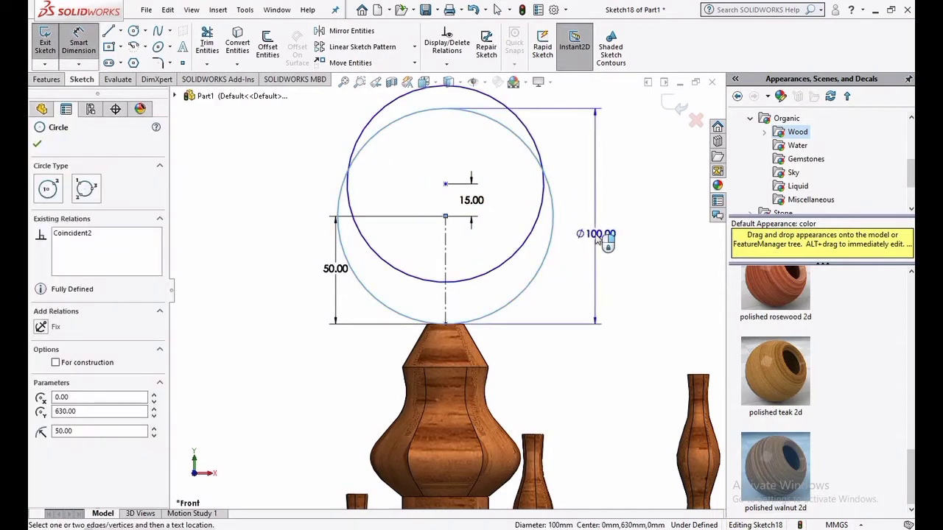
left_click(597, 233)
left_click(542, 266)
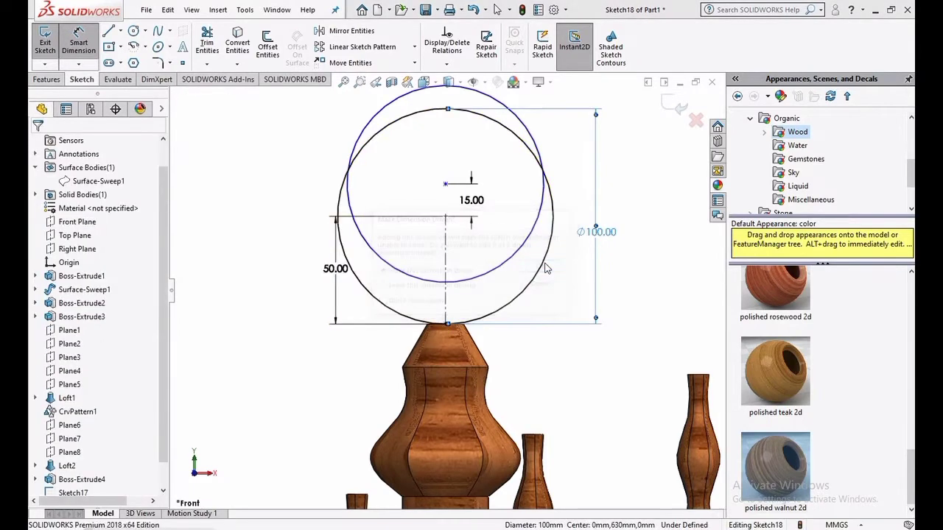
Dimension the upper circle's diameter to 90 mm
left_click(542, 216)
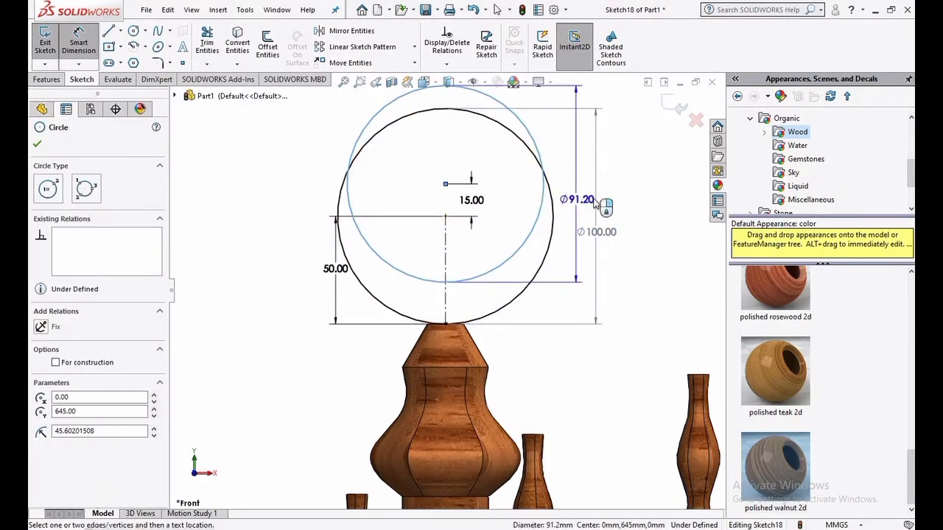
left_click(651, 216)
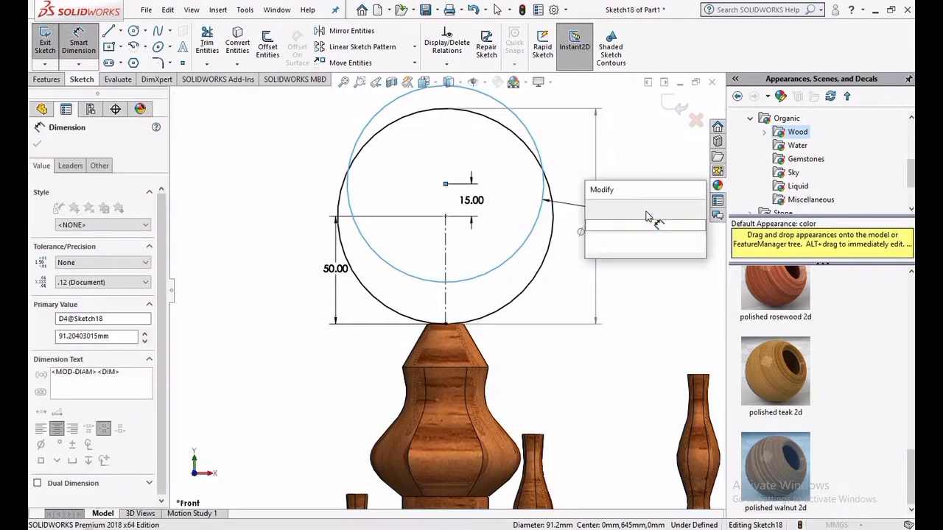
type("90")
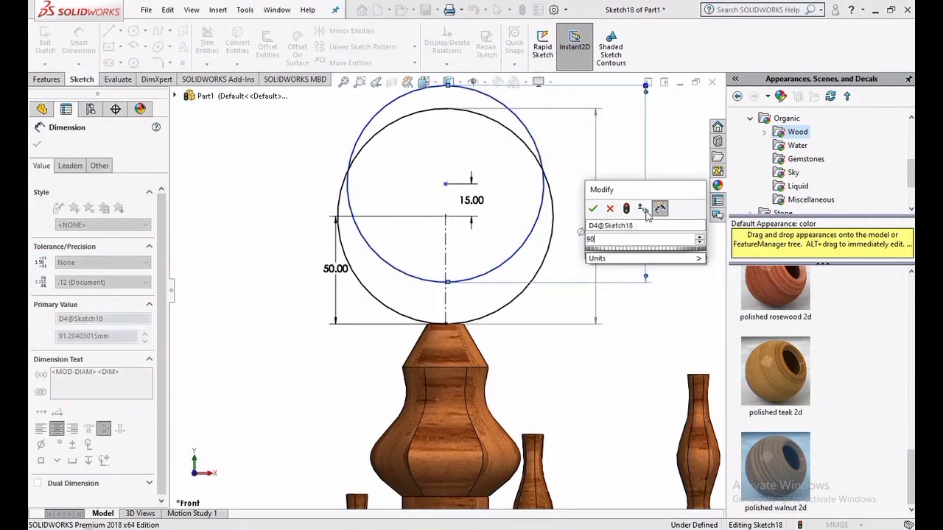
key("Return")
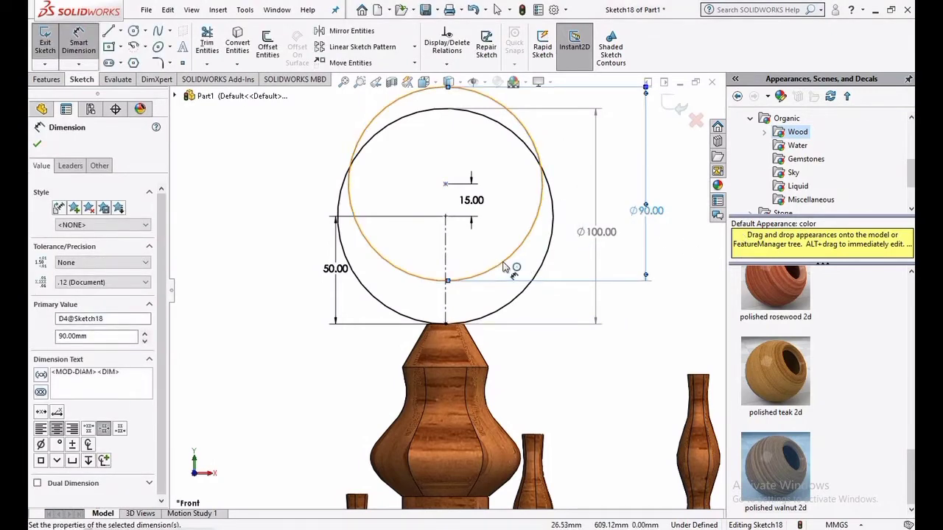
Trim away the upper arcs of both circles so that only an upward-opening crescent remains
scroll(449, 293, "up", 3)
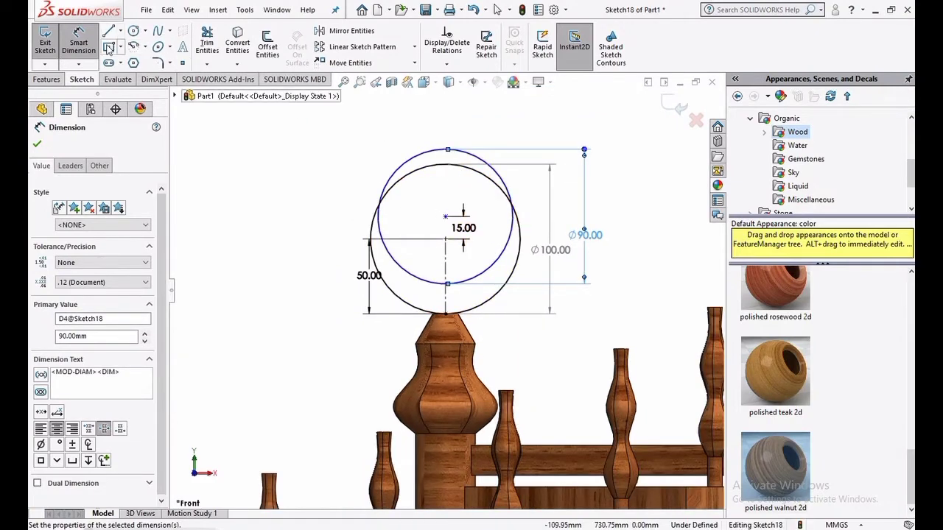
left_click(207, 41)
left_click_drag(463, 140, 455, 180)
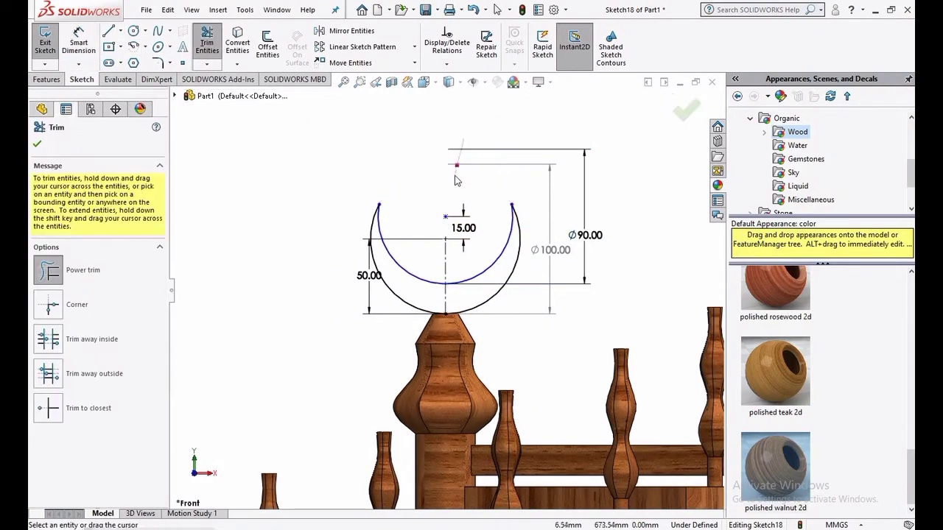
Sketch a five-pointed star about 31 mm wide from five crossing lines, starting with a vertical line up from the inner arc's centre point
left_click(108, 32)
scroll(472, 208, "down", 5)
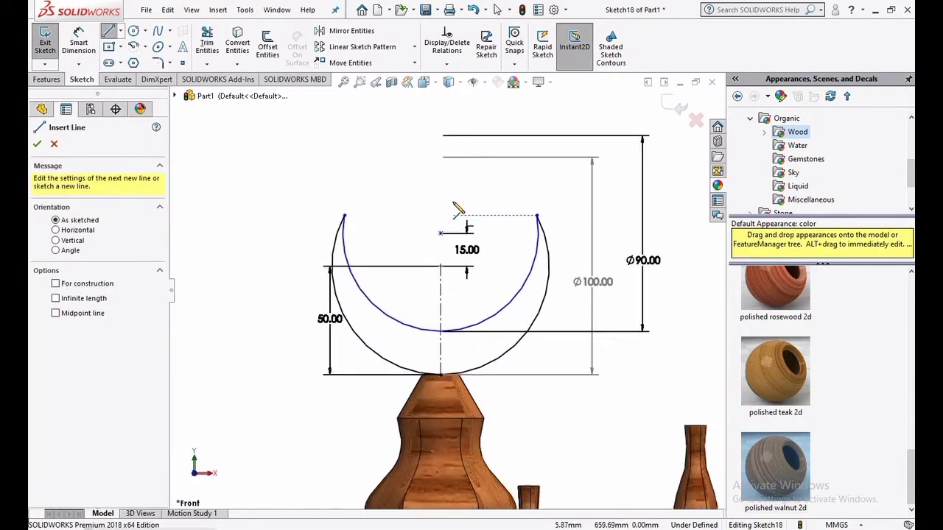
left_click(434, 250)
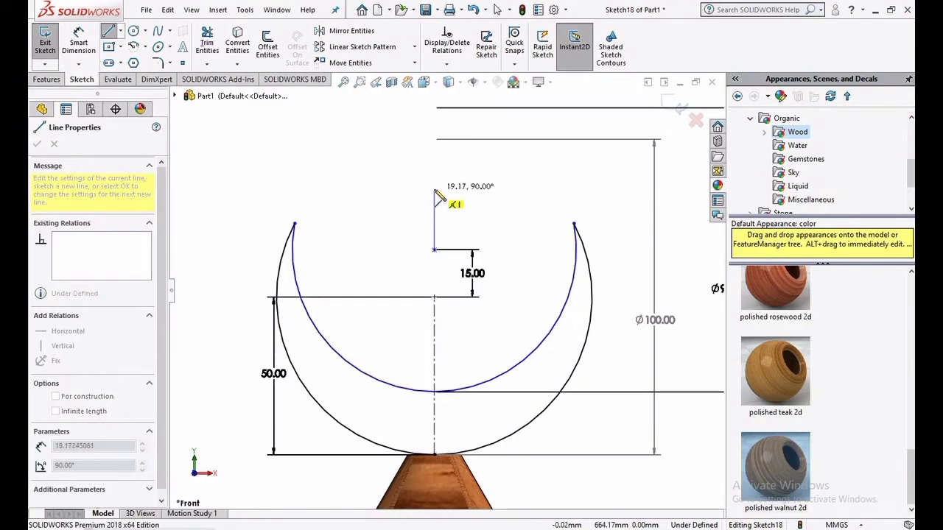
left_click(434, 179)
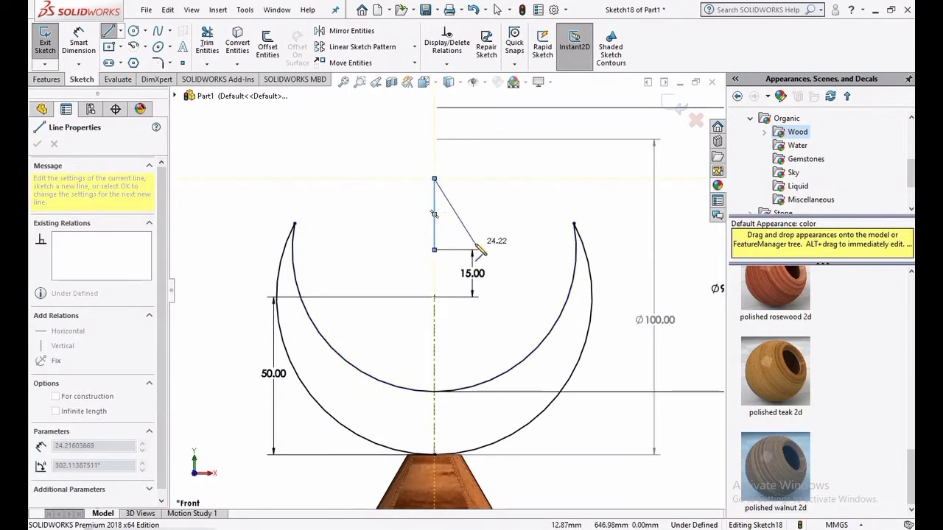
left_click(476, 244)
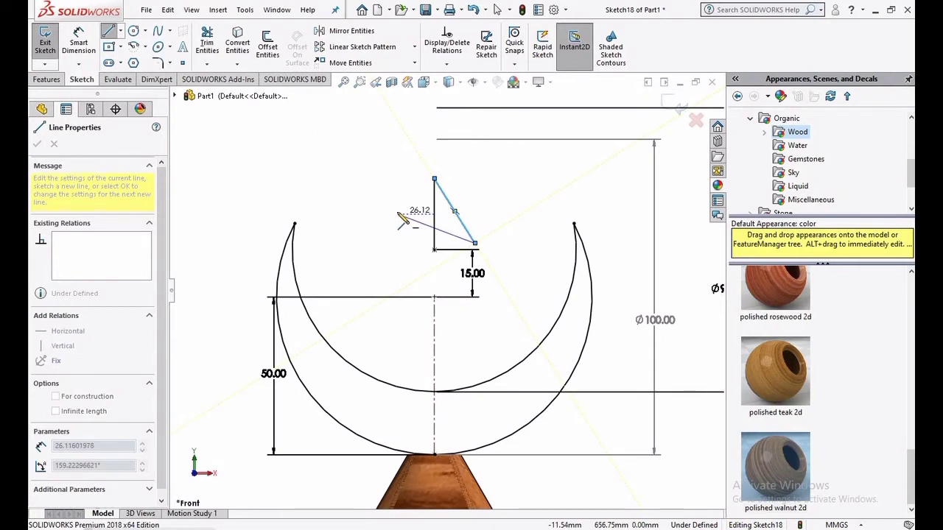
left_click(395, 214)
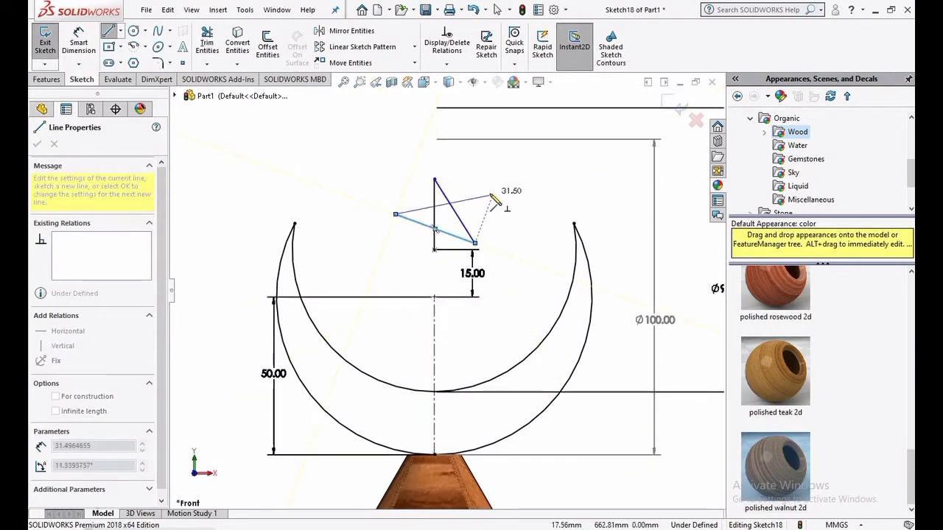
left_click(492, 195)
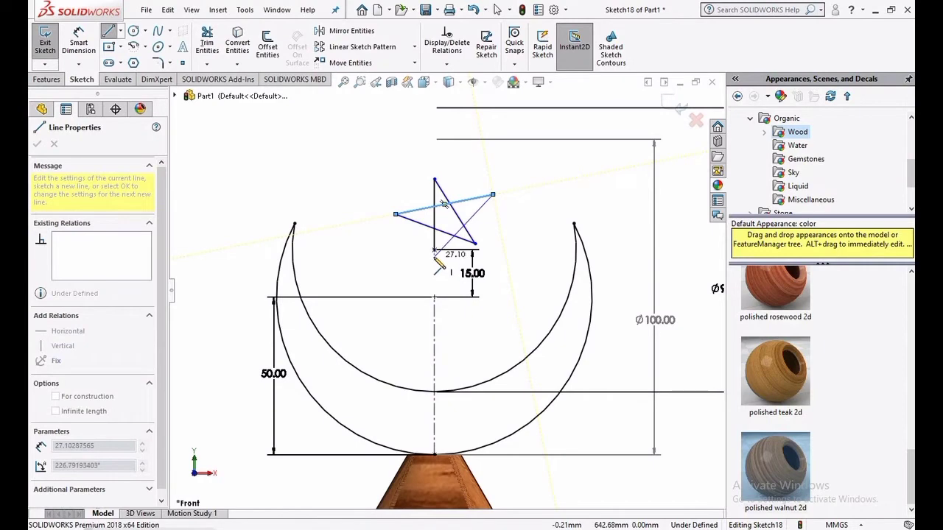
left_click(435, 252)
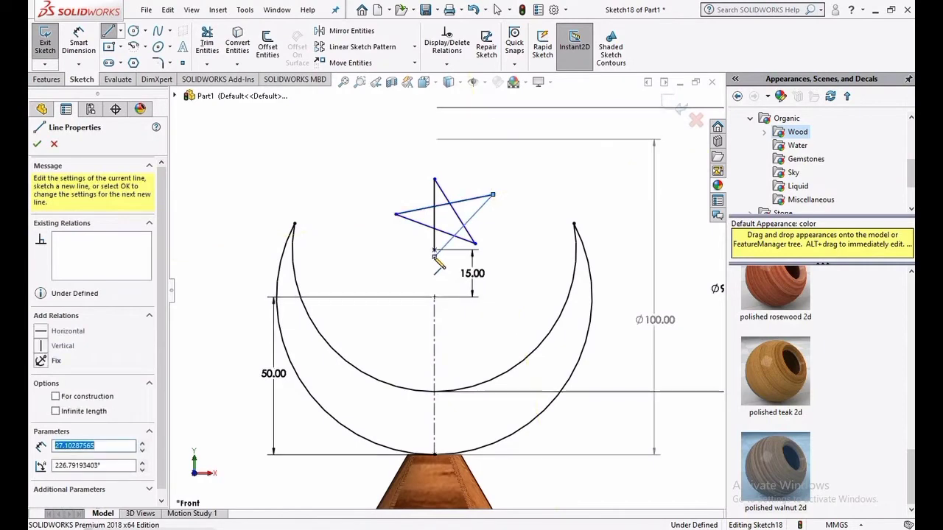
right_click(357, 186)
left_click(366, 189)
Start a boss extrusion of the sketch and select the crescent as its first contour
scroll(475, 240, "down", 3)
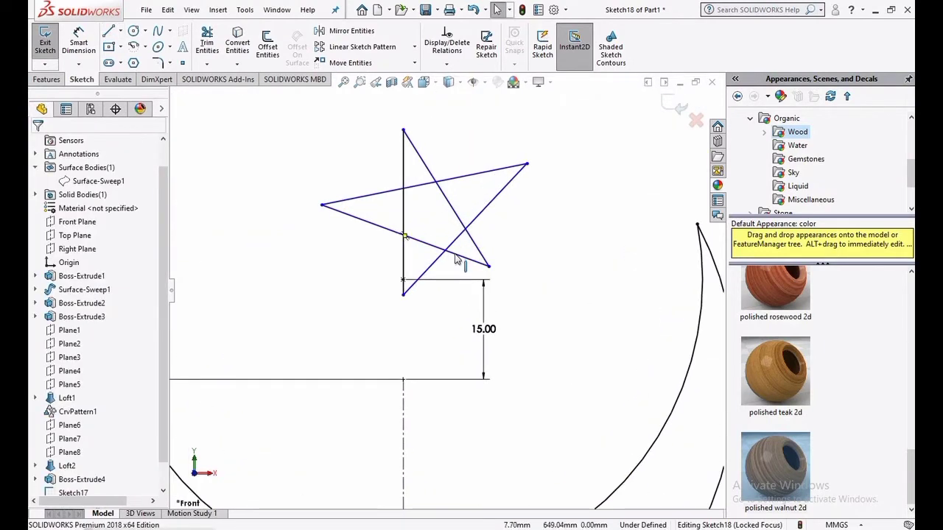
scroll(449, 250, "up", 2)
scroll(447, 245, "up", 5)
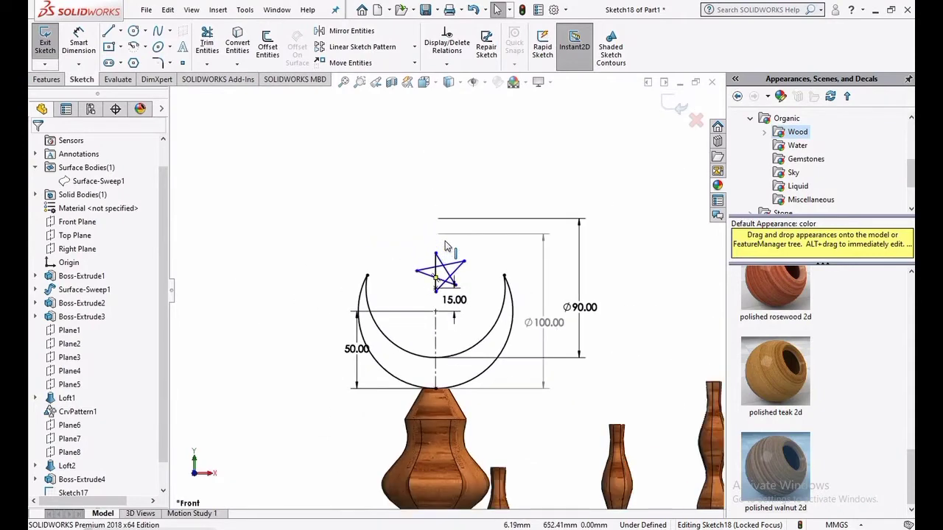
left_click(47, 80)
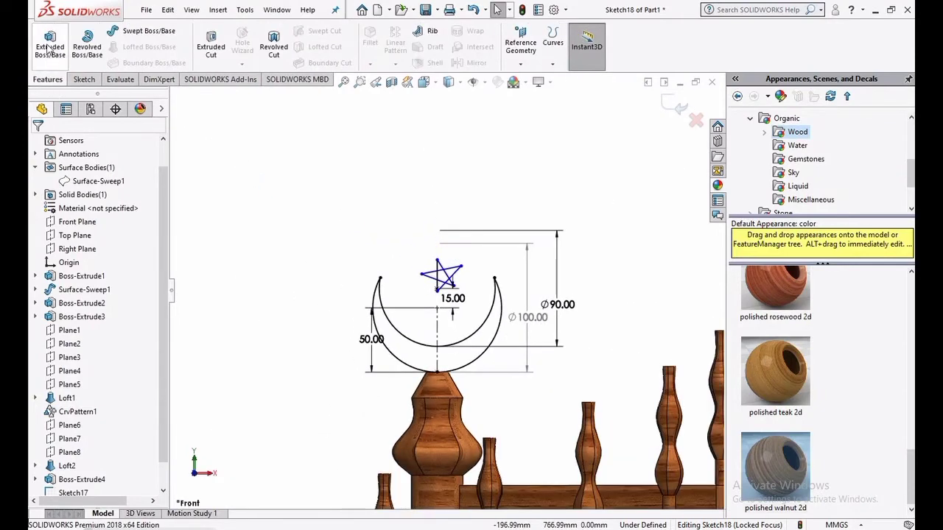
left_click(50, 45)
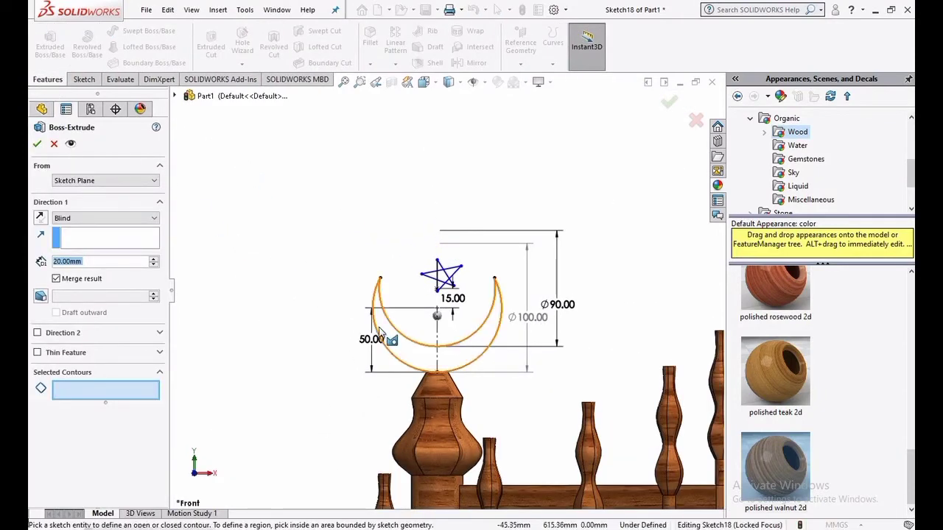
left_click(380, 330)
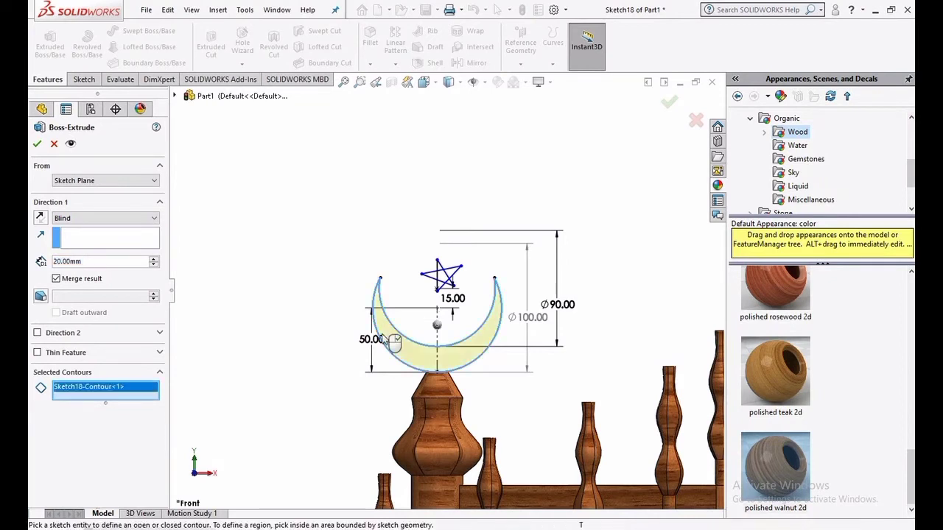
Add the star's outline, centre and all five tips to the extrusion's selected contours
left_click(455, 284)
scroll(450, 286, "down", 5)
scroll(446, 289, "down", 3)
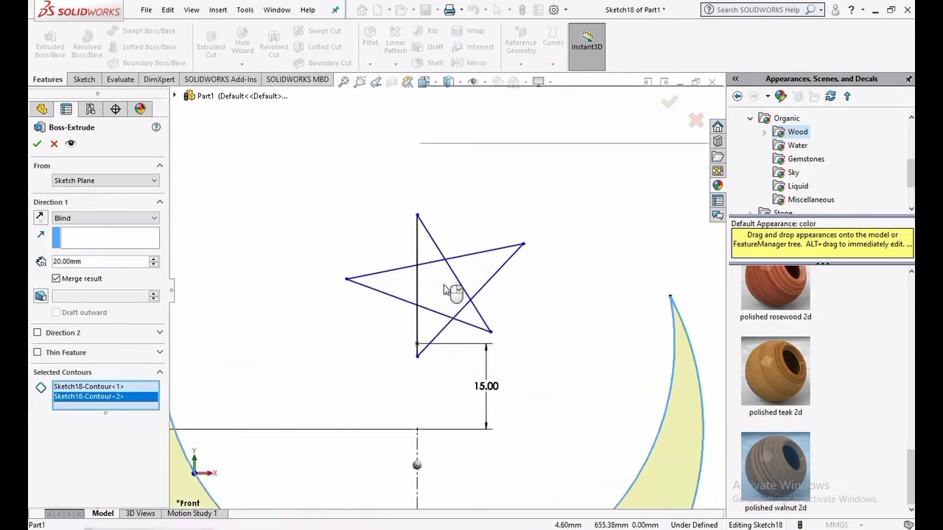
left_click(460, 289)
left_click(477, 271)
scroll(435, 258, "down", 2)
left_click(430, 247)
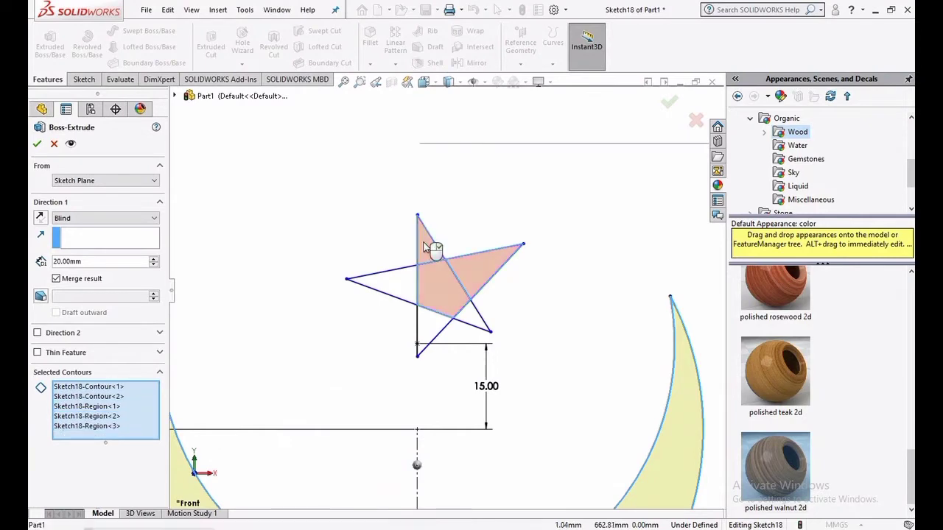
left_click(412, 294)
left_click(432, 330)
left_click(471, 326)
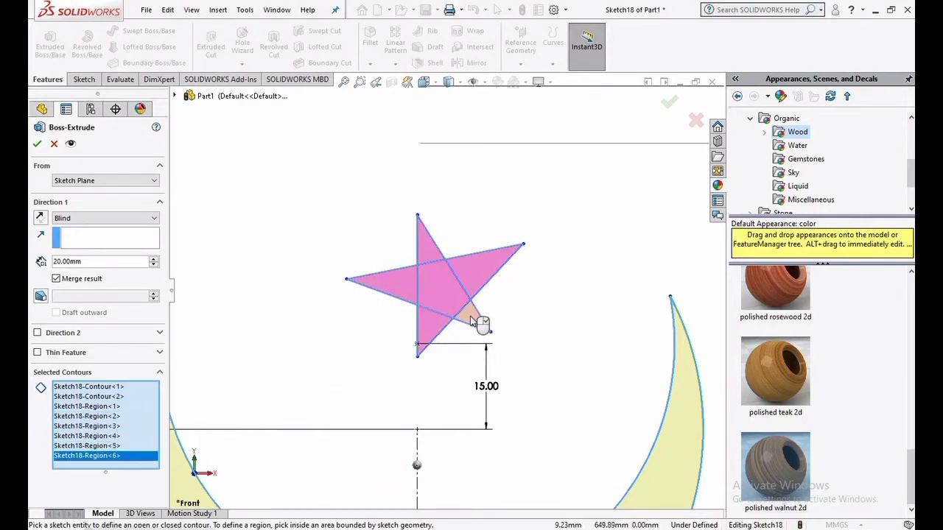
Set the blind extrusion depth of the crescent and star to 5 mm
scroll(475, 323, "up", 6)
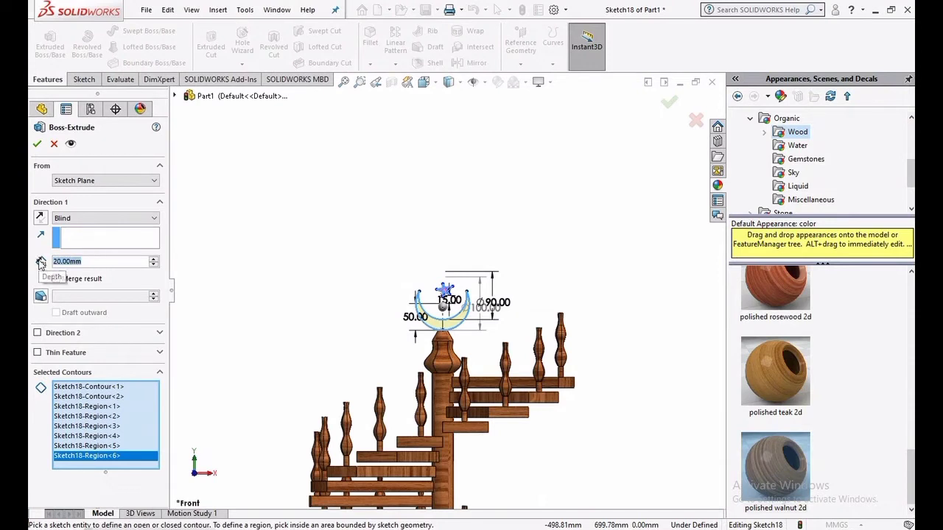
type("5")
key("Return")
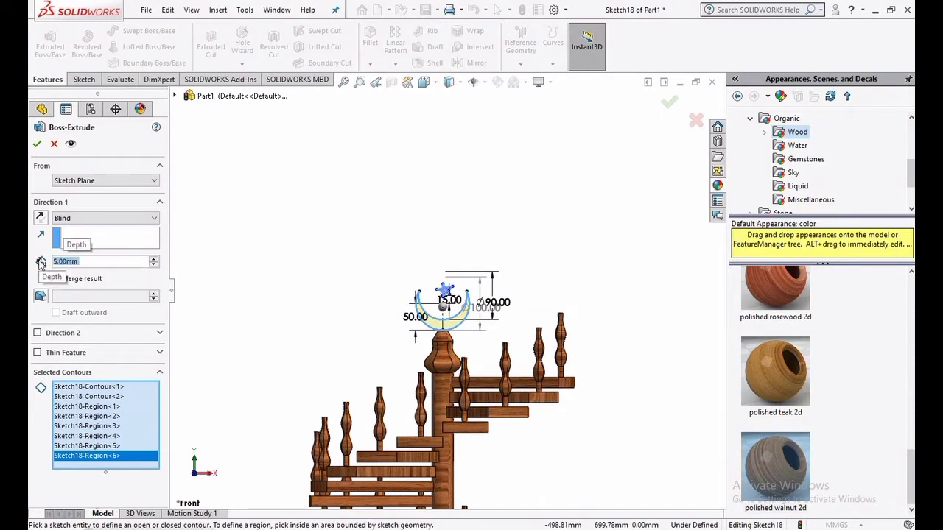
Finish the boss extrusion of the crescent and star and check the whole staircase from an angled view
left_click(37, 144)
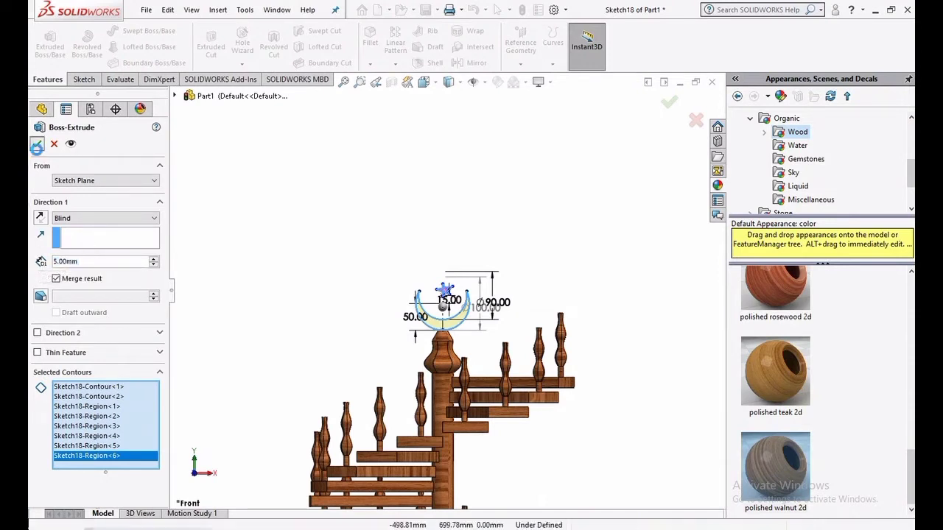
scroll(372, 343, "up", 3)
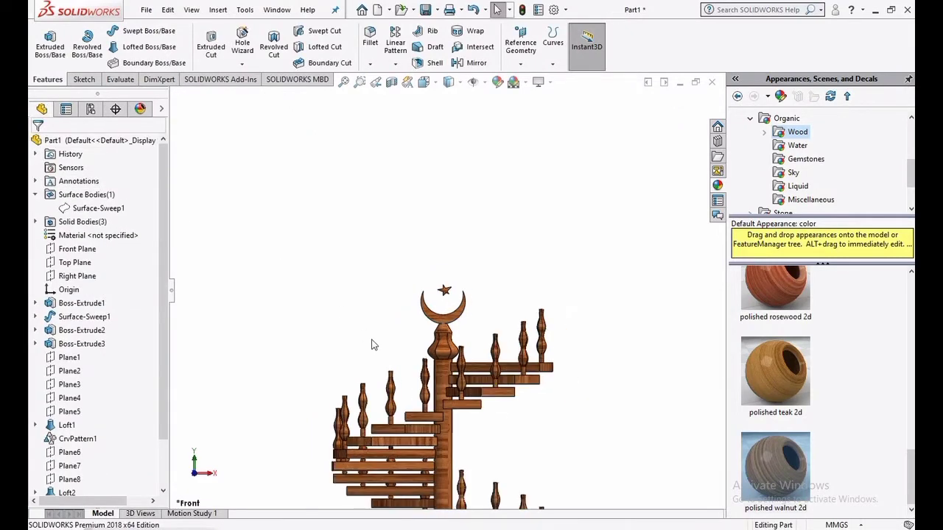
scroll(499, 402, "down", 4)
scroll(428, 389, "down", 2)
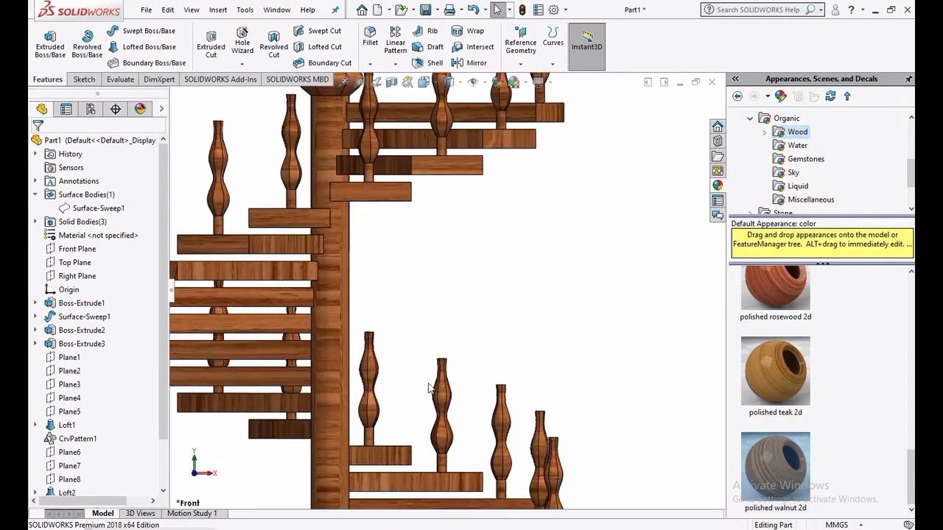
scroll(531, 389, "up", 4)
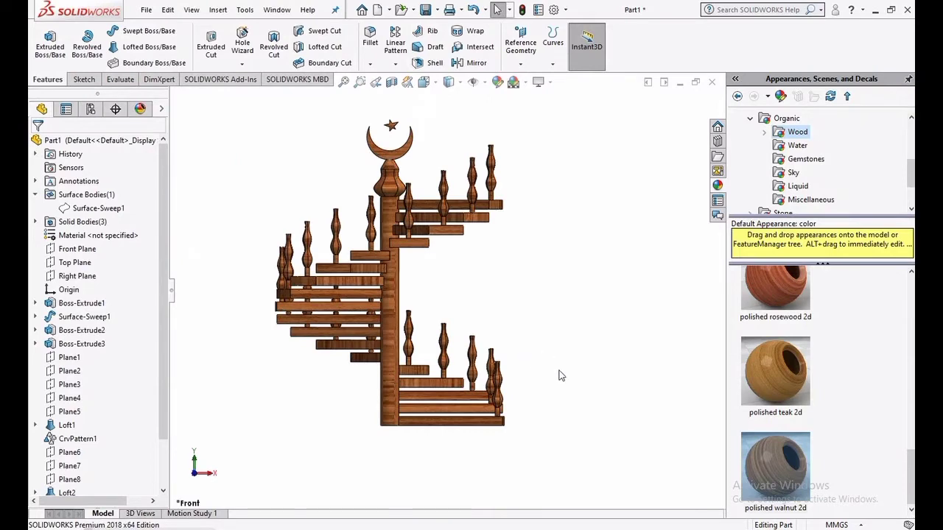
key("ctrl+7")
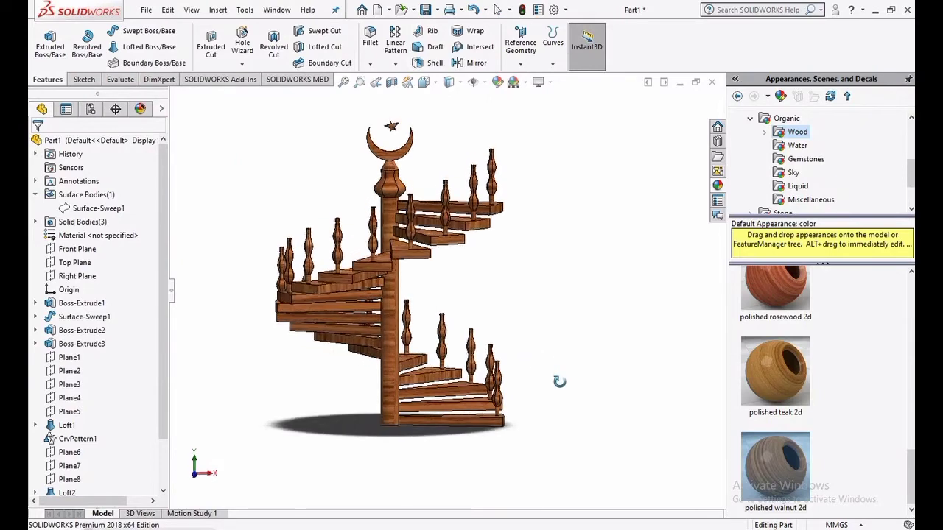
On the lowest baluster's top face, sketch a 235 mm radius circle centred on the column axis and passing through the baluster centres
scroll(501, 361, "down", 4)
scroll(477, 335, "down", 3)
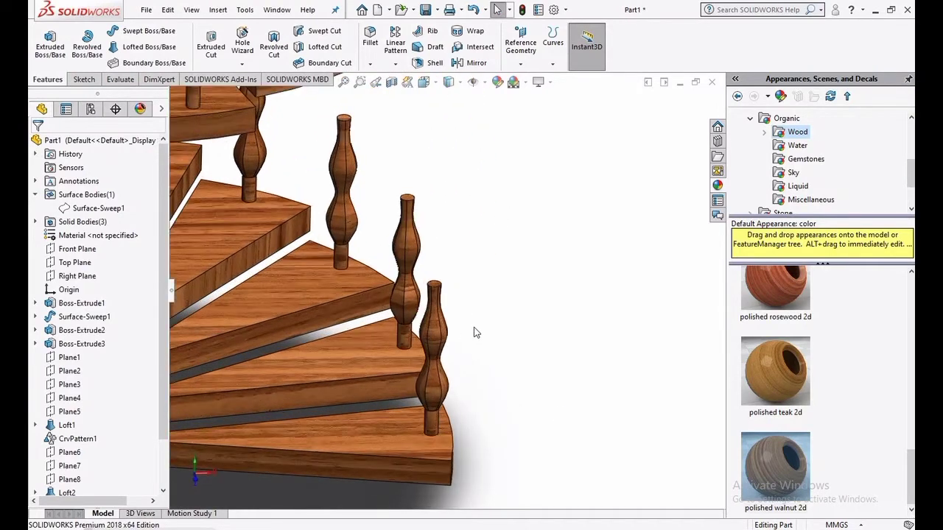
scroll(425, 274, "down", 3)
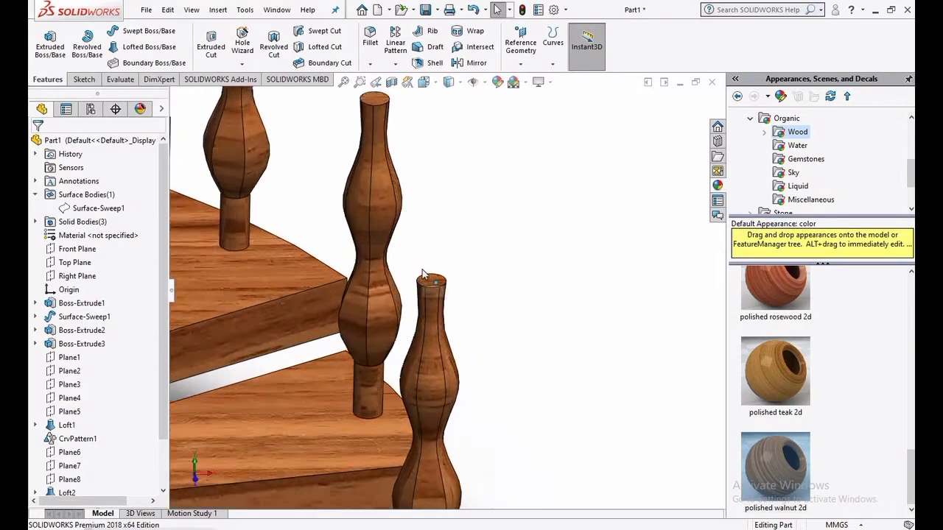
left_click(440, 290)
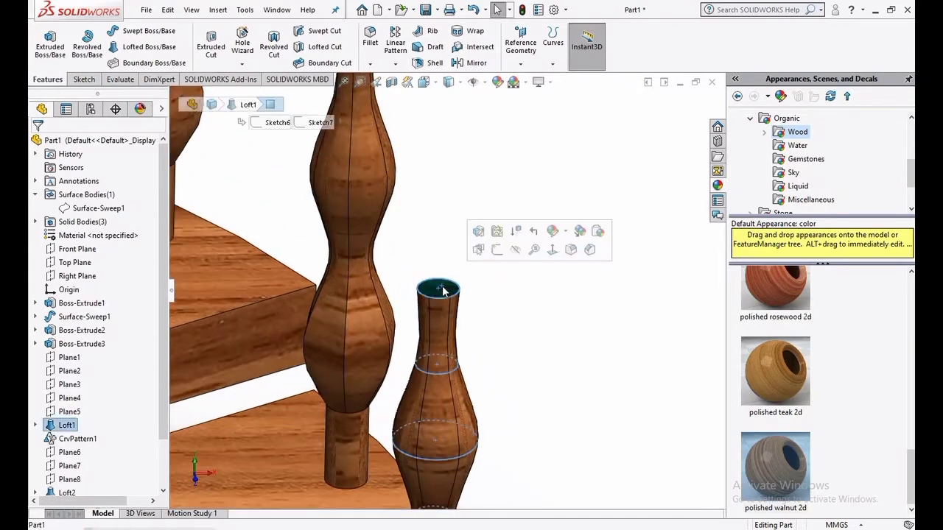
left_click(552, 250)
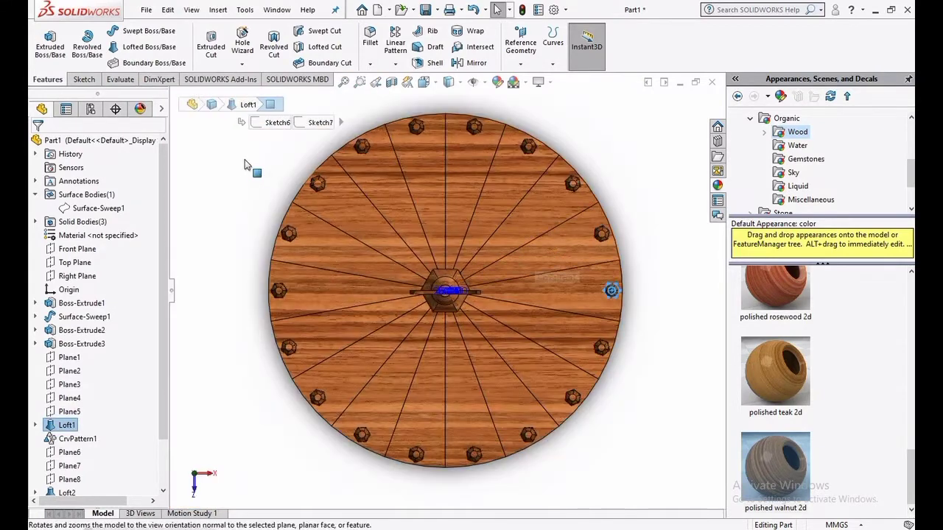
left_click(85, 80)
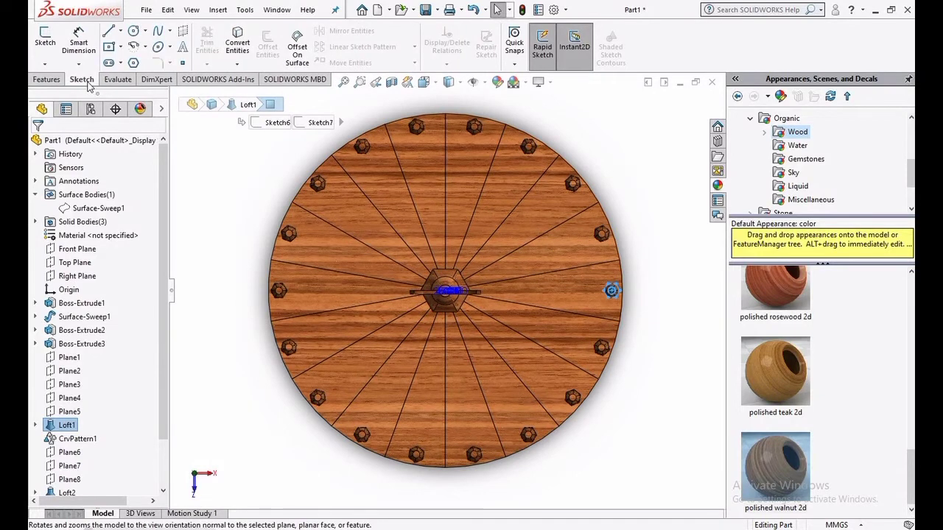
left_click(133, 31)
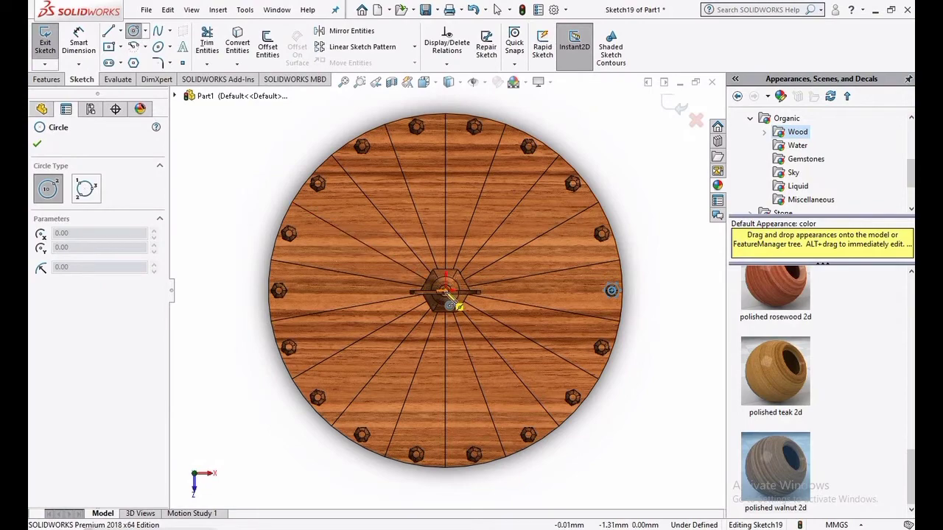
left_click(450, 305)
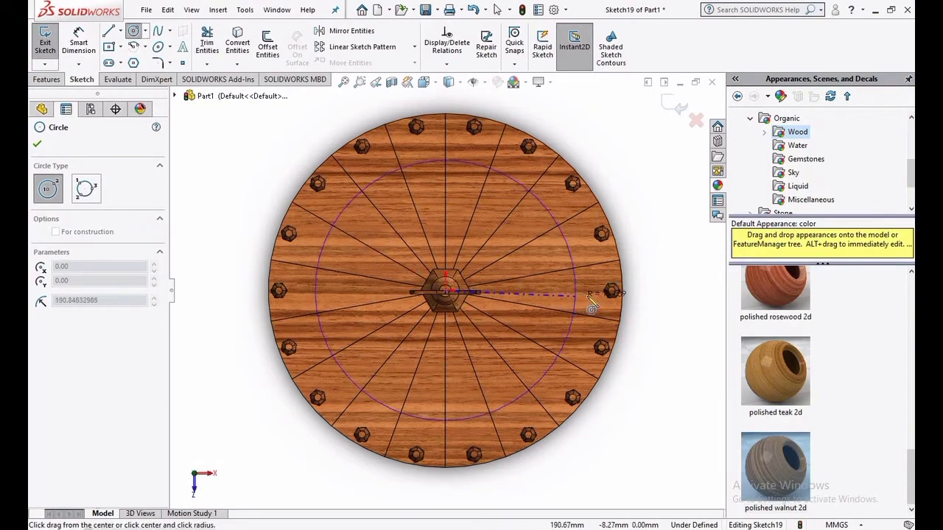
scroll(618, 297, "down", 5)
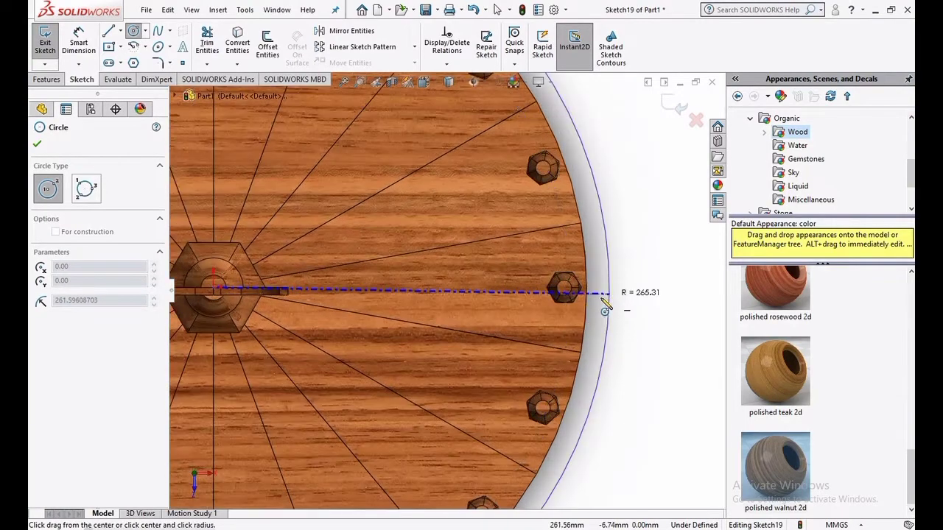
left_click(567, 293)
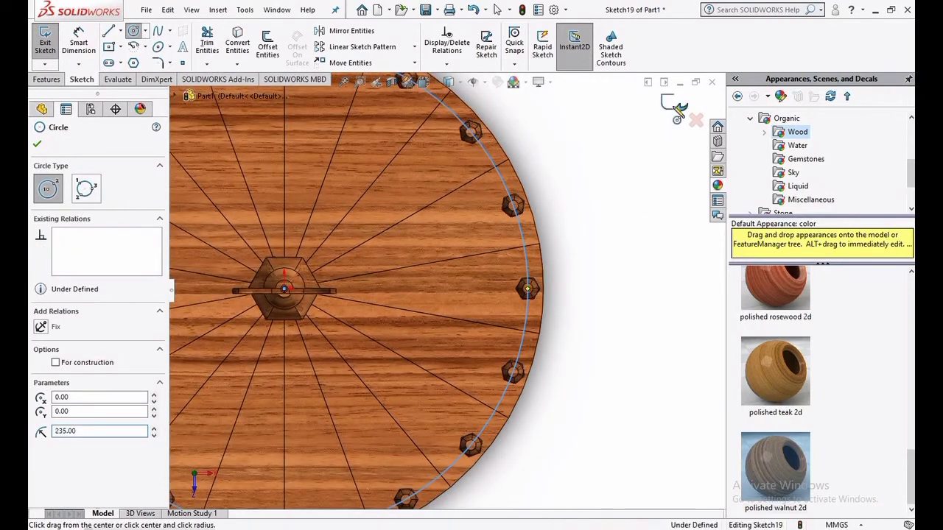
left_click(43, 44)
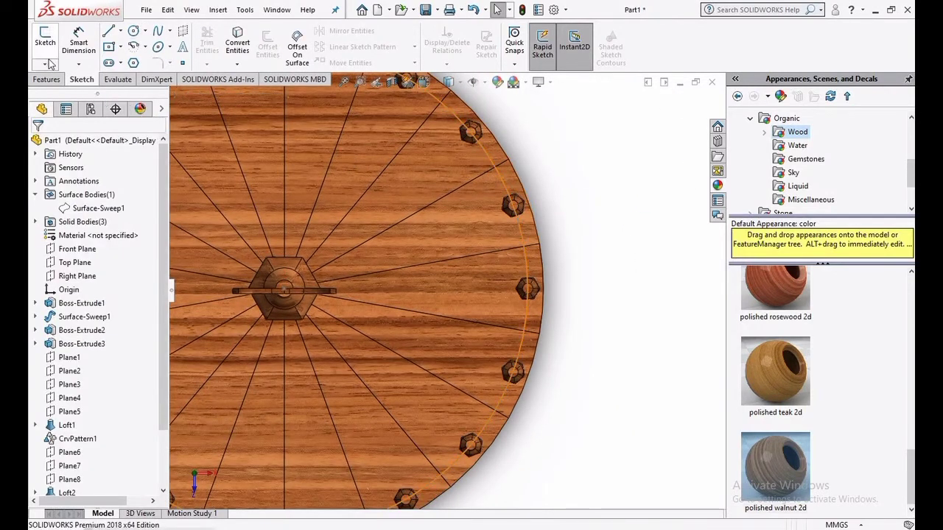
Switch to the isometric view and start a Helix/Spiral curve based on the large circle sketch
left_click(424, 84)
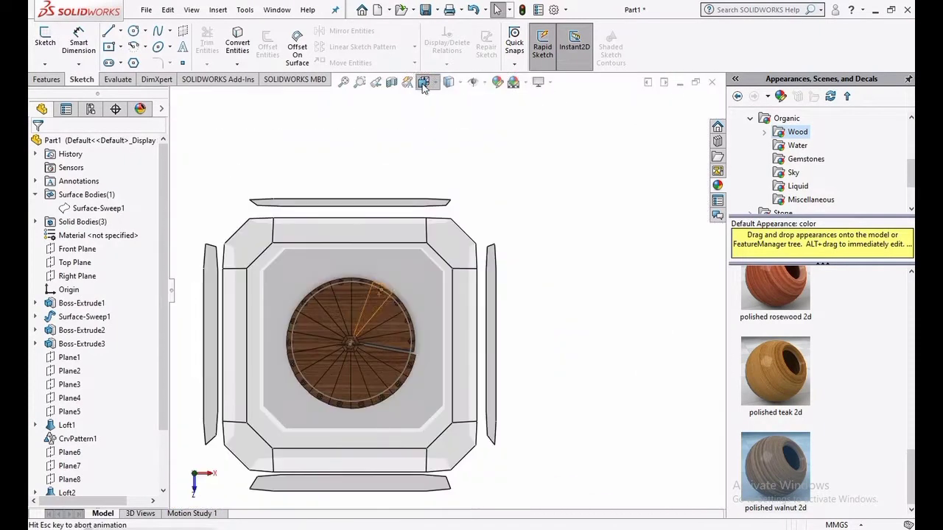
left_click(424, 83)
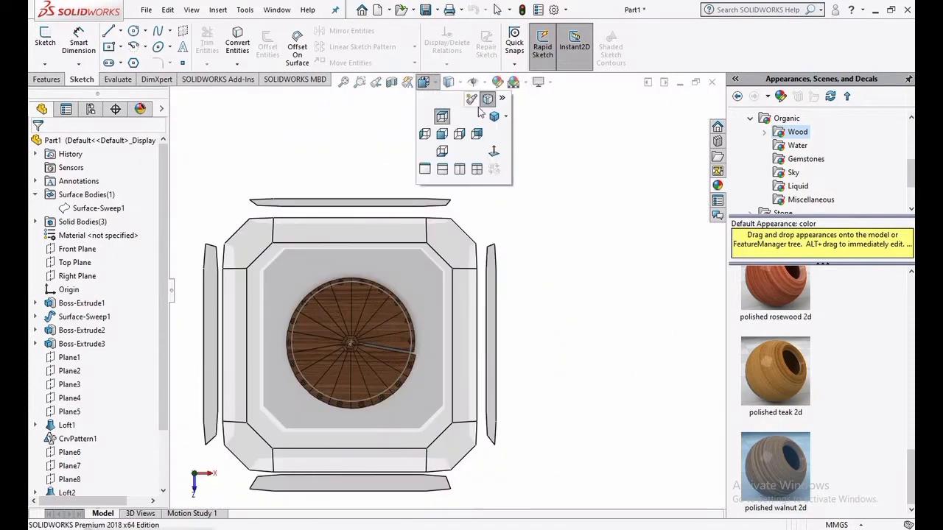
left_click(494, 127)
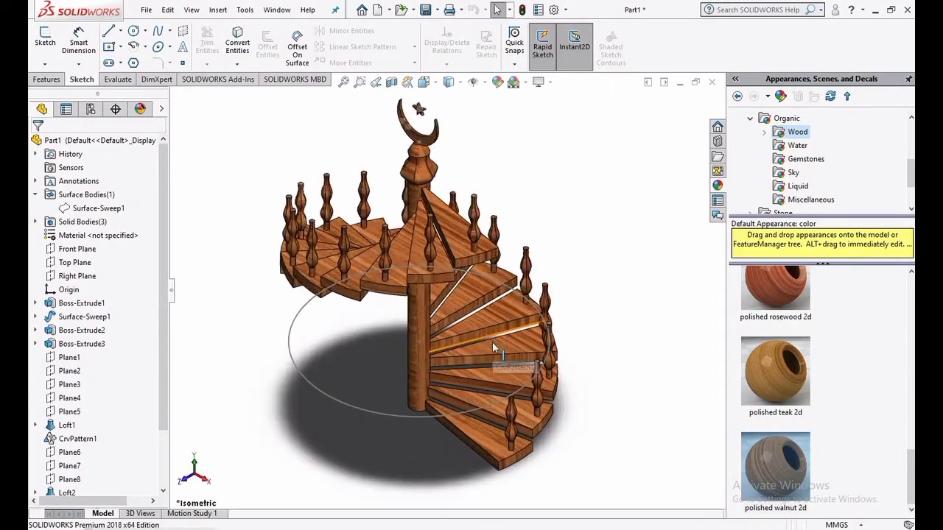
left_click(42, 81)
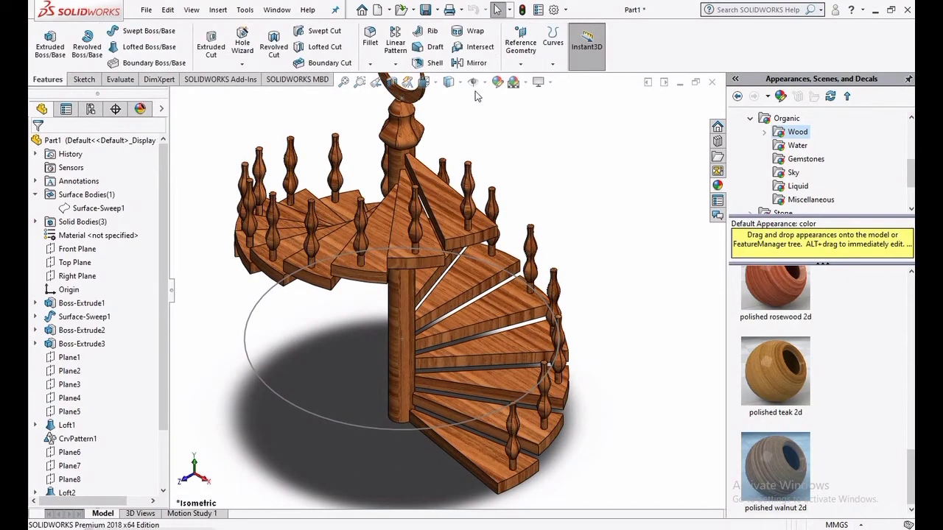
left_click(553, 62)
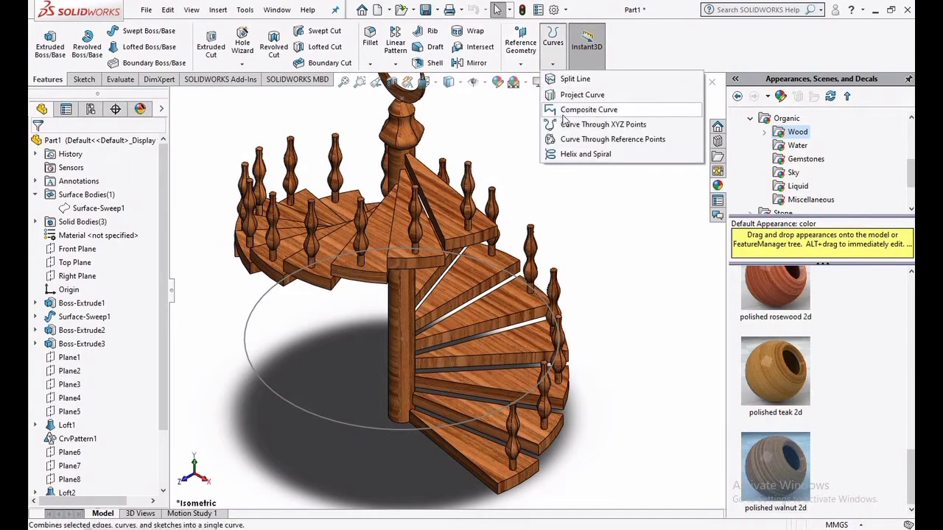
left_click(575, 154)
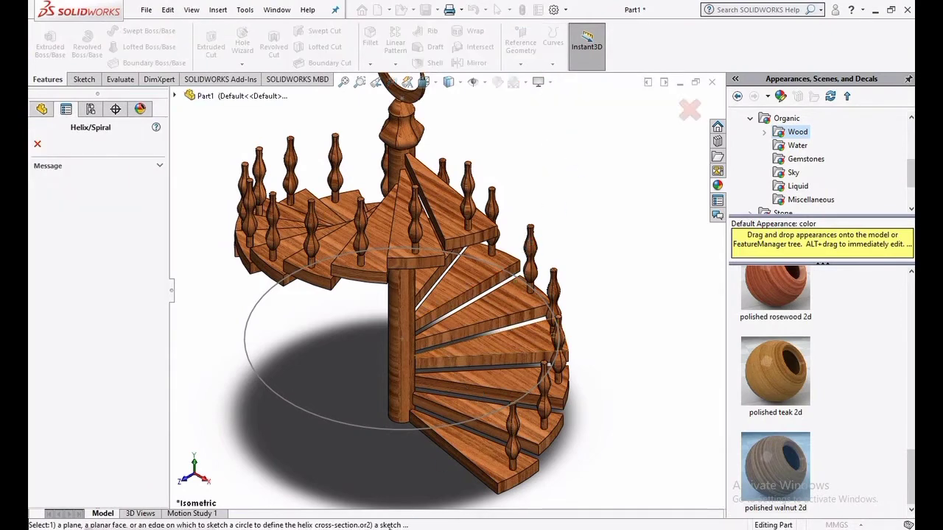
left_click(384, 429)
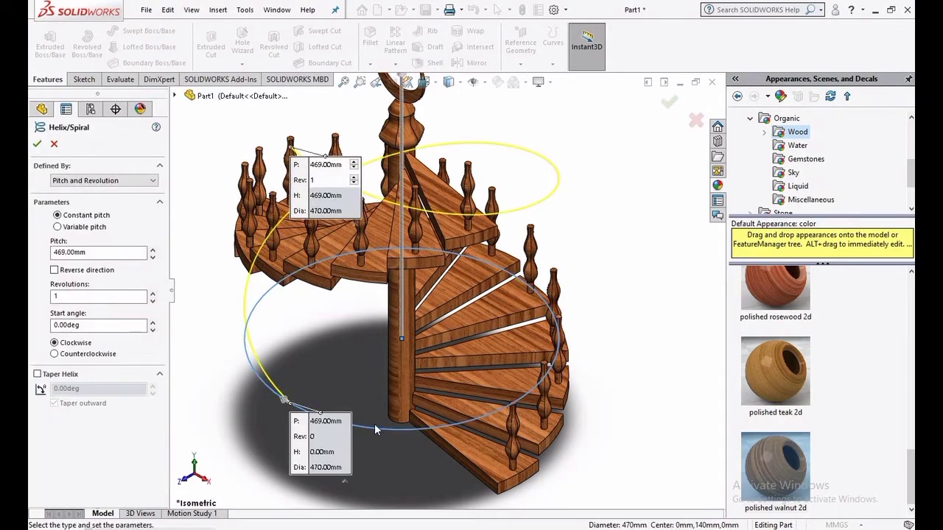
Make the helix counterclockwise with a 90° start angle and a pitch of 500 mm
left_click(55, 355)
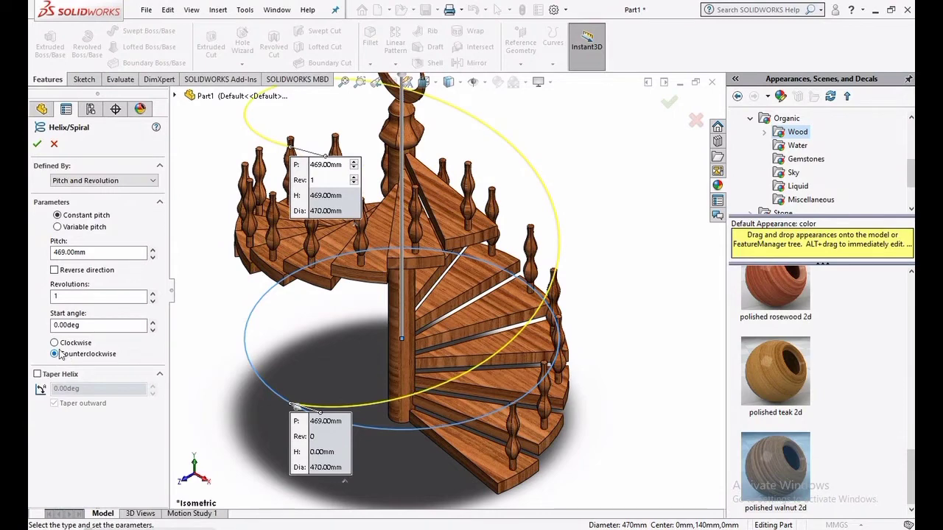
left_click_drag(82, 325, 29, 329)
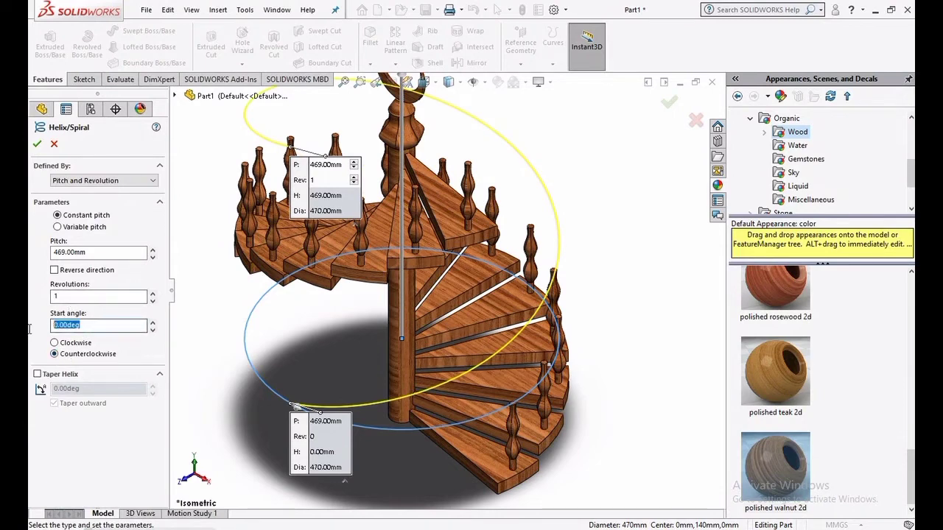
type("90")
key("Return")
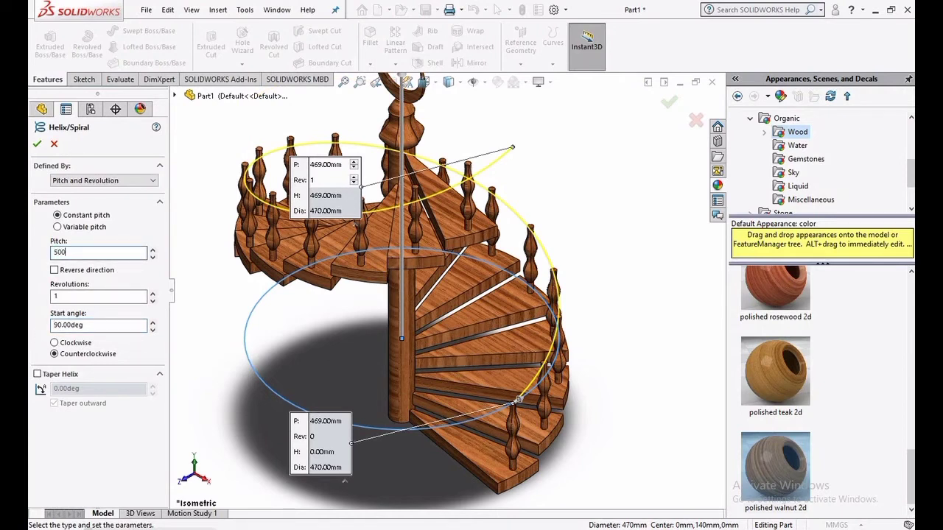
key("Return")
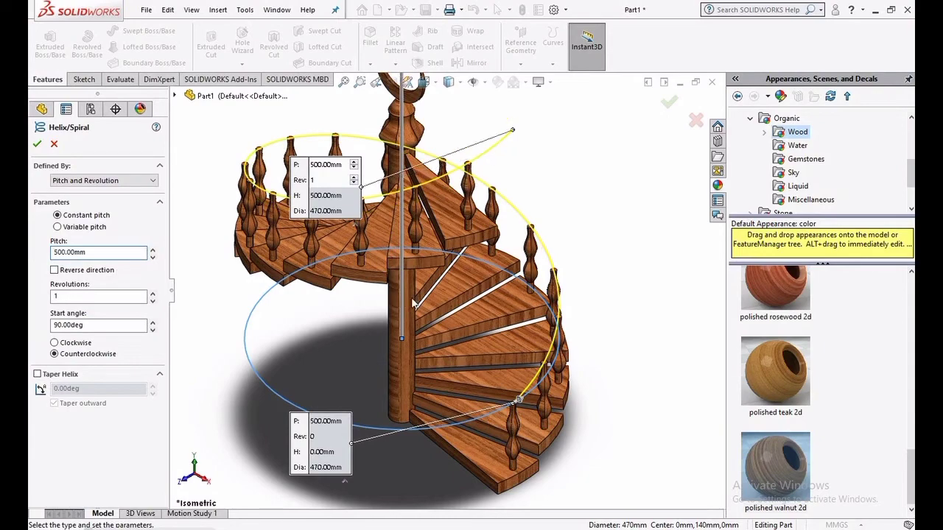
Set the helix pitch to 505 mm so it follows the baluster tops, and create the curve
middle_click_drag(632, 340, 519, 336)
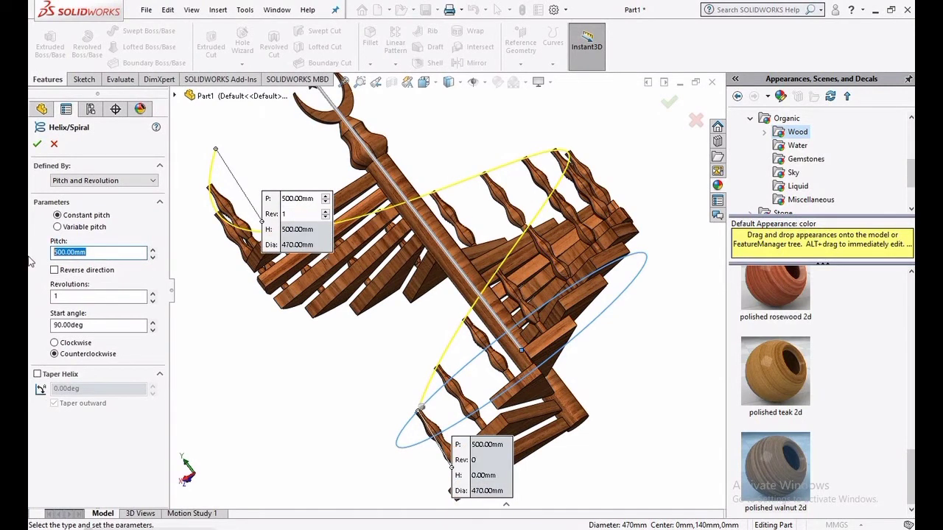
type("505")
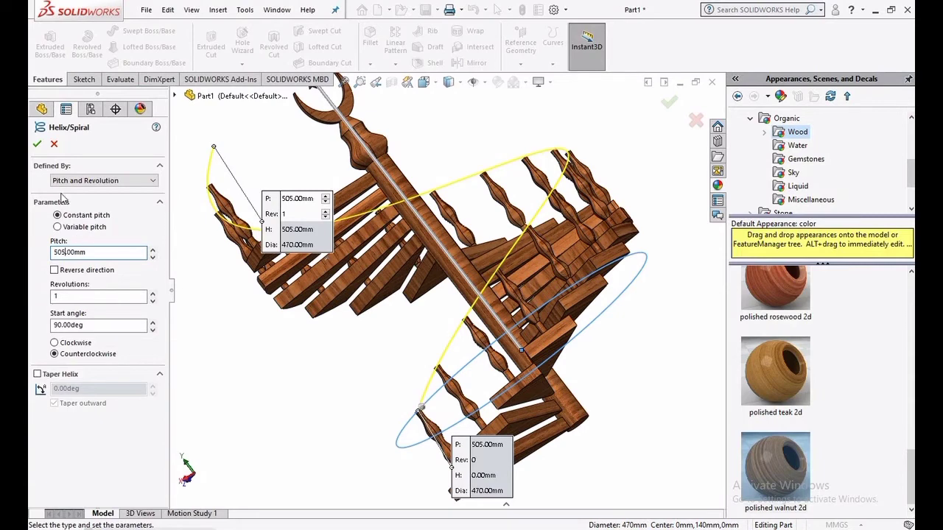
key("Return")
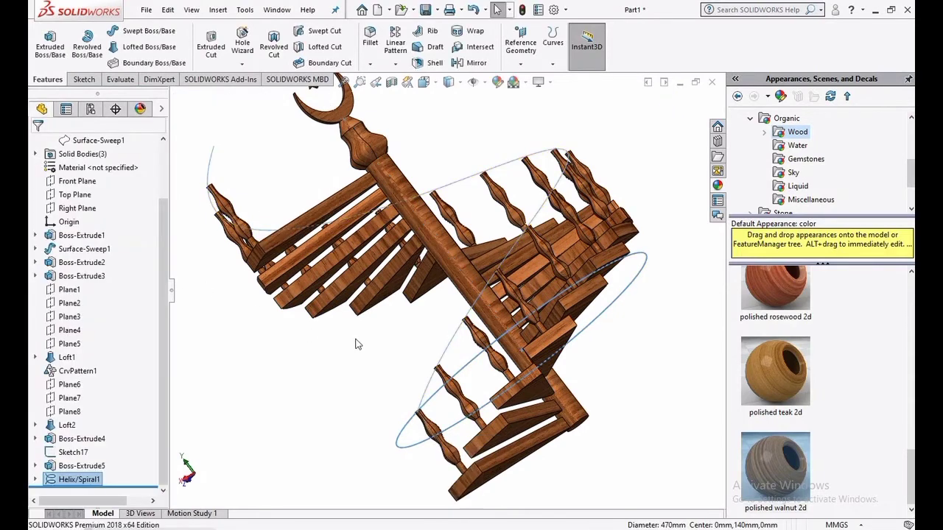
On the Front Plane, sketch a circle of about 5 mm radius centred on the helix's start point at the lowest baluster's top
key("f")
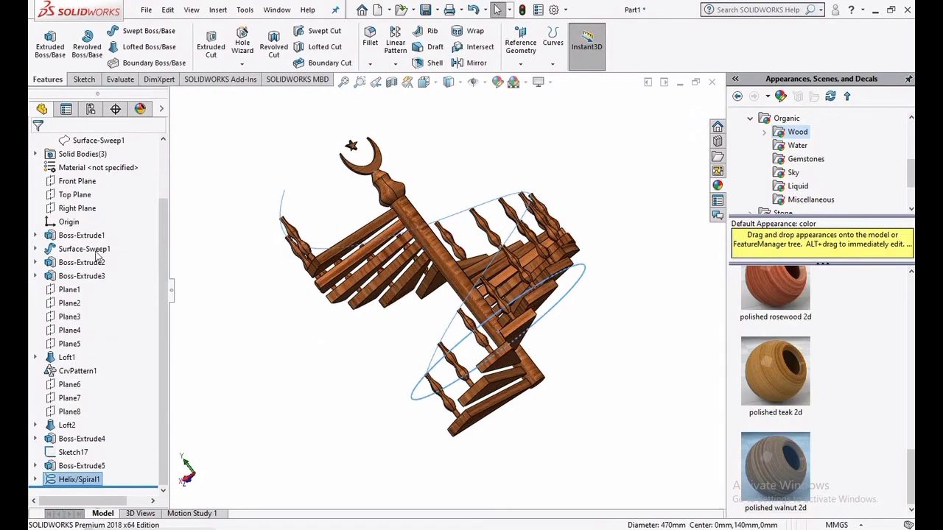
left_click(74, 181)
left_click(140, 162)
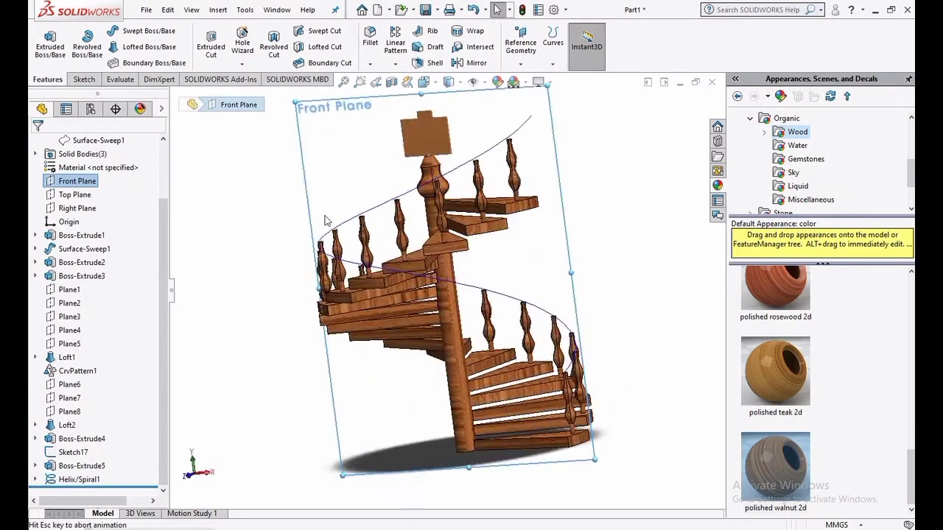
left_click(83, 79)
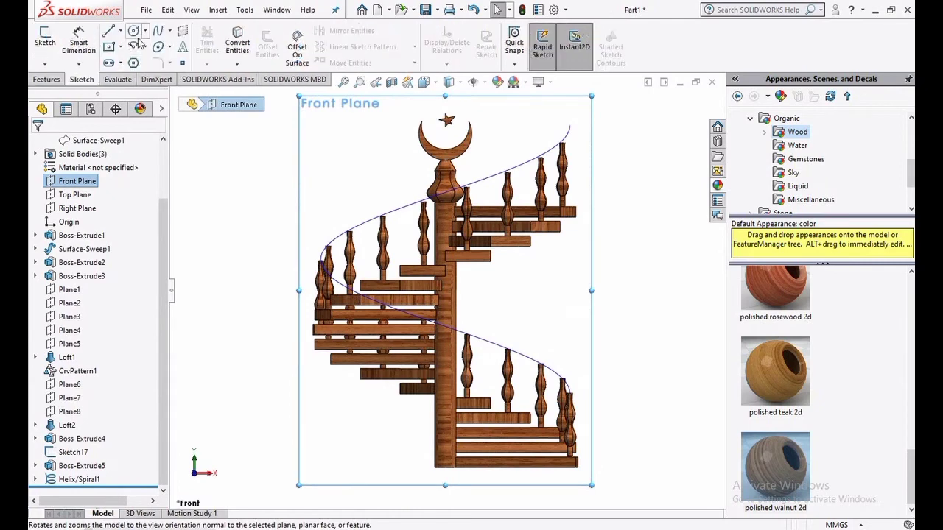
left_click(134, 31)
scroll(502, 341, "down", 10)
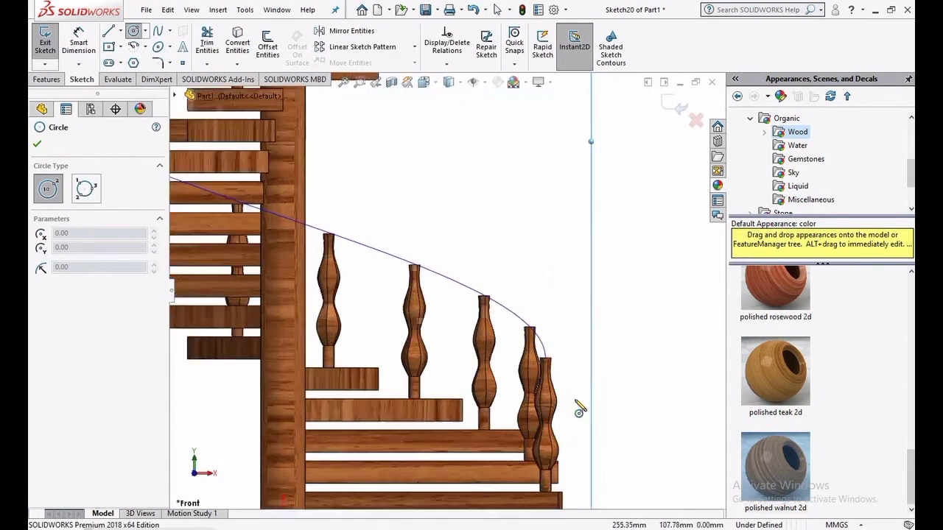
scroll(486, 321, "down", 3)
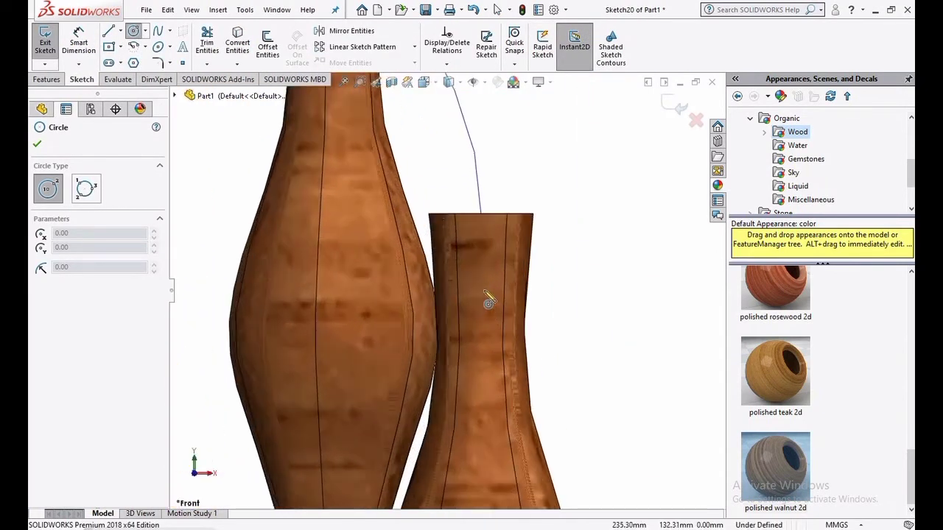
left_click(479, 213)
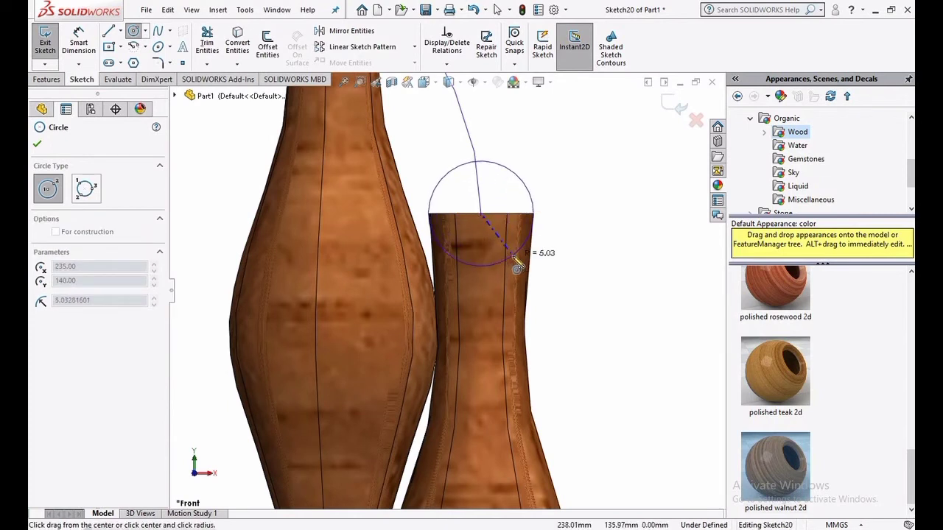
left_click(514, 256)
right_click(592, 162)
left_click(609, 219)
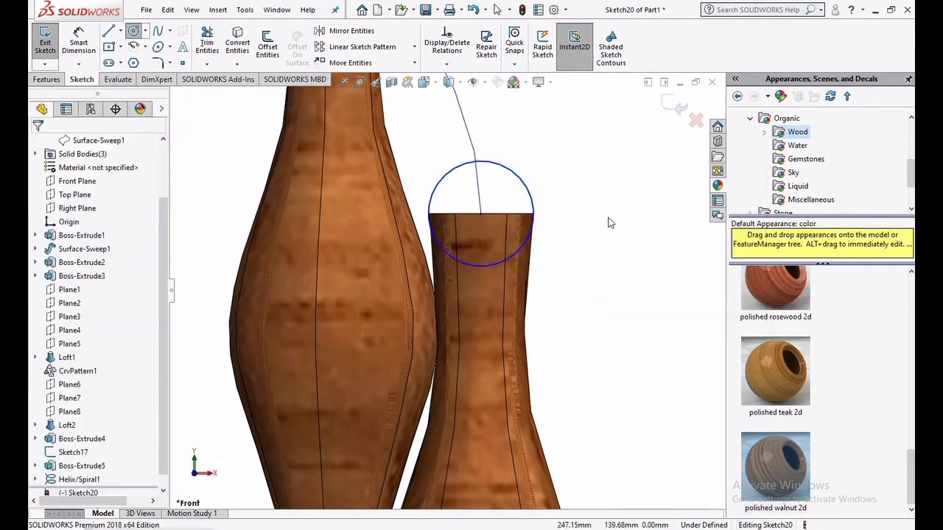
Dimension the handrail profile circle to a 10 mm diameter and exit the sketch
left_click(78, 45)
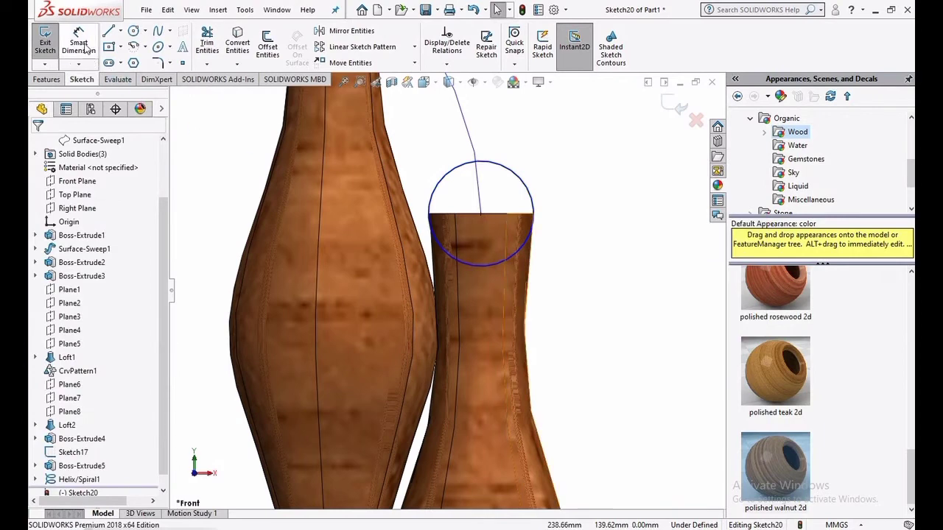
left_click(521, 179)
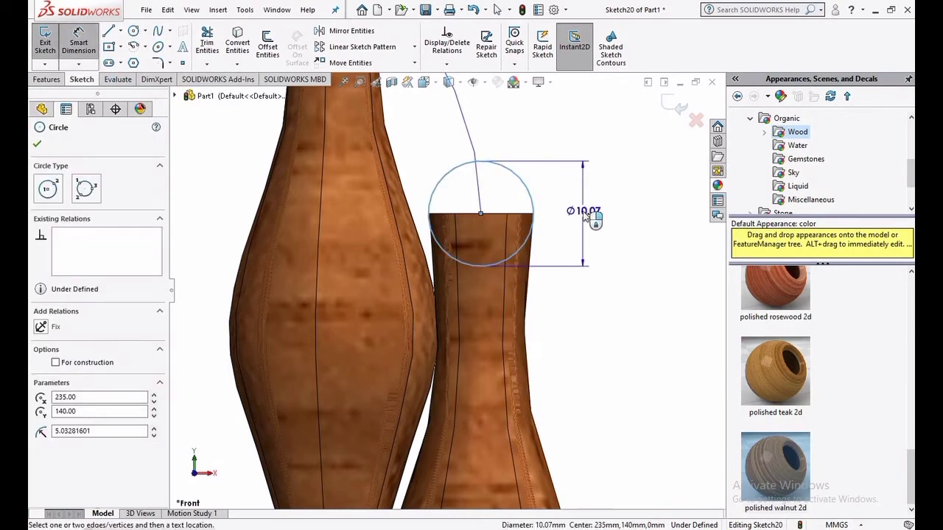
left_click(579, 220)
type("10")
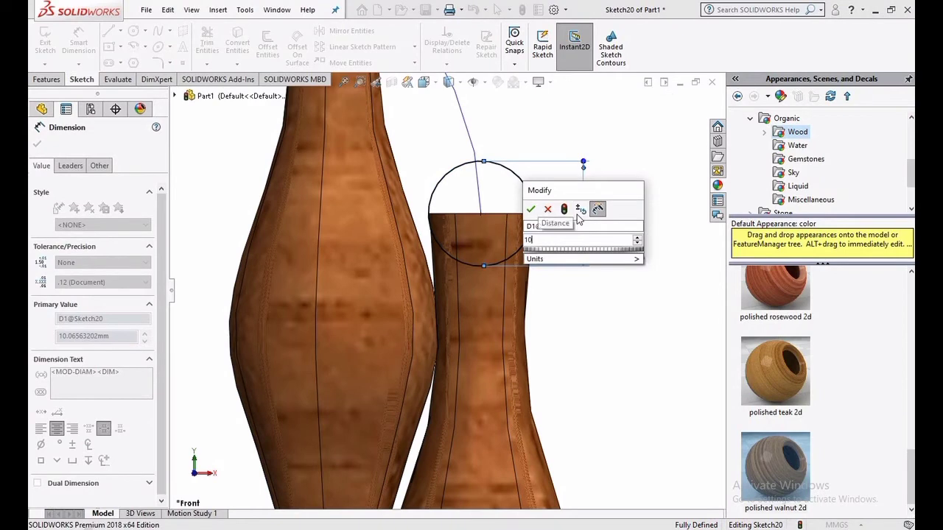
key("Return")
scroll(623, 181, "up", 4)
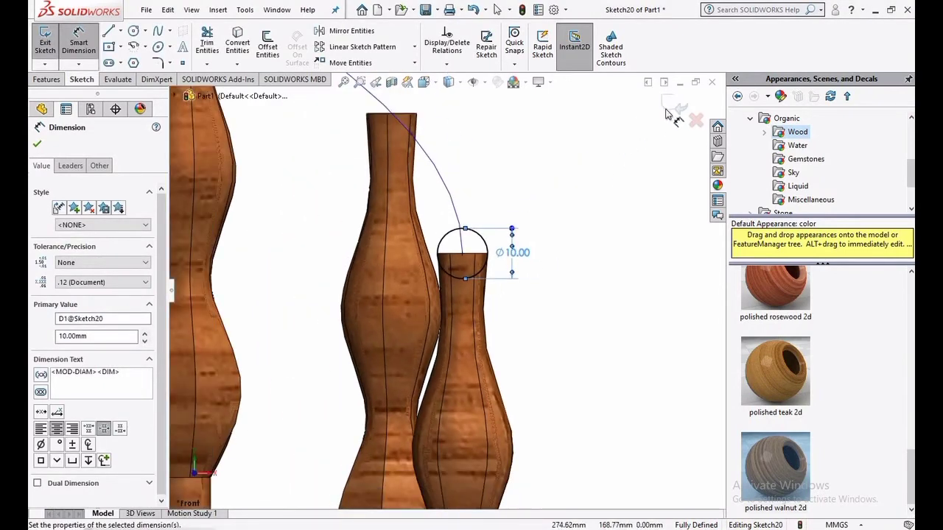
left_click(672, 107)
Start a Swept Boss/Base feature for the handrail
scroll(605, 248, "up", 5)
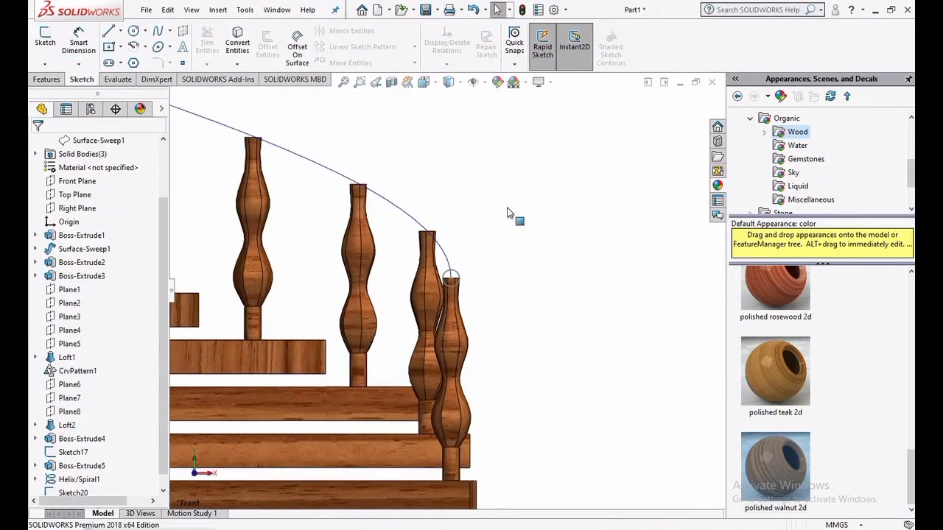
left_click(46, 80)
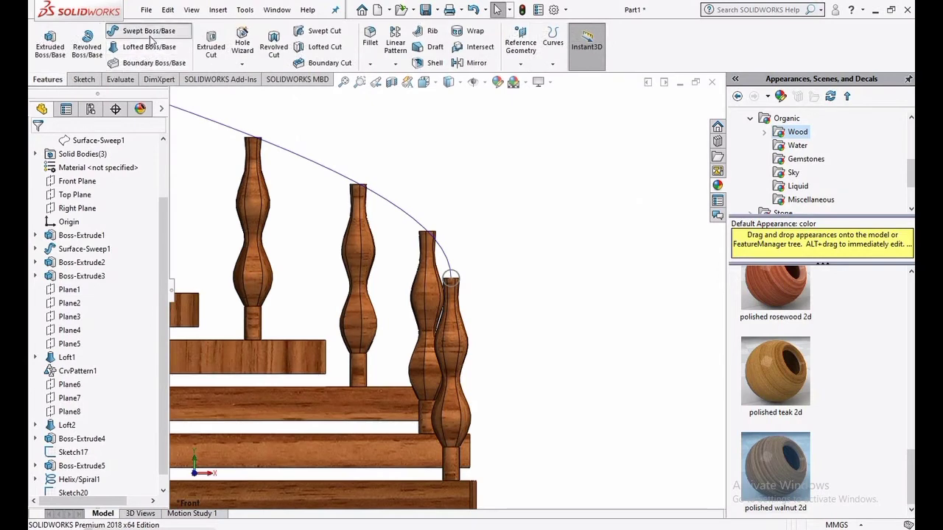